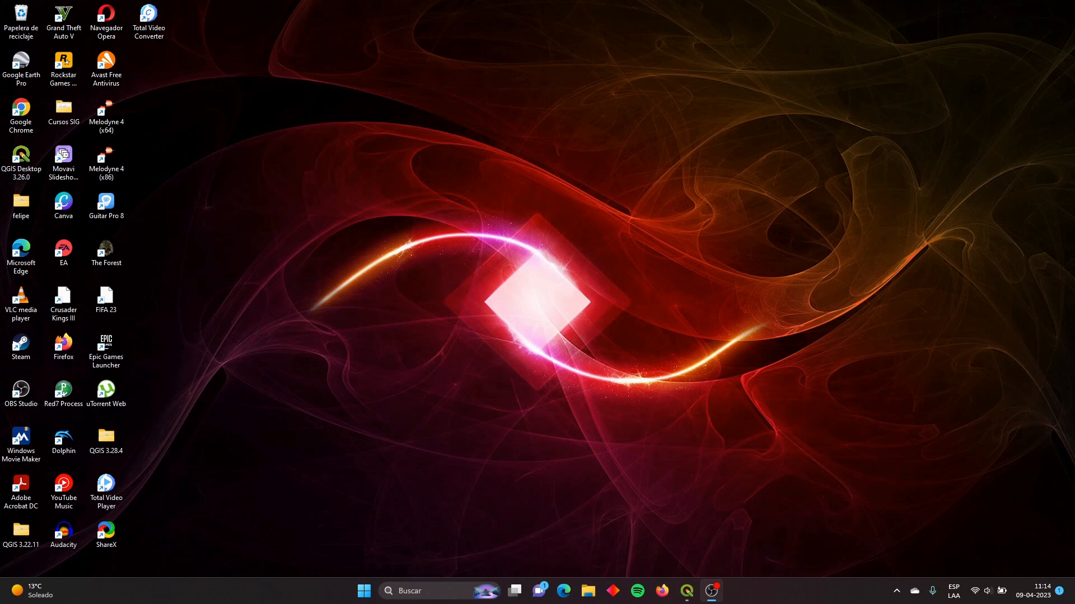
Launch ArcMap 10.8.2 and dismiss the introduction dialog to start with an untitled blank map.
{"action": "key", "text": "super"}
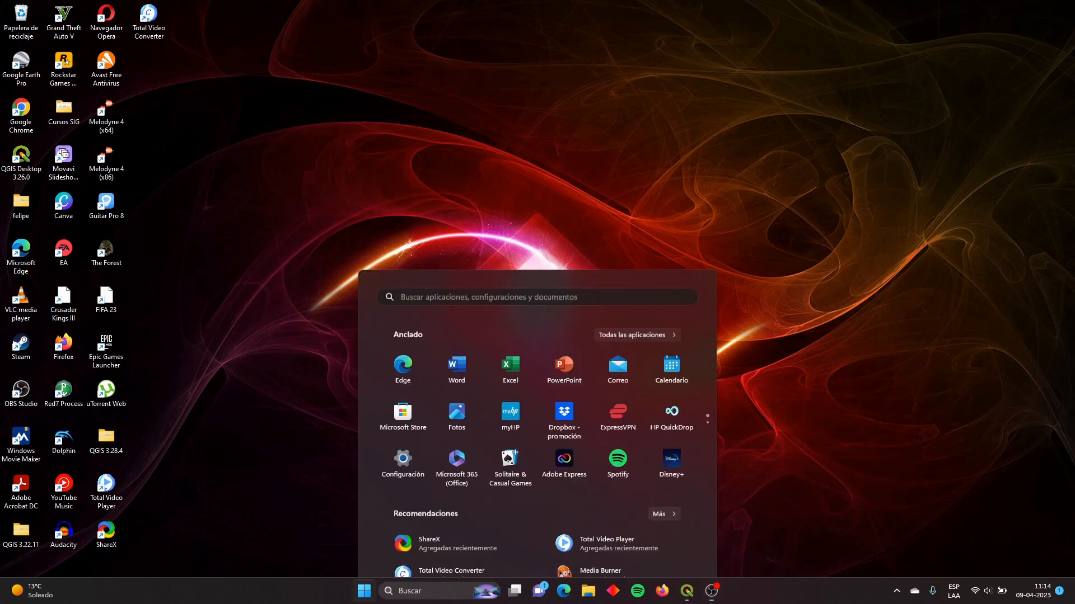
{"action": "type", "text": "arc"}
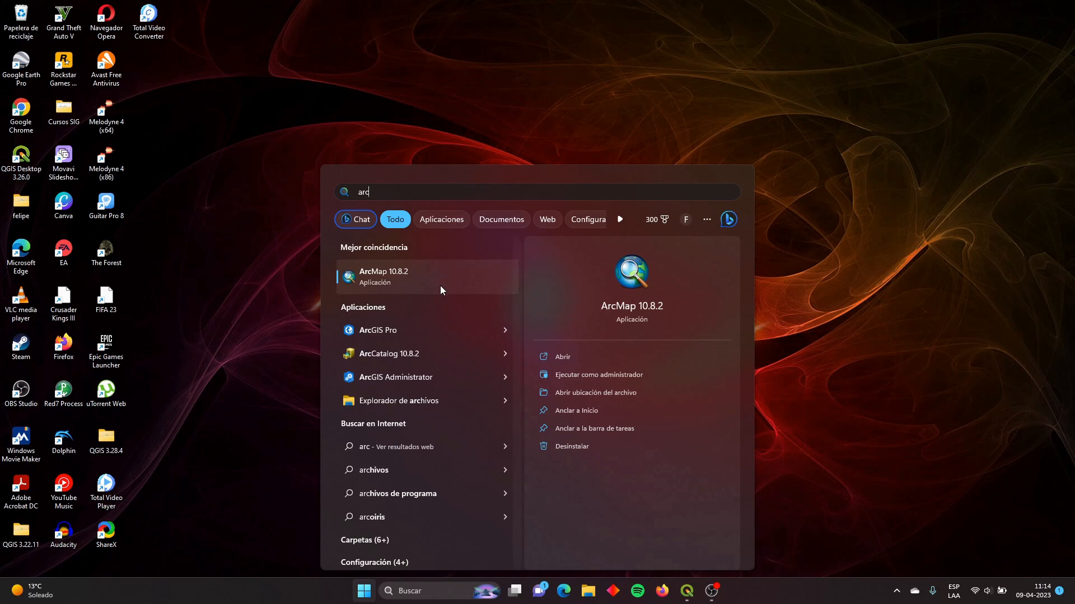
{"action": "left_click", "coordinate": [400, 283]}
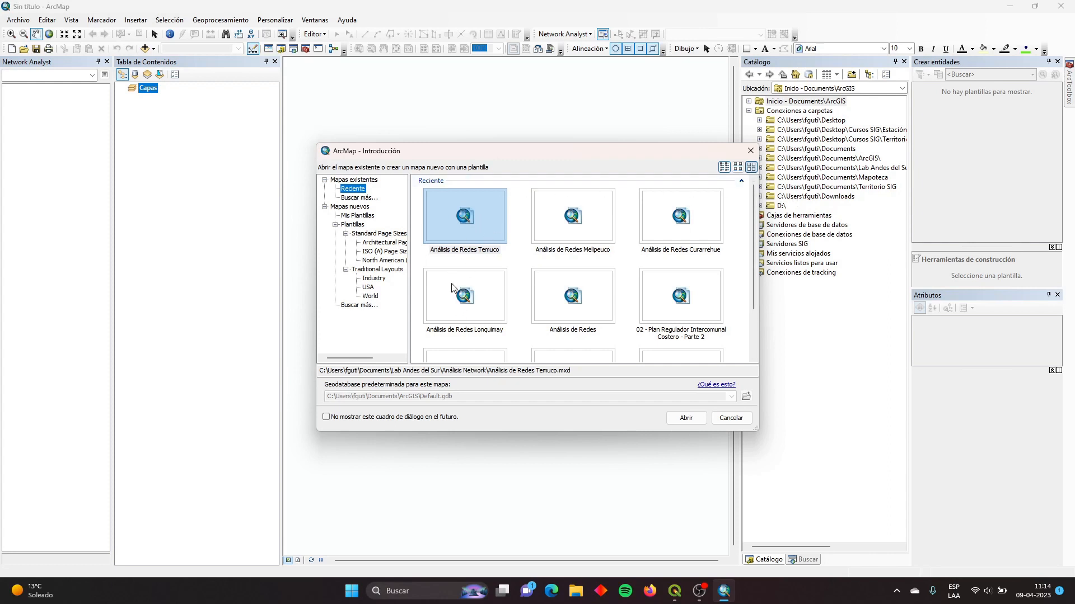
{"action": "scroll", "coordinate": [562, 268], "scroll_direction": "down", "scroll_amount": 1}
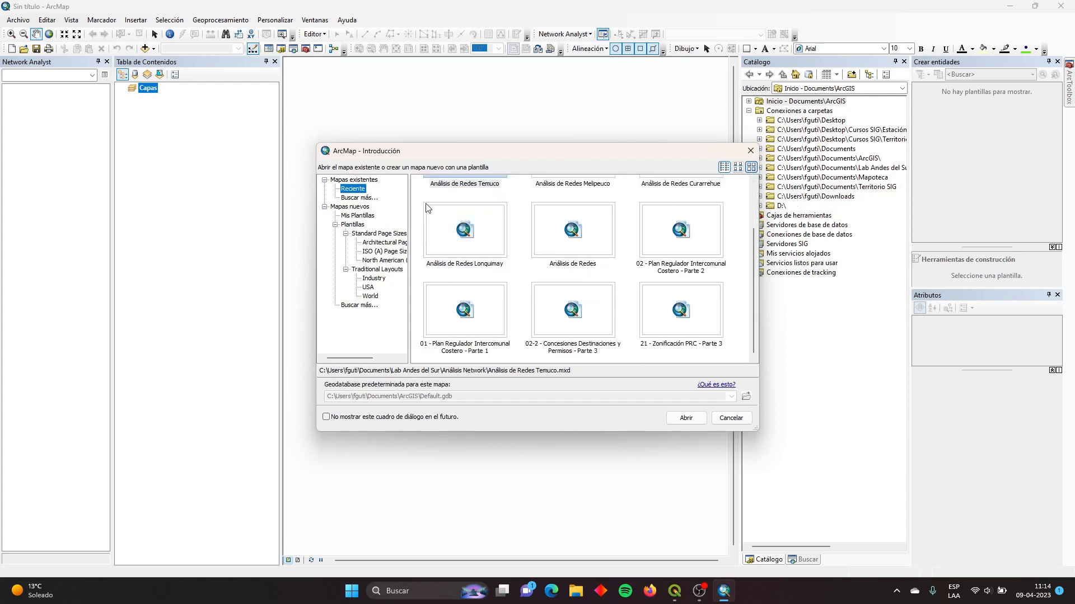
{"action": "left_click", "coordinate": [750, 150]}
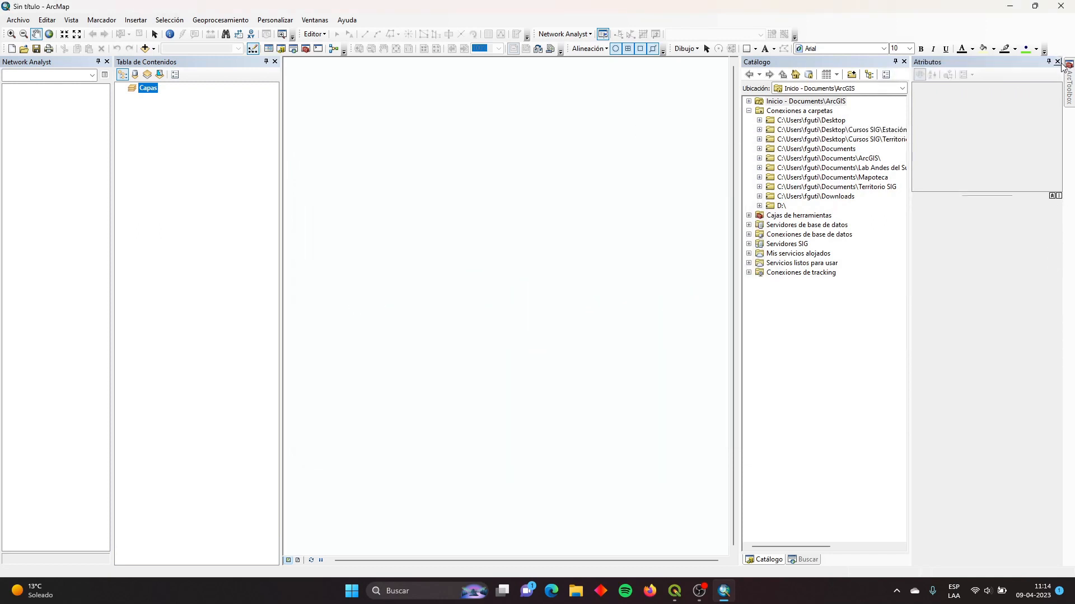
Clear the workspace by closing the Atributos and Network Analyst windows and setting the Catálogo window to auto-hide.
{"action": "left_click", "coordinate": [1057, 62]}
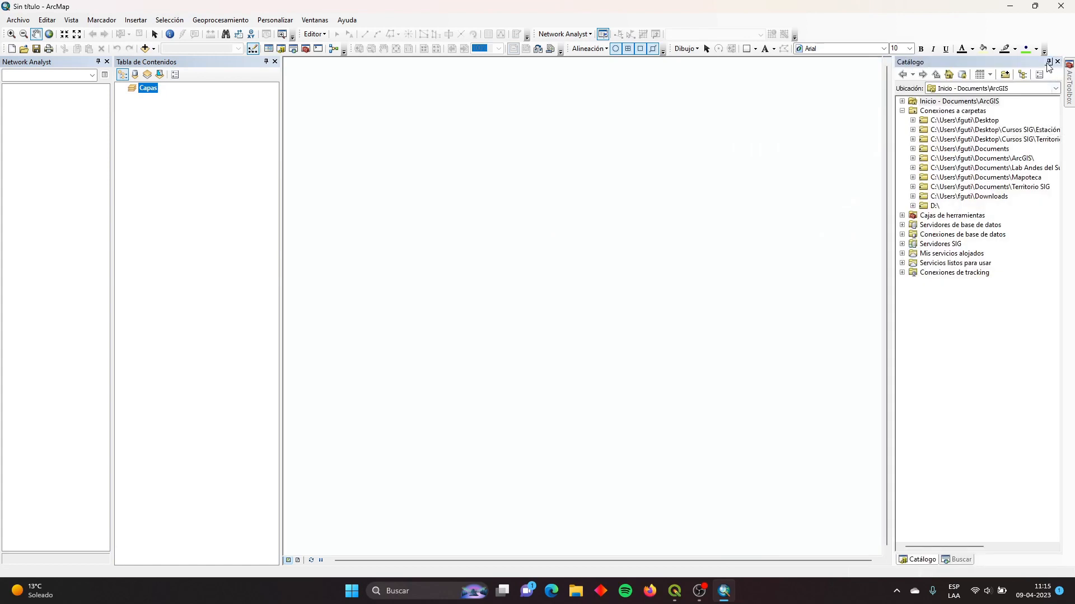
{"action": "left_click", "coordinate": [1048, 61]}
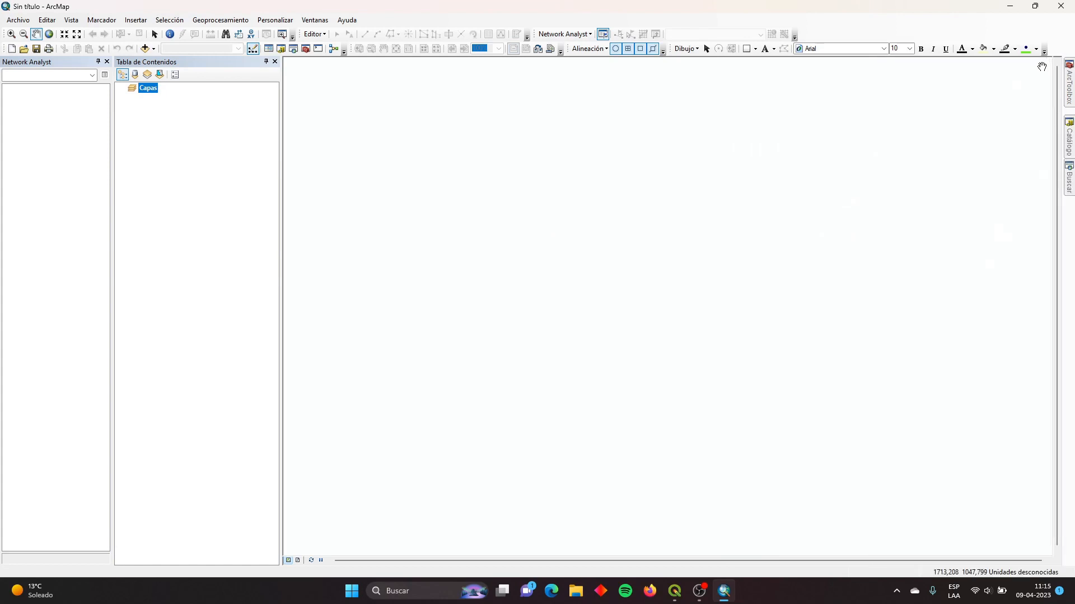
{"action": "left_click", "coordinate": [107, 62]}
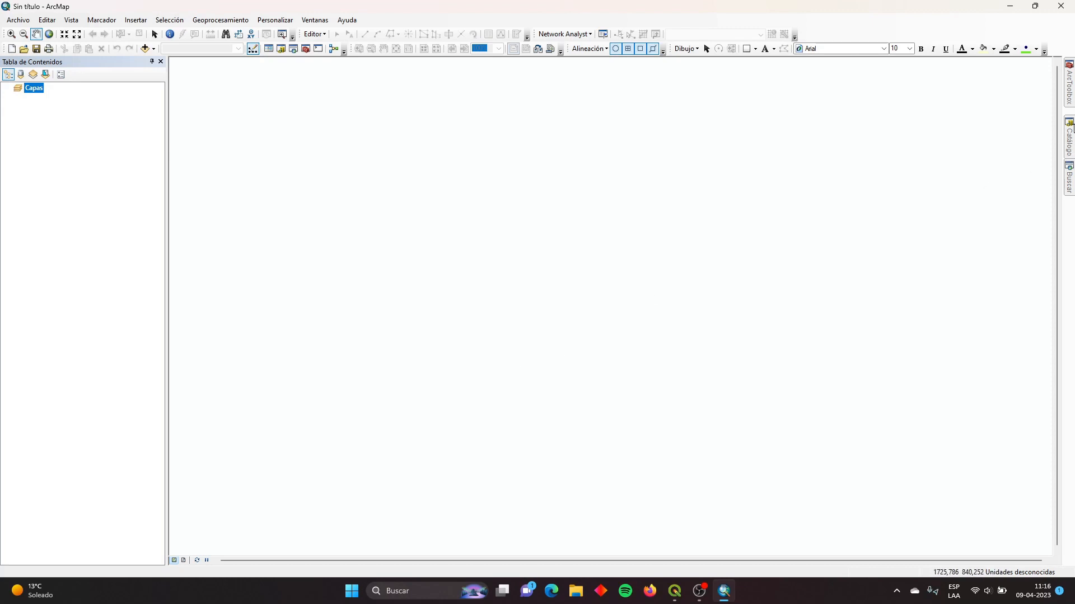
Show the built-in Catálogo window, then open the standalone ArcCatalog 10.8.2 application for a look and close it.
{"action": "left_click", "coordinate": [1069, 135]}
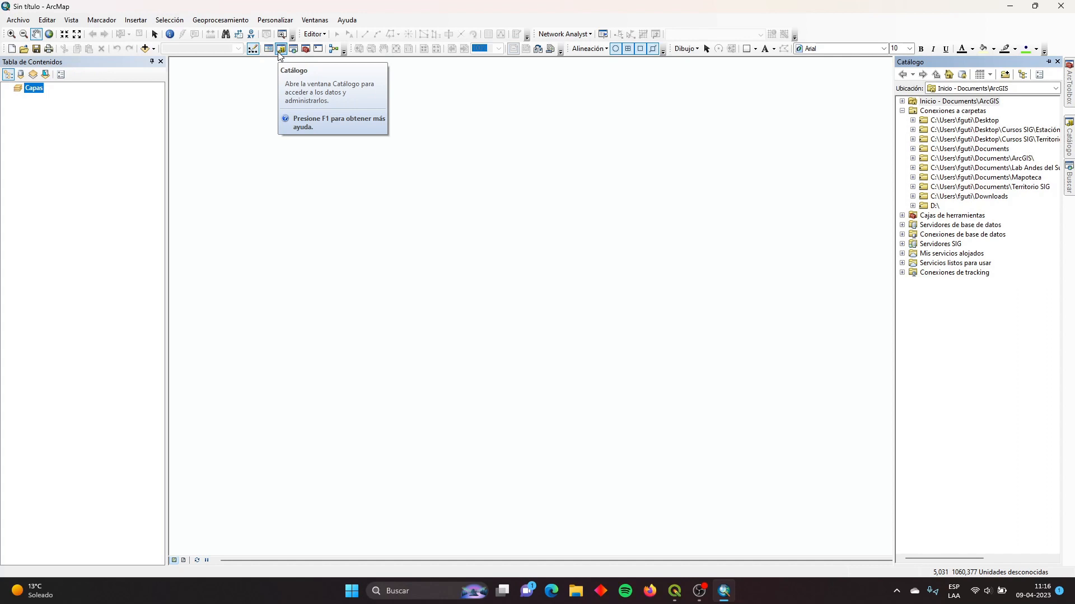
{"action": "key", "text": "super"}
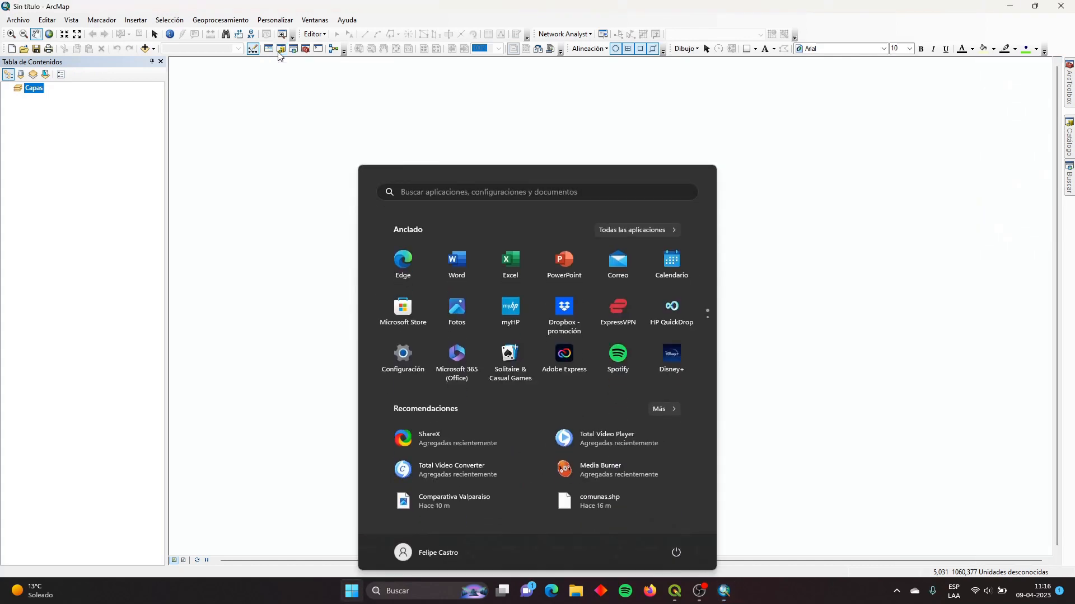
{"action": "type", "text": "arcc"}
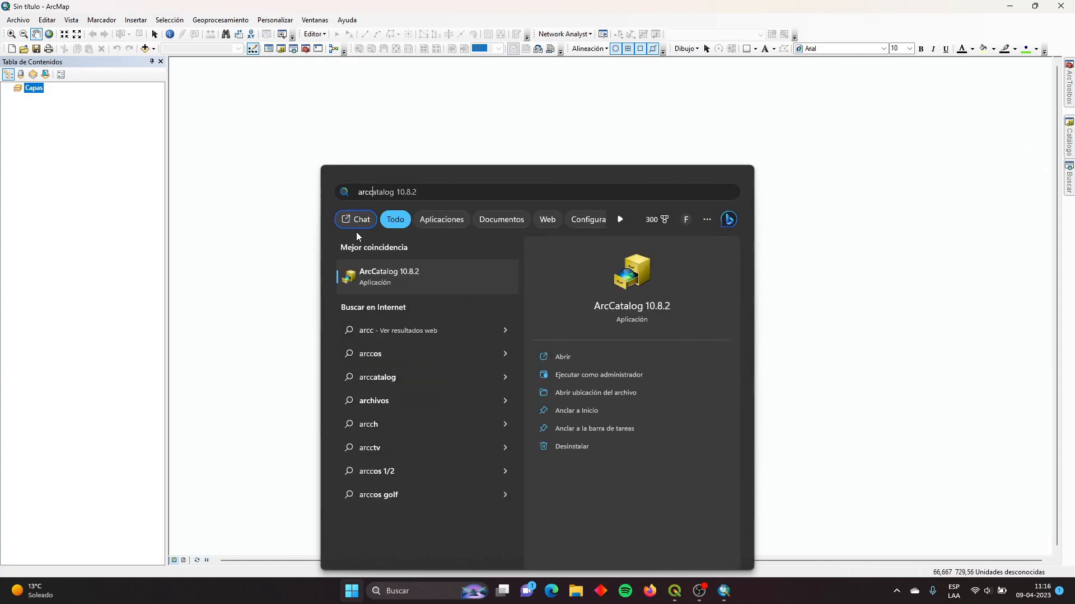
{"action": "left_click", "coordinate": [380, 282]}
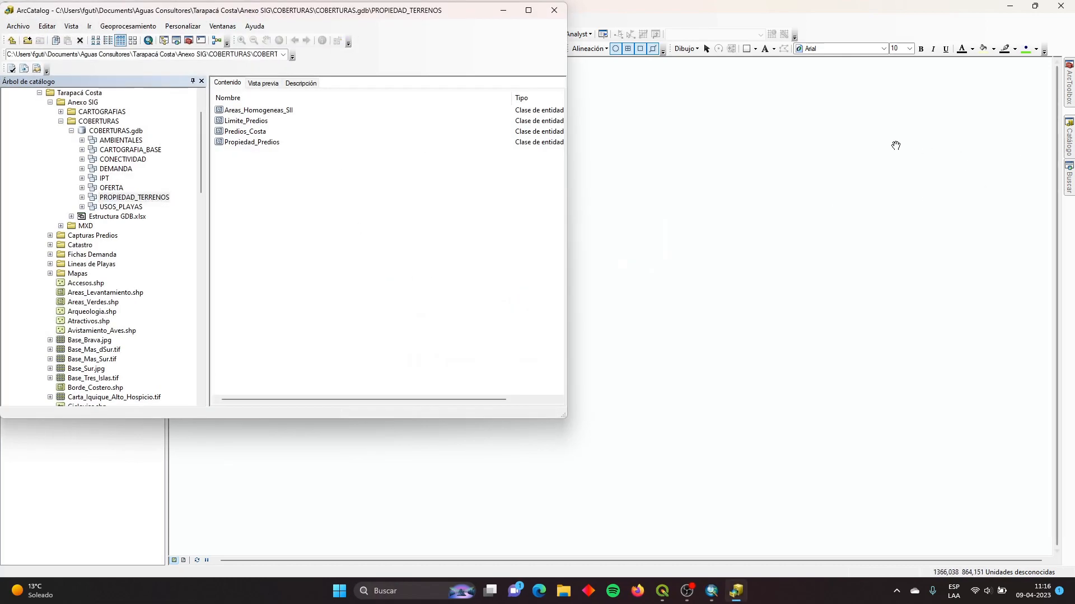
{"action": "left_click", "coordinate": [546, 16]}
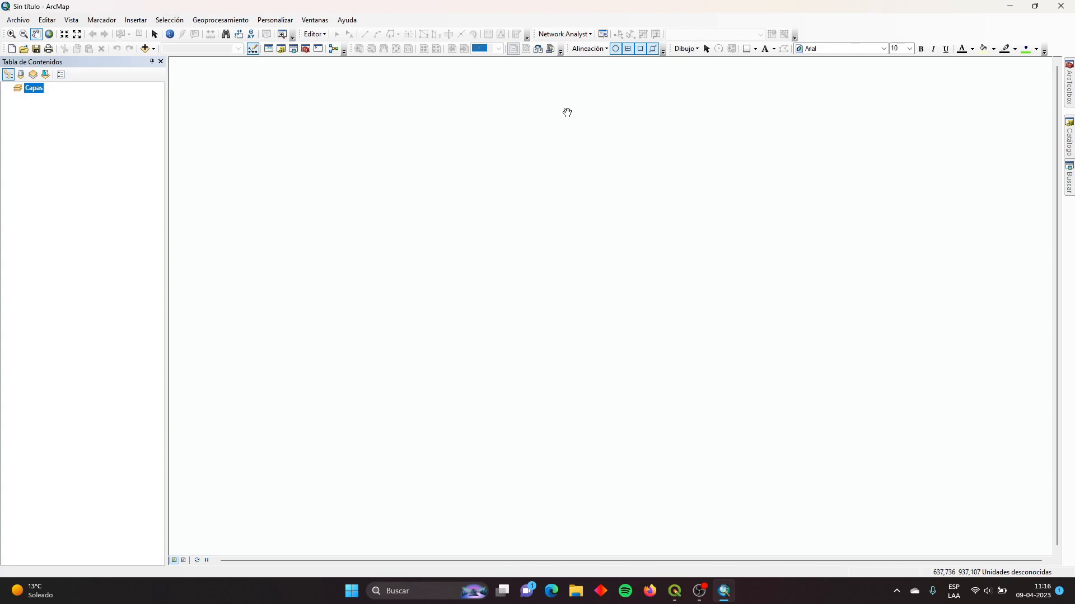
Add the Imágenes con etiquetas basemap to the map.
{"action": "left_click", "coordinate": [153, 49]}
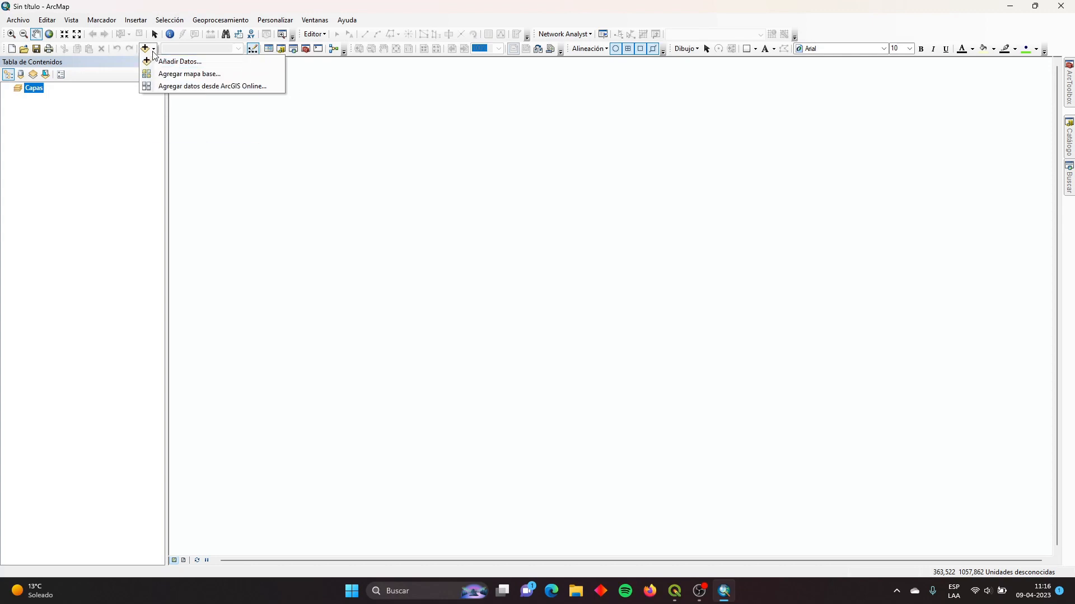
{"action": "left_click", "coordinate": [340, 2]}
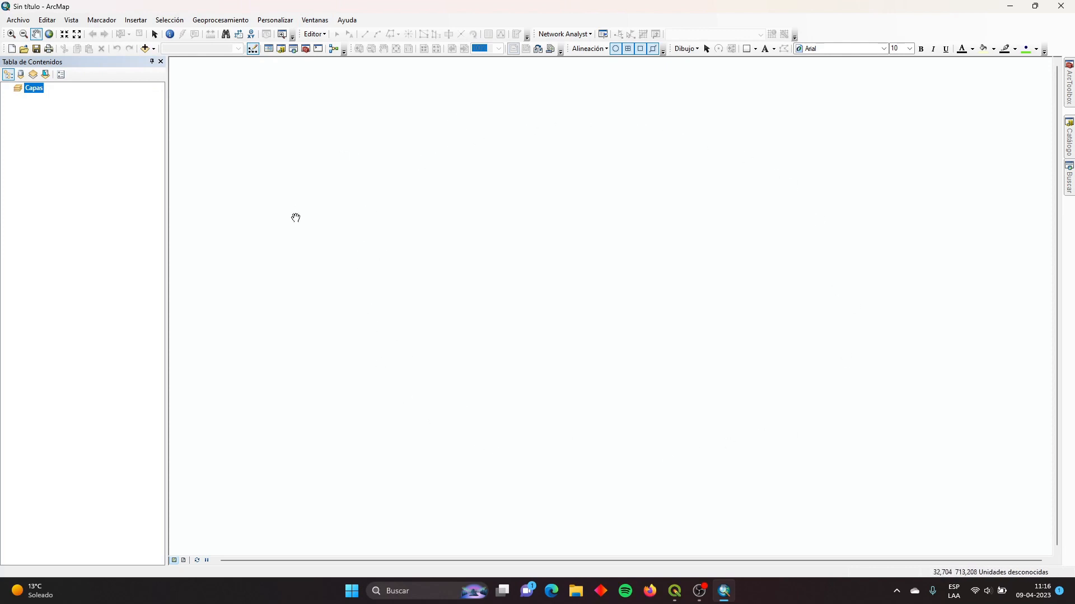
{"action": "left_click", "coordinate": [156, 49]}
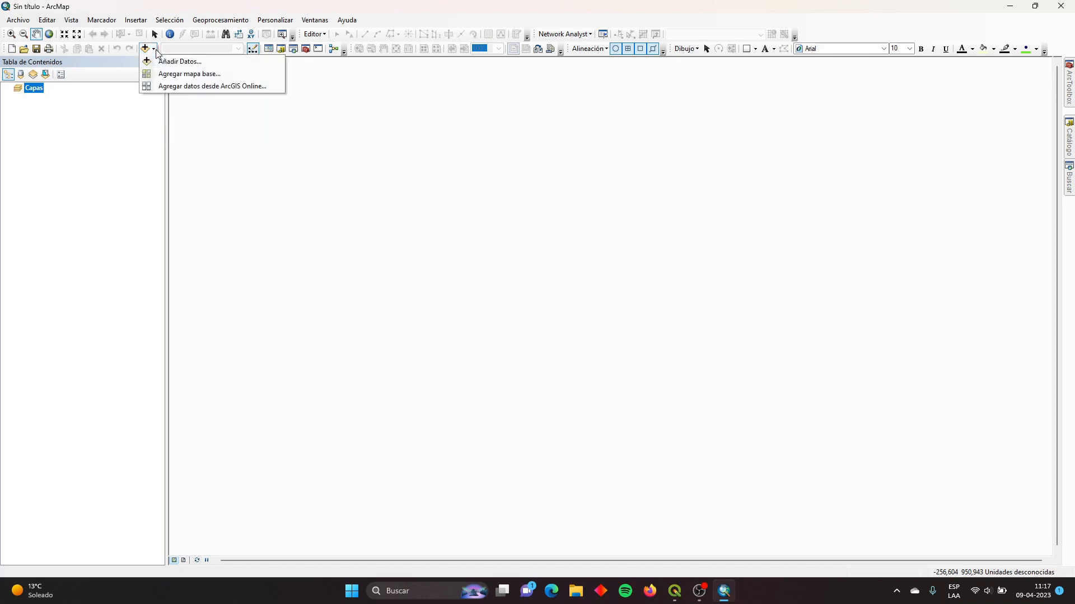
{"action": "left_click", "coordinate": [216, 77]}
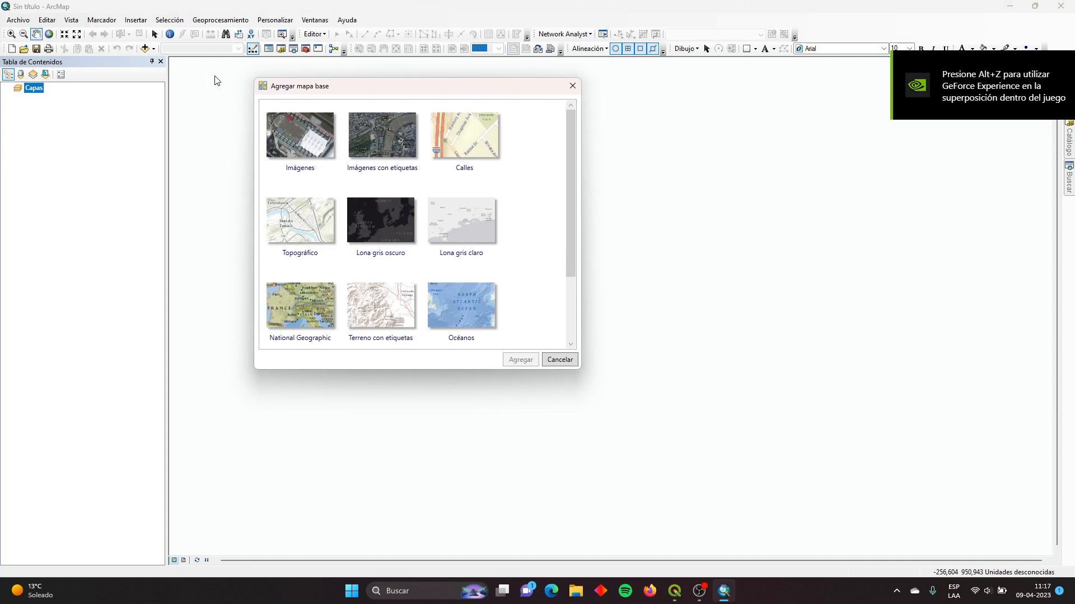
{"action": "scroll", "coordinate": [570, 182], "scroll_direction": "down", "scroll_amount": 1}
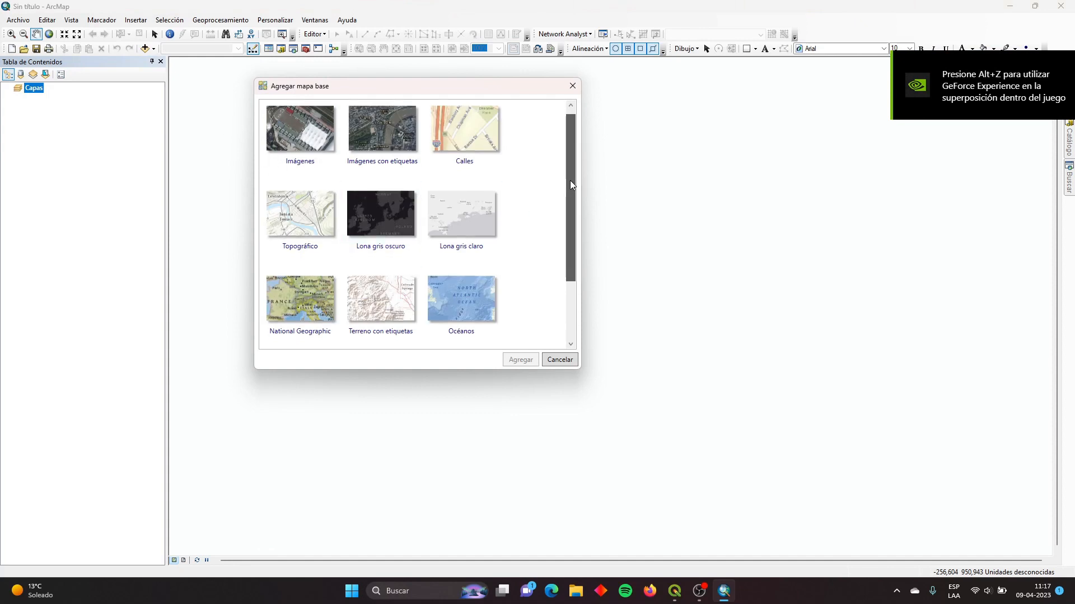
{"action": "left_click_drag", "start_coordinate": [569, 181], "coordinate": [566, 143]}
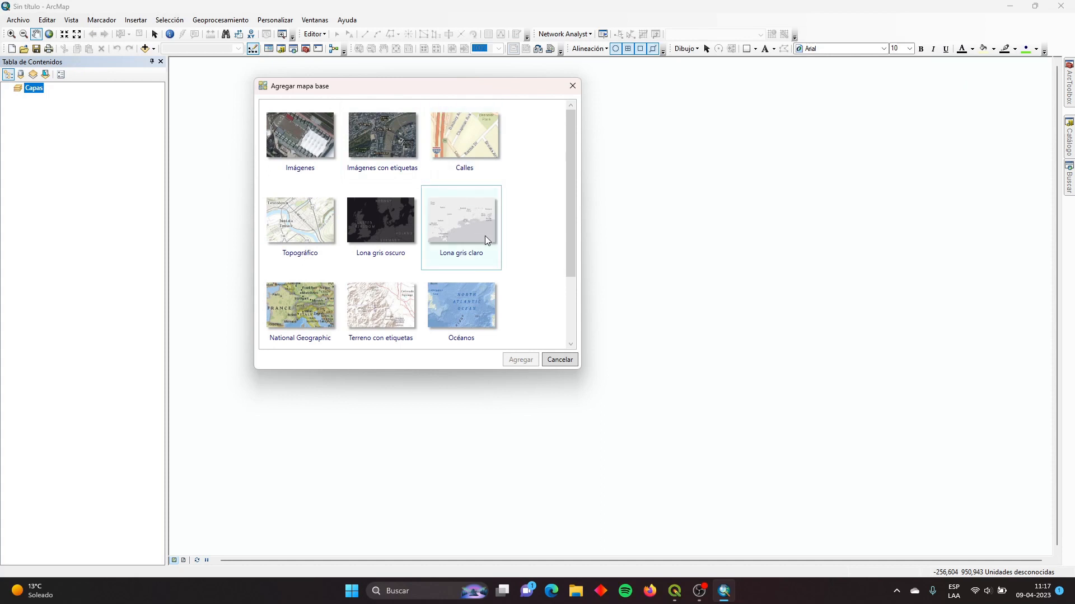
{"action": "left_click_drag", "start_coordinate": [575, 196], "coordinate": [568, 237]}
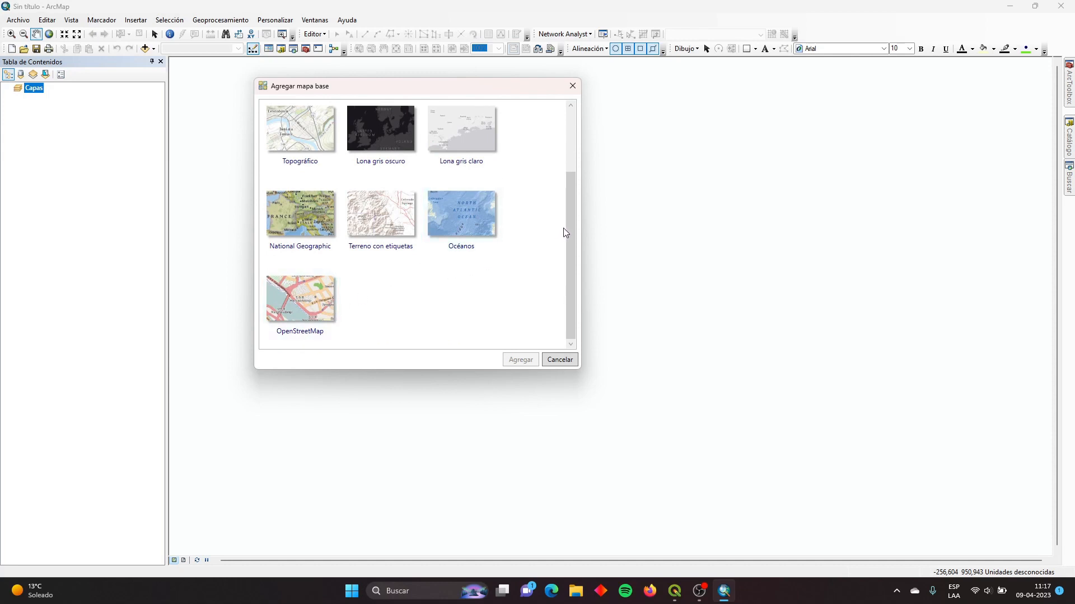
{"action": "left_click_drag", "start_coordinate": [568, 226], "coordinate": [579, 147]}
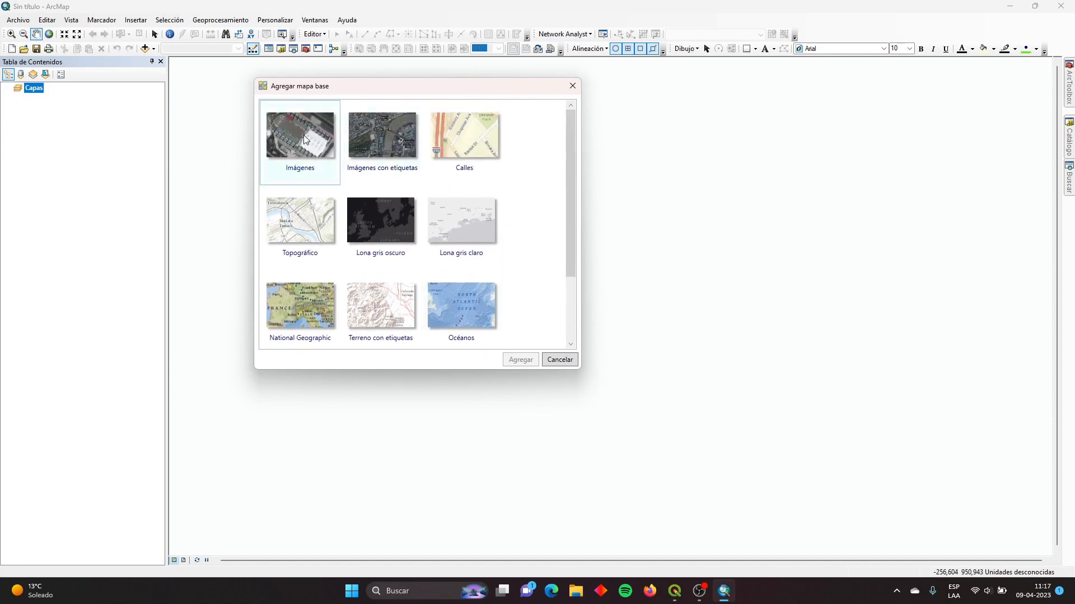
{"action": "left_click", "coordinate": [386, 134]}
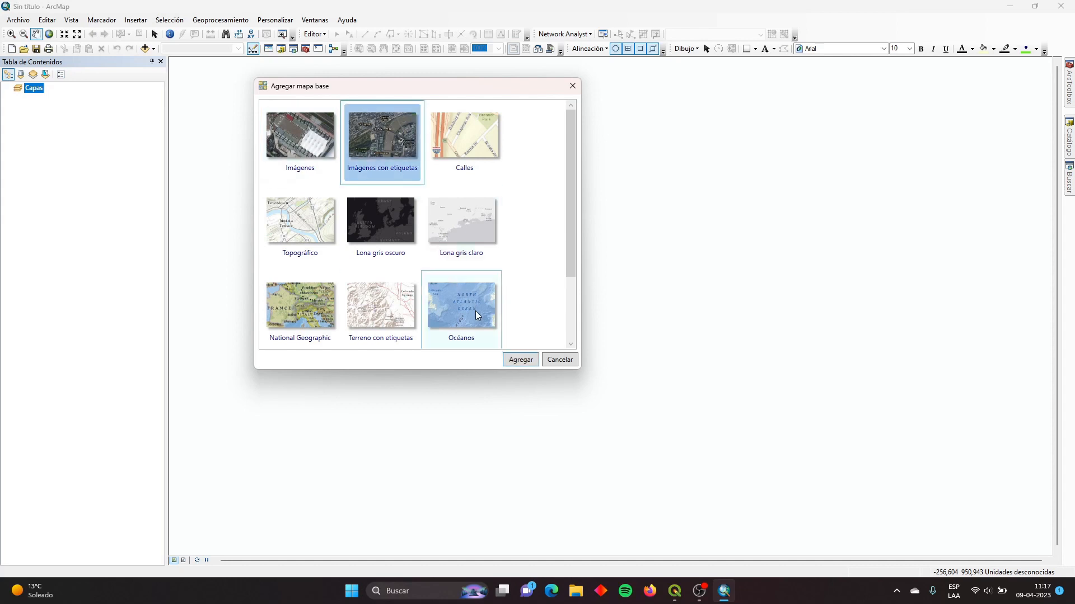
{"action": "left_click", "coordinate": [521, 360]}
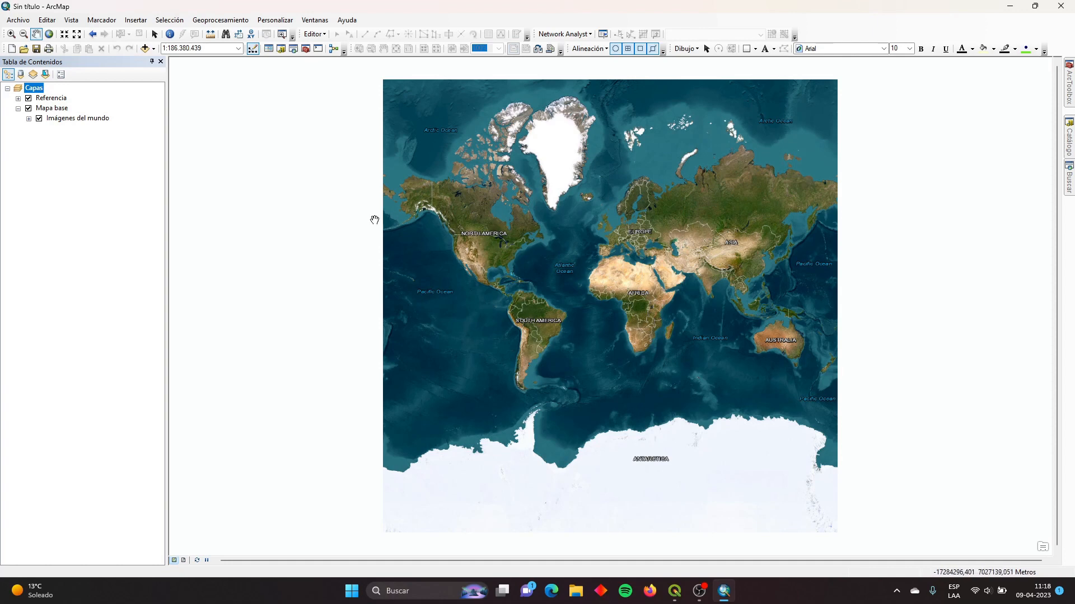
Hide the Referencia layer to view the imagery without labels, and show it again.
{"action": "left_click", "coordinate": [28, 99]}
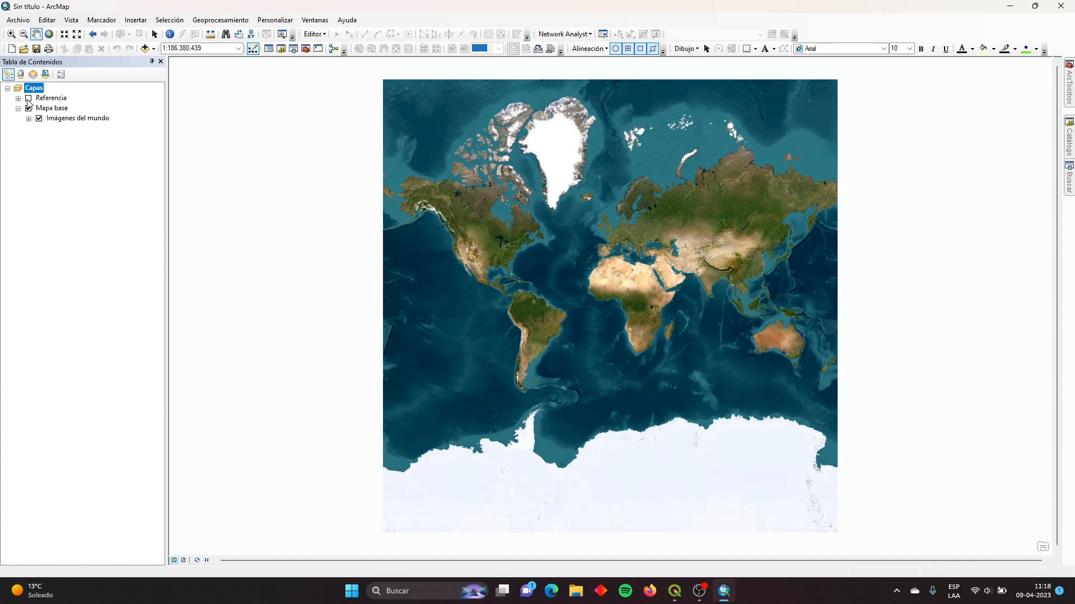
{"action": "left_click", "coordinate": [28, 99]}
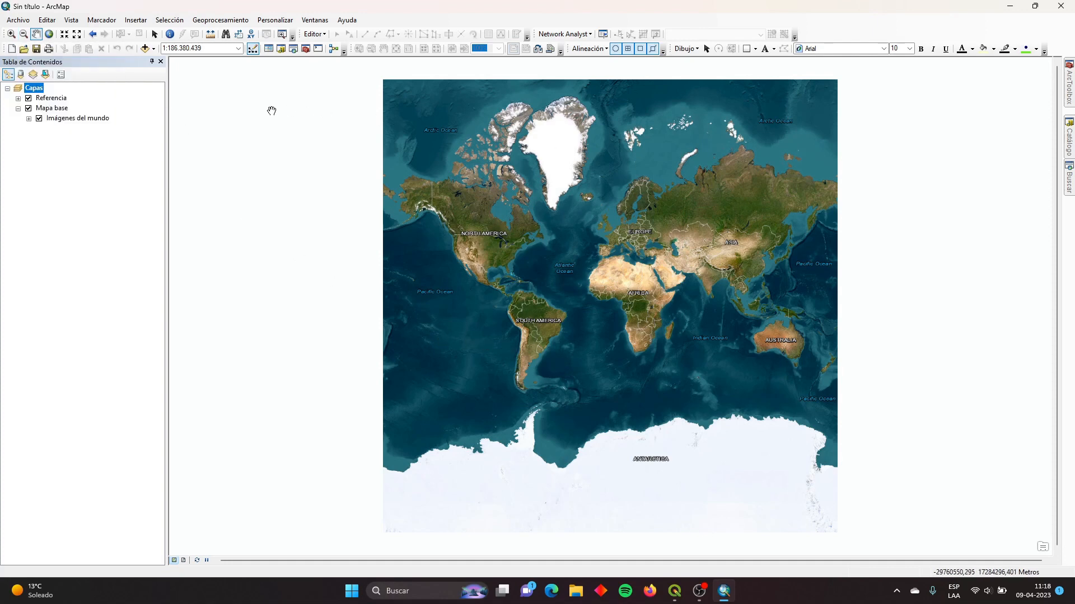
Zoom in from Chile to a residential area of Temuco, temporarily hiding Mapa base to locate the city by its labels.
{"action": "left_click", "coordinate": [11, 34]}
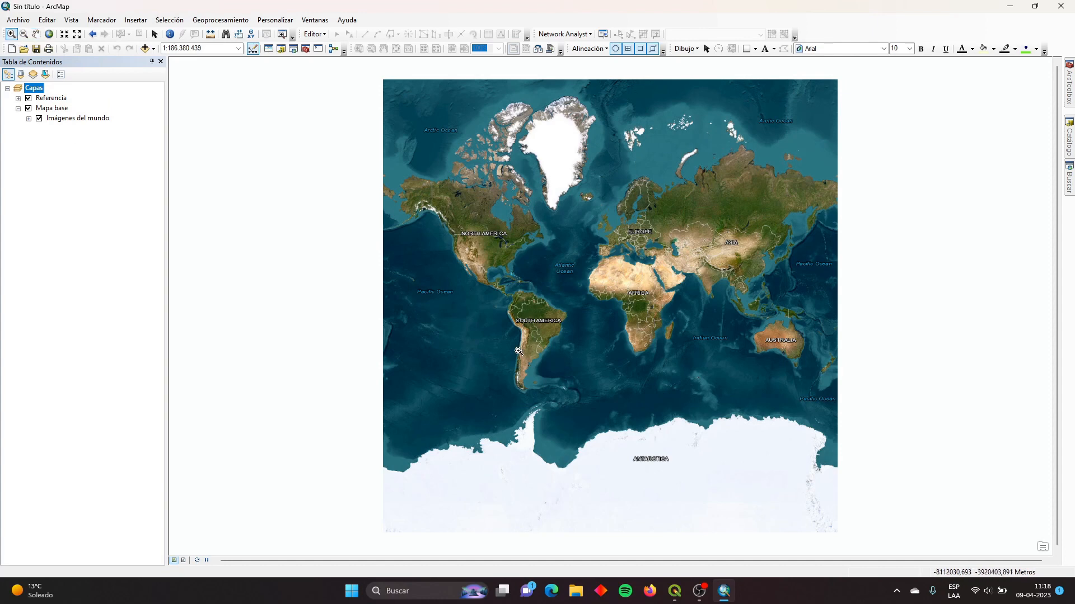
{"action": "left_click_drag", "start_coordinate": [512, 347], "coordinate": [529, 368]}
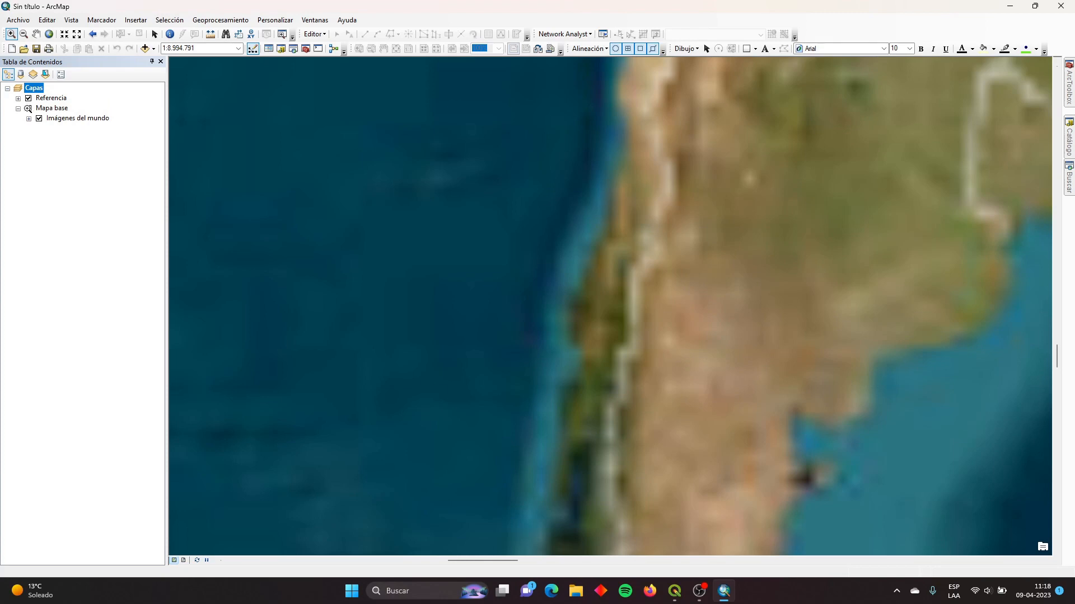
{"action": "left_click", "coordinate": [28, 109]}
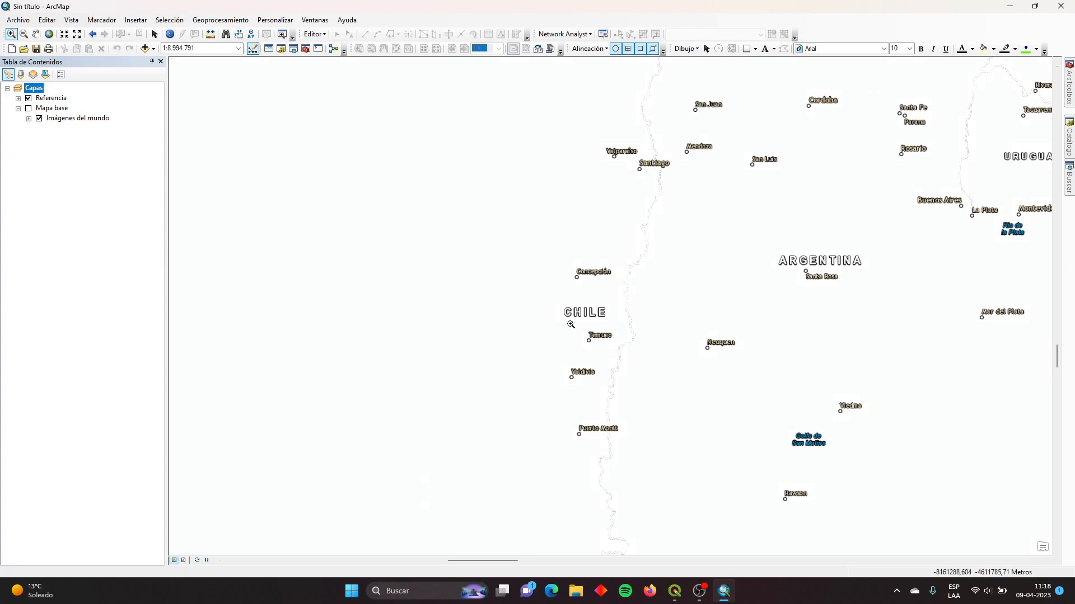
{"action": "left_click_drag", "start_coordinate": [627, 370], "coordinate": [640, 382]}
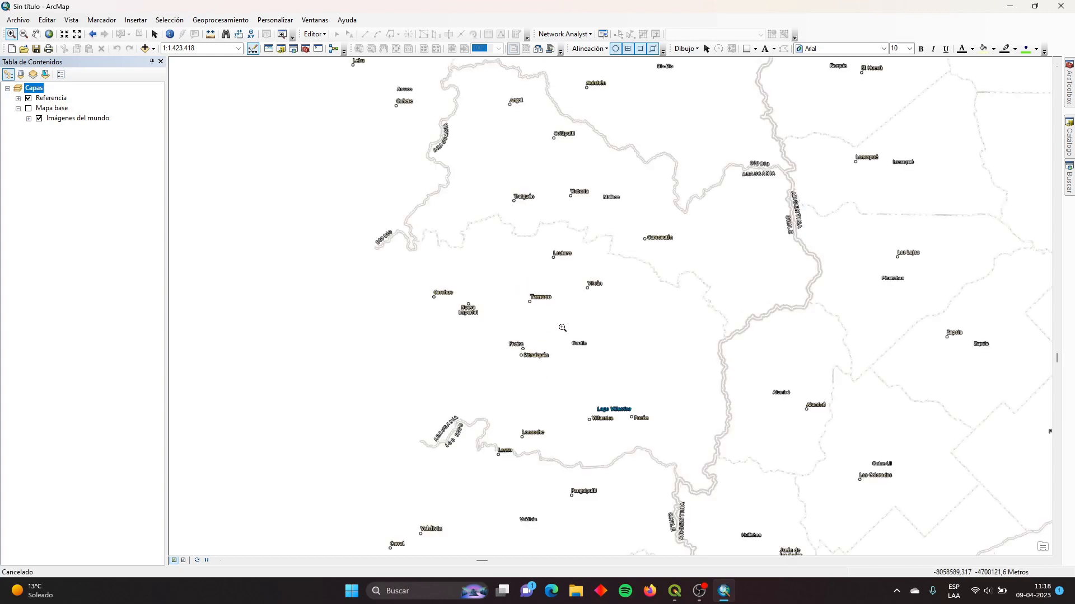
{"action": "left_click_drag", "start_coordinate": [507, 277], "coordinate": [564, 328]}
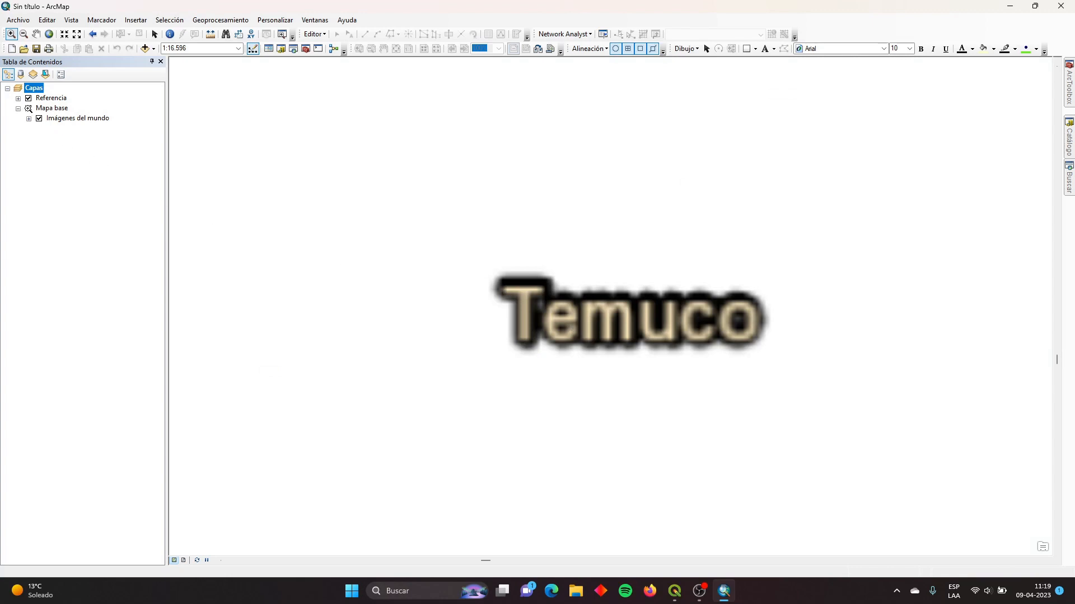
{"action": "left_click", "coordinate": [28, 108]}
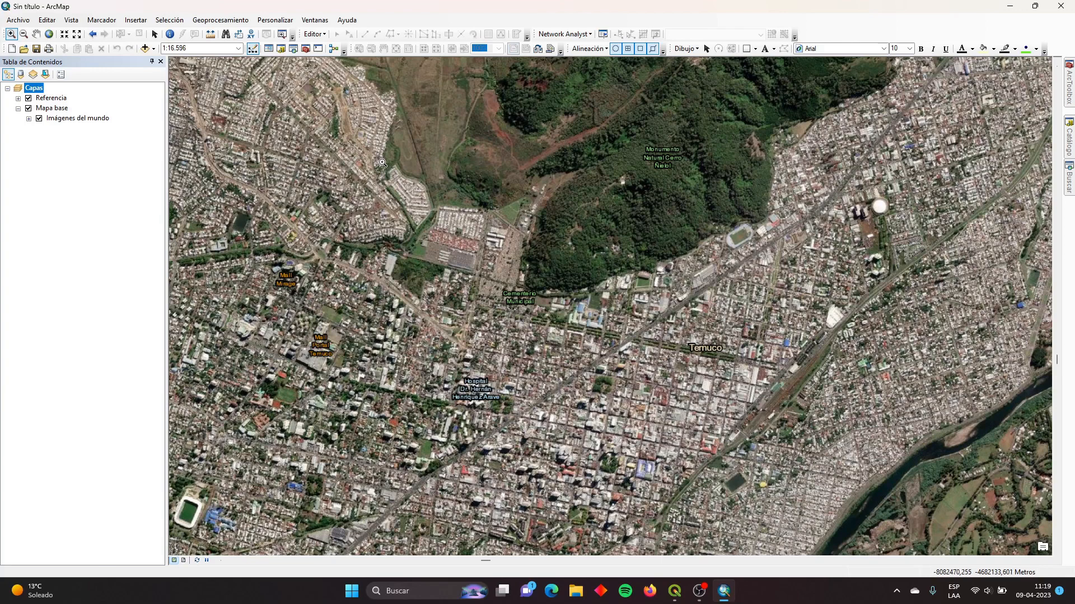
{"action": "left_click_drag", "start_coordinate": [384, 160], "coordinate": [439, 234]}
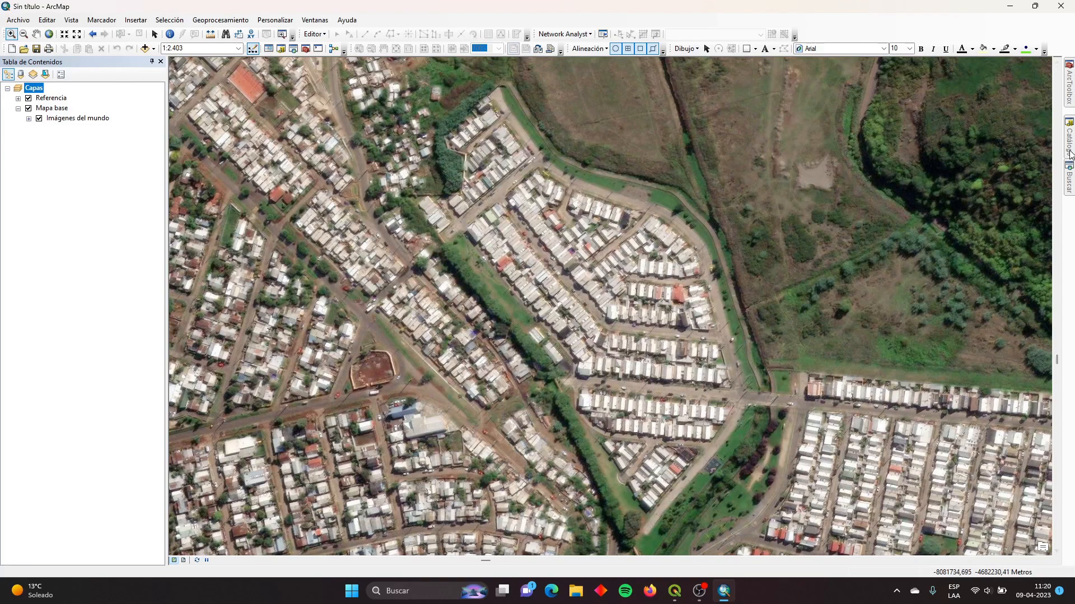
Connect the ArcGIS semestral folder, inside Cursos SIG\Territorio SIG, to Conexiones a carpetas in the Catálogo window.
{"action": "mouse_move", "coordinate": [1070, 154]}
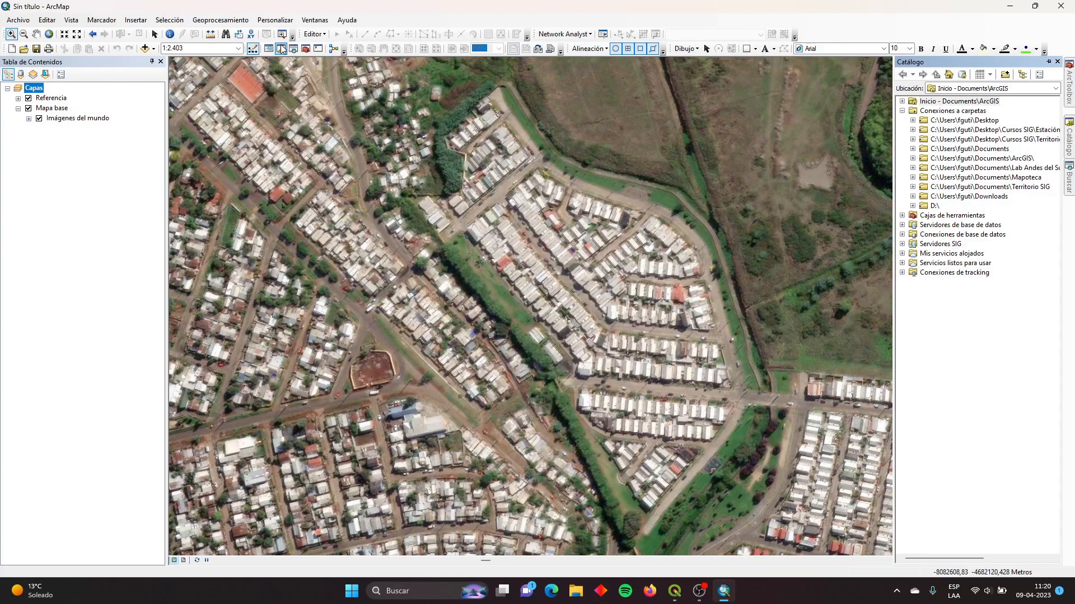
{"action": "left_click", "coordinate": [902, 110]}
{"action": "left_click", "coordinate": [938, 110]}
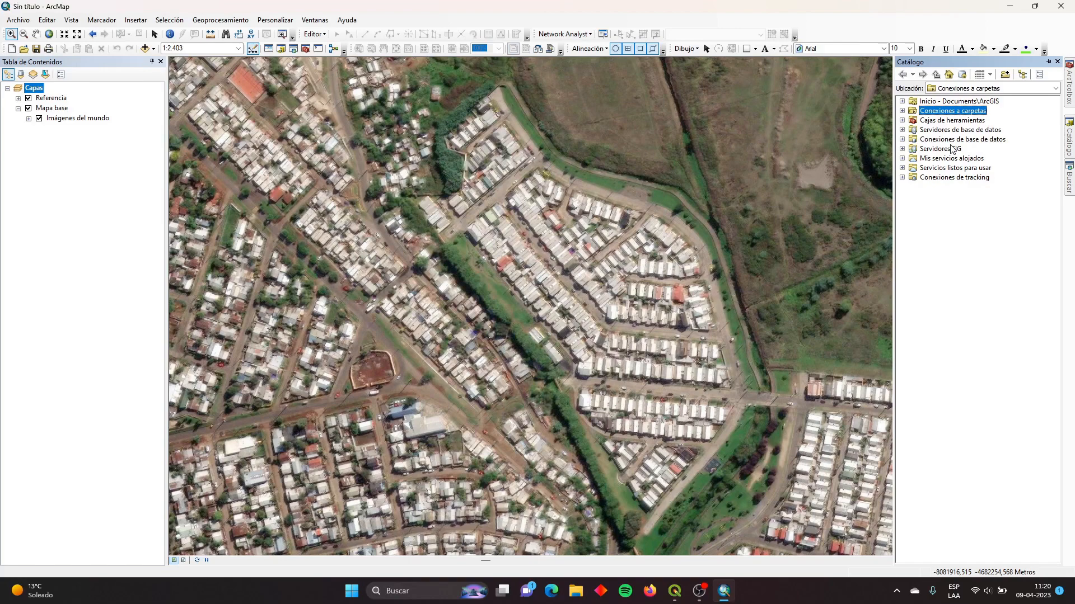
{"action": "right_click", "coordinate": [952, 114]}
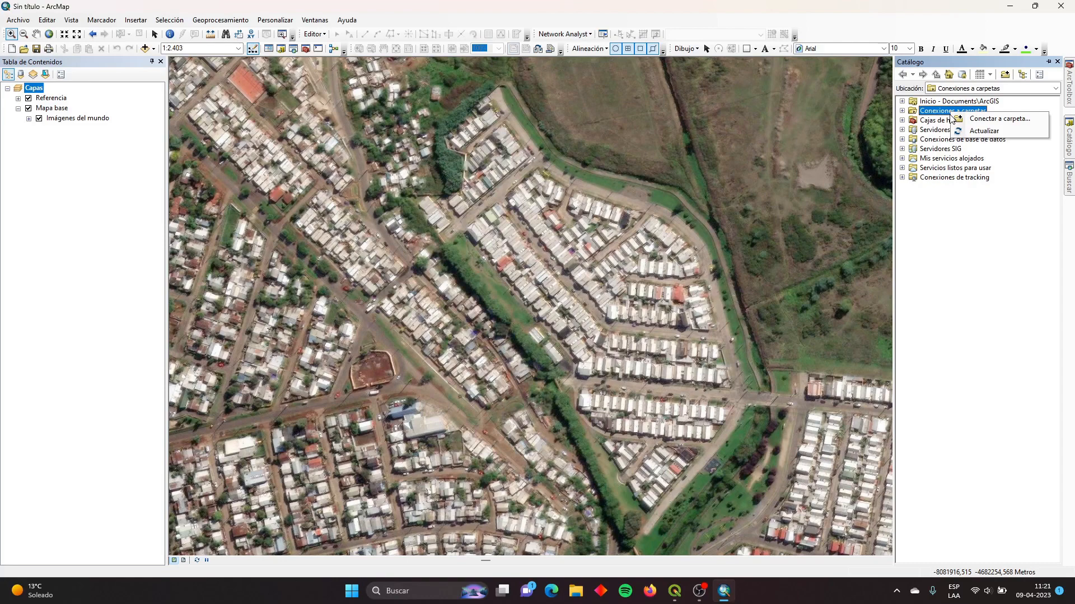
{"action": "left_click", "coordinate": [986, 123]}
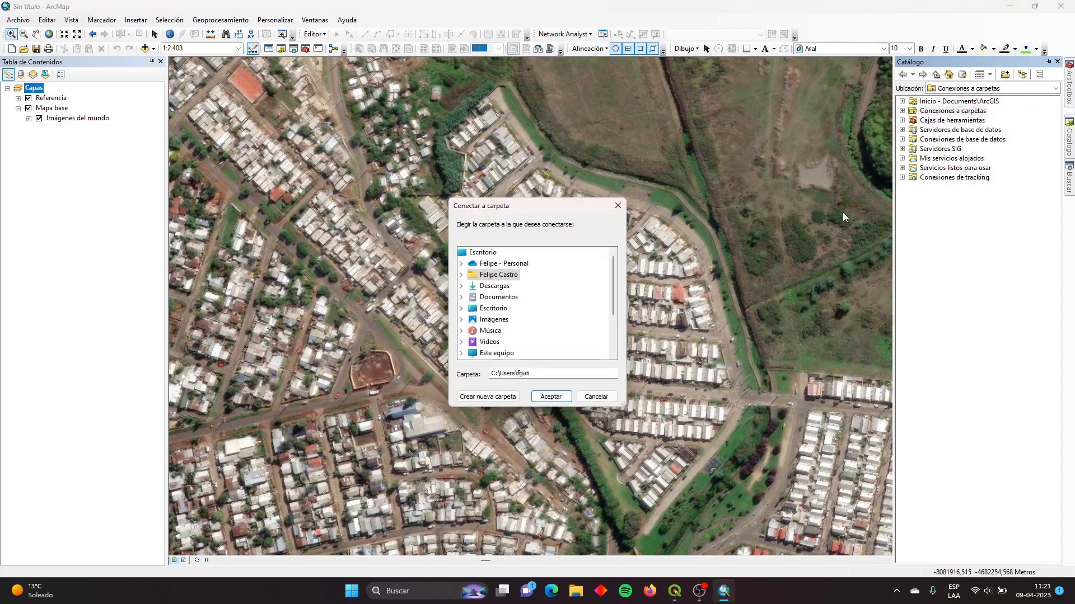
{"action": "scroll", "coordinate": [506, 284], "scroll_direction": "down", "scroll_amount": 2}
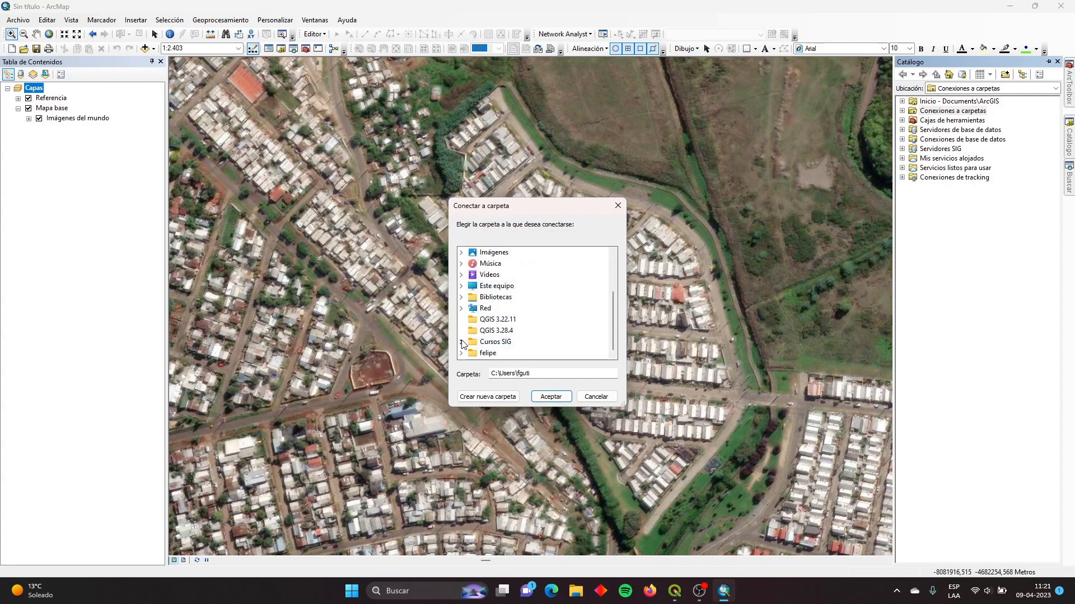
{"action": "left_click", "coordinate": [461, 342]}
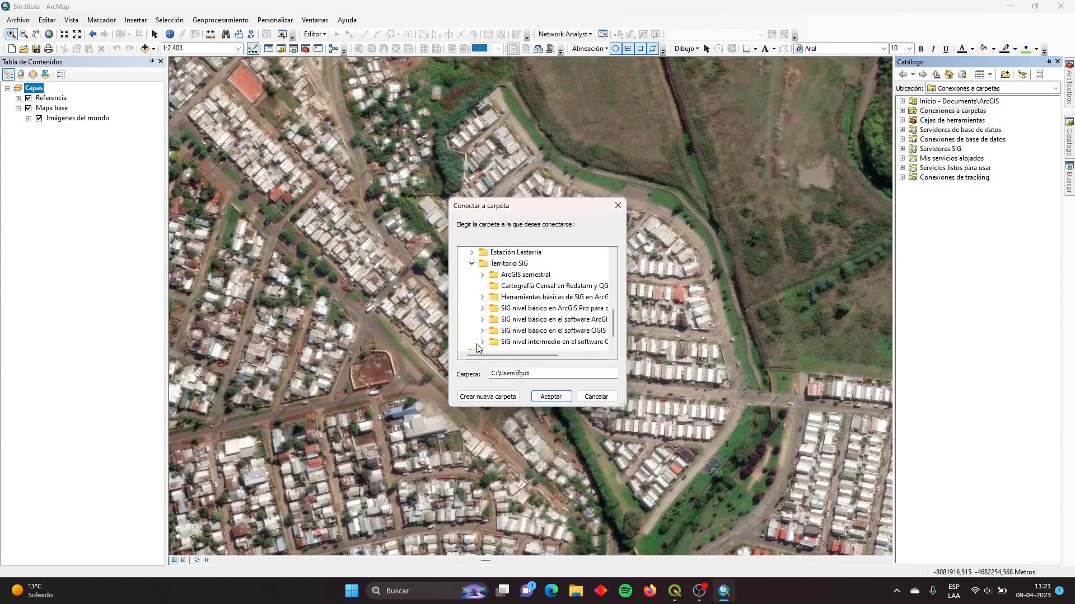
{"action": "left_click", "coordinate": [477, 343]}
{"action": "left_click", "coordinate": [483, 275]}
{"action": "left_click", "coordinate": [537, 286]}
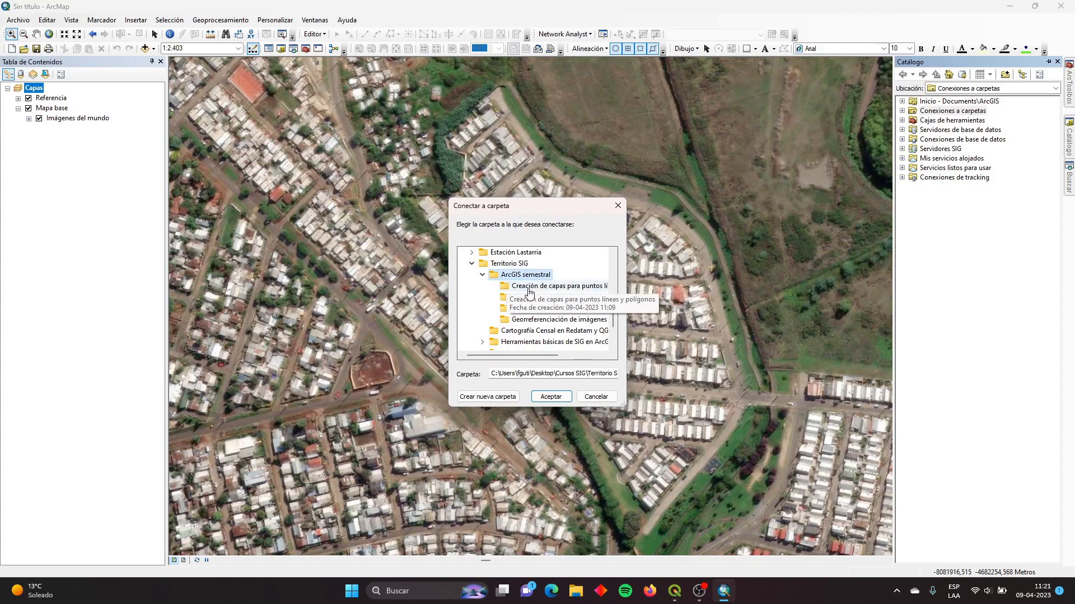
{"action": "left_click_drag", "start_coordinate": [625, 281], "coordinate": [720, 282]}
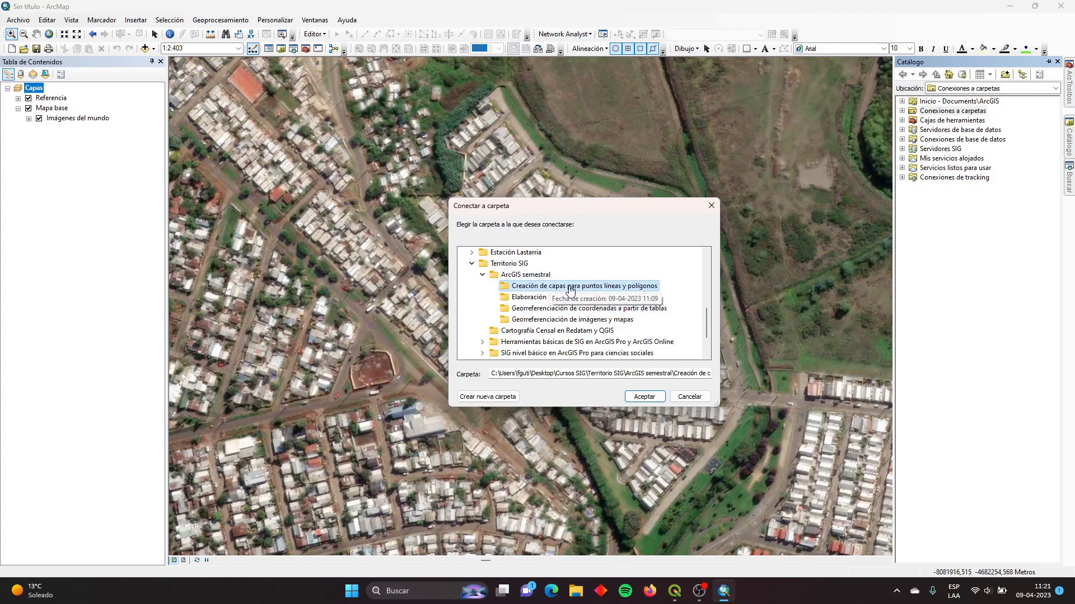
{"action": "key", "text": "Up"}
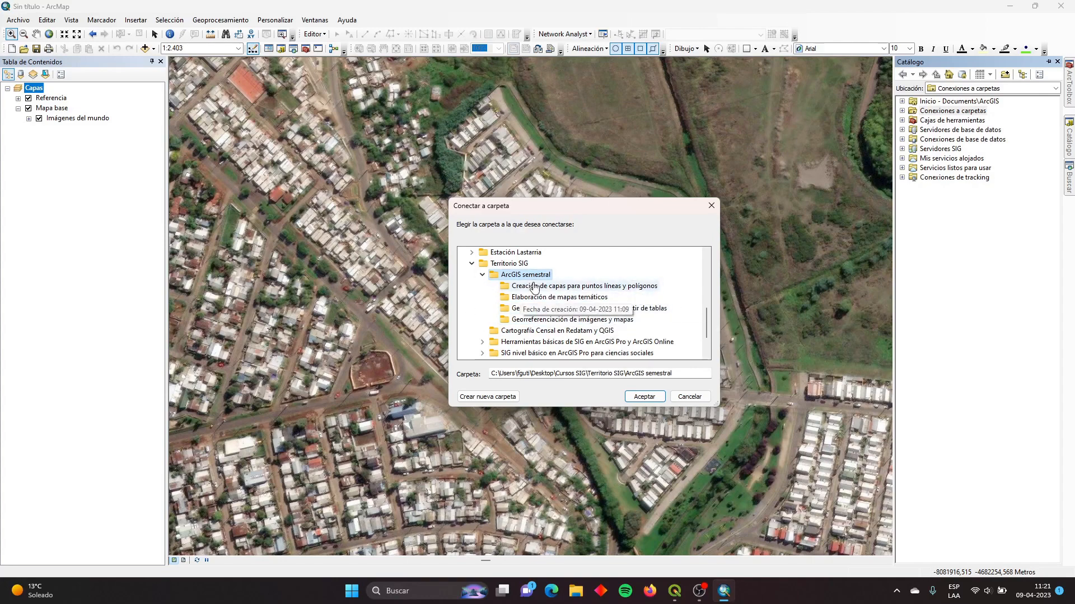
{"action": "left_click", "coordinate": [645, 397]}
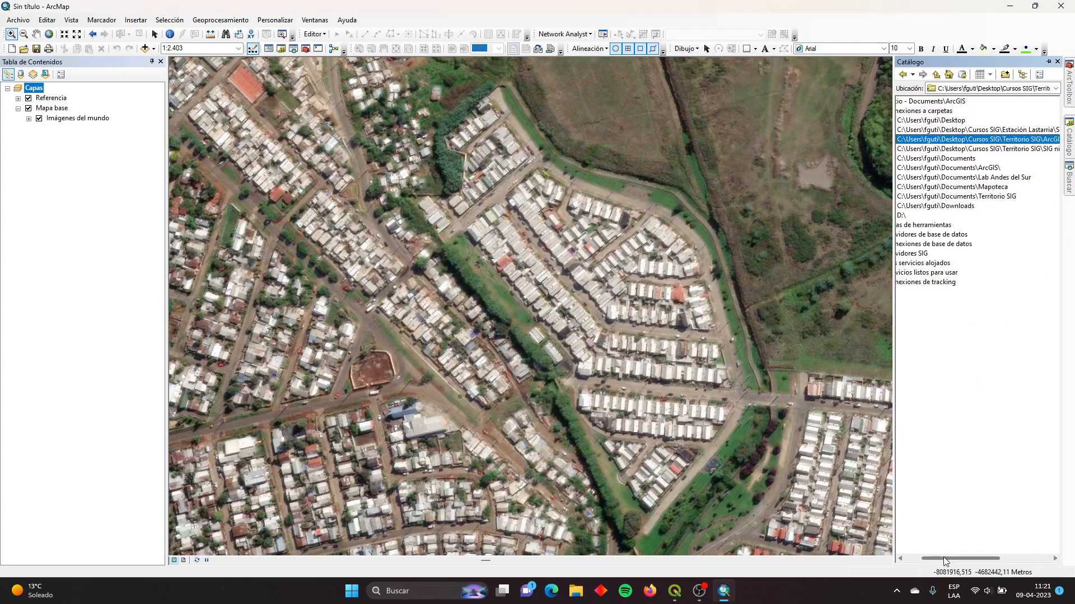
Expand the newly connected ArcGIS semestral folder in the Catálogo window to list its subfolders.
{"action": "left_click_drag", "start_coordinate": [944, 561], "coordinate": [928, 562]}
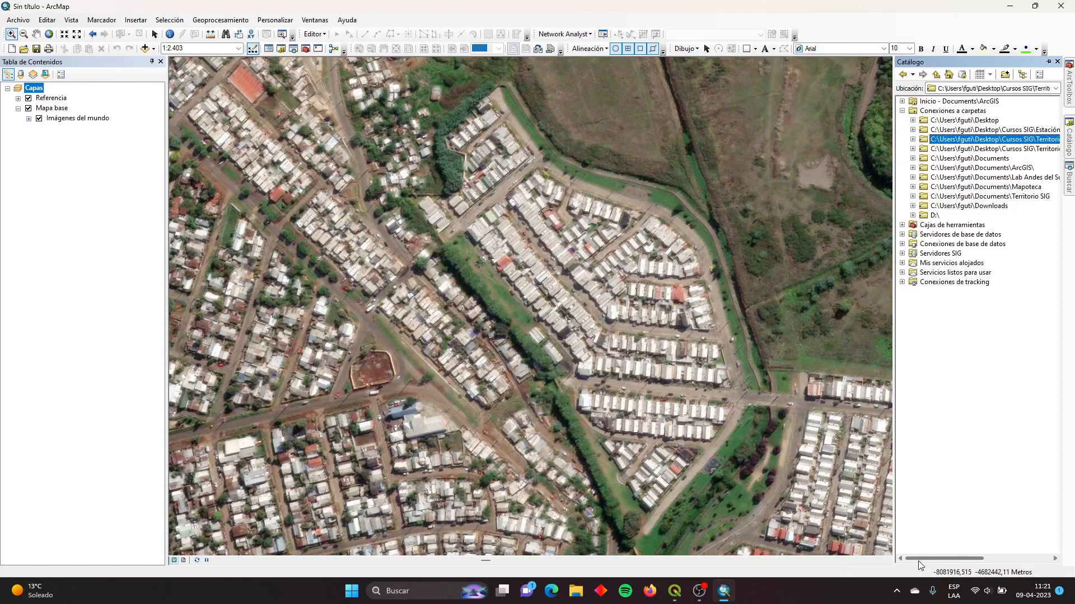
{"action": "left_click", "coordinate": [913, 139]}
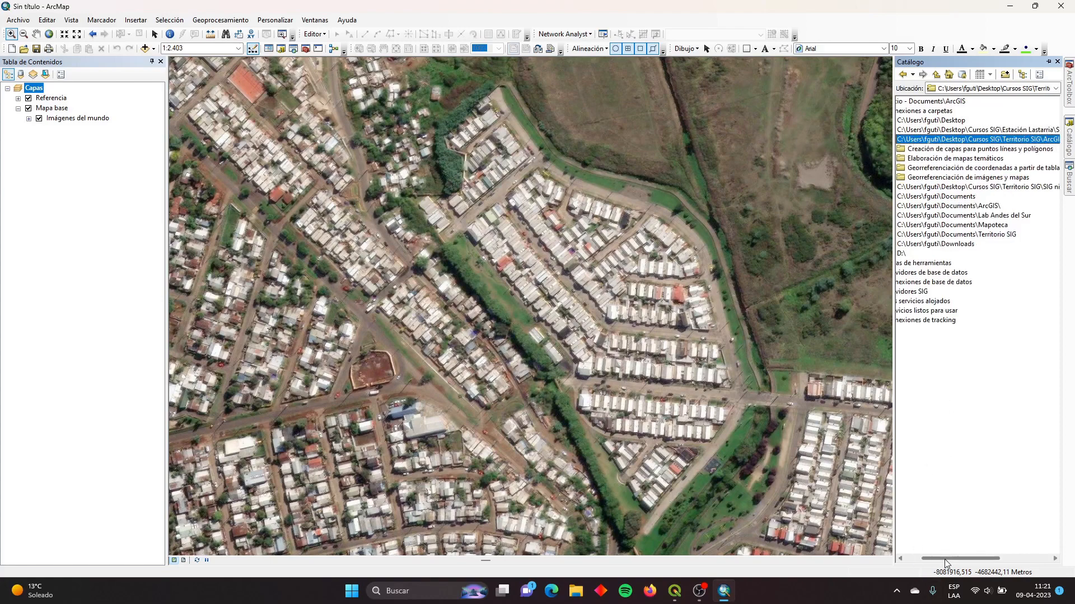
{"action": "left_click_drag", "start_coordinate": [945, 559], "coordinate": [912, 559]}
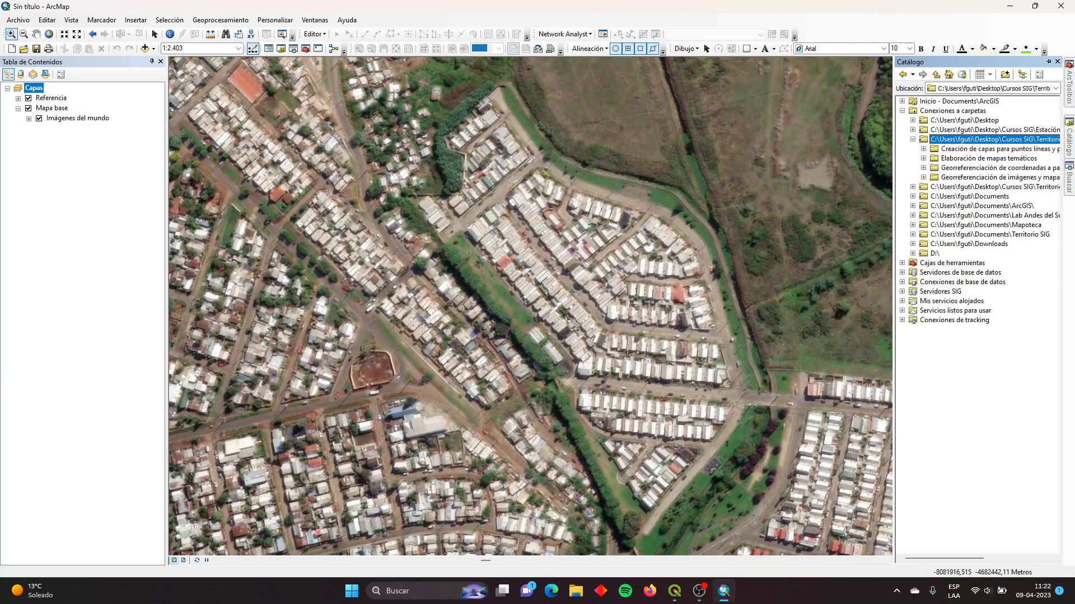
{"action": "right_click", "coordinate": [958, 155]}
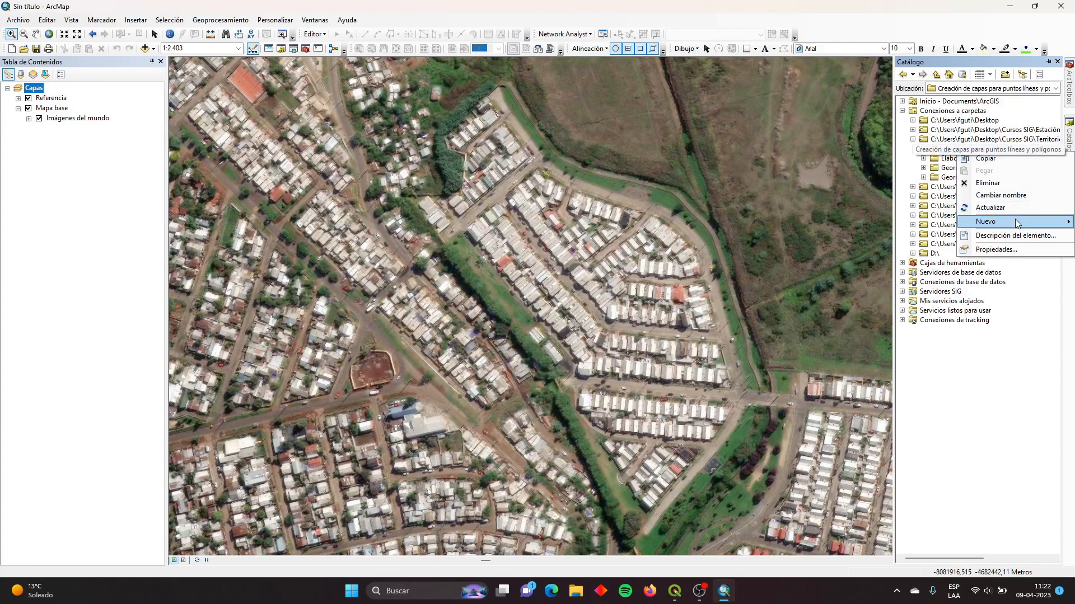
{"action": "mouse_move", "coordinate": [1014, 222]}
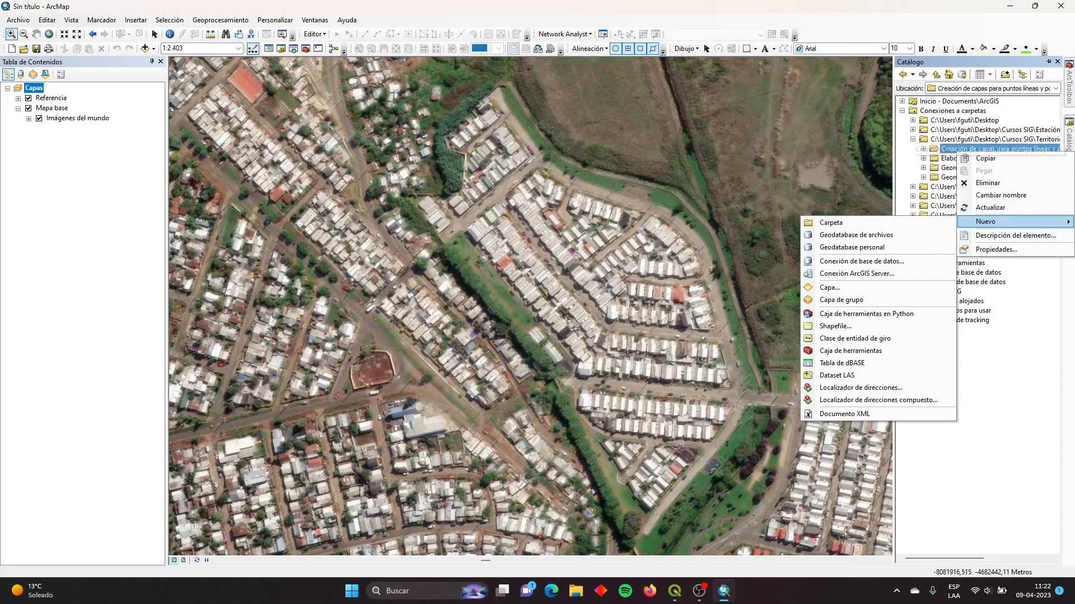
{"action": "key", "text": "alt+Tab"}
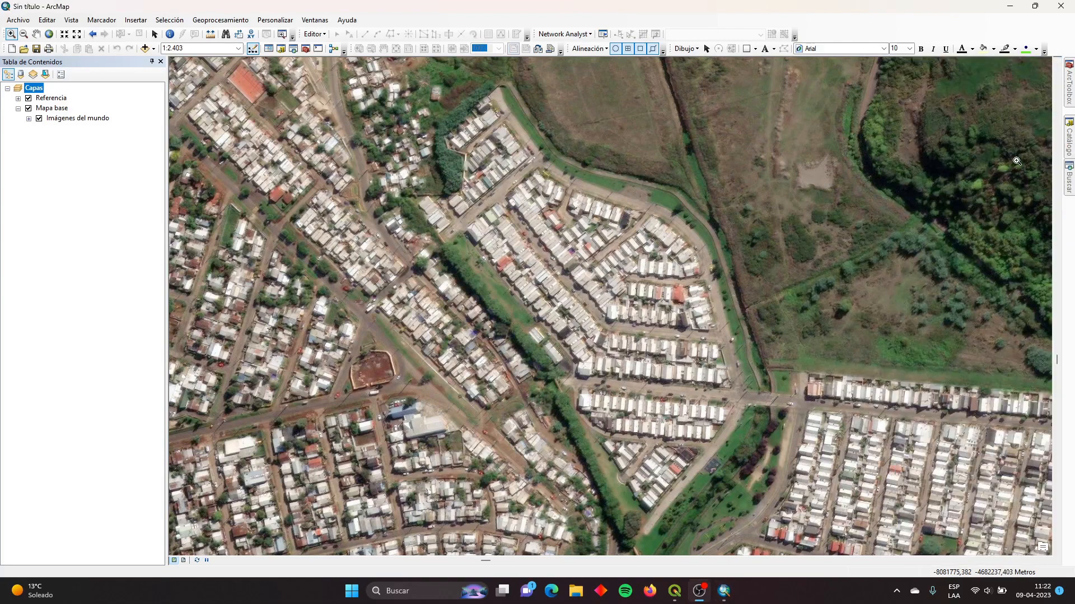
Show the Catálogo window again and pin it so it stays docked beside the map.
{"action": "left_click", "coordinate": [1069, 140]}
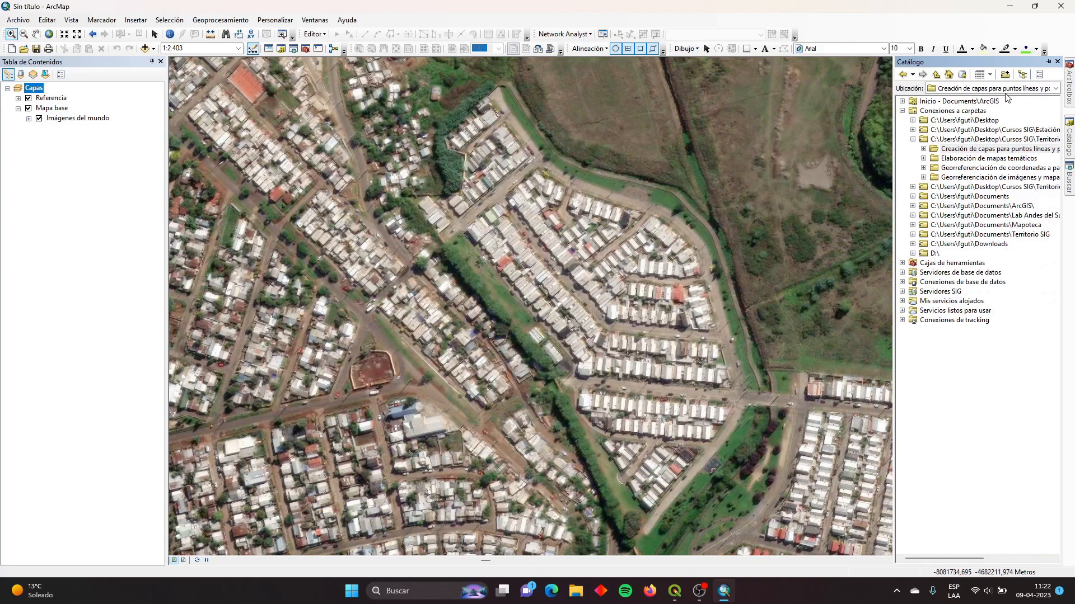
{"action": "left_click", "coordinate": [940, 151]}
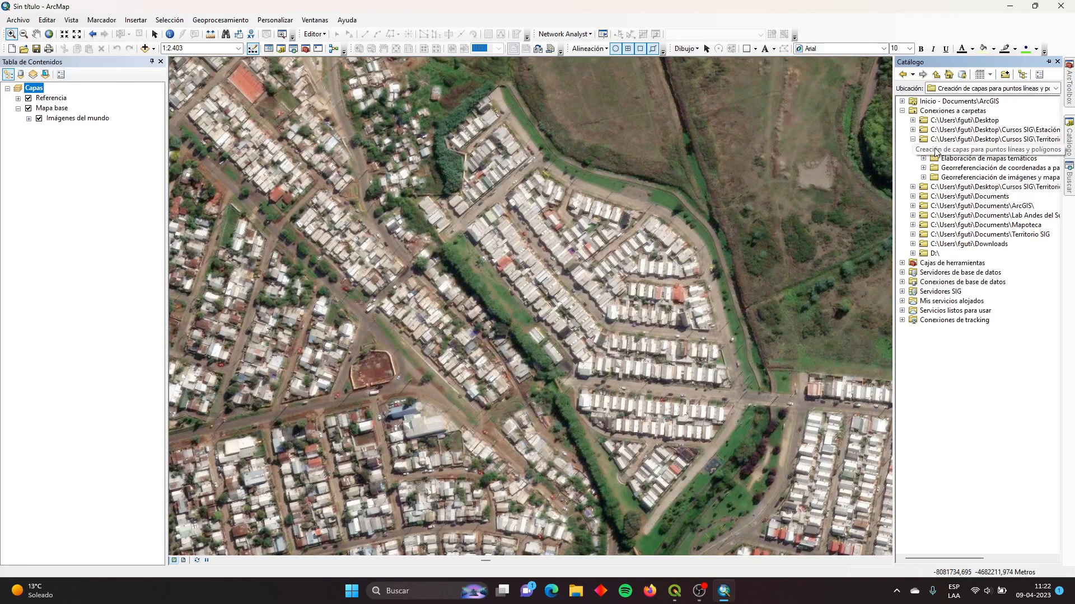
{"action": "left_click", "coordinate": [1050, 63]}
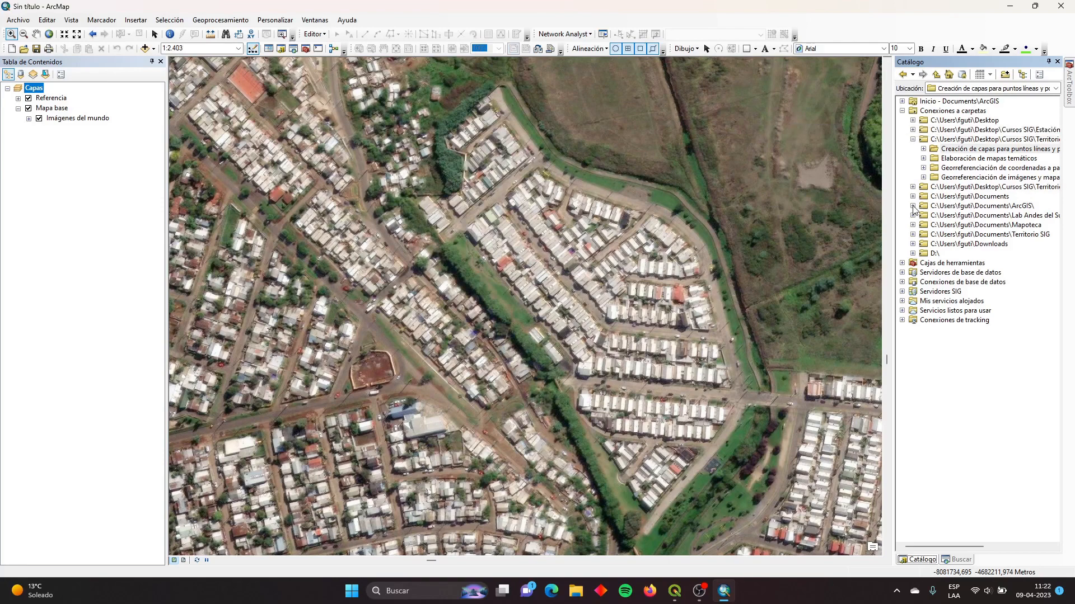
Start a new shapefile in the "Creación de capas para puntos líneas y polígonos" folder with Punto as its feature type.
{"action": "left_click", "coordinate": [924, 151]}
{"action": "right_click", "coordinate": [942, 149]}
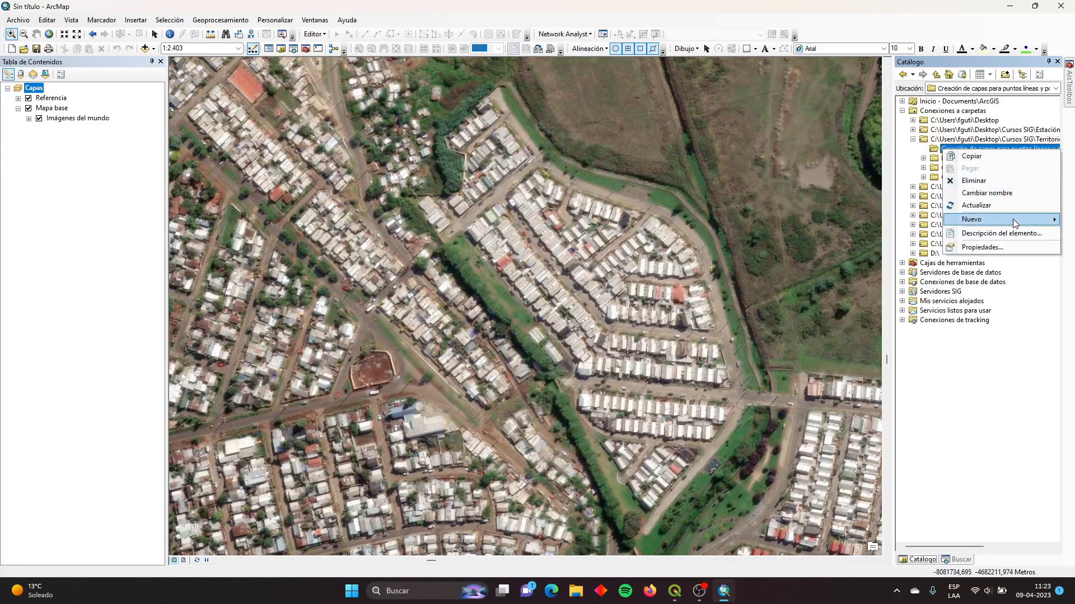
{"action": "mouse_move", "coordinate": [1012, 219]}
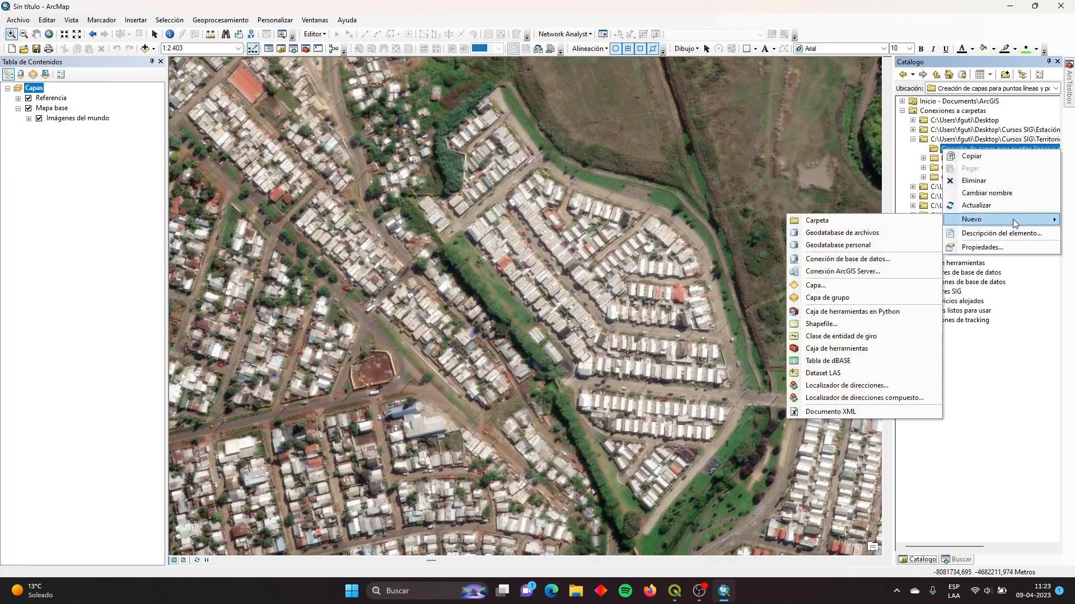
{"action": "left_click", "coordinate": [832, 326]}
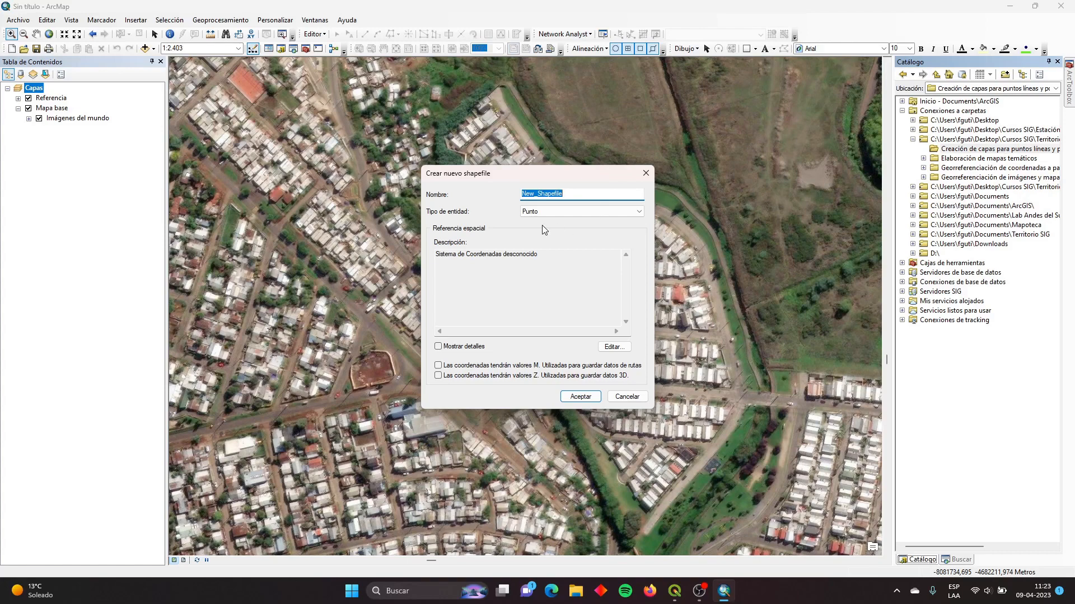
{"action": "left_click", "coordinate": [551, 212]}
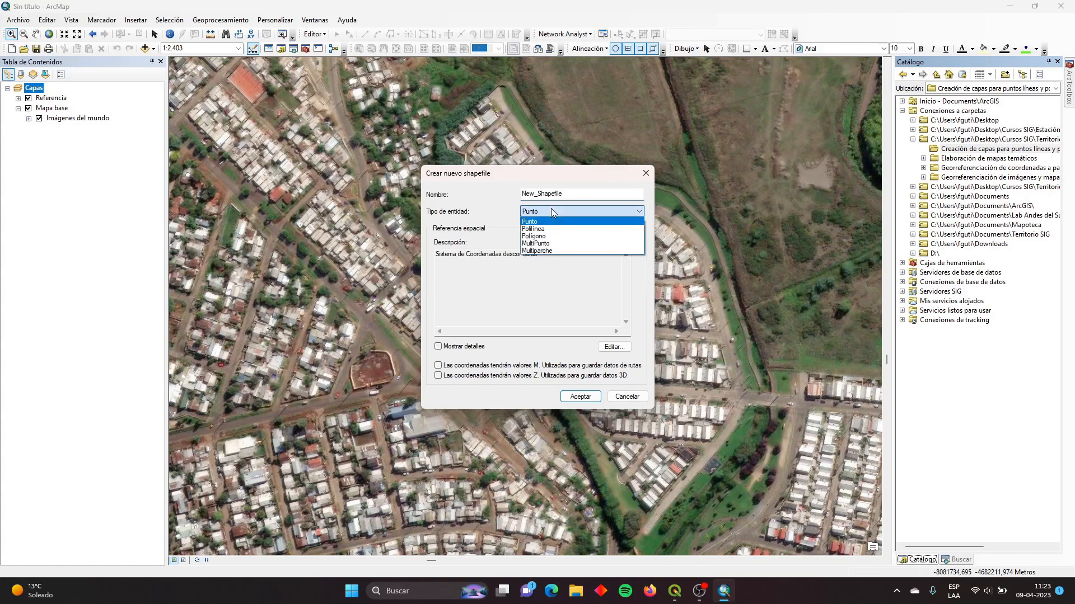
{"action": "left_click", "coordinate": [551, 211]}
{"action": "left_click", "coordinate": [551, 211]}
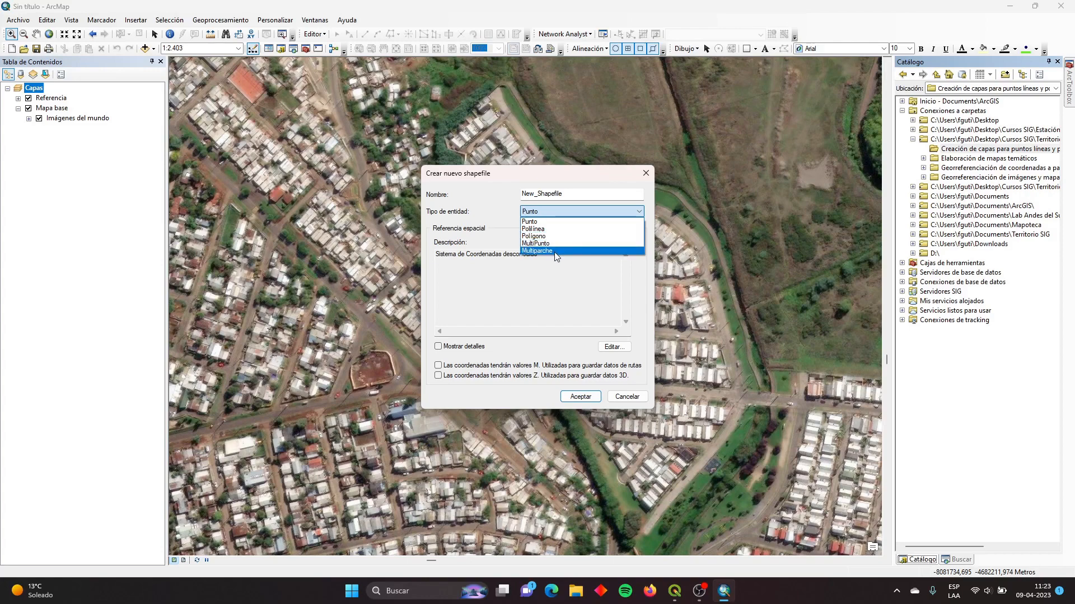
{"action": "left_click", "coordinate": [555, 222]}
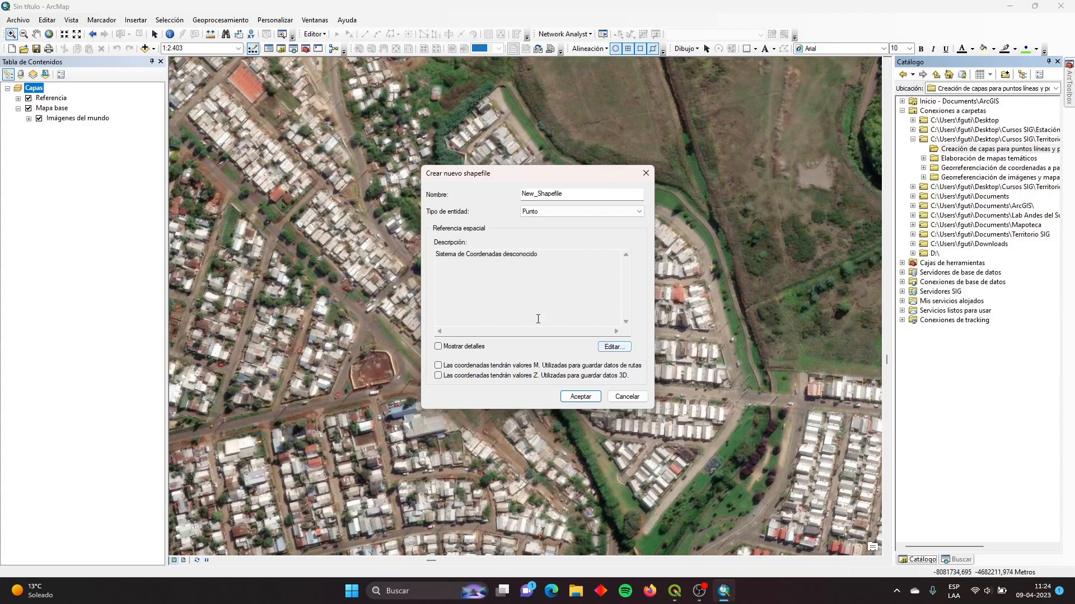
Open the new shapefile's spatial reference properties and collapse Favoritos to compare the geographic and projected coordinate system folders.
{"action": "left_click_drag", "start_coordinate": [543, 257], "coordinate": [436, 254]}
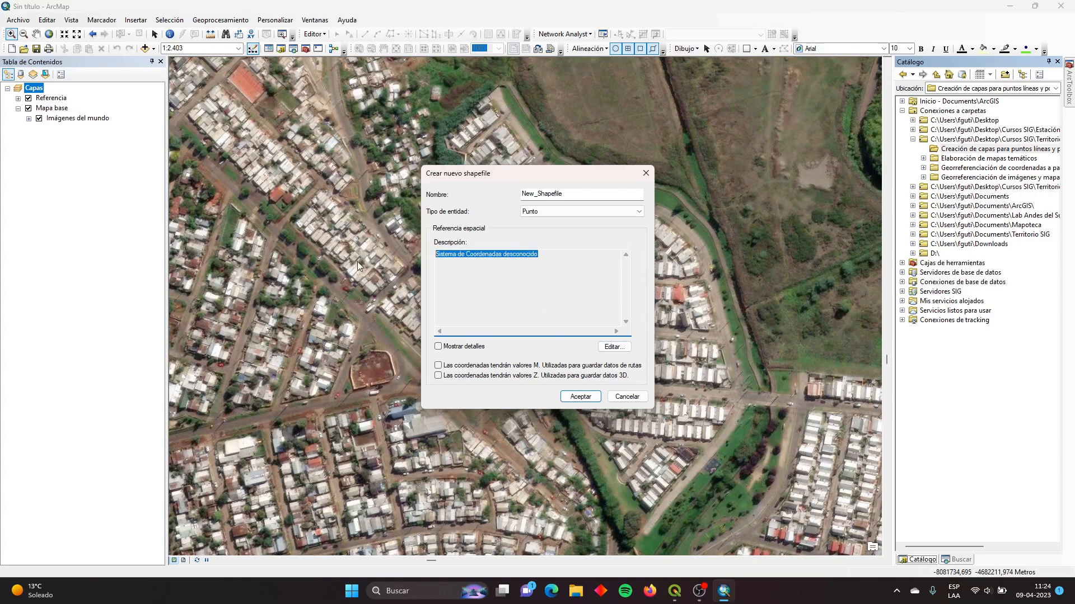
{"action": "left_click", "coordinate": [614, 347]}
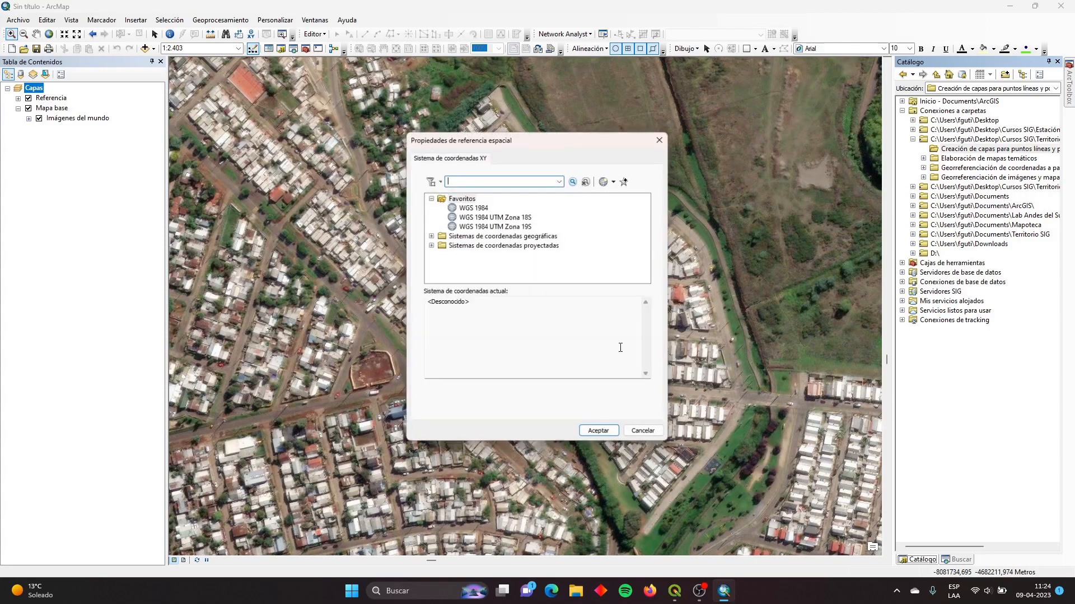
{"action": "left_click", "coordinate": [427, 201]}
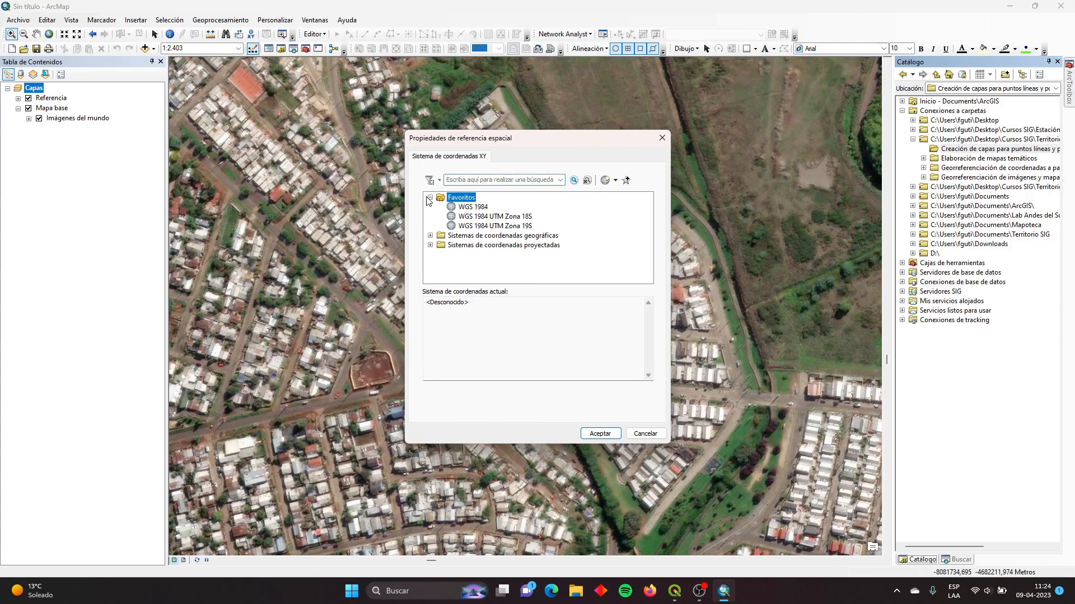
{"action": "left_click", "coordinate": [430, 197]}
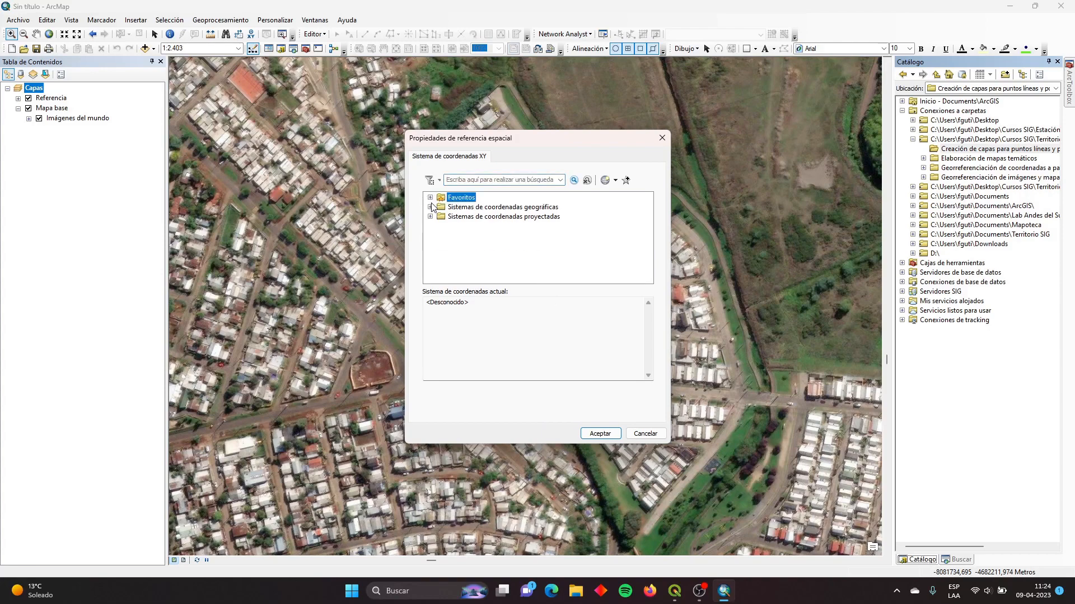
{"action": "left_click", "coordinate": [485, 210]}
{"action": "left_click", "coordinate": [490, 217]}
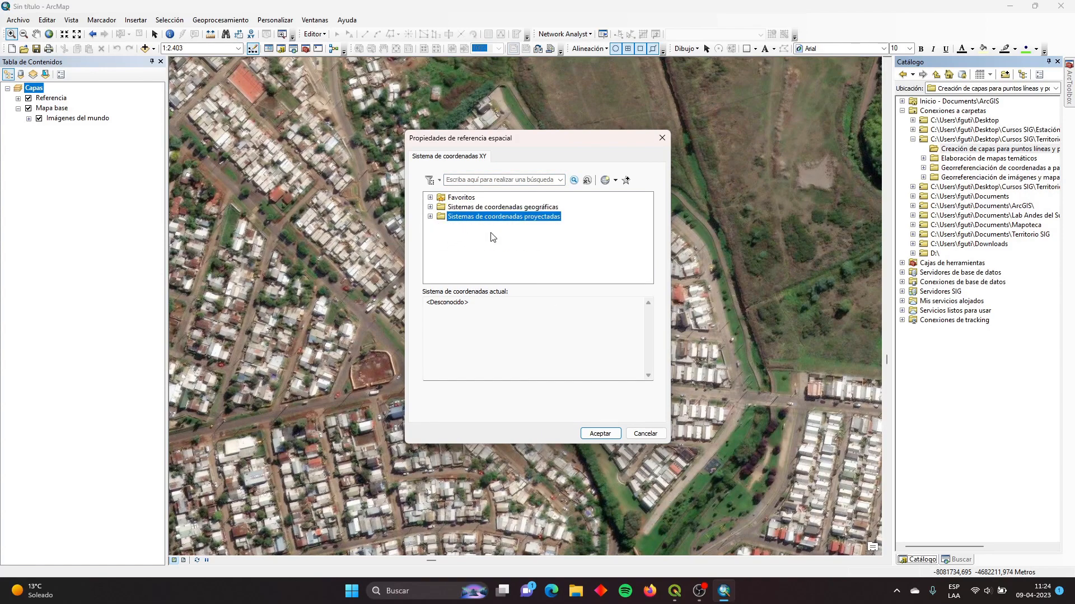
{"action": "left_click", "coordinate": [504, 210]}
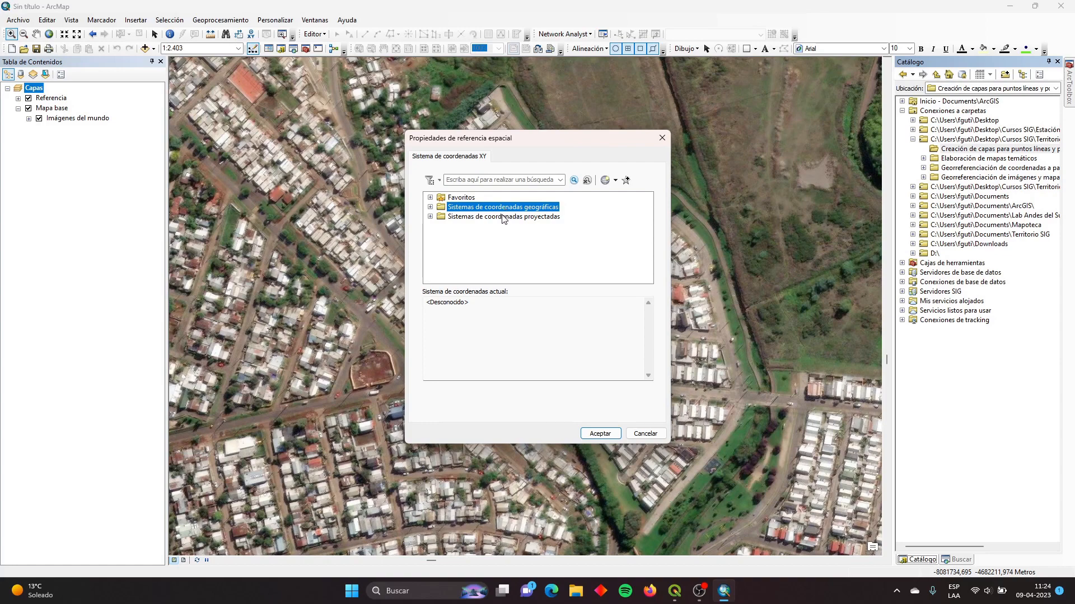
{"action": "left_click", "coordinate": [502, 217]}
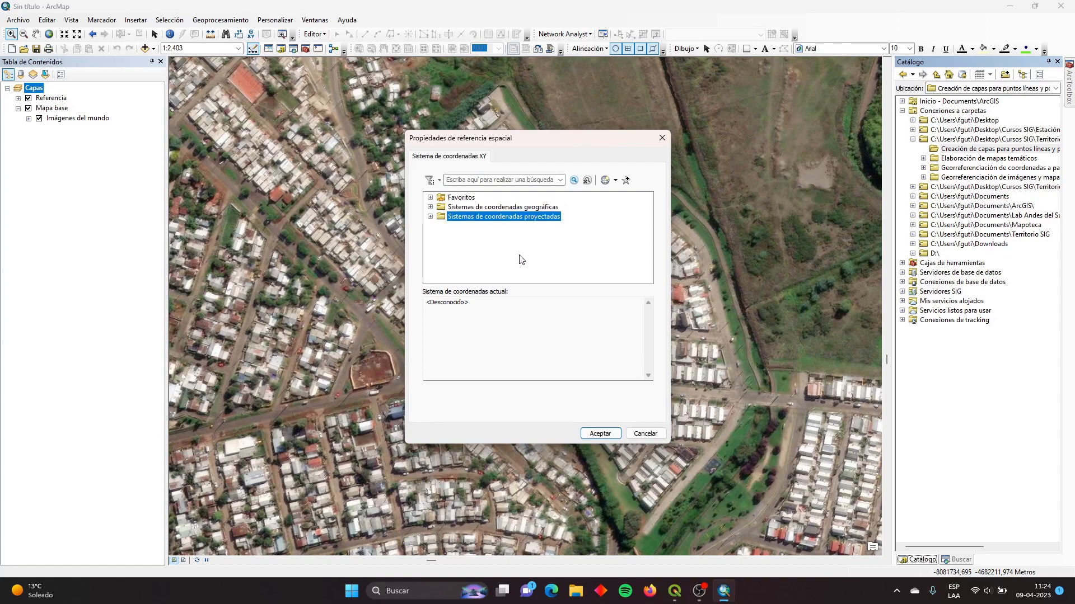
Assign the WGS 1984 coordinate system from Sistemas de coordenadas geográficas, Mundial, to the new shapefile.
{"action": "left_click", "coordinate": [447, 210]}
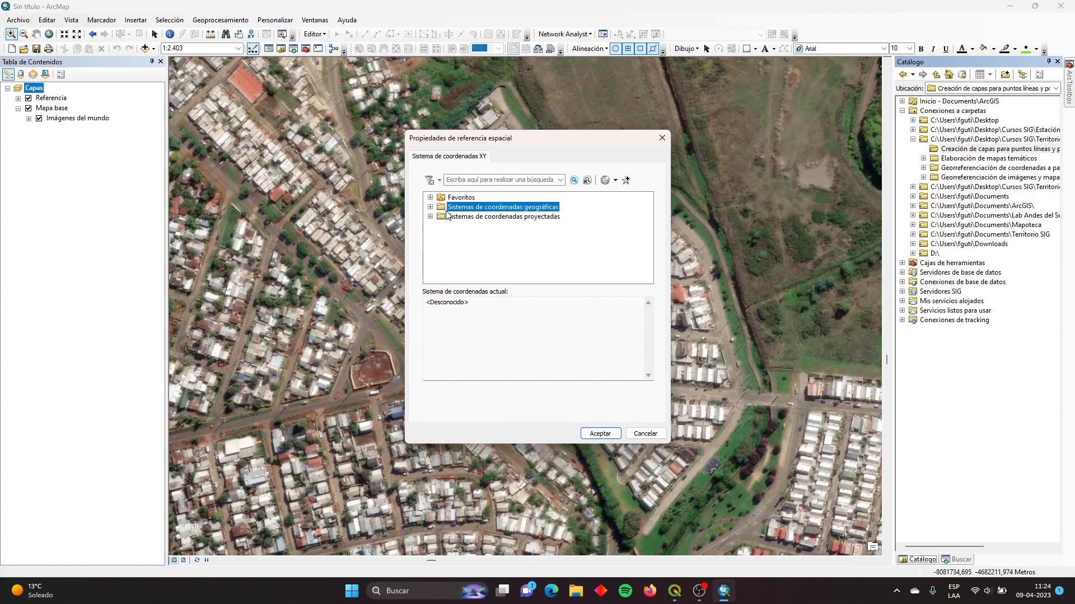
{"action": "left_click", "coordinate": [430, 207]}
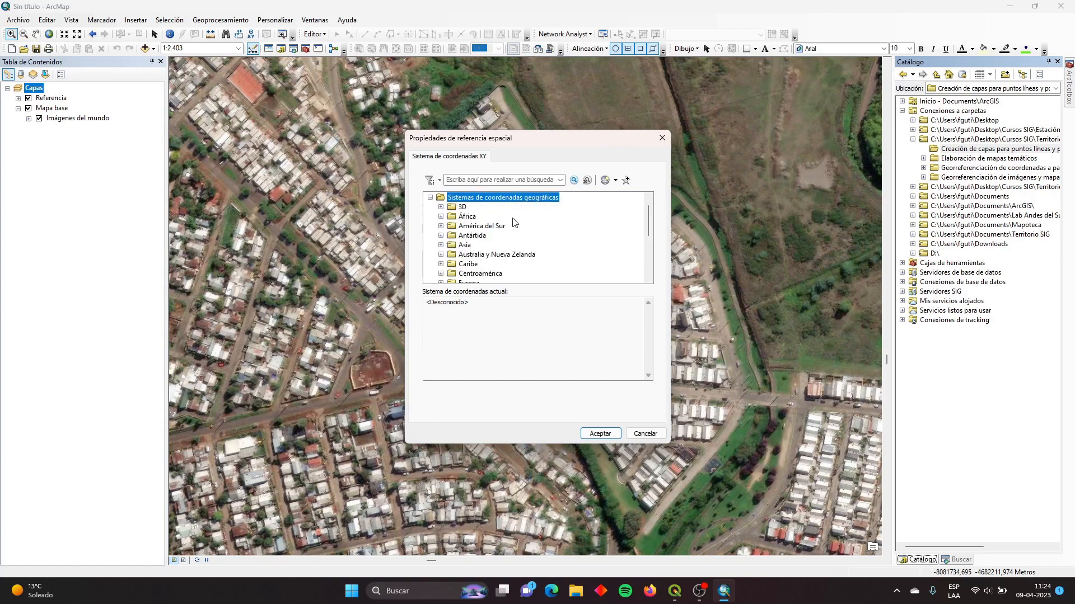
{"action": "scroll", "coordinate": [515, 235], "scroll_direction": "down", "scroll_amount": 3}
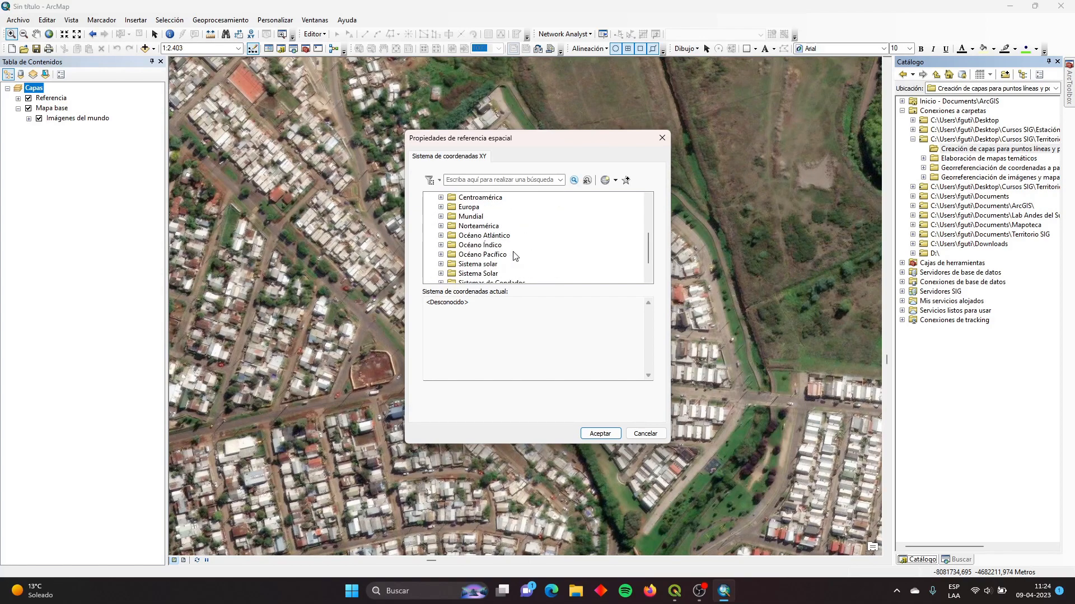
{"action": "scroll", "coordinate": [515, 254], "scroll_direction": "up", "scroll_amount": 1}
{"action": "left_click", "coordinate": [442, 246]}
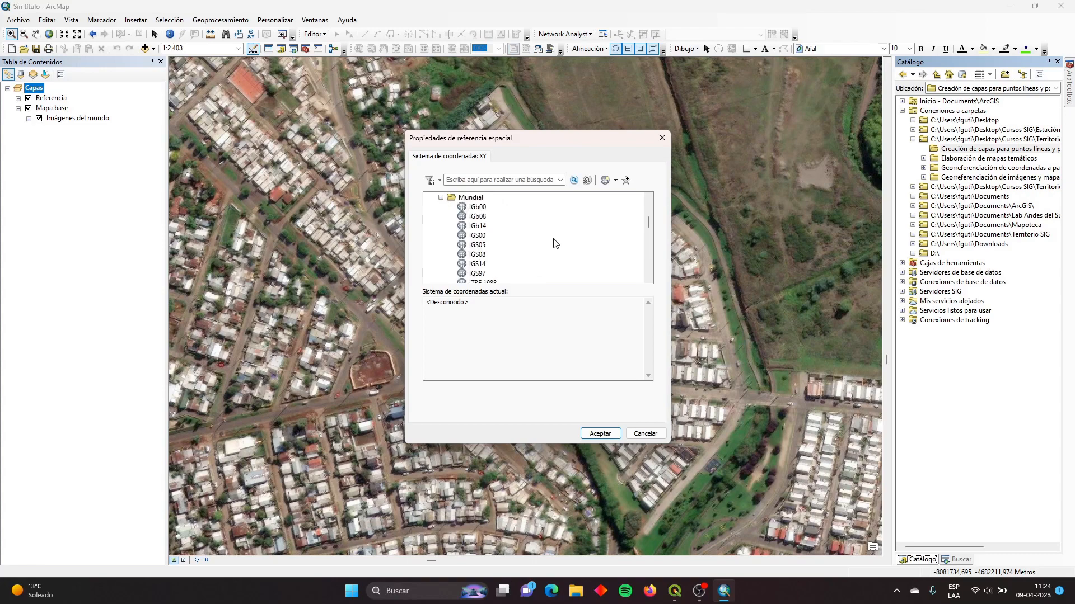
{"action": "scroll", "coordinate": [556, 244], "scroll_direction": "down", "scroll_amount": 7}
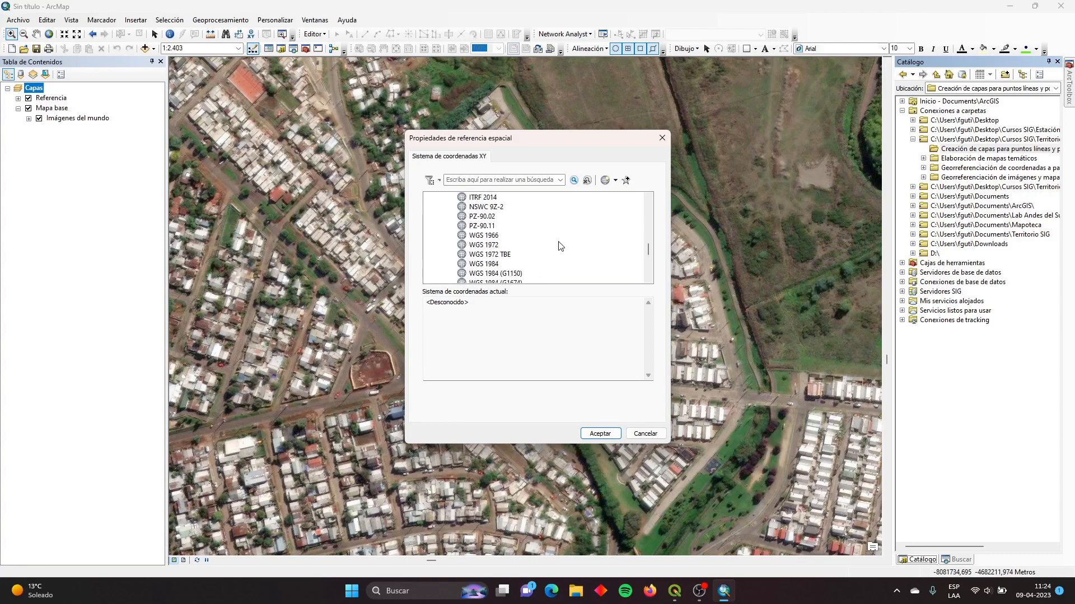
{"action": "left_click", "coordinate": [490, 265]}
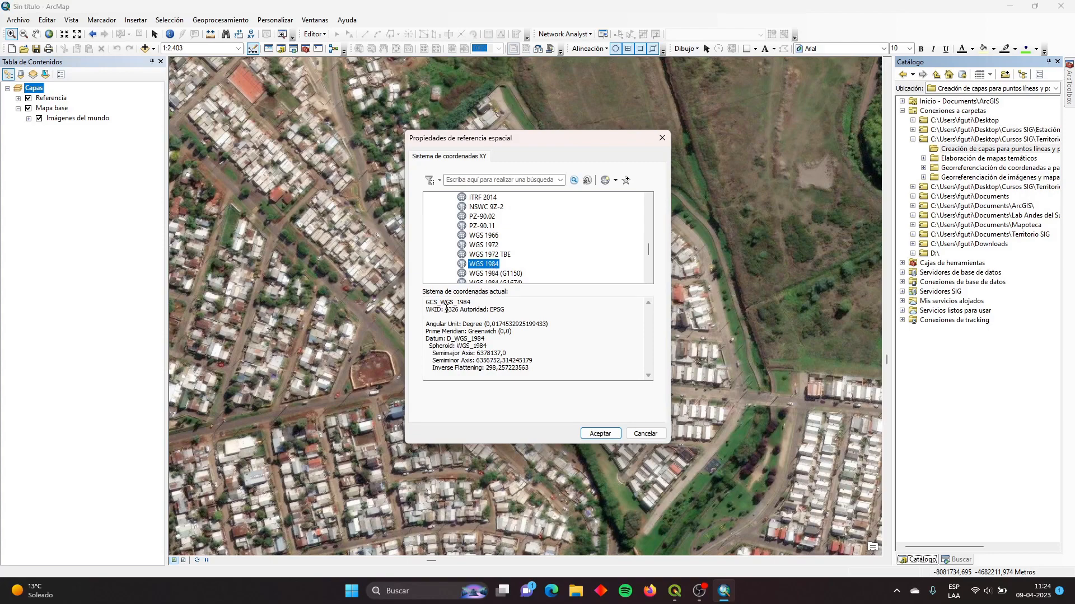
{"action": "mouse_move", "coordinate": [446, 310]}
{"action": "left_mouse_down"}
{"action": "mouse_move", "coordinate": [514, 311]}
{"action": "mouse_move", "coordinate": [537, 334]}
{"action": "mouse_move", "coordinate": [460, 309]}
{"action": "left_mouse_up"}
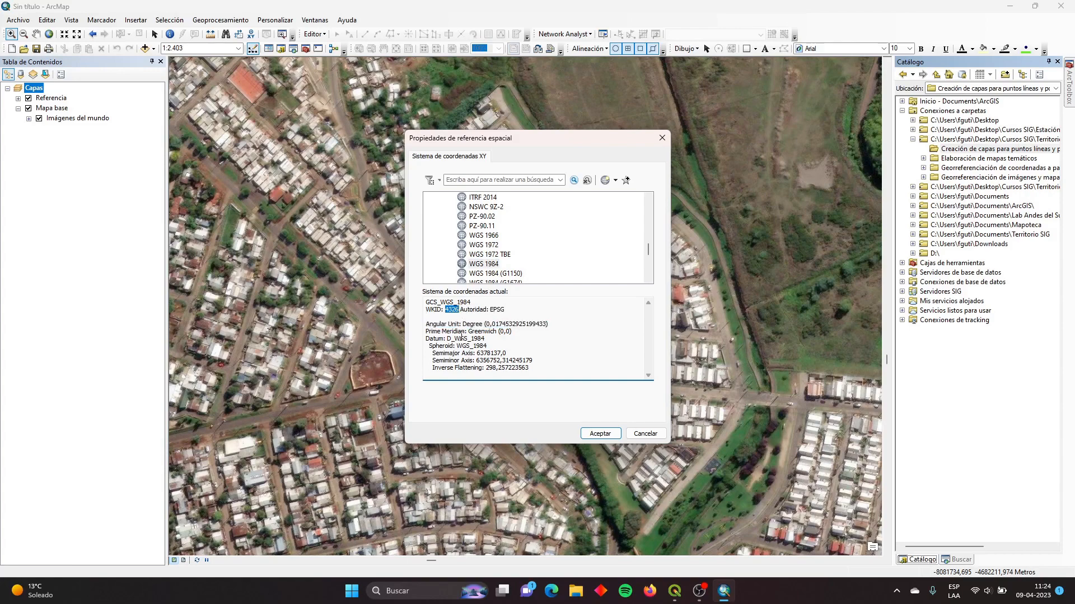
{"action": "left_click", "coordinate": [478, 265]}
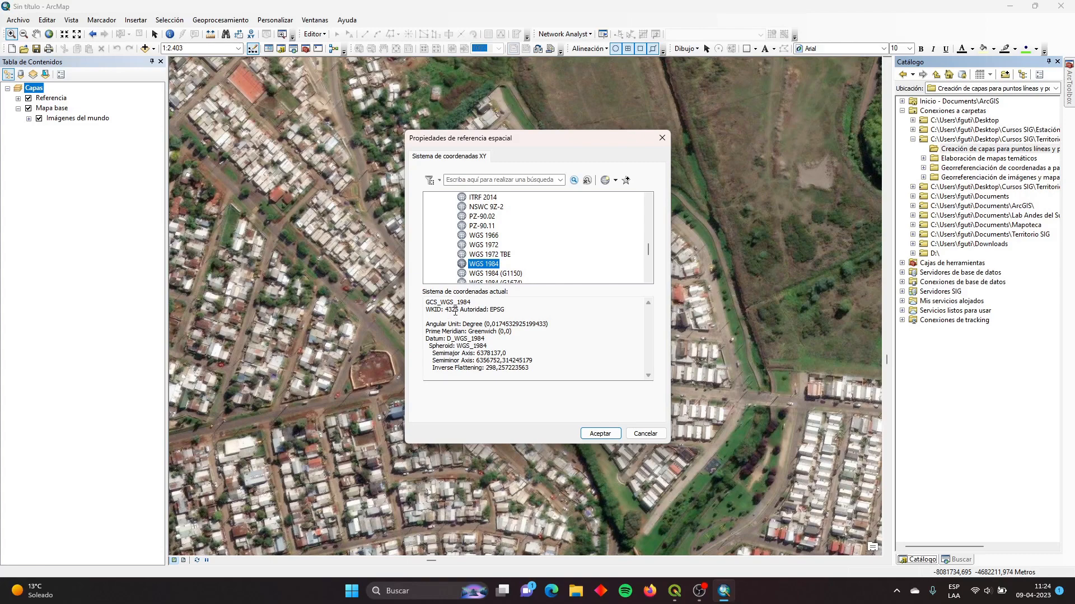
{"action": "left_click", "coordinate": [605, 436]}
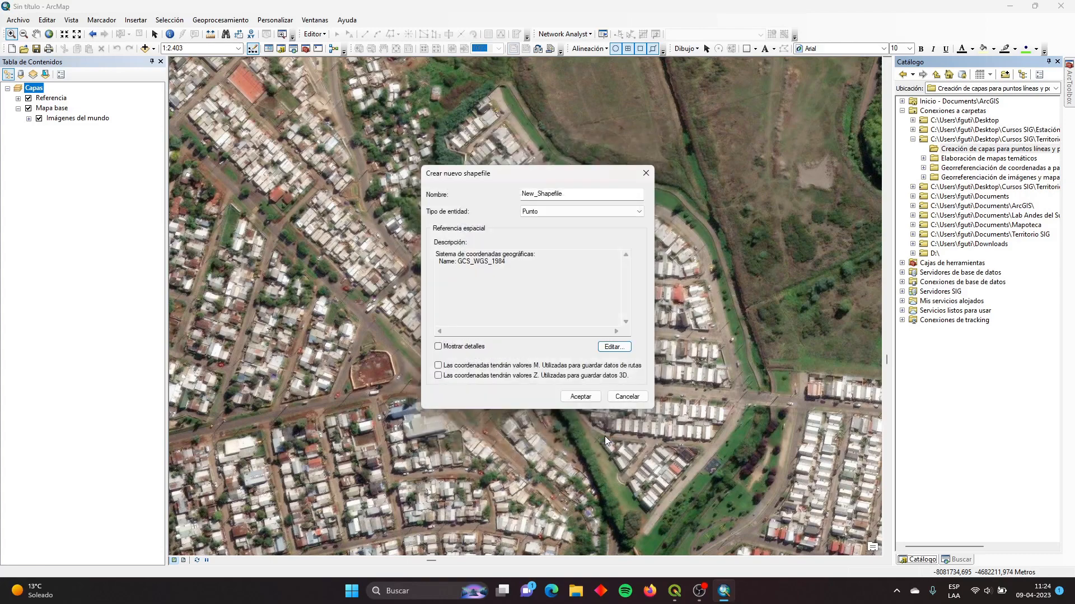
Check the shapefile's coordinate system description, then reopen its spatial reference properties and expand UTM within Sistemas de coordenadas proyectadas.
{"action": "left_click_drag", "start_coordinate": [547, 278], "coordinate": [427, 252]}
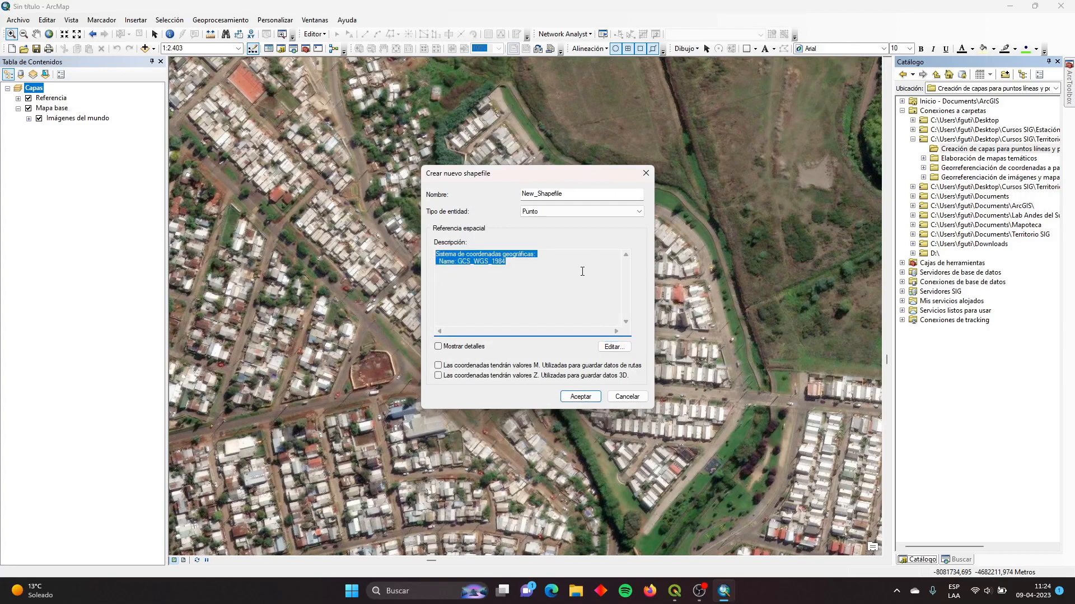
{"action": "left_click_drag", "start_coordinate": [552, 253], "coordinate": [436, 254]}
{"action": "left_click_drag", "start_coordinate": [540, 271], "coordinate": [439, 260]}
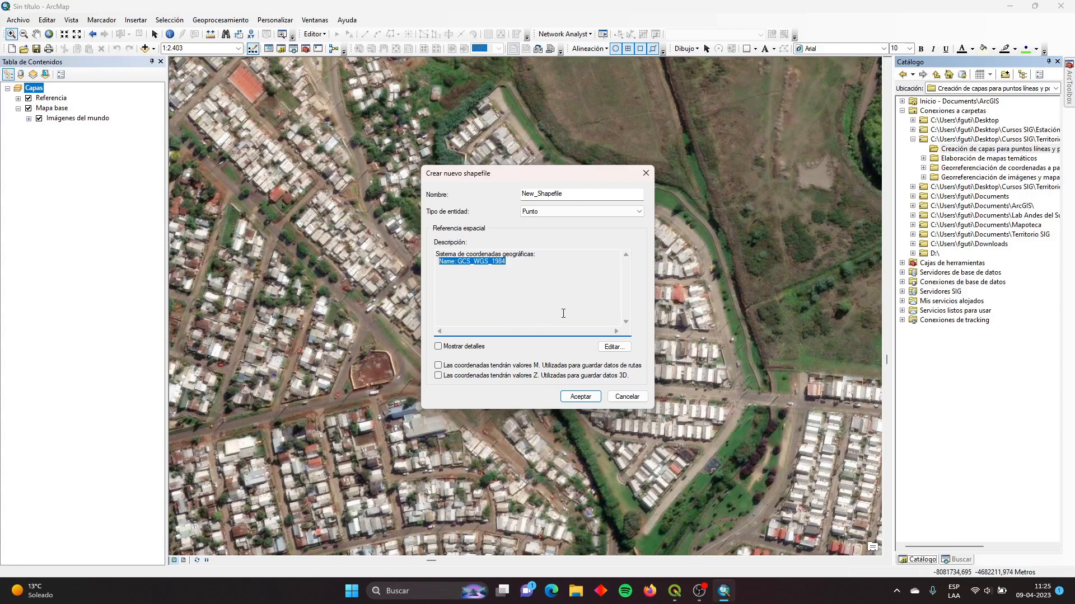
{"action": "left_click", "coordinate": [614, 347]}
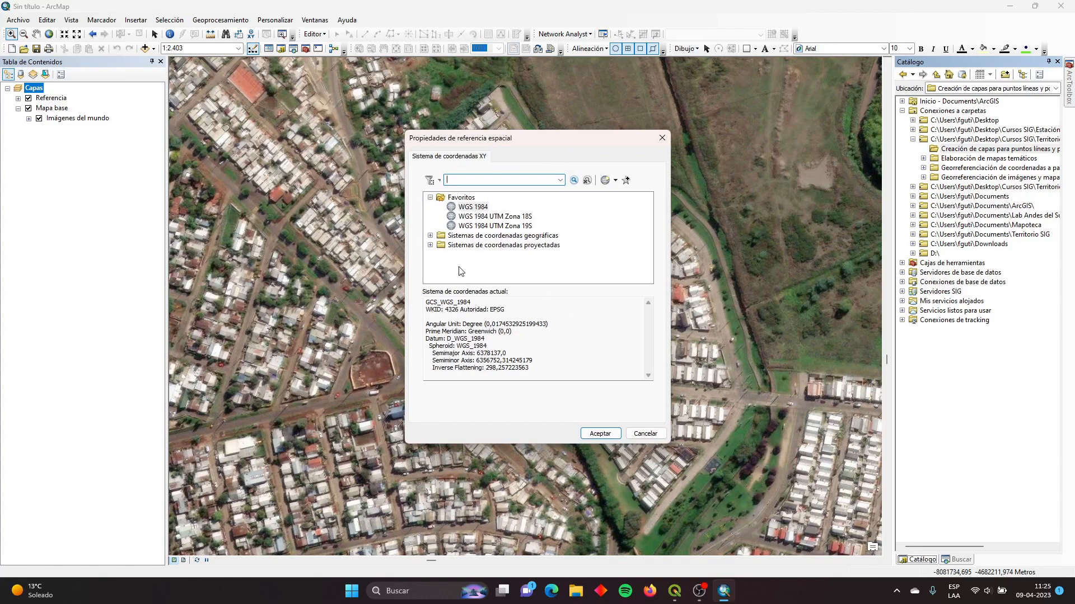
{"action": "left_click", "coordinate": [430, 245]}
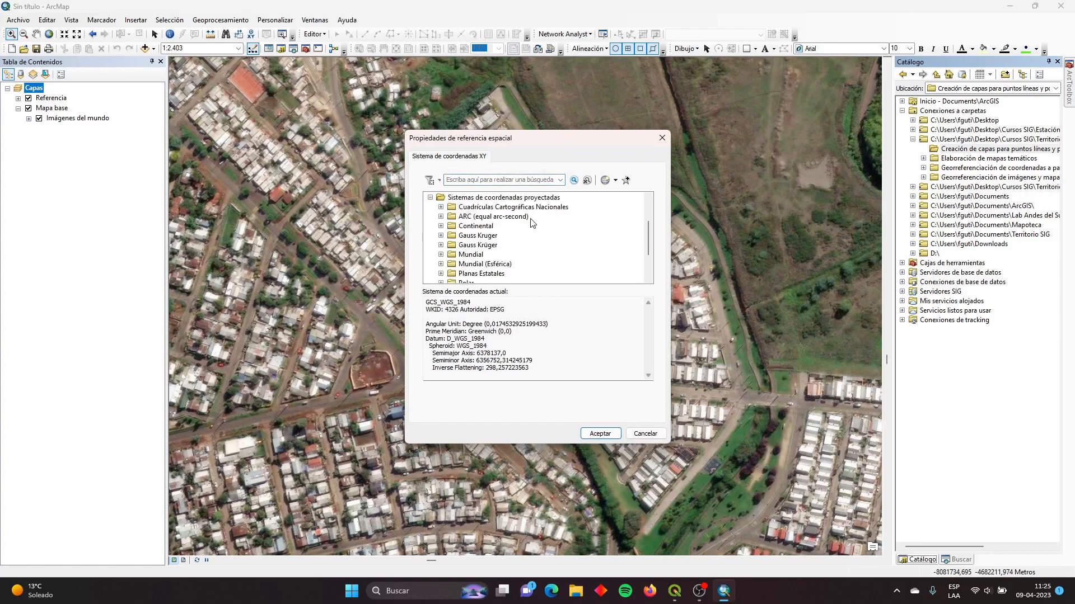
{"action": "scroll", "coordinate": [537, 221], "scroll_direction": "down", "scroll_amount": 2}
{"action": "scroll", "coordinate": [551, 224], "scroll_direction": "up", "scroll_amount": 1}
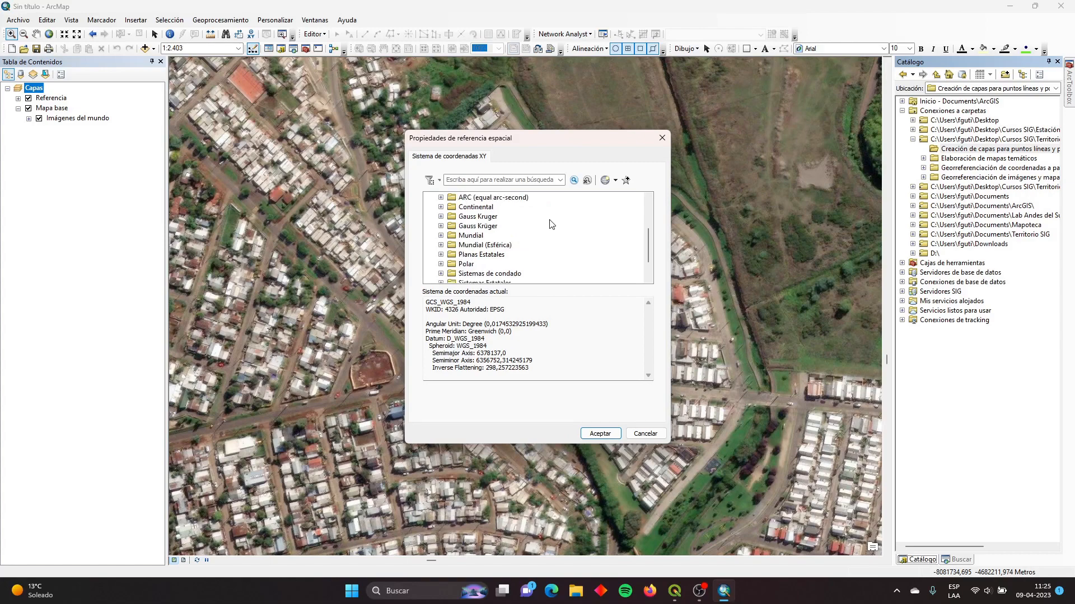
{"action": "scroll", "coordinate": [551, 224], "scroll_direction": "up", "scroll_amount": 1}
{"action": "scroll", "coordinate": [551, 224], "scroll_direction": "down", "scroll_amount": 2}
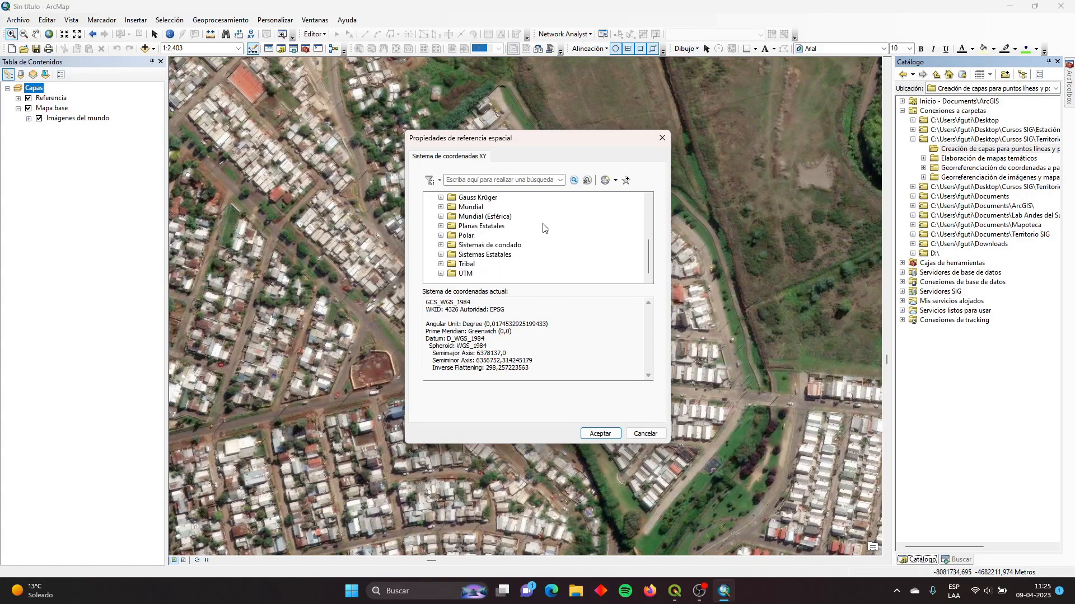
{"action": "scroll", "coordinate": [526, 259], "scroll_direction": "up", "scroll_amount": 2}
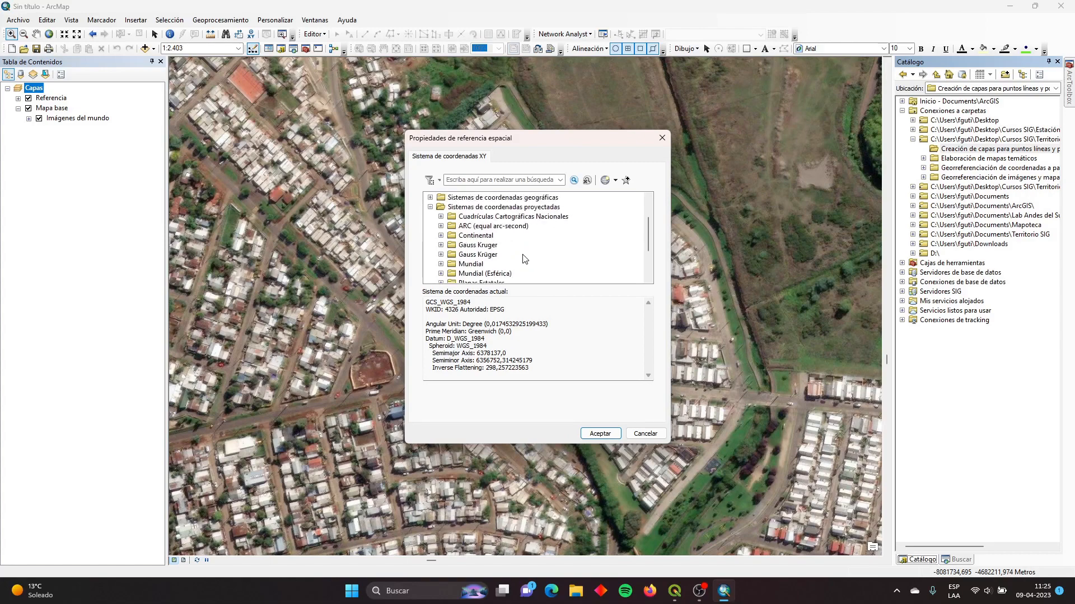
{"action": "scroll", "coordinate": [526, 259], "scroll_direction": "down", "scroll_amount": 2}
{"action": "left_click", "coordinate": [441, 274]}
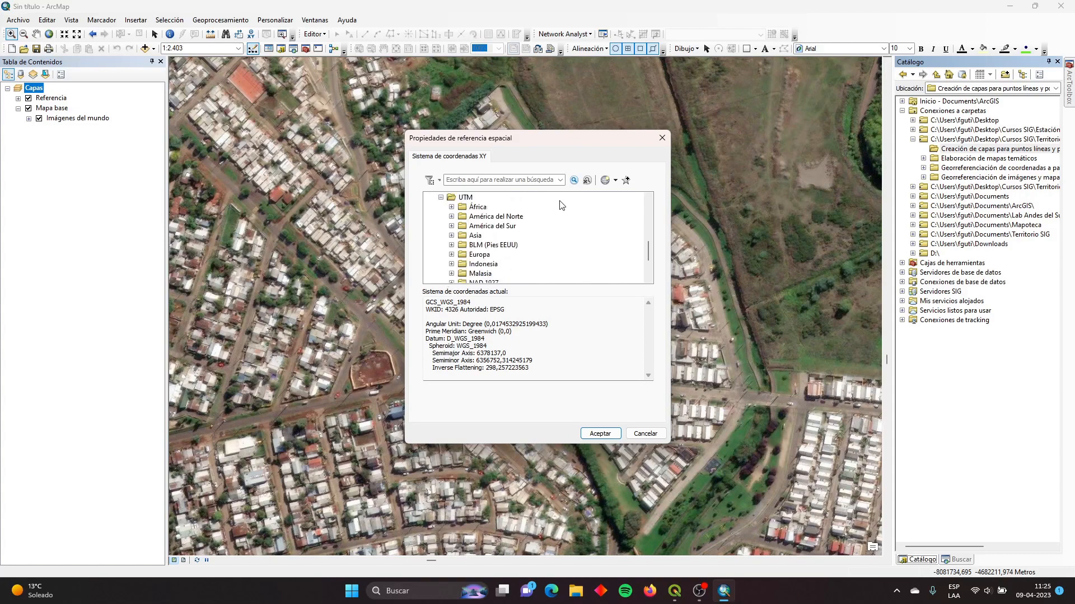
Expand the WGS 1984 folder within UTM and compare its Hemisferio Norte and Hemisferio Sur entries.
{"action": "scroll", "coordinate": [560, 205], "scroll_direction": "down", "scroll_amount": 2}
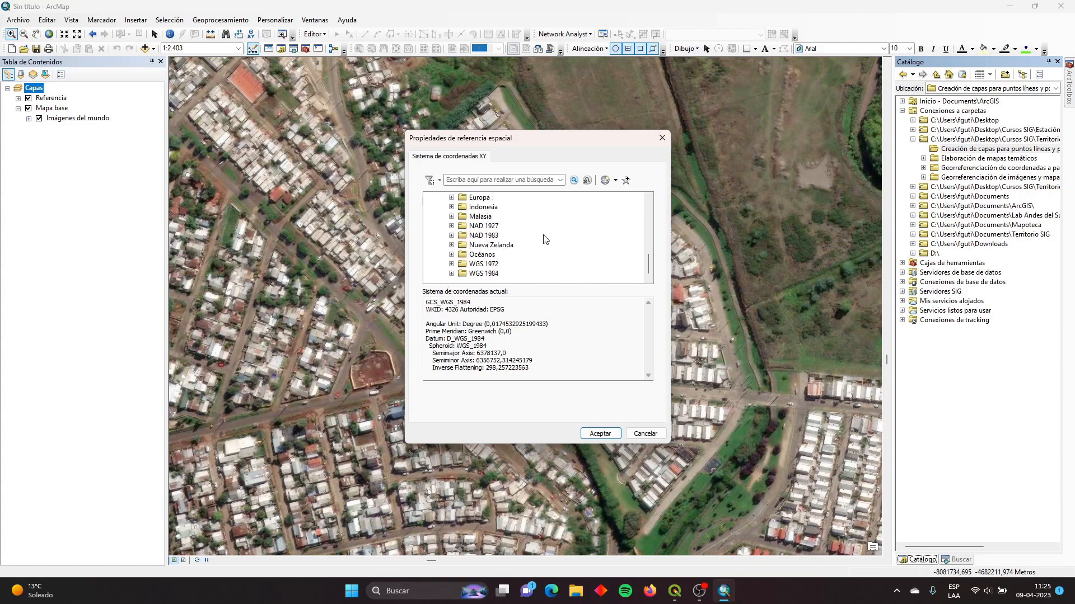
{"action": "left_click", "coordinate": [489, 275]}
{"action": "left_click", "coordinate": [452, 274]}
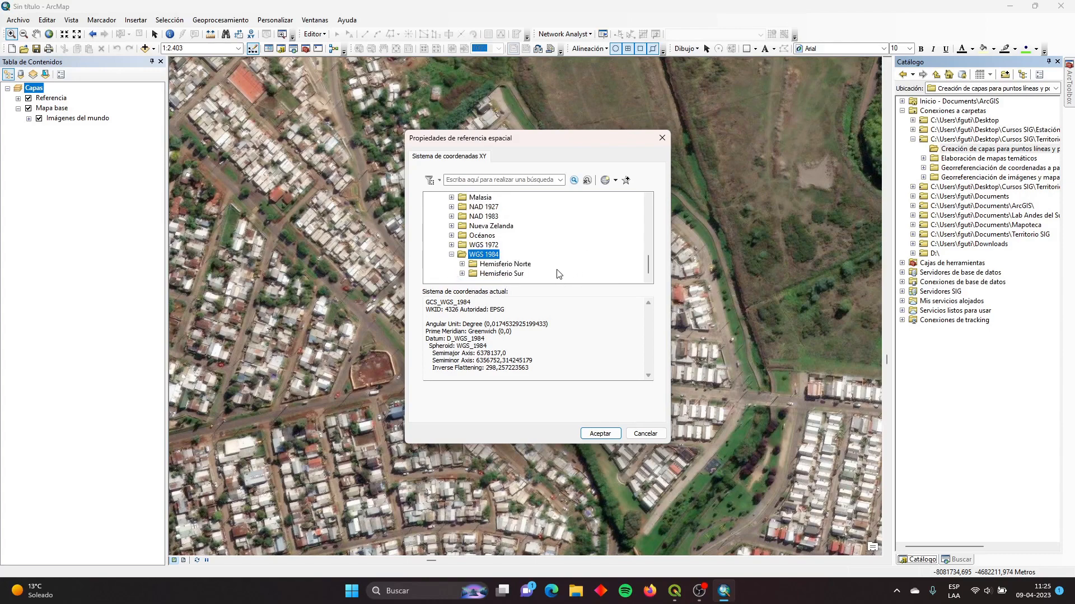
{"action": "left_click", "coordinate": [515, 267]}
{"action": "left_click", "coordinate": [517, 275]}
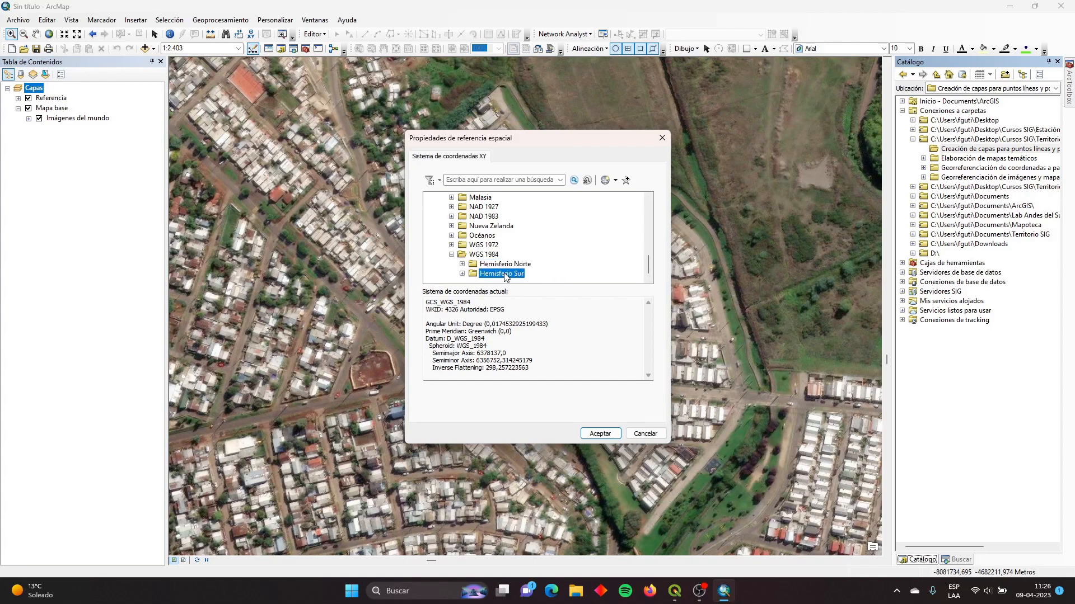
{"action": "left_click", "coordinate": [505, 267]}
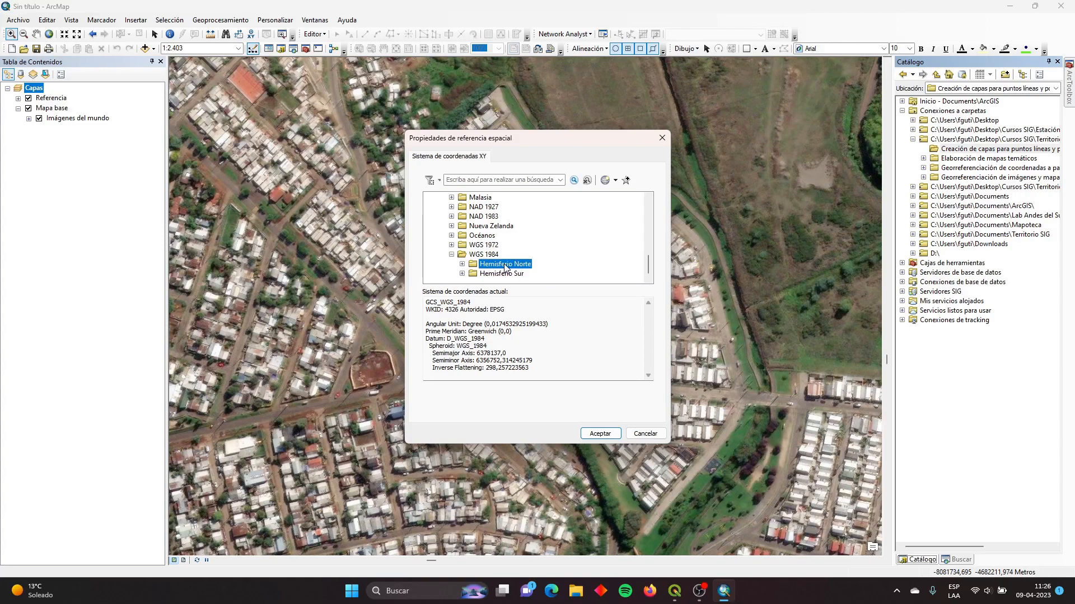
Look through the WGS 1984 UTM zones in Hemisferio Norte and collapse that folder again.
{"action": "left_click", "coordinate": [463, 264]}
{"action": "scroll", "coordinate": [548, 218], "scroll_direction": "down", "scroll_amount": 2}
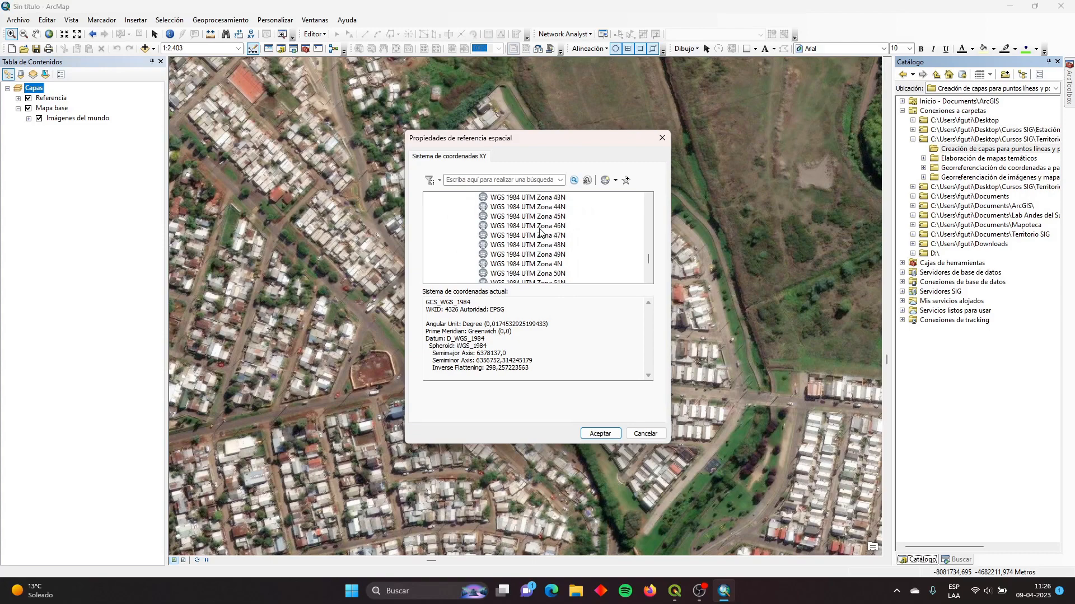
{"action": "scroll", "coordinate": [540, 233], "scroll_direction": "down", "scroll_amount": 1}
{"action": "scroll", "coordinate": [540, 233], "scroll_direction": "up", "scroll_amount": 10}
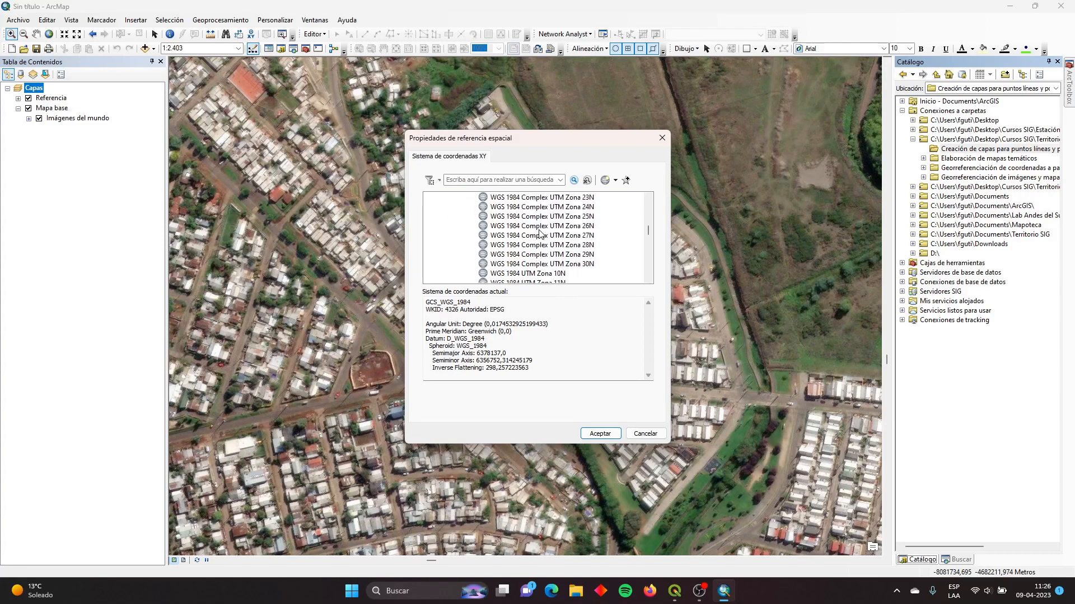
{"action": "left_click", "coordinate": [461, 273]}
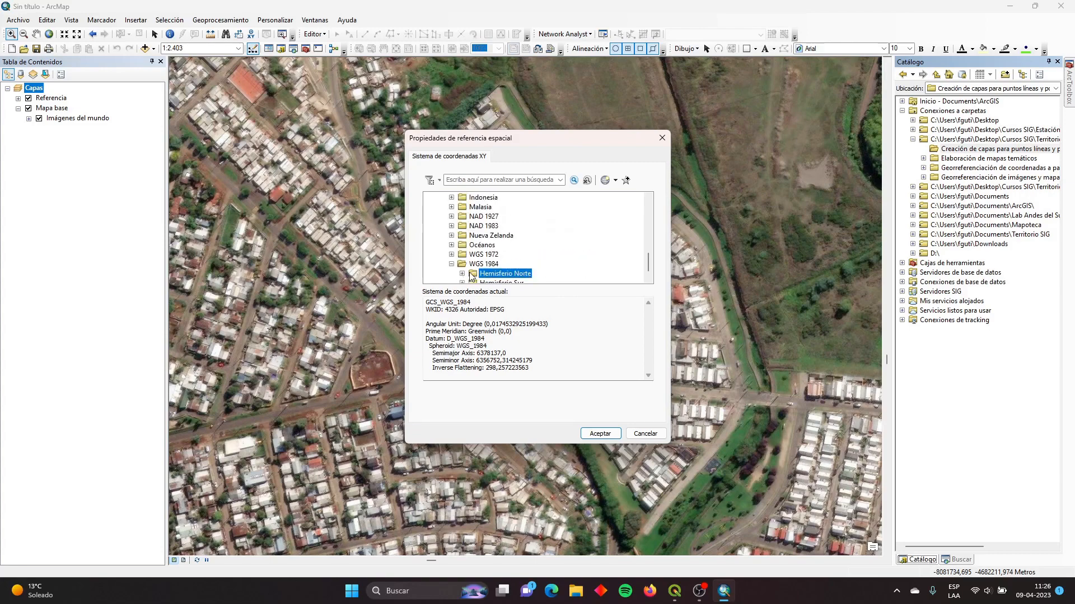
Look through the WGS 1984 UTM zones in Hemisferio Sur and collapse that folder again.
{"action": "left_click", "coordinate": [464, 281]}
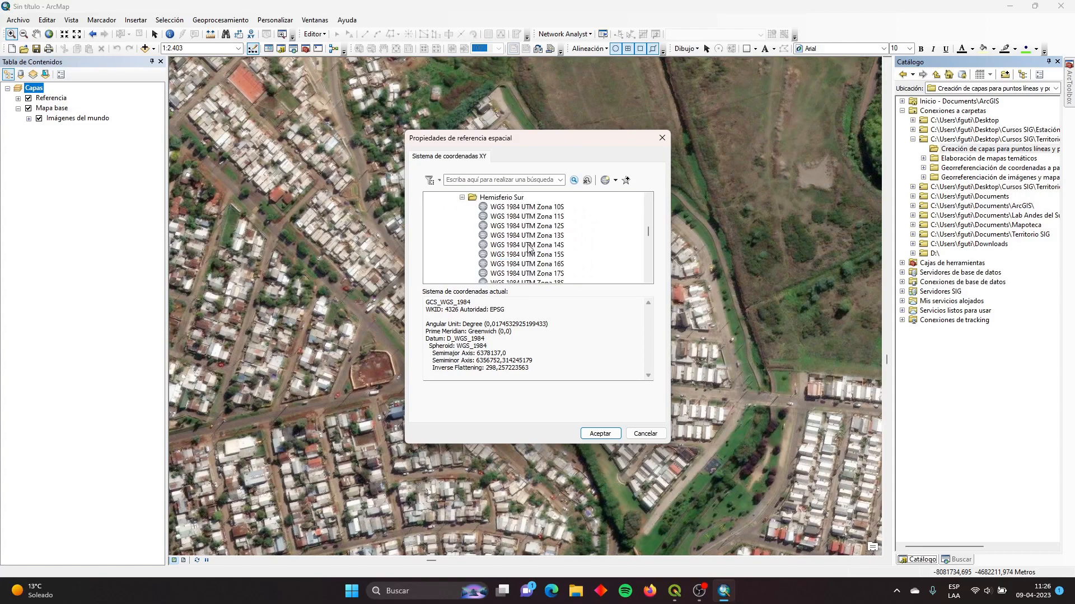
{"action": "scroll", "coordinate": [529, 248], "scroll_direction": "down", "scroll_amount": 13}
{"action": "scroll", "coordinate": [529, 248], "scroll_direction": "down", "scroll_amount": 3}
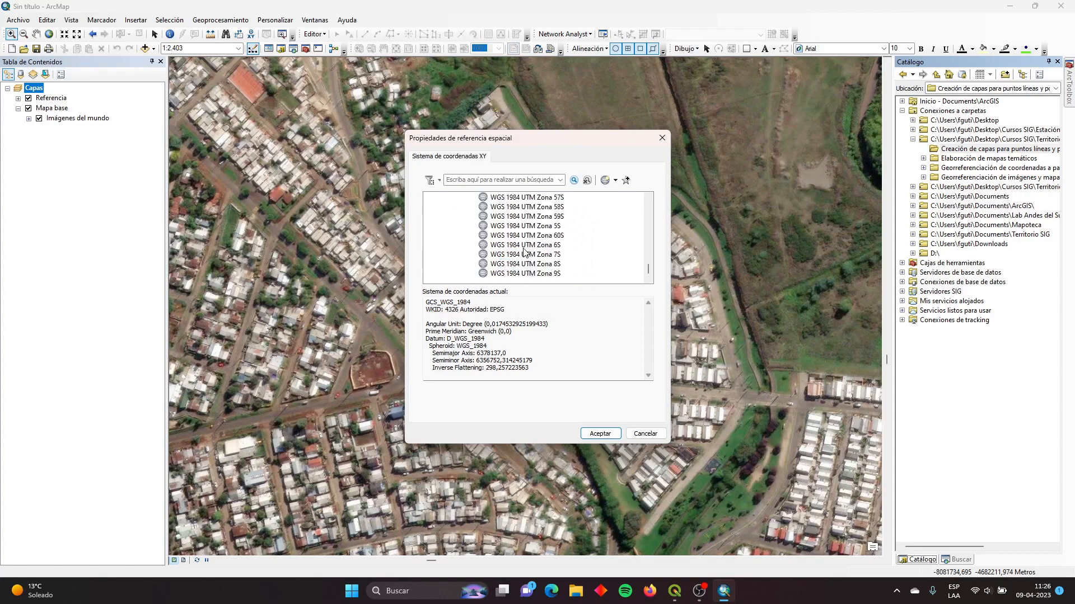
{"action": "scroll", "coordinate": [524, 252], "scroll_direction": "up", "scroll_amount": 15}
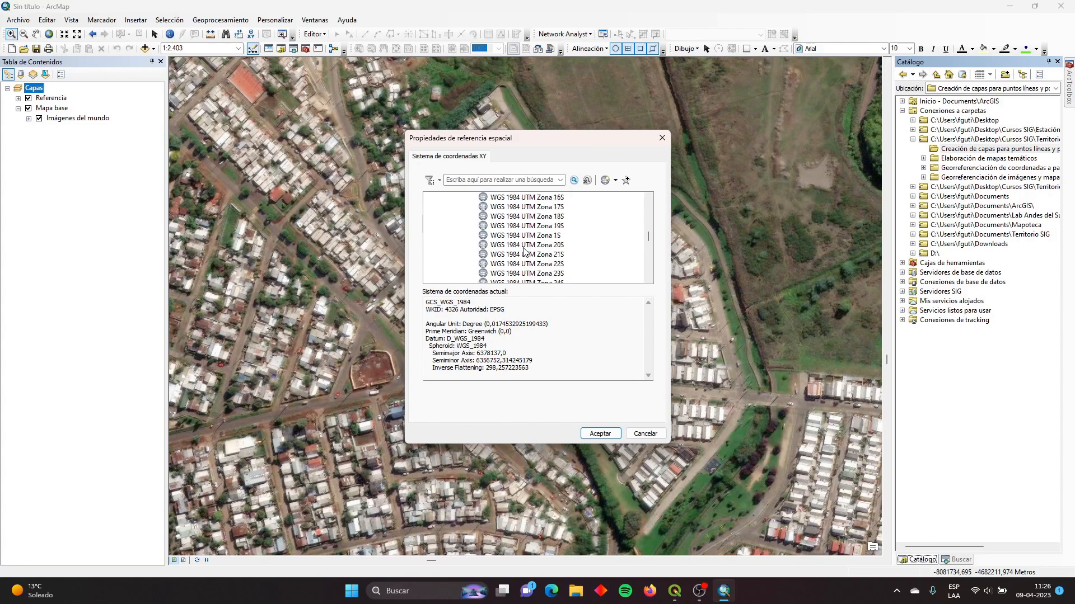
{"action": "scroll", "coordinate": [524, 253], "scroll_direction": "up", "scroll_amount": 3}
{"action": "left_click", "coordinate": [462, 218]}
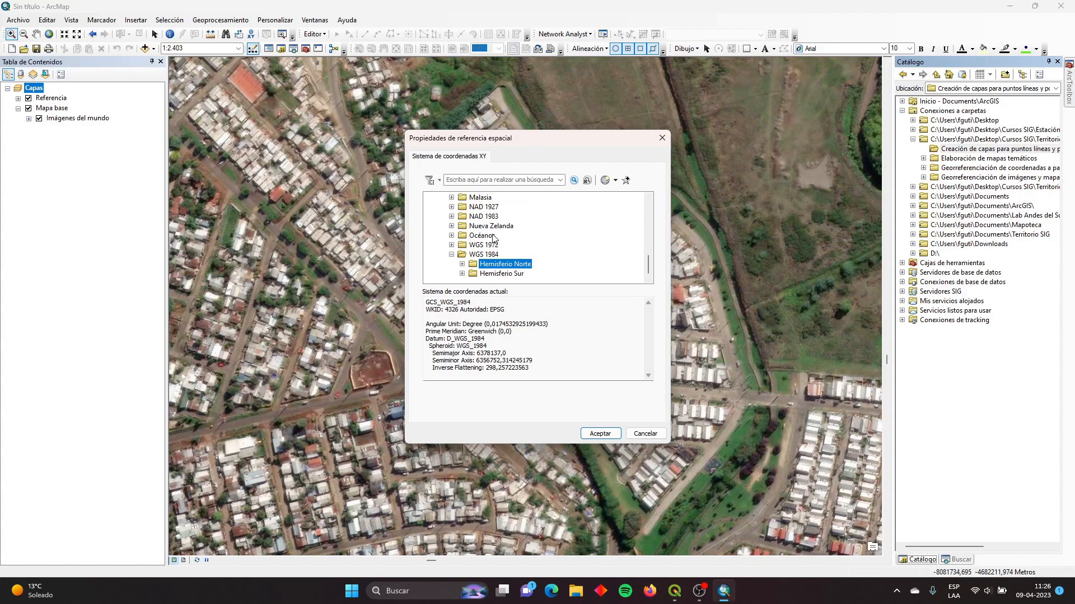
Switch to Google Earth Pro, bring its window onto the main screen maximized, and collapse Mis lugares.
{"action": "key", "text": "super"}
{"action": "type", "text": "e"}
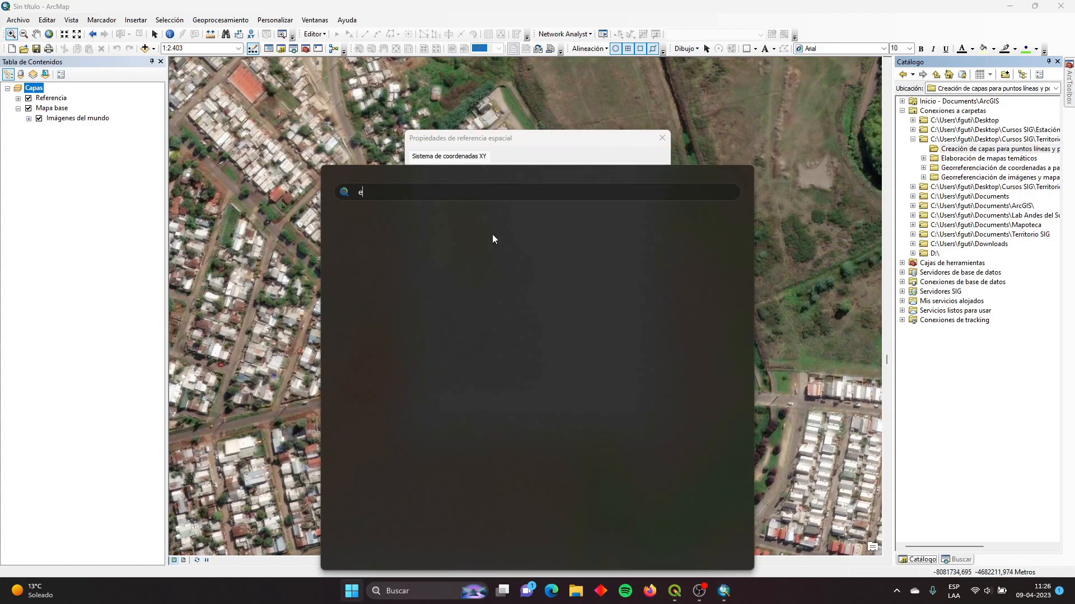
{"action": "type", "text": "arth"}
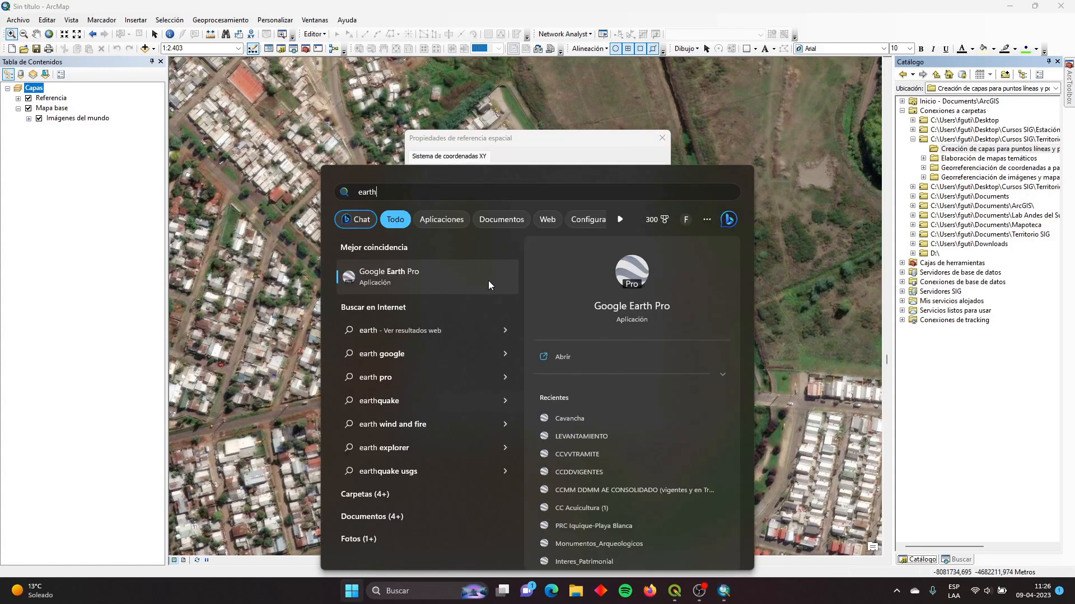
{"action": "left_click", "coordinate": [451, 275]}
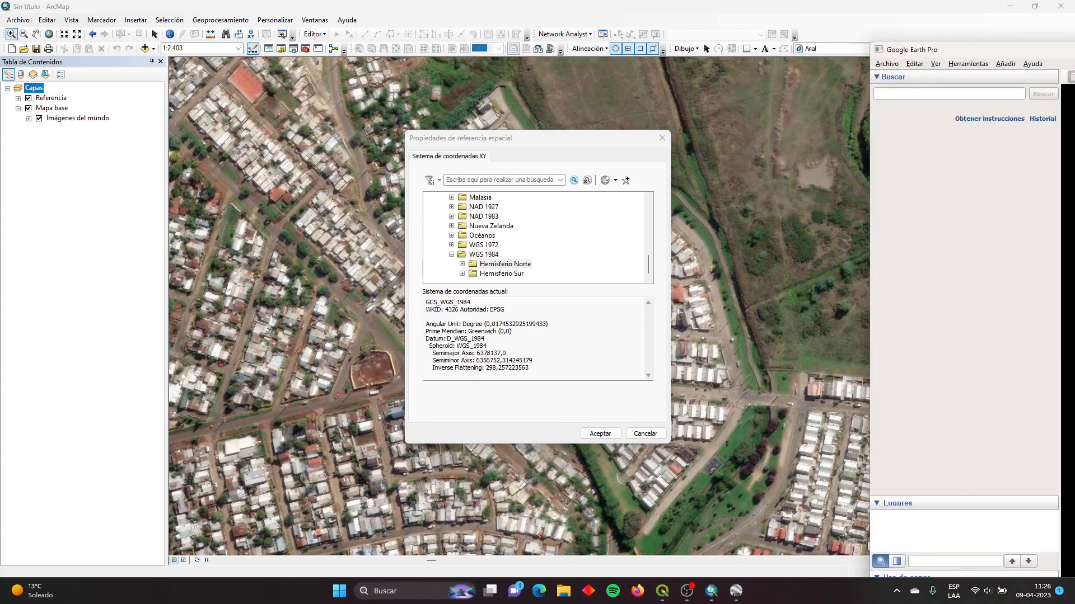
{"action": "left_click_drag", "start_coordinate": [1074, 48], "coordinate": [444, 31]}
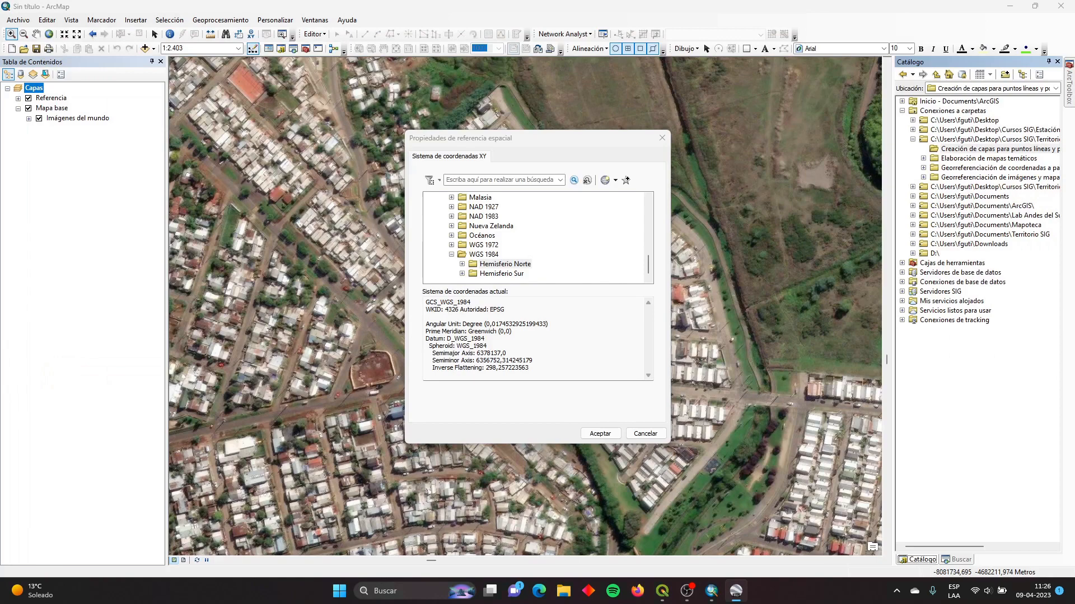
{"action": "left_click_drag", "start_coordinate": [1074, 51], "coordinate": [415, 9]}
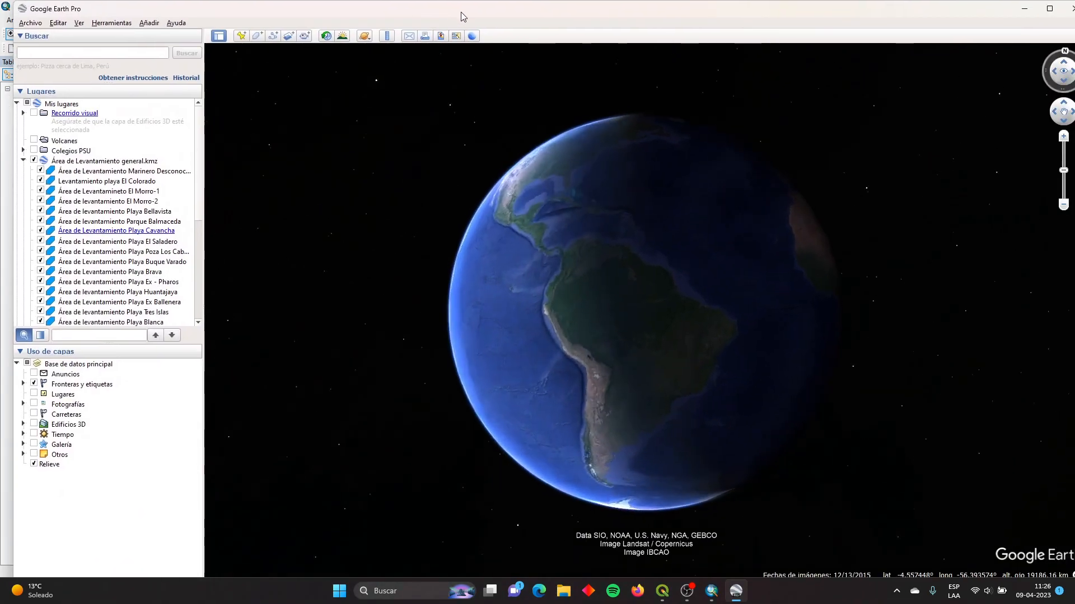
{"action": "left_click", "coordinate": [4, 99]}
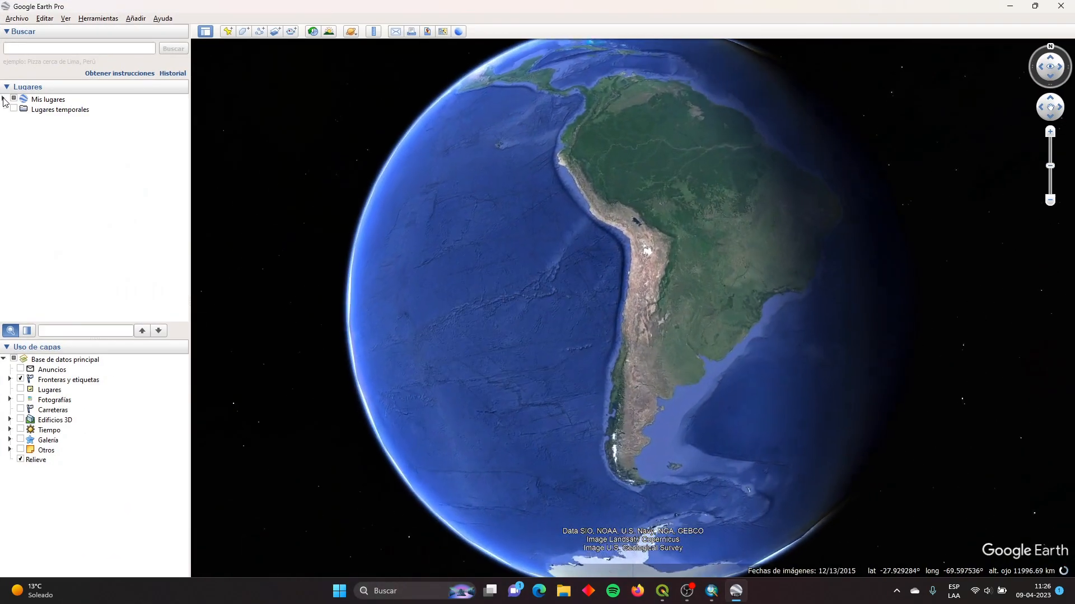
Set the coordinate display to Universal Transversal de Mercator and turn on the grid over the globe.
{"action": "left_click", "coordinate": [89, 19]}
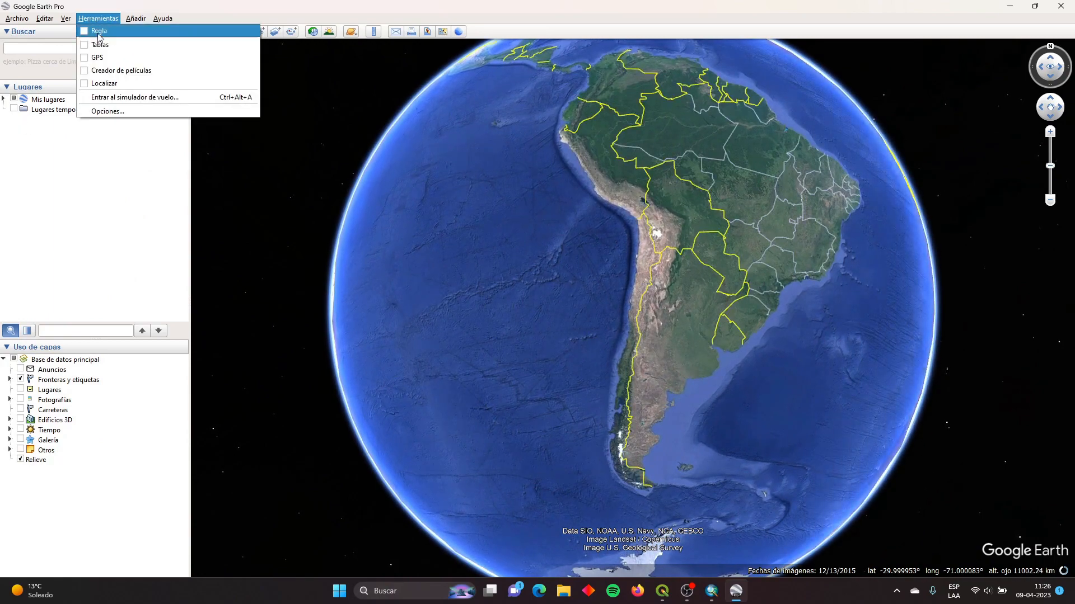
{"action": "left_click", "coordinate": [111, 113]}
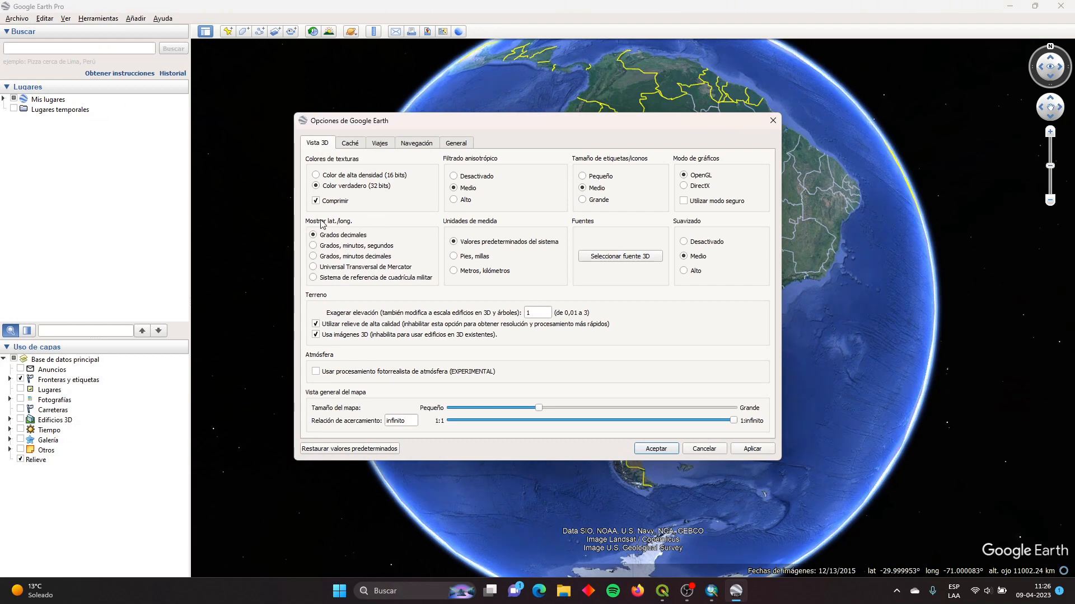
{"action": "left_click", "coordinate": [345, 267]}
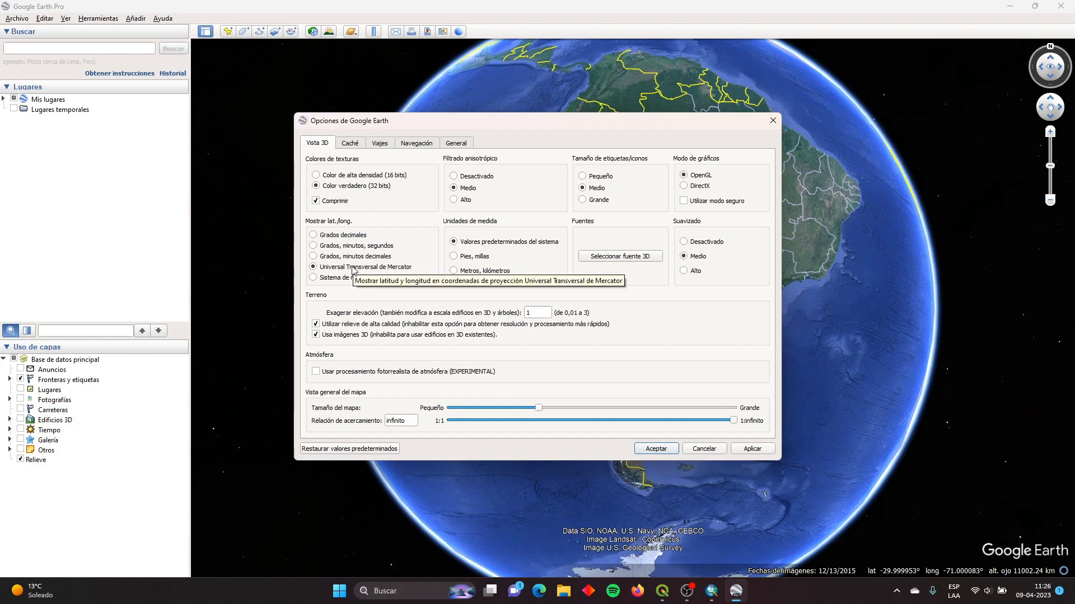
{"action": "left_click", "coordinate": [665, 449]}
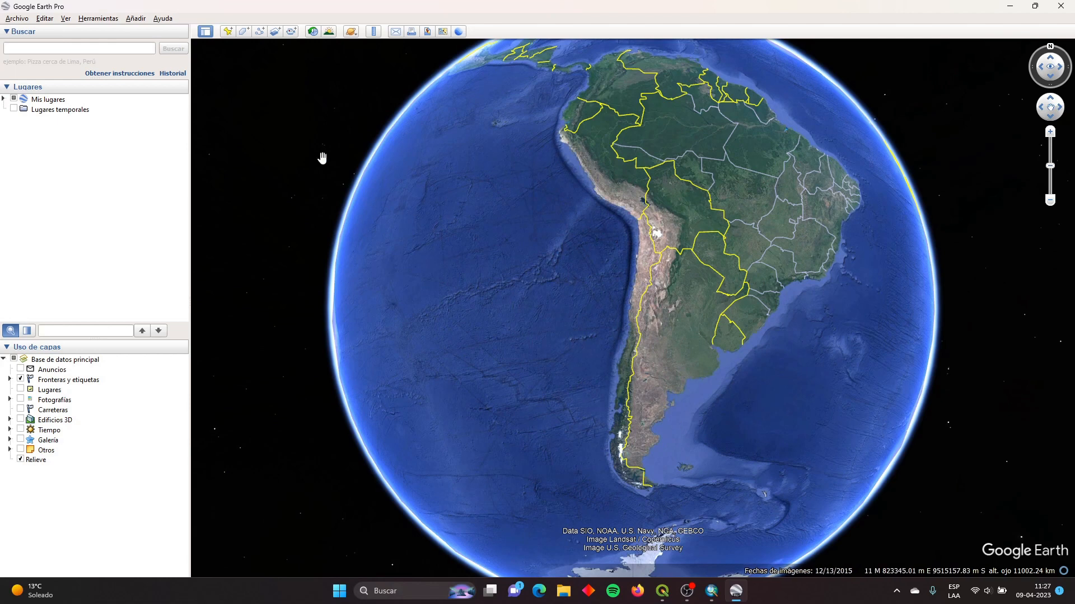
{"action": "left_click", "coordinate": [67, 19]}
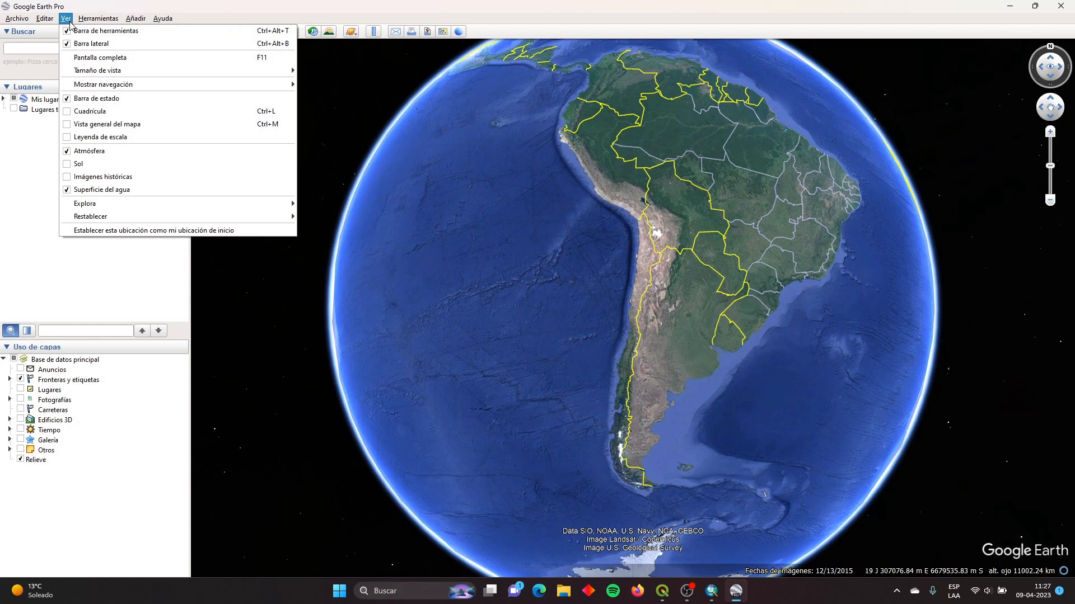
{"action": "left_click", "coordinate": [66, 111]}
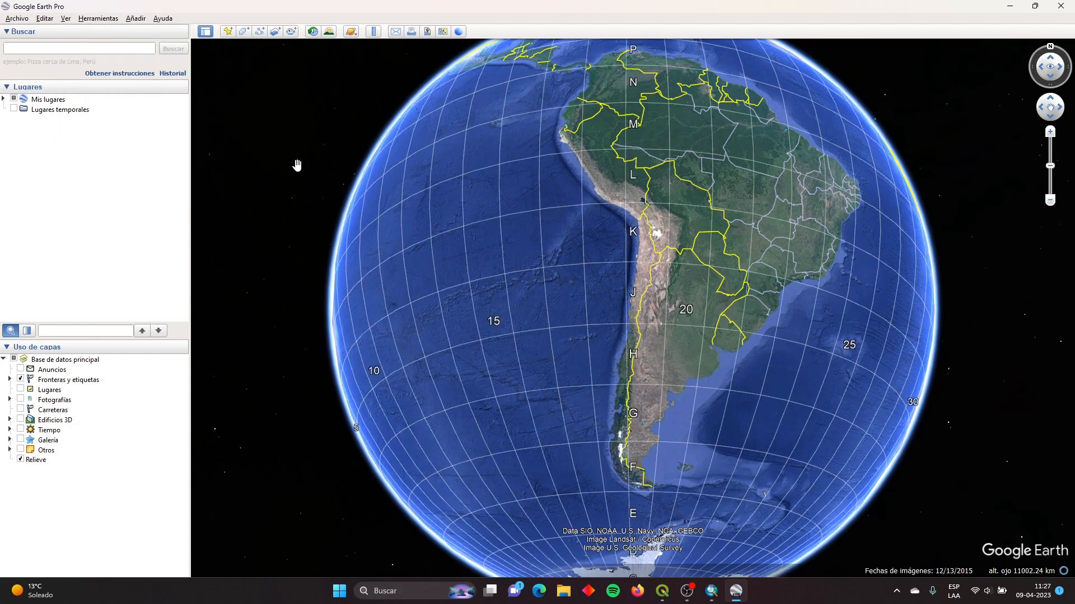
Examine the UTM grid zones across South America and along Chile, looking closer at the Santiago area.
{"action": "scroll", "coordinate": [661, 151], "scroll_direction": "up", "scroll_amount": 2}
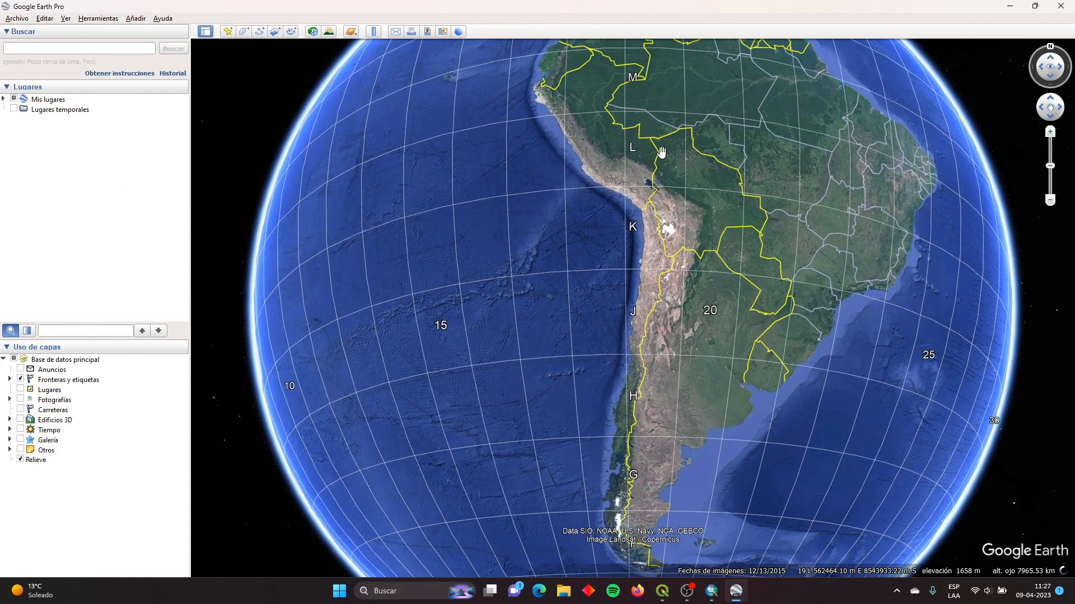
{"action": "left_click_drag", "start_coordinate": [661, 152], "coordinate": [659, 294]}
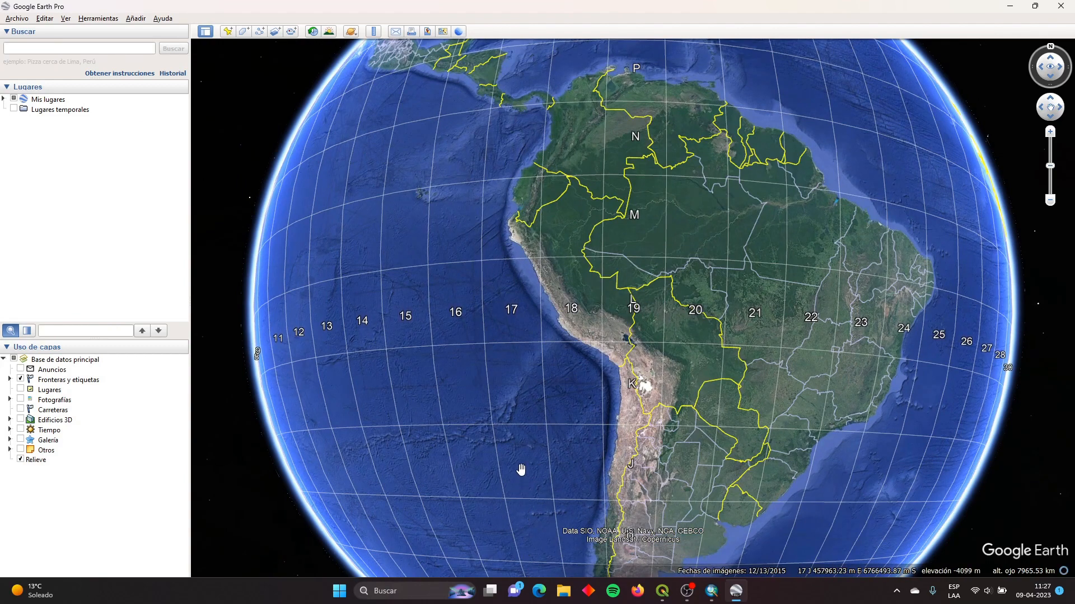
{"action": "left_click_drag", "start_coordinate": [523, 504], "coordinate": [532, 419]}
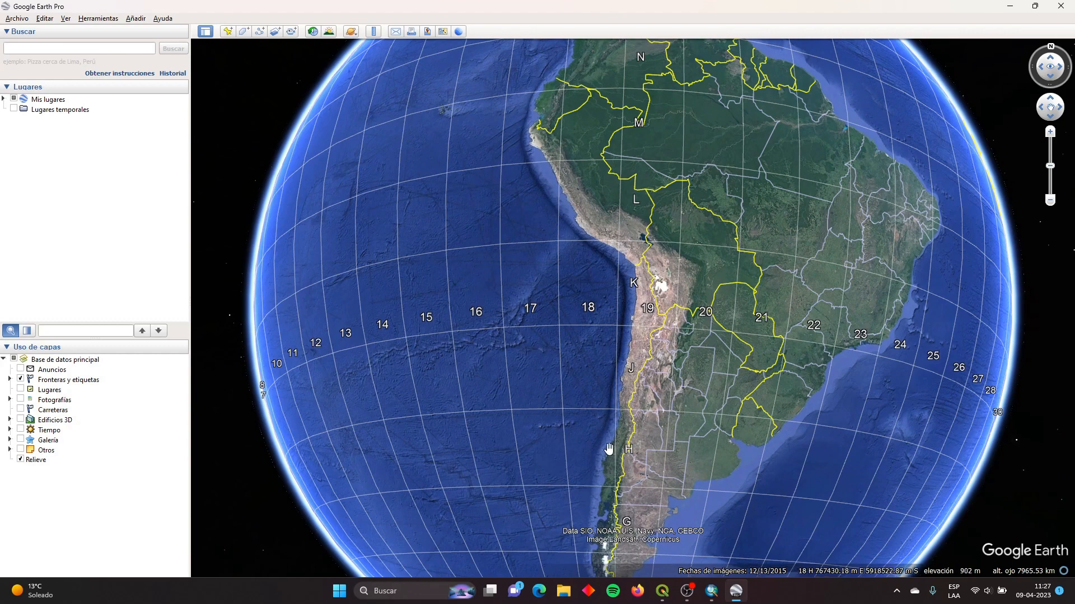
{"action": "left_click_drag", "start_coordinate": [607, 446], "coordinate": [610, 305]}
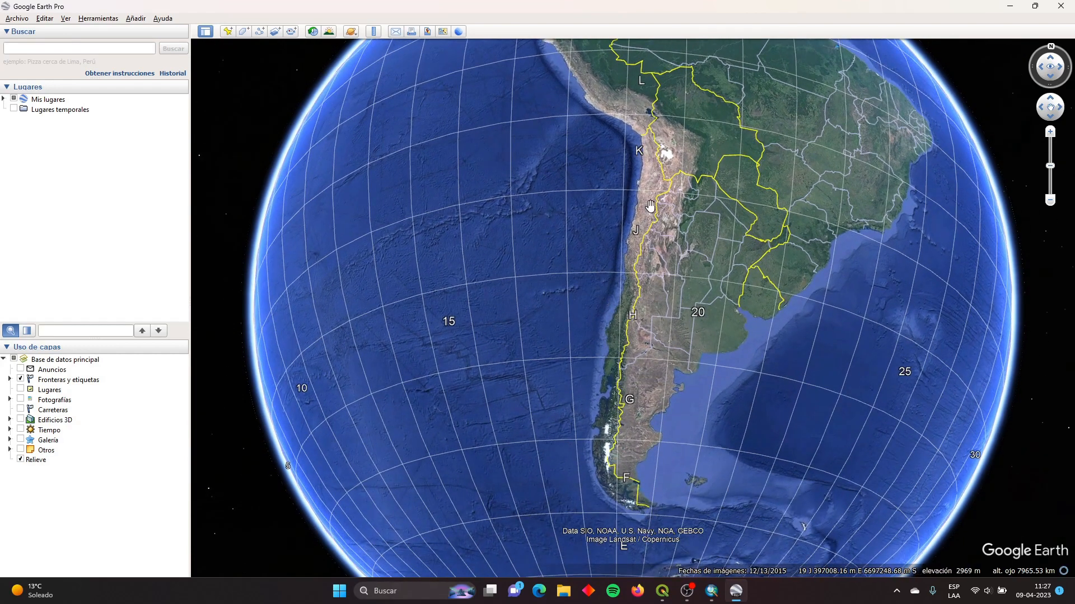
{"action": "scroll", "coordinate": [596, 445], "scroll_direction": "up", "scroll_amount": 3}
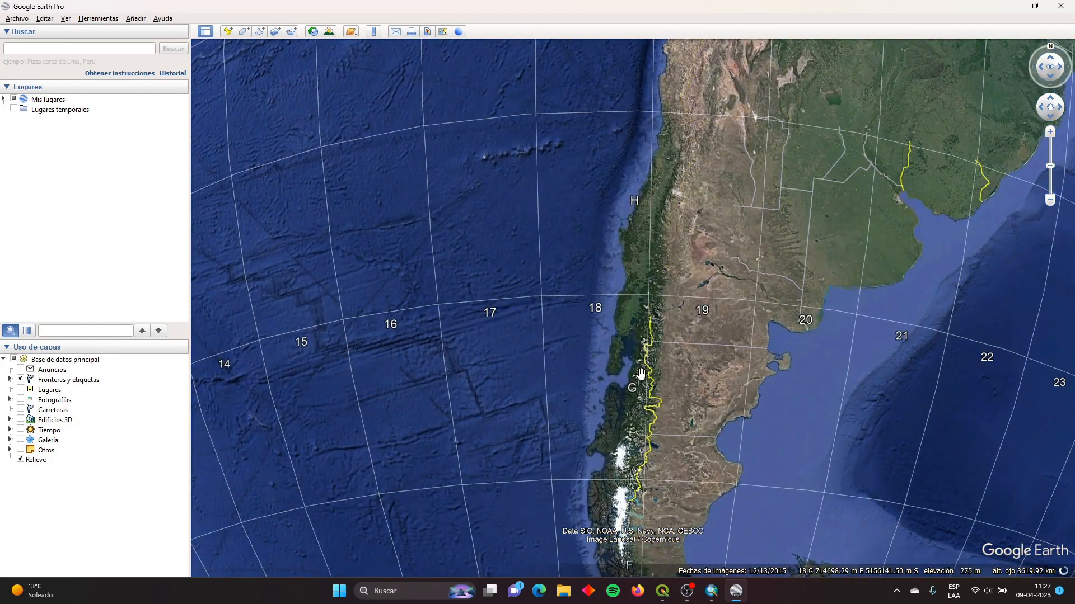
{"action": "left_click_drag", "start_coordinate": [645, 176], "coordinate": [643, 334]}
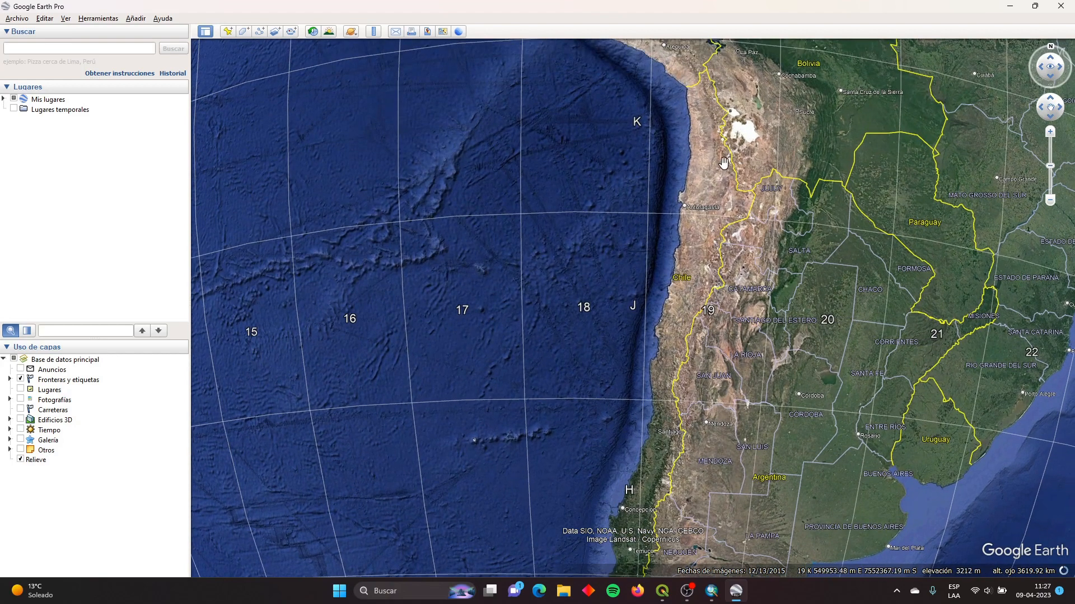
{"action": "left_click_drag", "start_coordinate": [722, 377], "coordinate": [731, 286]}
{"action": "scroll", "coordinate": [691, 336], "scroll_direction": "up", "scroll_amount": 5}
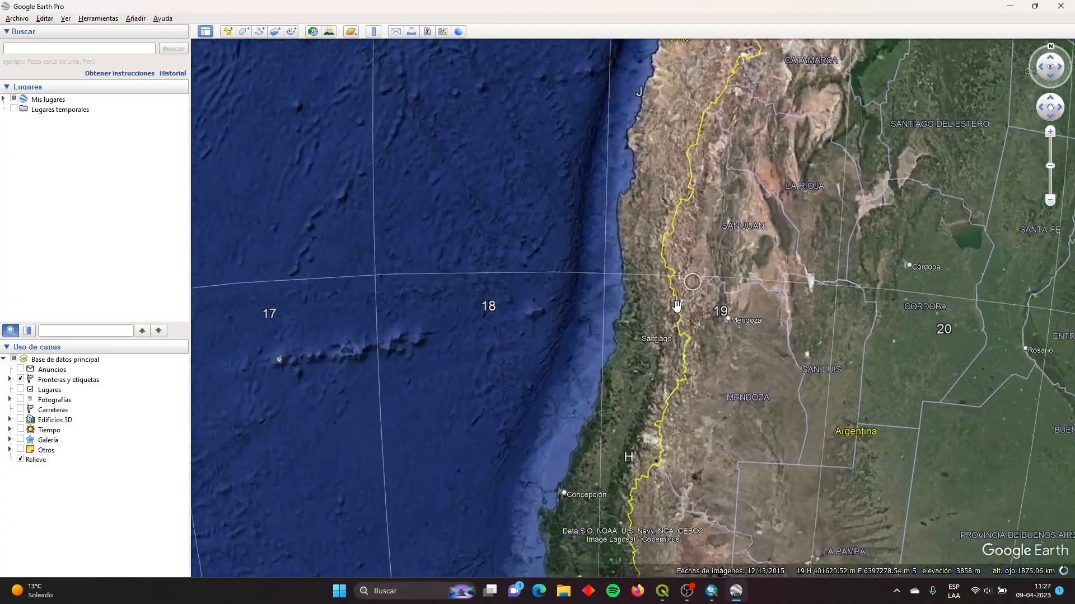
{"action": "scroll", "coordinate": [670, 335], "scroll_direction": "up", "scroll_amount": 2}
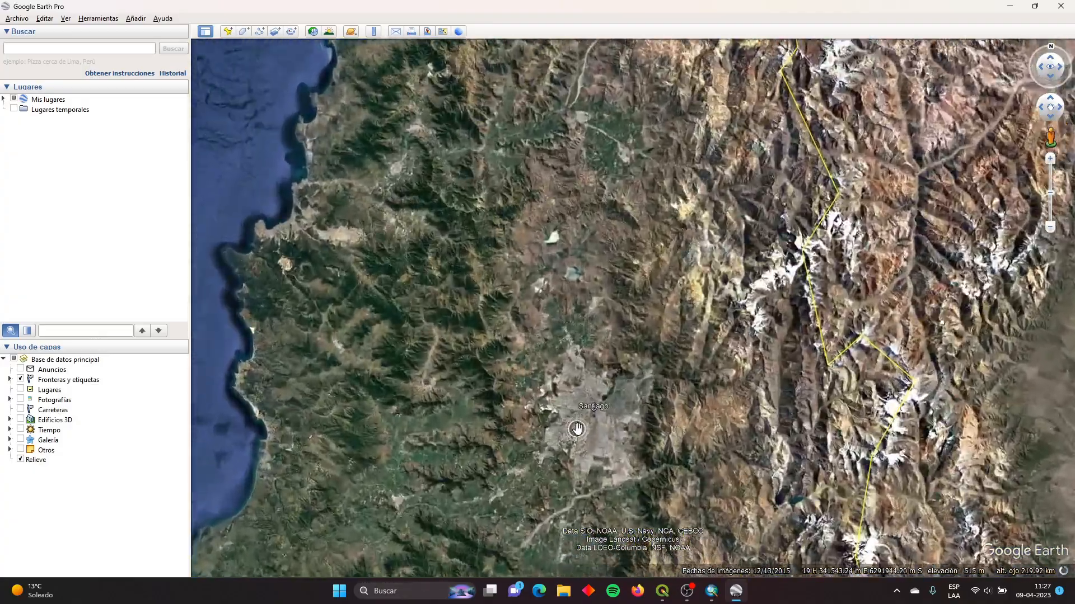
{"action": "scroll", "coordinate": [582, 424], "scroll_direction": "down", "scroll_amount": 3}
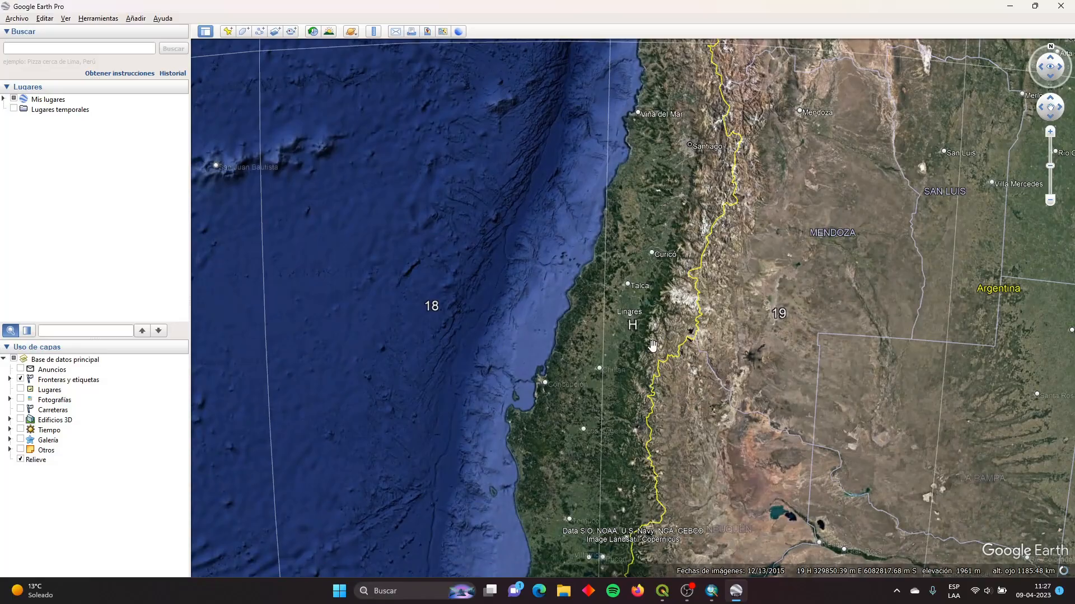
Locate Temuco in southern Chile and check which UTM zone of the grid contains the city.
{"action": "left_click_drag", "start_coordinate": [652, 346], "coordinate": [652, 216]}
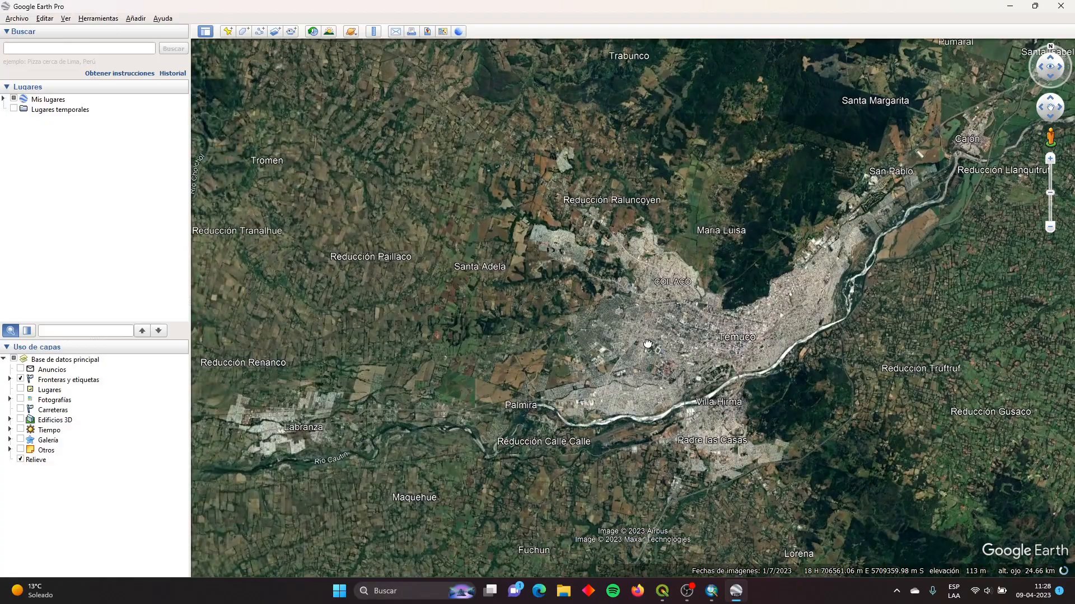
{"action": "scroll", "coordinate": [712, 296], "scroll_direction": "down", "scroll_amount": 5}
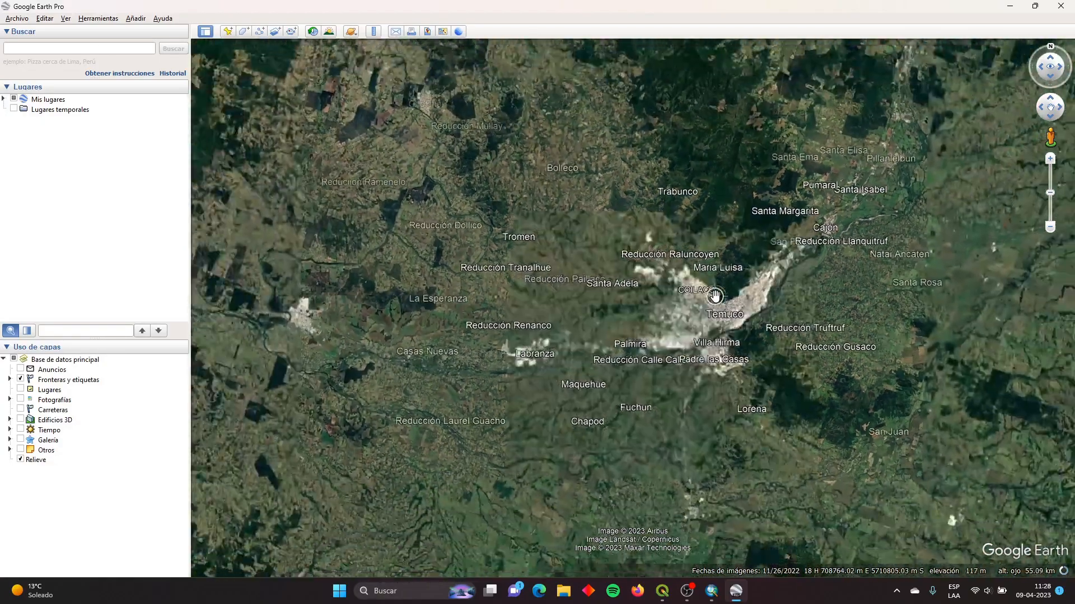
{"action": "scroll", "coordinate": [725, 323], "scroll_direction": "down", "scroll_amount": 5}
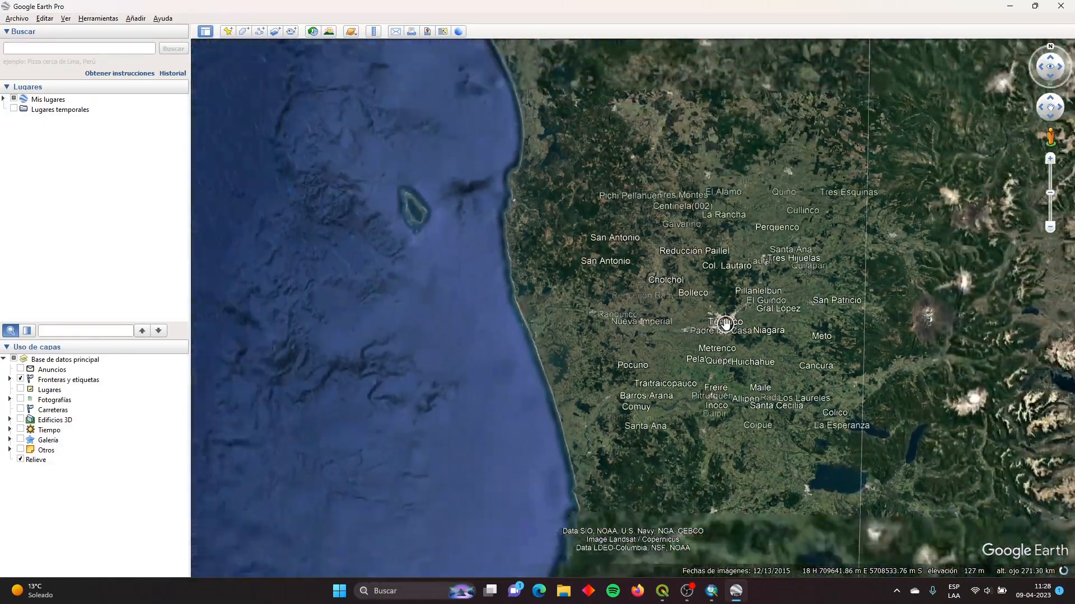
{"action": "scroll", "coordinate": [725, 323], "scroll_direction": "down", "scroll_amount": 4}
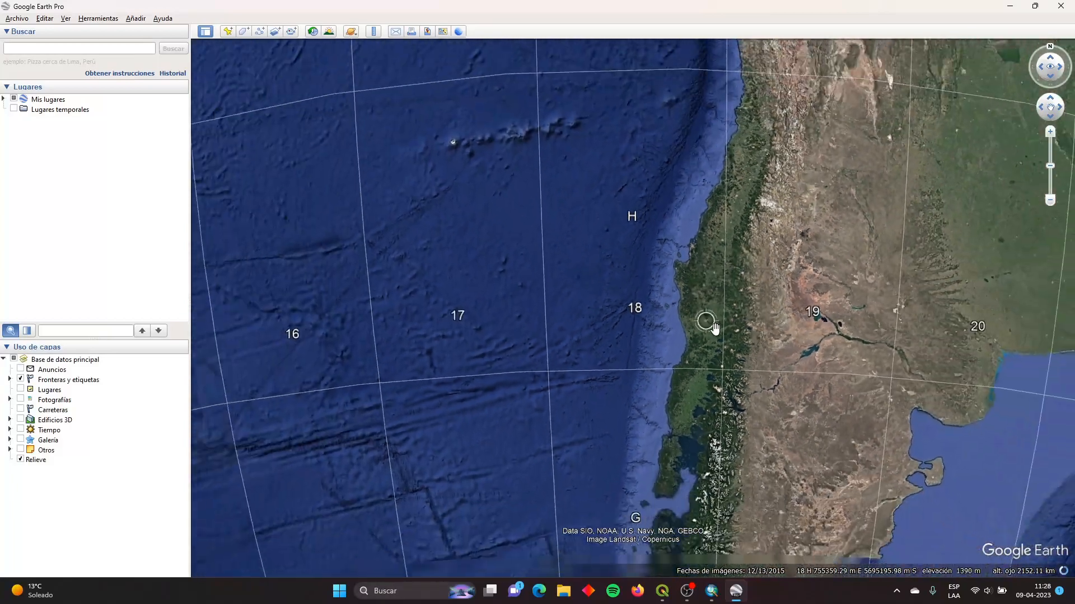
{"action": "scroll", "coordinate": [702, 269], "scroll_direction": "down", "scroll_amount": 5}
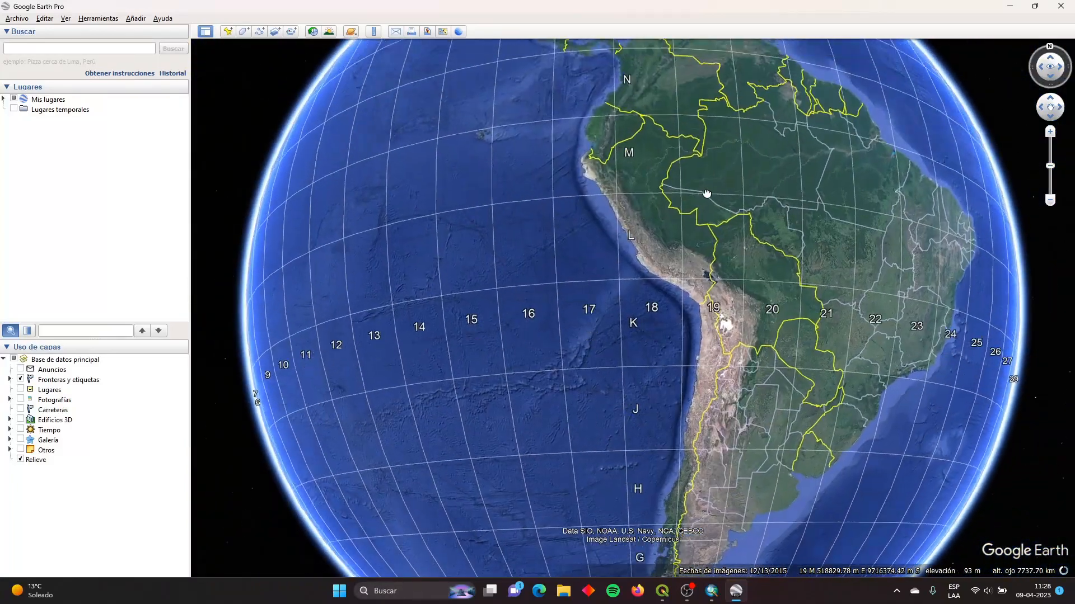
Examine the UTM zones covering Mexico and Central America on the gridded globe.
{"action": "left_click_drag", "start_coordinate": [707, 194], "coordinate": [698, 392]}
{"action": "left_click_drag", "start_coordinate": [679, 162], "coordinate": [675, 307]}
{"action": "left_click_drag", "start_coordinate": [533, 232], "coordinate": [615, 215]}
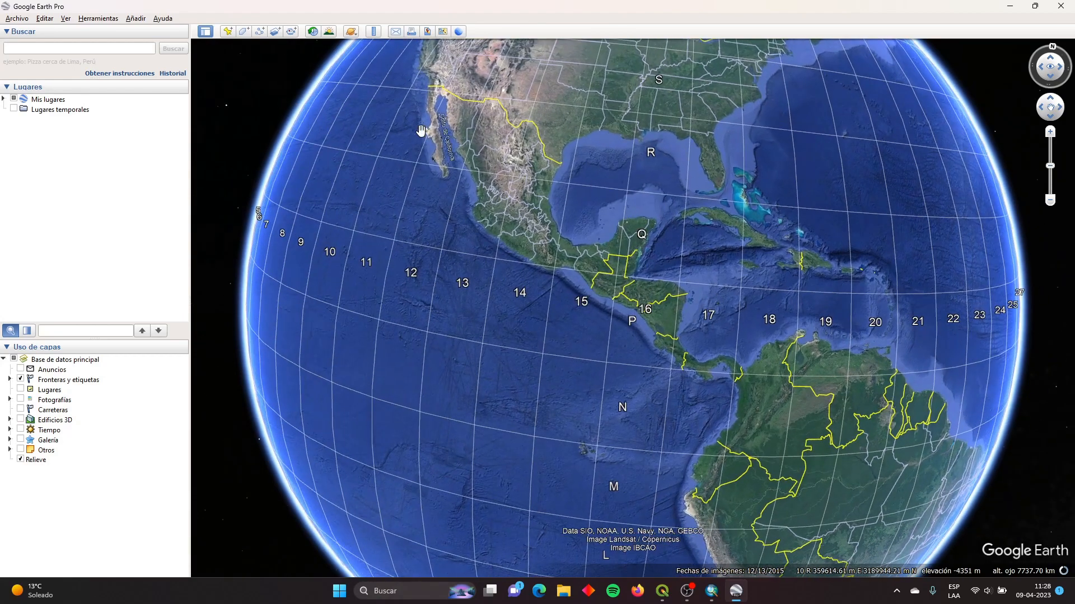
{"action": "left_click_drag", "start_coordinate": [438, 132], "coordinate": [463, 148]}
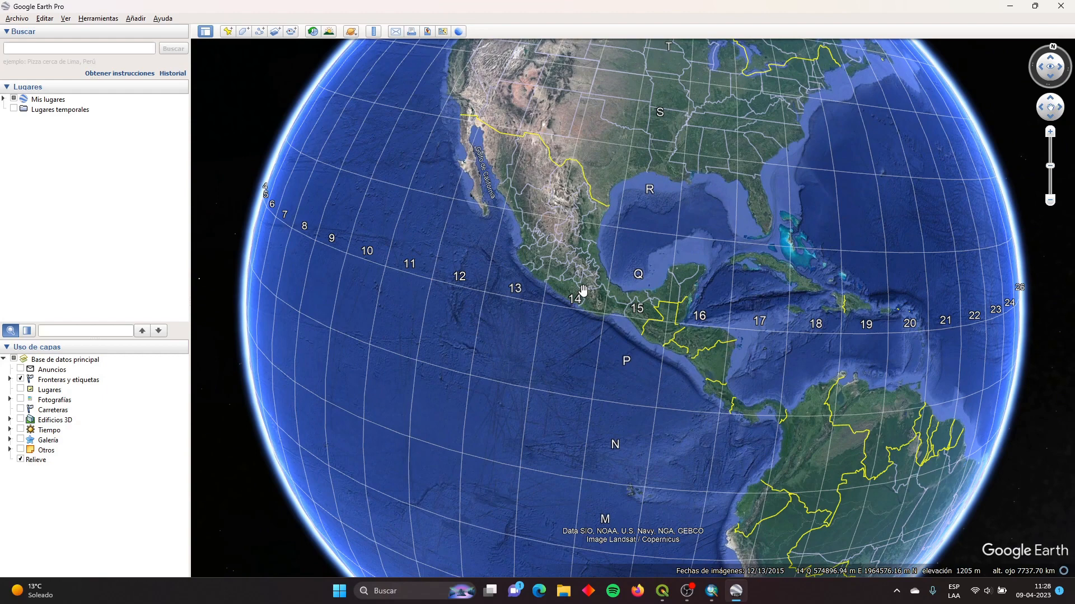
Return to ArcMap and select WGS 1984 UTM Zona 18S from the Hemisferio Sur folder of WGS 1984.
{"action": "left_click", "coordinate": [1011, 9]}
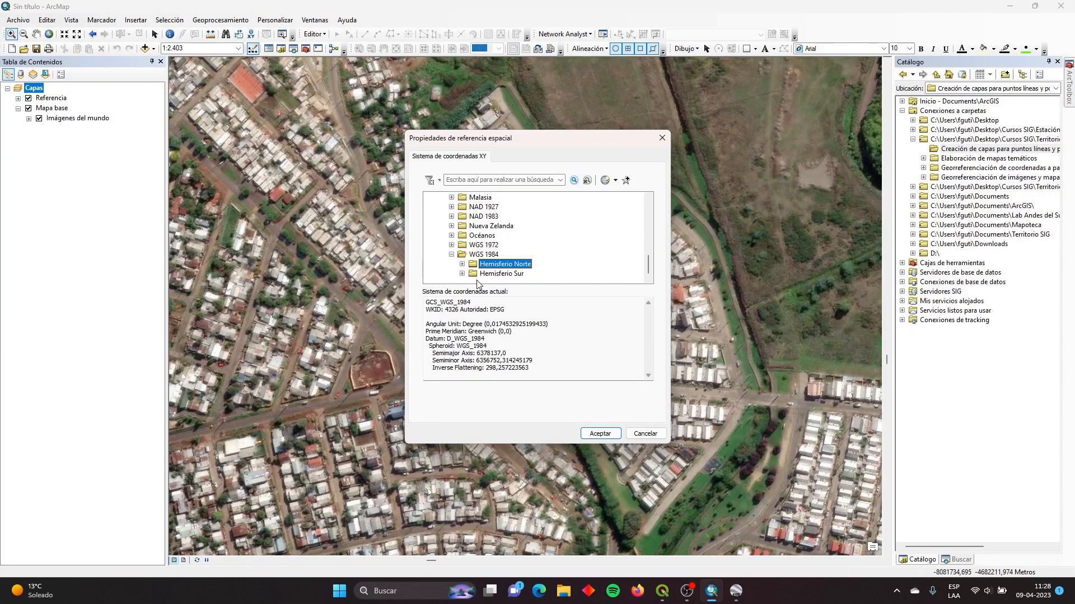
{"action": "scroll", "coordinate": [473, 269], "scroll_direction": "up", "scroll_amount": 10}
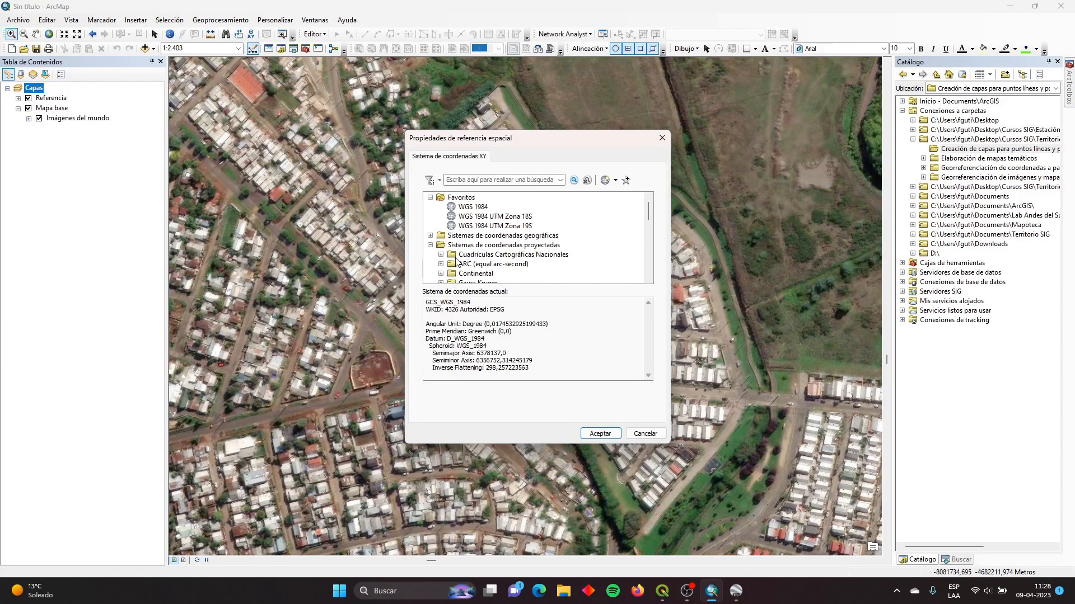
{"action": "scroll", "coordinate": [450, 249], "scroll_direction": "down", "scroll_amount": 2}
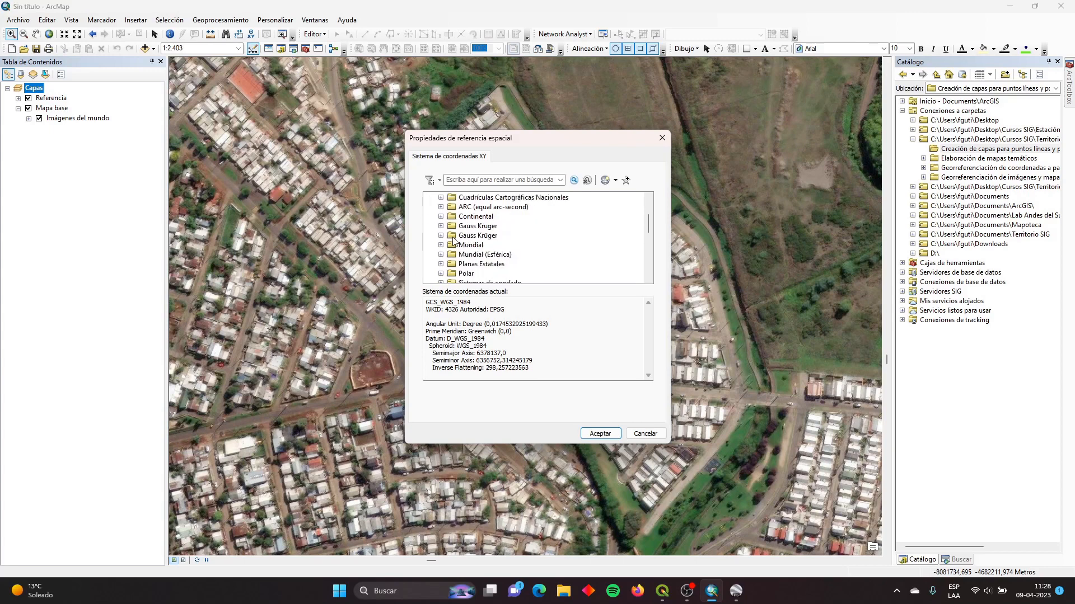
{"action": "scroll", "coordinate": [453, 240], "scroll_direction": "down", "scroll_amount": 3}
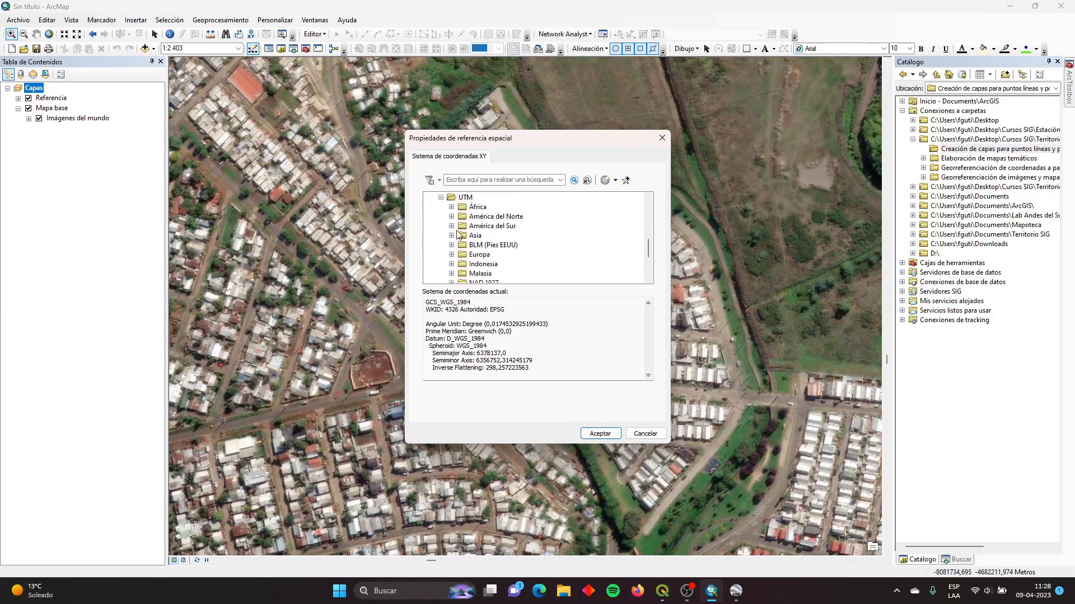
{"action": "scroll", "coordinate": [496, 211], "scroll_direction": "down", "scroll_amount": 3}
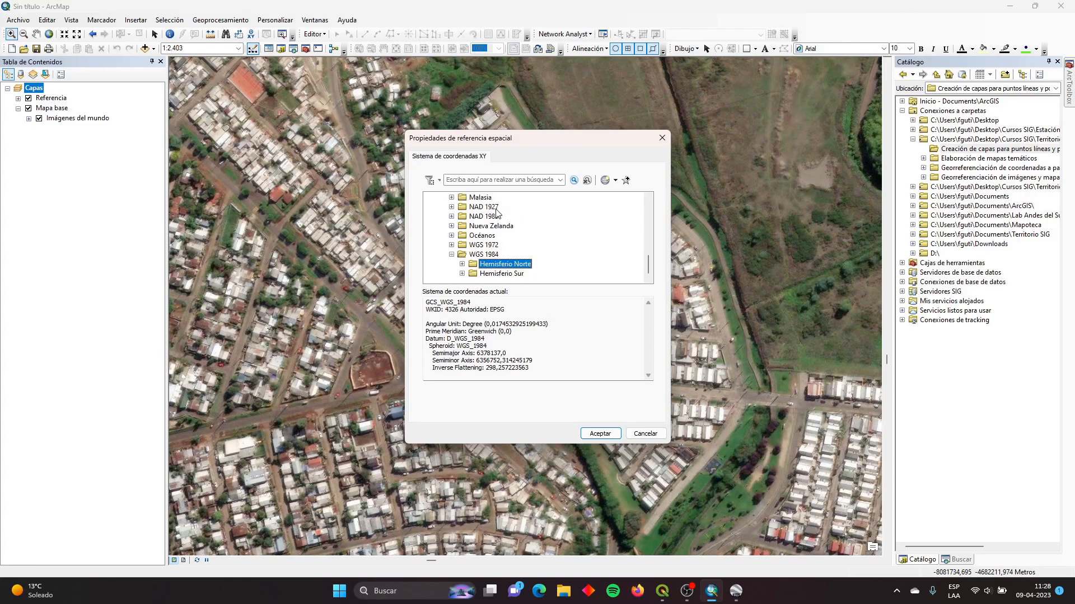
{"action": "left_click", "coordinate": [461, 274]}
{"action": "scroll", "coordinate": [600, 235], "scroll_direction": "down", "scroll_amount": 2}
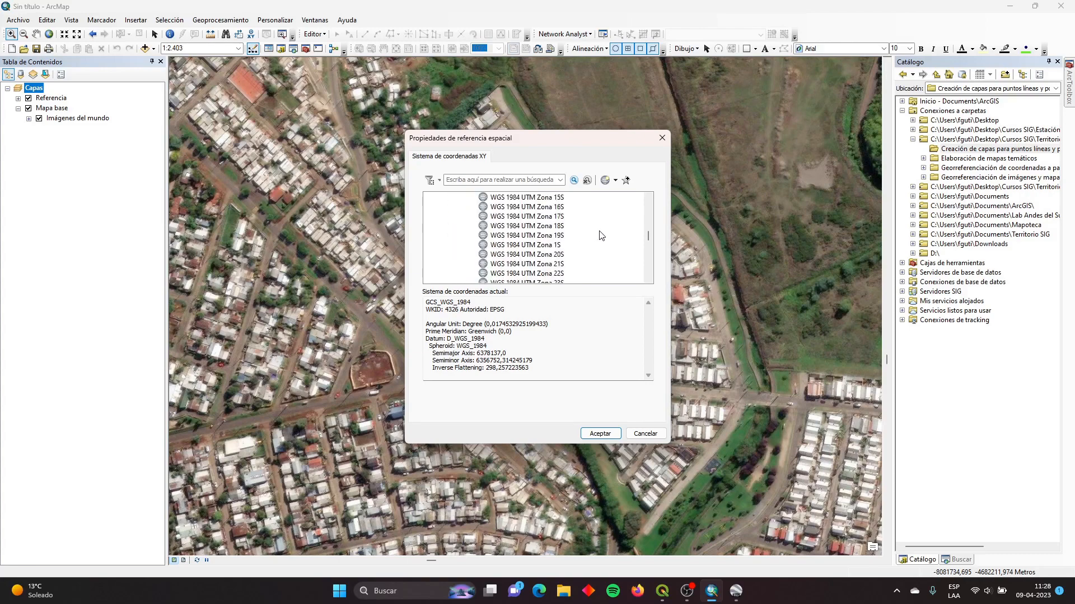
{"action": "left_click", "coordinate": [552, 226]}
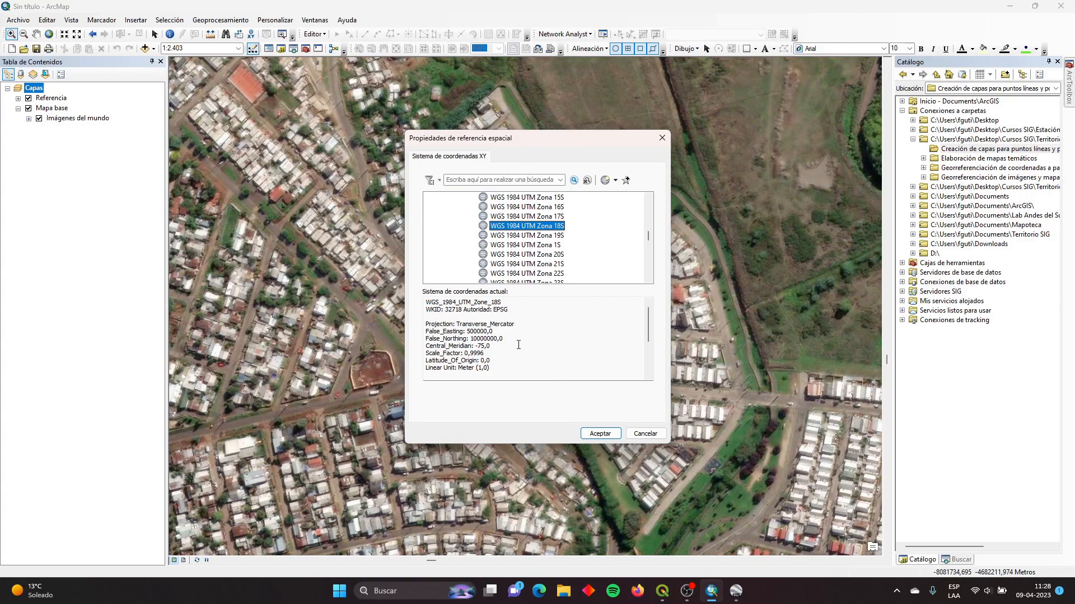
Accept the WGS 1984 UTM Zona 18S reference and create the point shapefile under the default name New_Shapefile.
{"action": "right_click", "coordinate": [524, 229]}
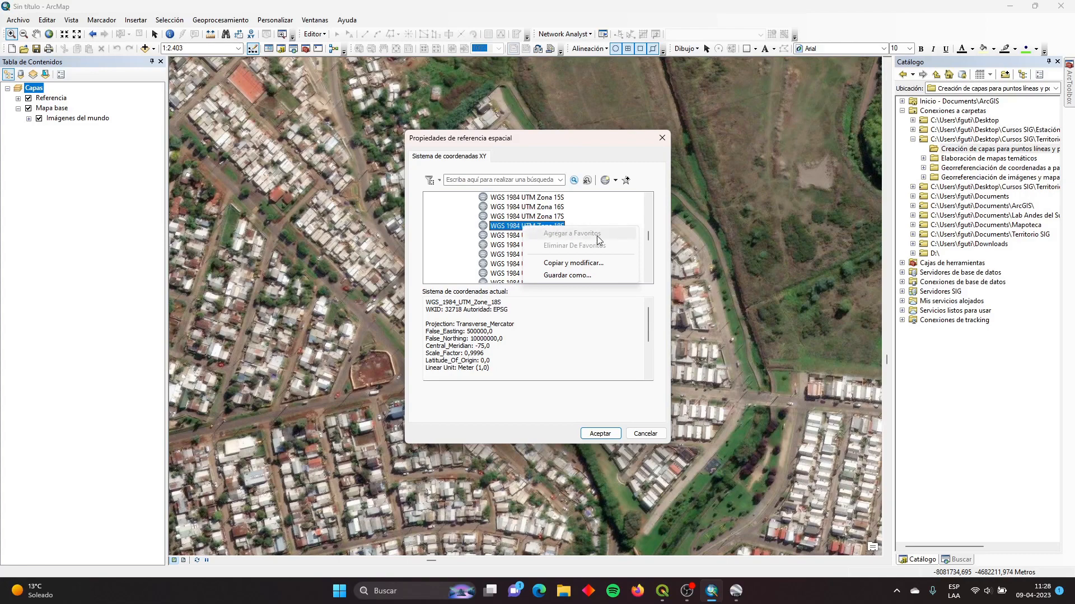
{"action": "left_click", "coordinate": [501, 231]}
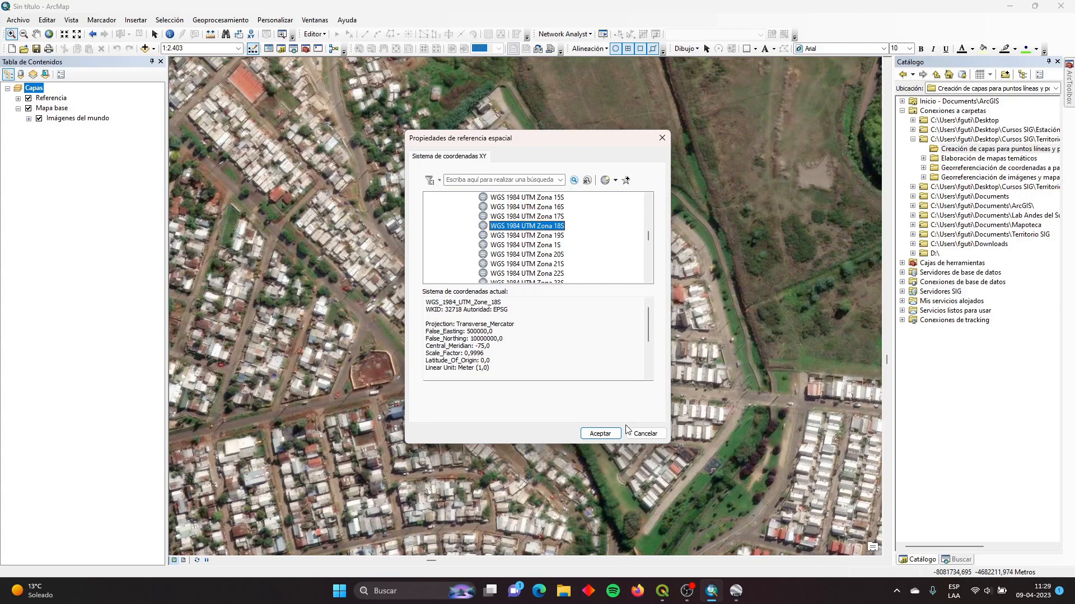
{"action": "left_click", "coordinate": [611, 436]}
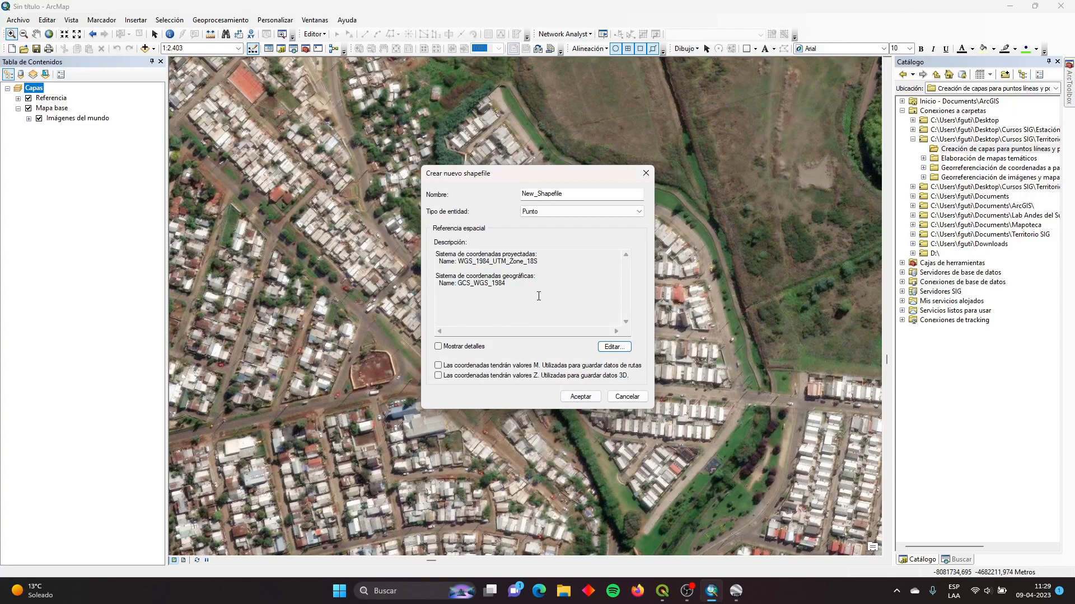
{"action": "left_click_drag", "start_coordinate": [538, 296], "coordinate": [442, 252]}
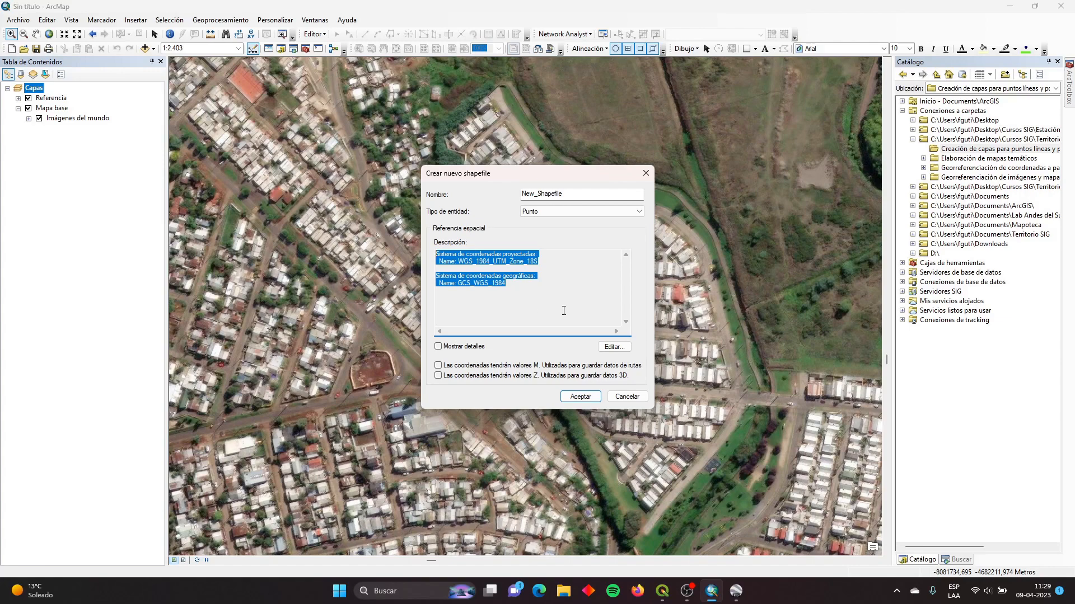
{"action": "left_click", "coordinate": [591, 395]}
{"action": "left_click", "coordinate": [592, 399]}
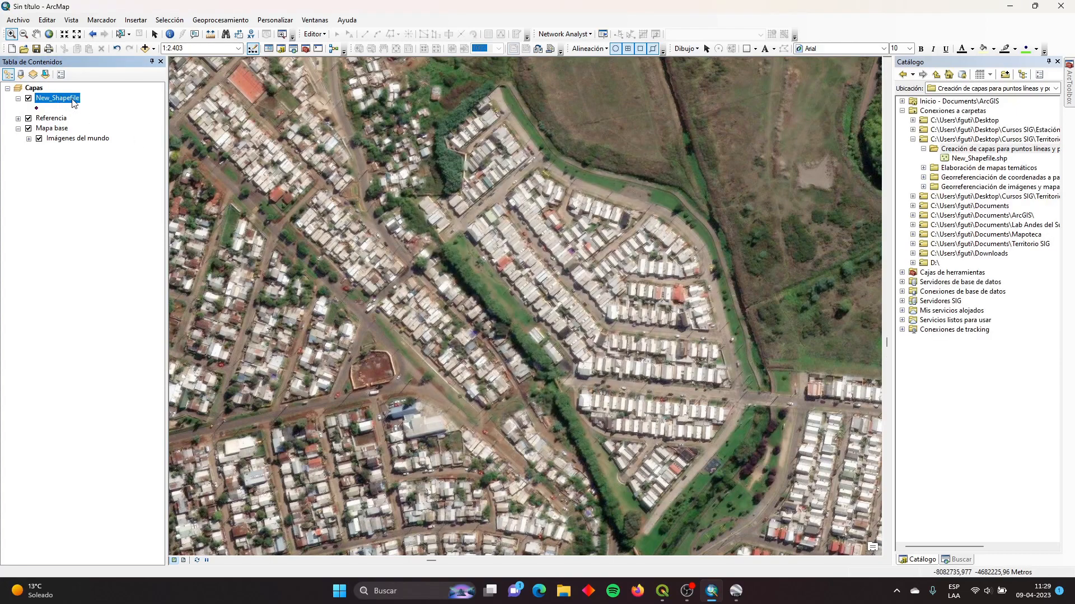
Remove the New_Shapefile layer from the map and delete New_Shapefile.shp from its catalog folder.
{"action": "right_click", "coordinate": [72, 103]}
{"action": "left_click", "coordinate": [92, 123]}
{"action": "right_click", "coordinate": [964, 162]}
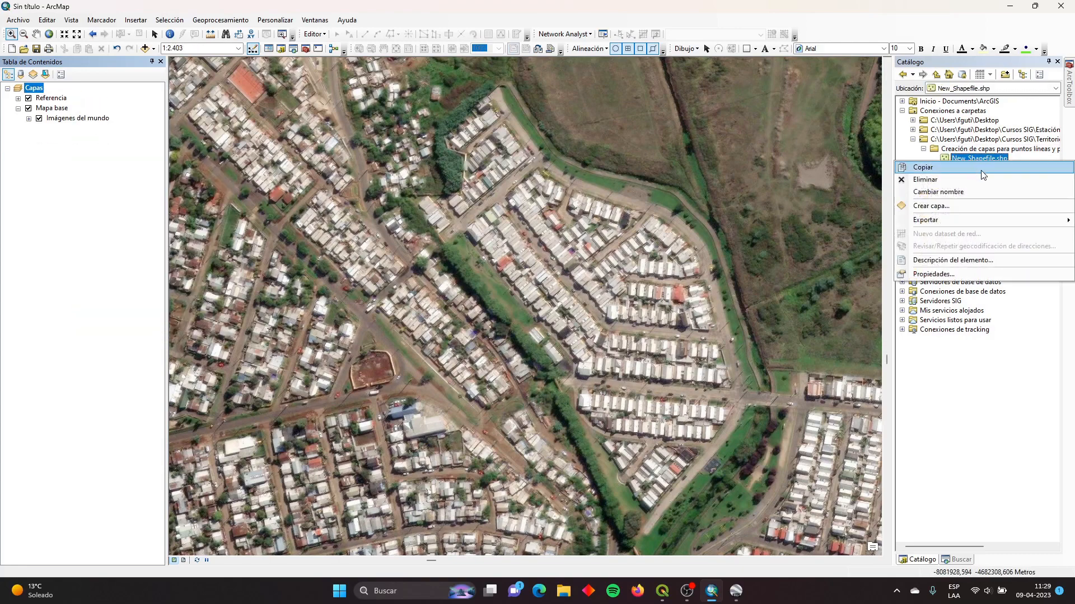
{"action": "left_click", "coordinate": [976, 207]}
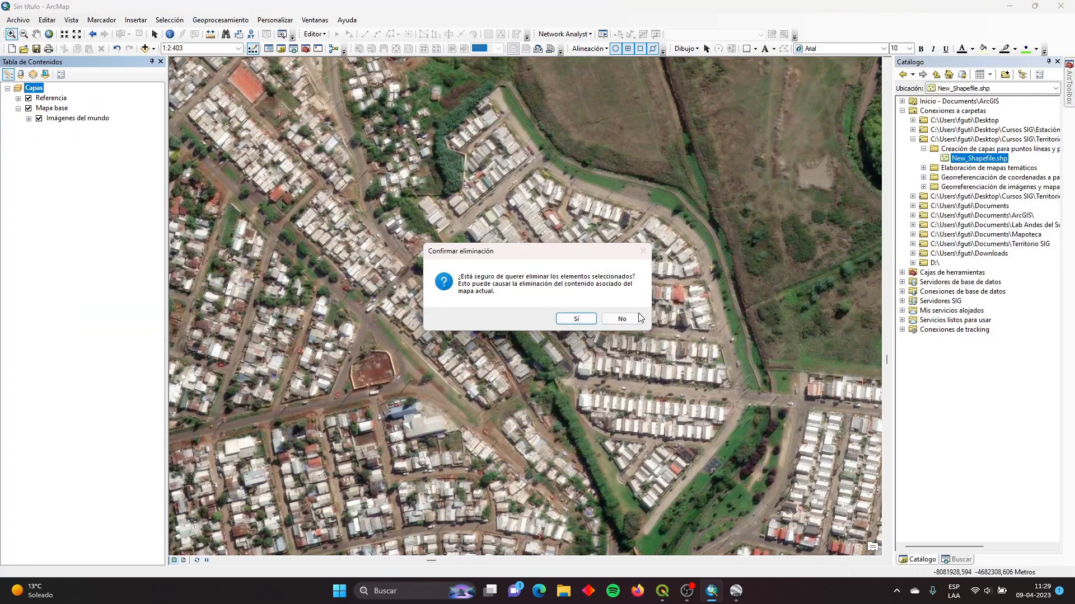
{"action": "left_click", "coordinate": [566, 320]}
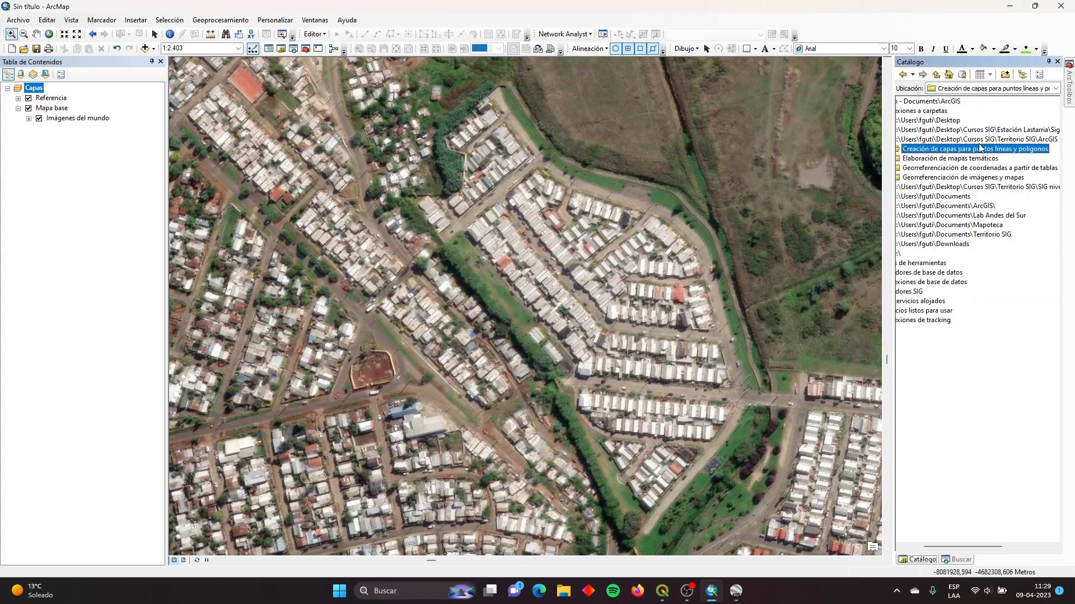
Start a new shapefile named Puntos with entity type Punto in the folder Creación de capas para puntos líneas y polígonos.
{"action": "right_click", "coordinate": [952, 152]}
{"action": "mouse_move", "coordinate": [995, 223]}
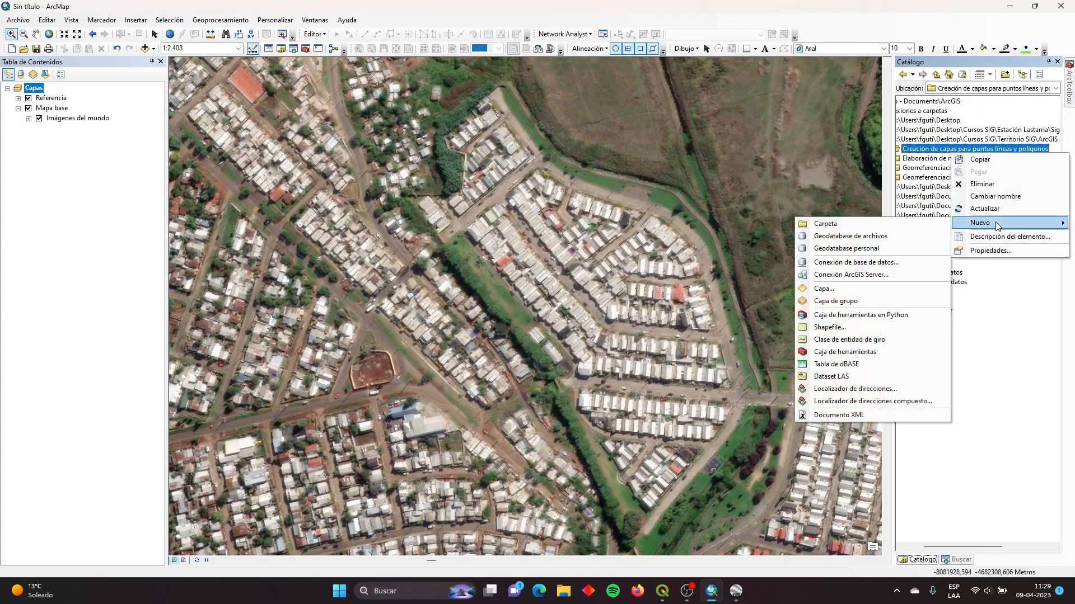
{"action": "left_click", "coordinate": [842, 325]}
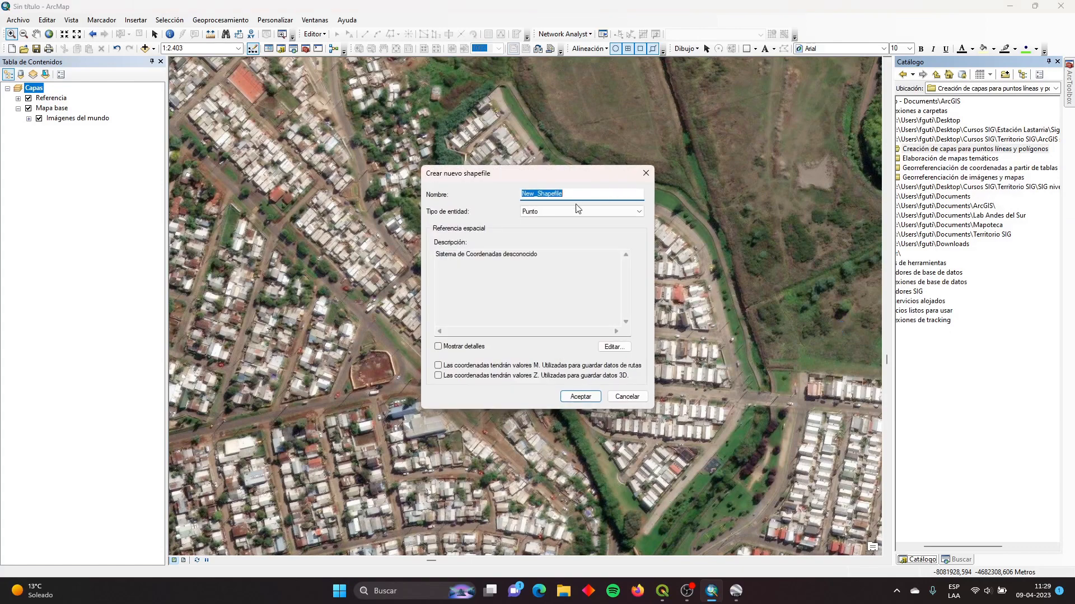
{"action": "type", "text": "Puntos"}
{"action": "left_click", "coordinate": [595, 211]}
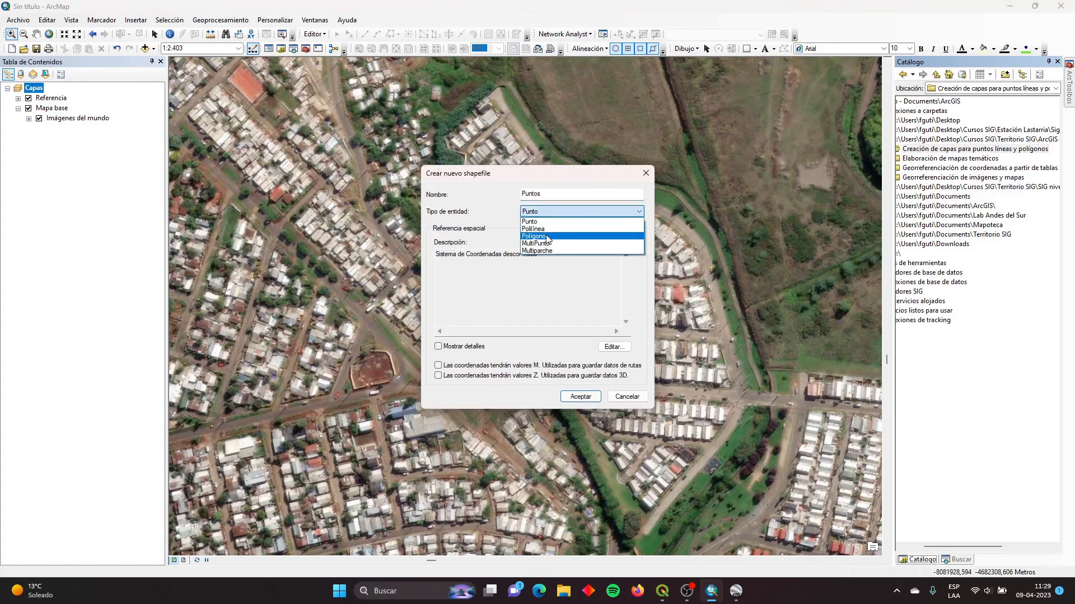
{"action": "left_click", "coordinate": [582, 219]}
Assign WGS 1984 UTM Zona 18S from the projected UTM systems for Hemisferio Sur and create the Puntos shapefile.
{"action": "left_click", "coordinate": [611, 347]}
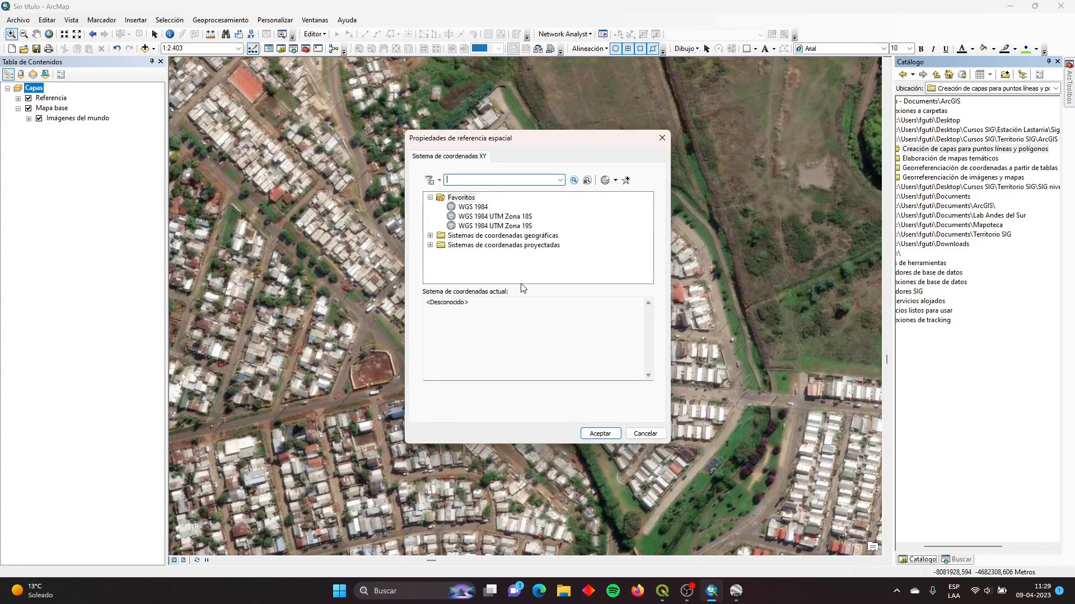
{"action": "double_click", "coordinate": [438, 199]}
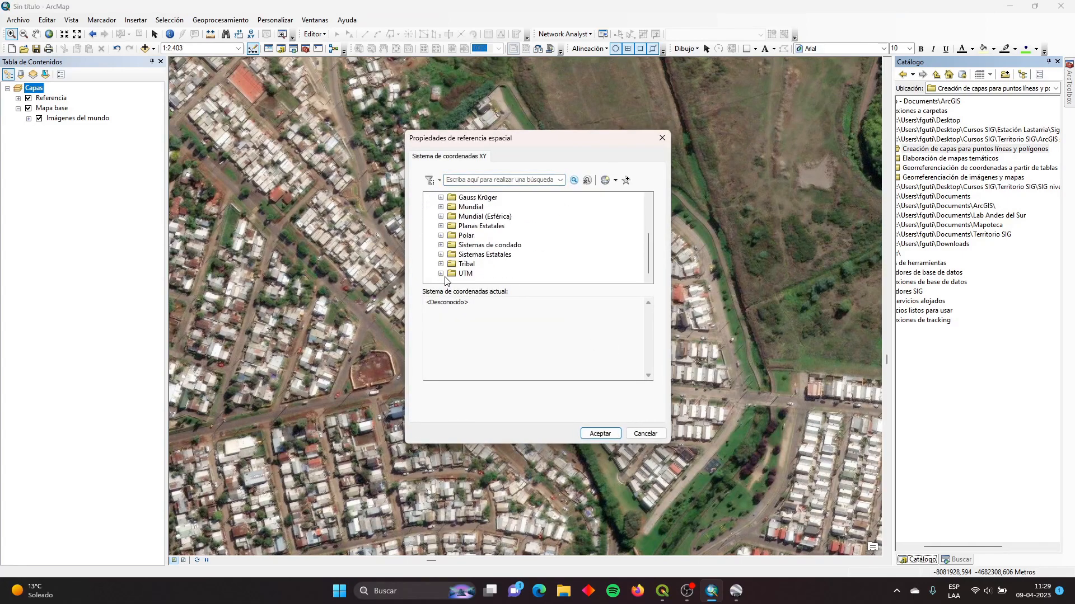
{"action": "scroll", "coordinate": [493, 261], "scroll_direction": "down", "scroll_amount": 5}
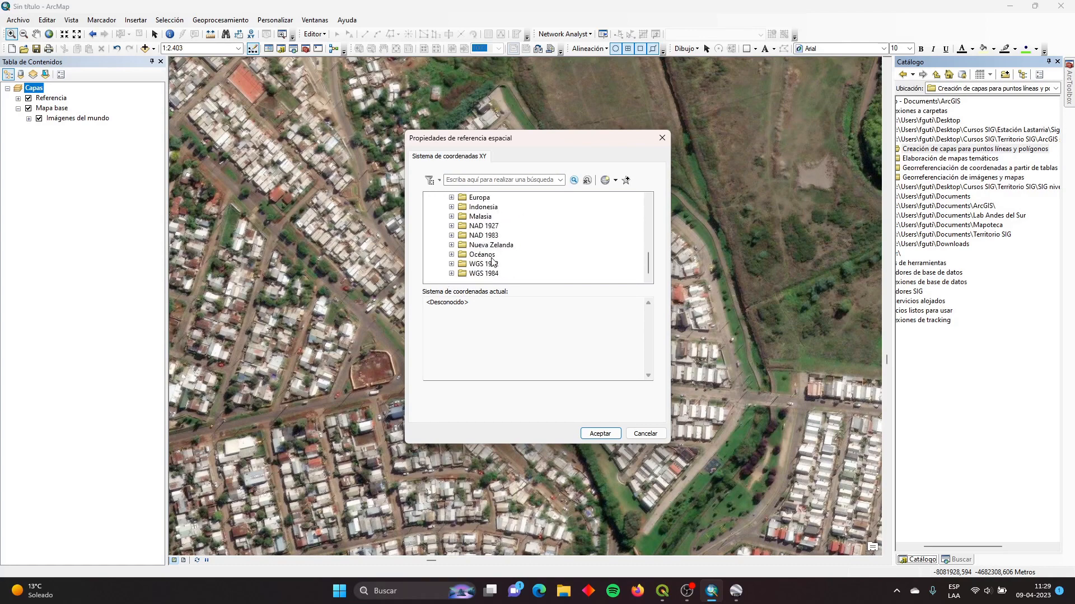
{"action": "left_click", "coordinate": [451, 273]}
{"action": "left_click", "coordinate": [462, 274]}
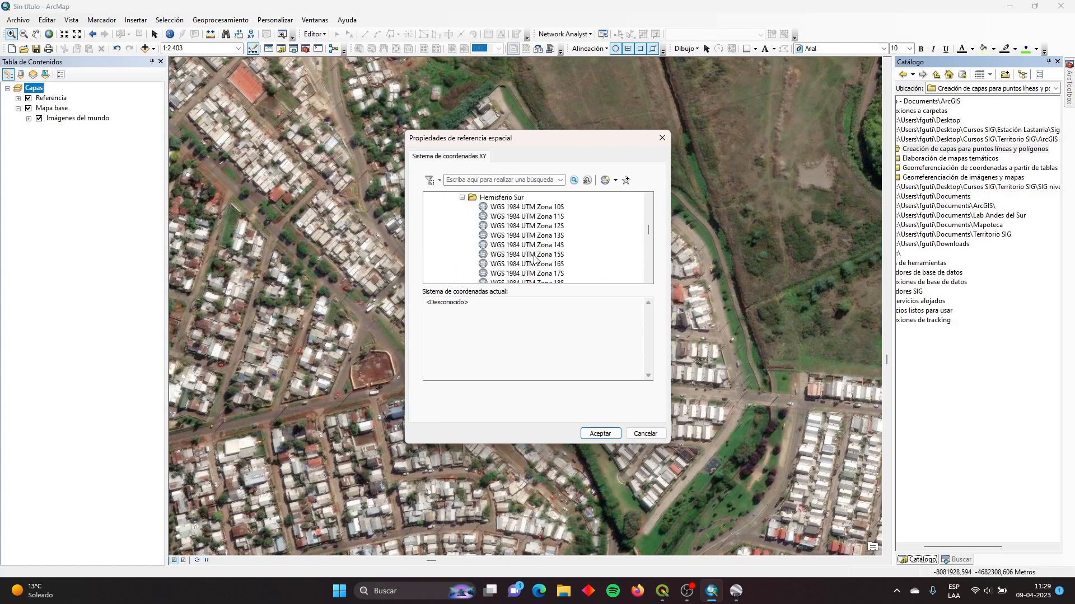
{"action": "scroll", "coordinate": [537, 258], "scroll_direction": "down", "scroll_amount": 2}
{"action": "left_click", "coordinate": [558, 226]}
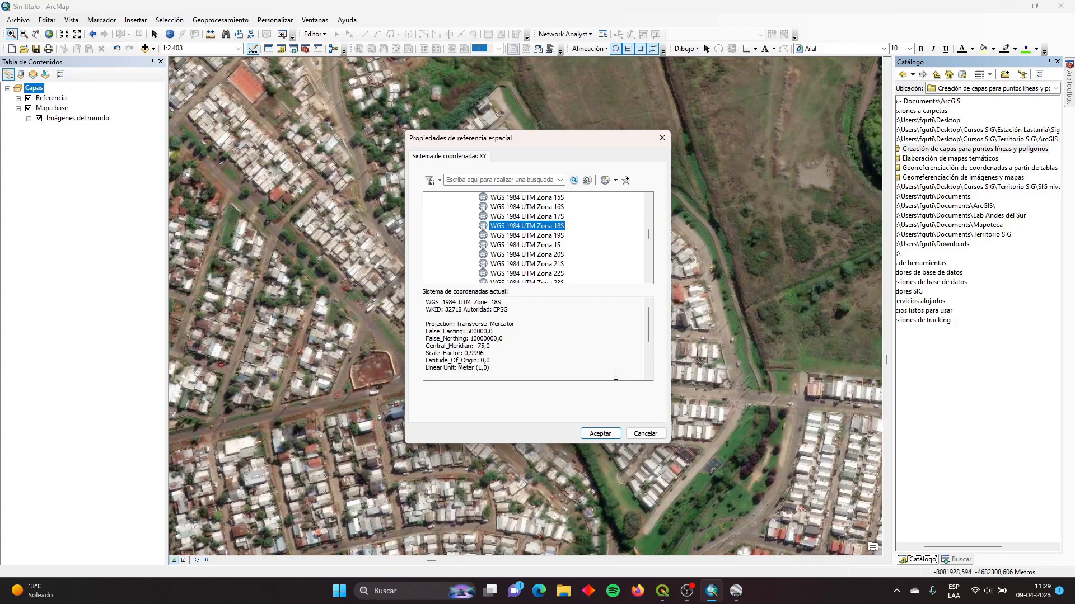
{"action": "scroll", "coordinate": [598, 259], "scroll_direction": "up", "scroll_amount": 12}
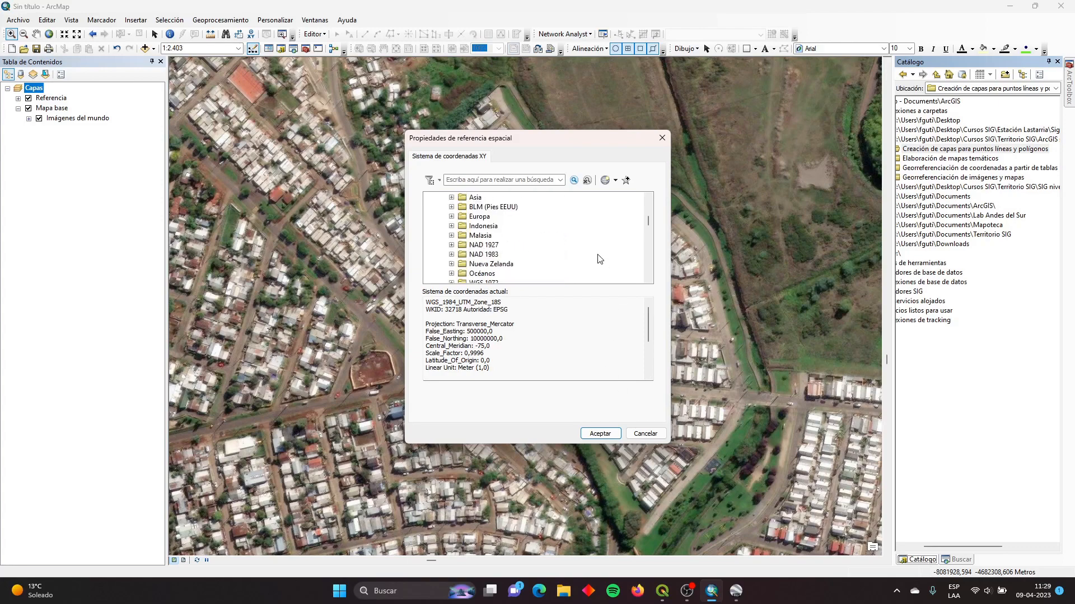
{"action": "scroll", "coordinate": [453, 238], "scroll_direction": "down", "scroll_amount": 10}
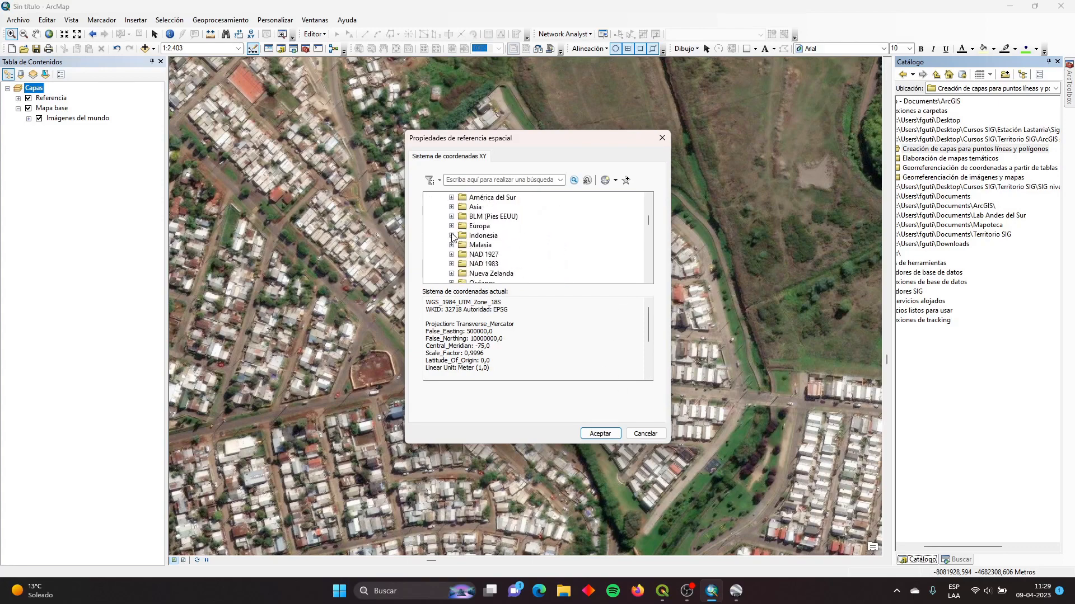
{"action": "scroll", "coordinate": [494, 242], "scroll_direction": "down", "scroll_amount": 15}
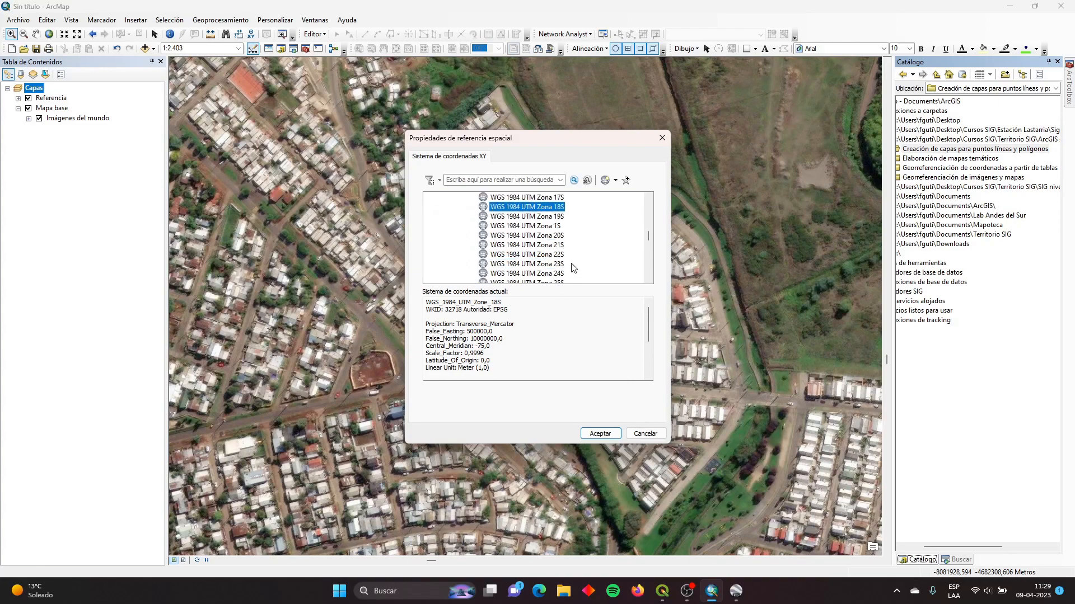
{"action": "left_click", "coordinate": [616, 434]}
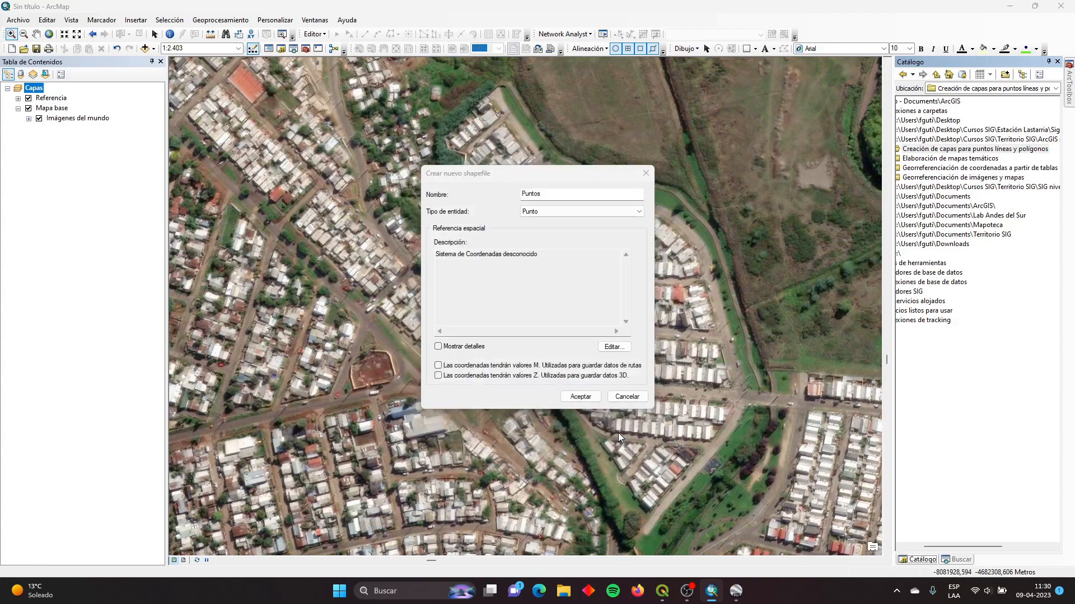
{"action": "left_click", "coordinate": [594, 399]}
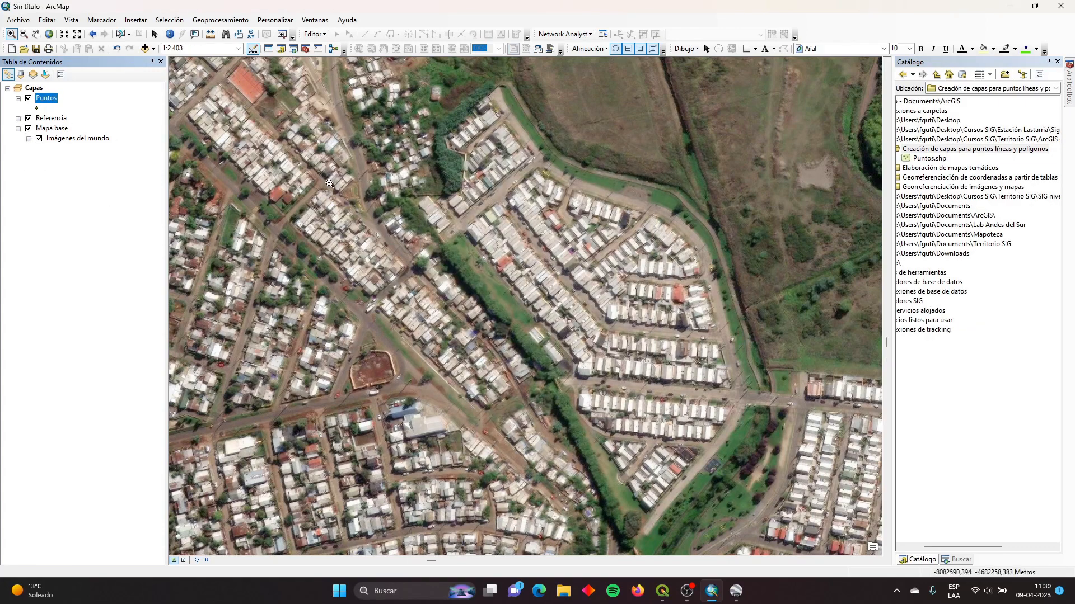
Start another new shapefile in the same catalog folder, named Lineas, with entity type Polilínea.
{"action": "left_click_drag", "start_coordinate": [932, 547], "coordinate": [912, 549]}
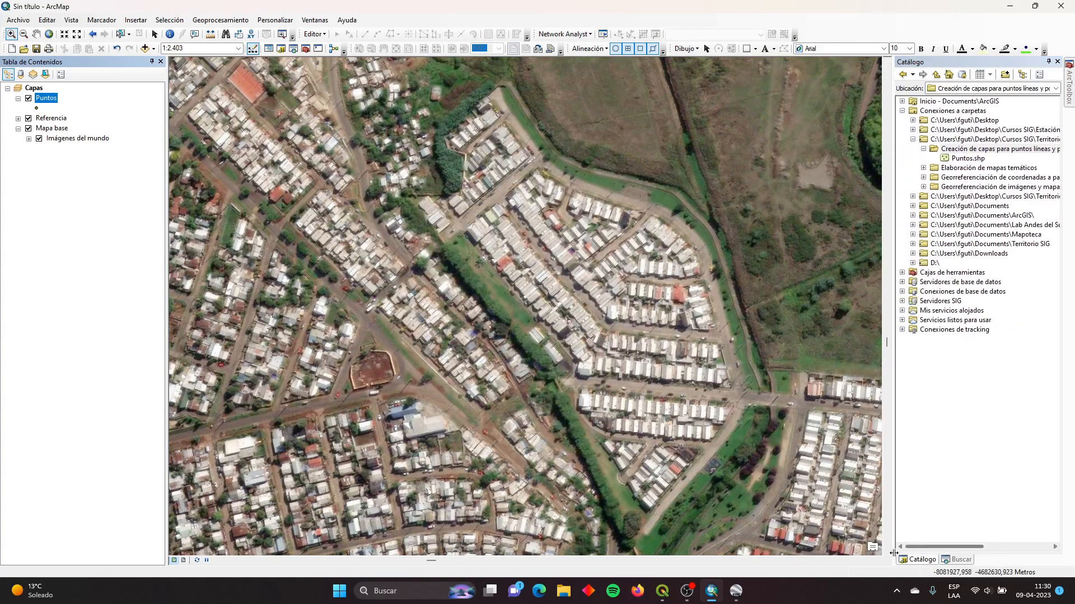
{"action": "right_click", "coordinate": [962, 150]}
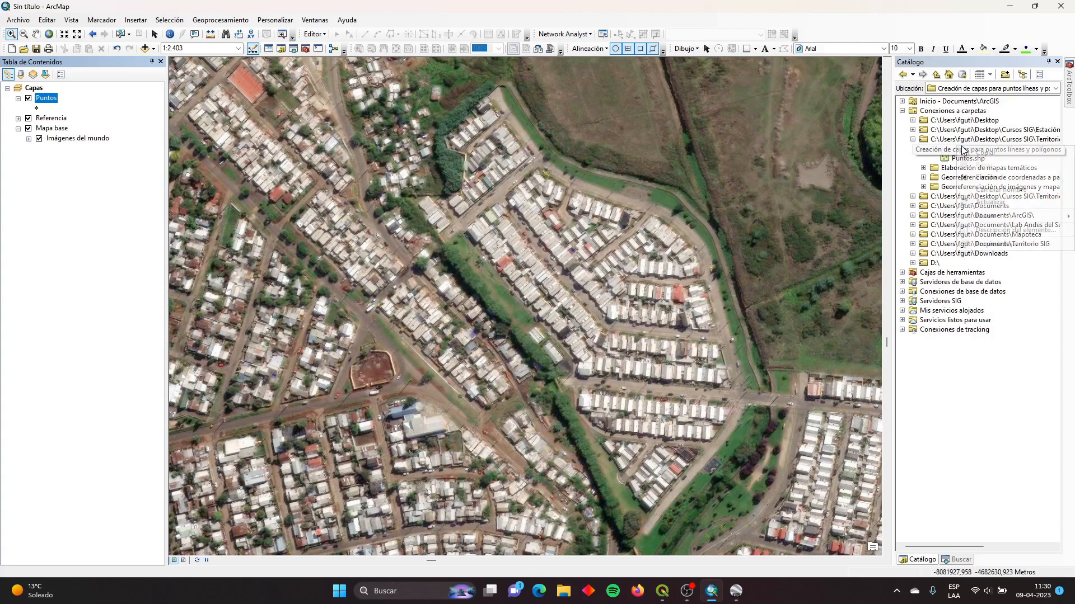
{"action": "mouse_move", "coordinate": [1009, 220]}
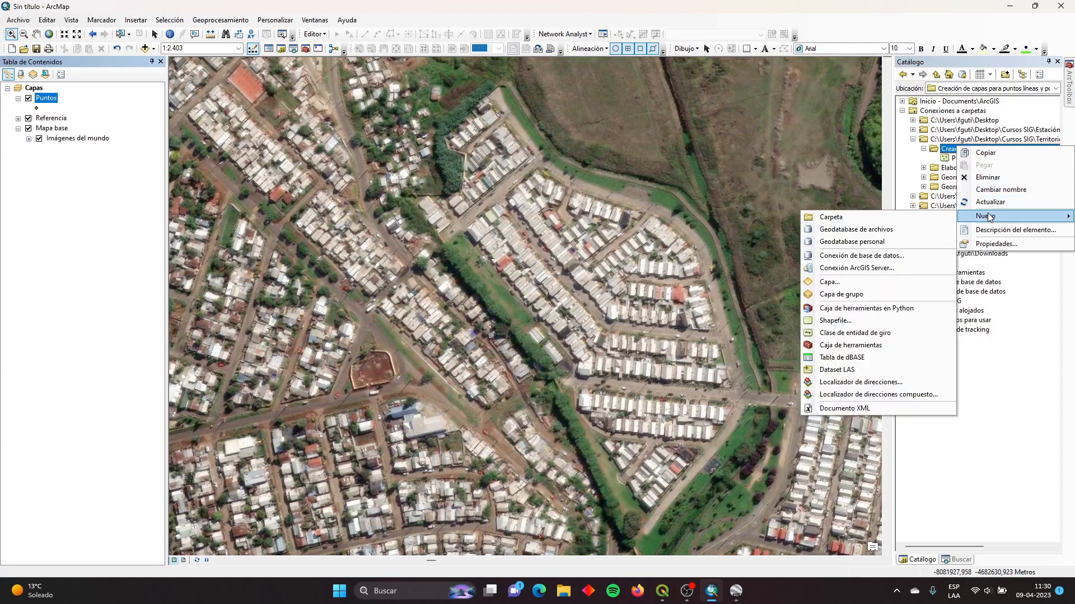
{"action": "left_click", "coordinate": [838, 320]}
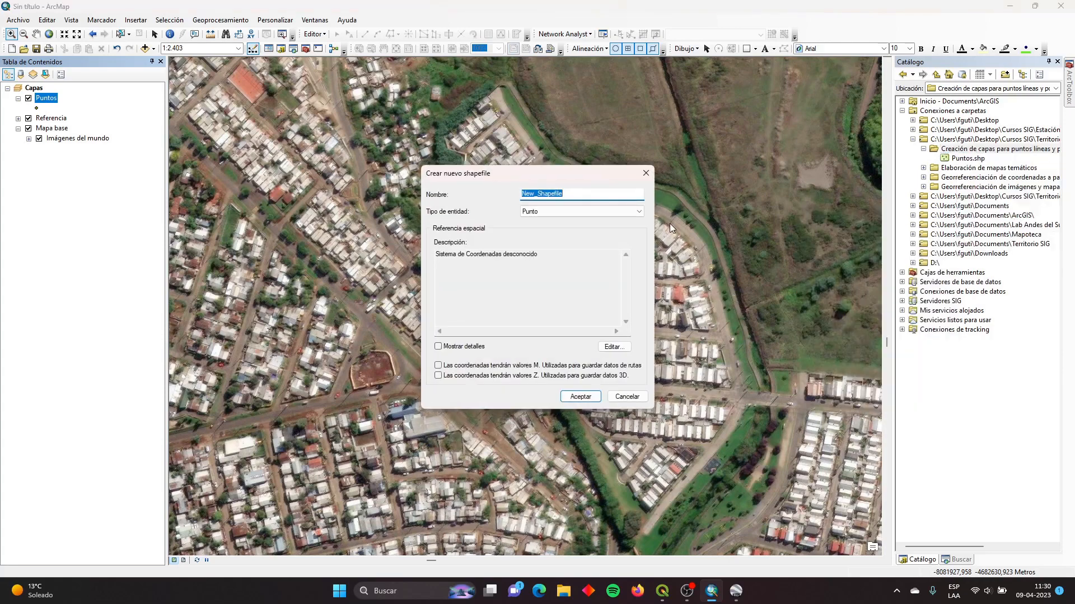
{"action": "type", "text": "Lineas"}
{"action": "left_click", "coordinate": [576, 213]}
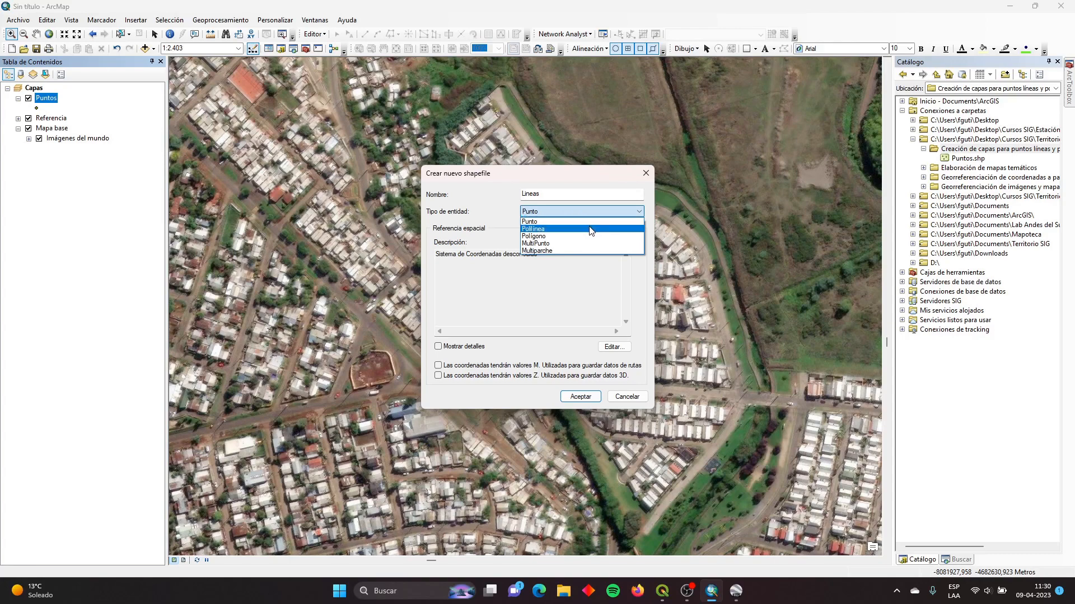
{"action": "left_click", "coordinate": [591, 230]}
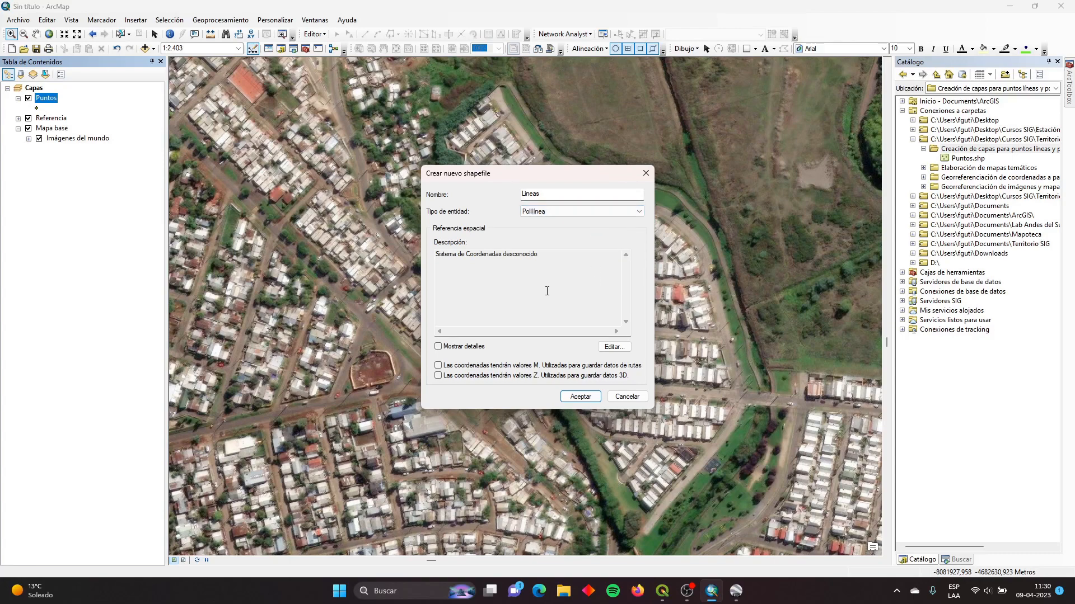
Set the spatial reference of the Lineas shapefile to WGS 1984 UTM Zona 18S from the projected UTM, WGS 1984, Hemisferio Sur folder.
{"action": "left_click", "coordinate": [605, 348]}
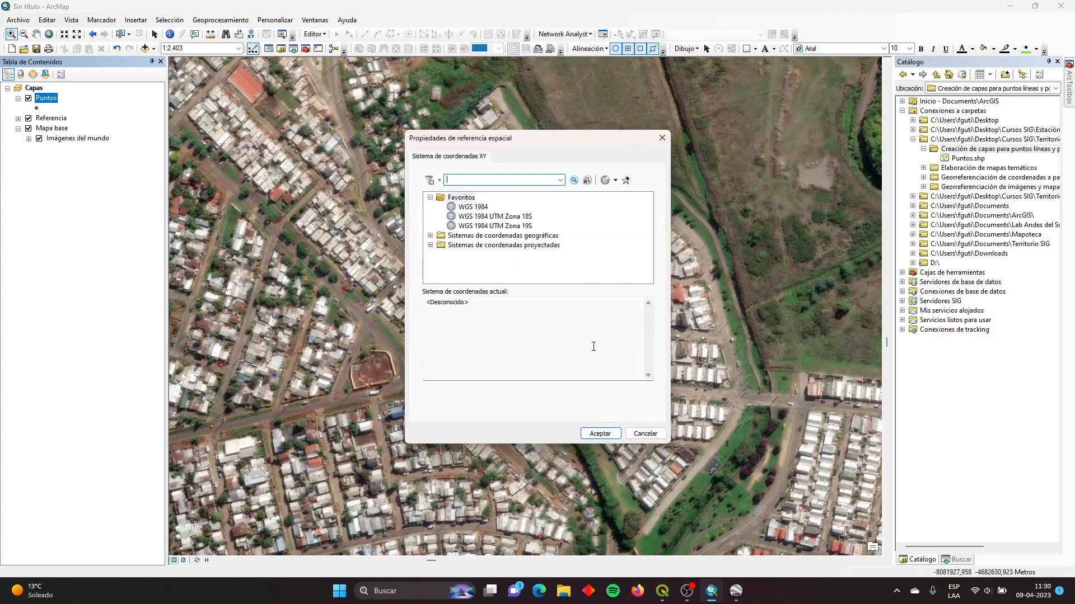
{"action": "left_click", "coordinate": [482, 217]}
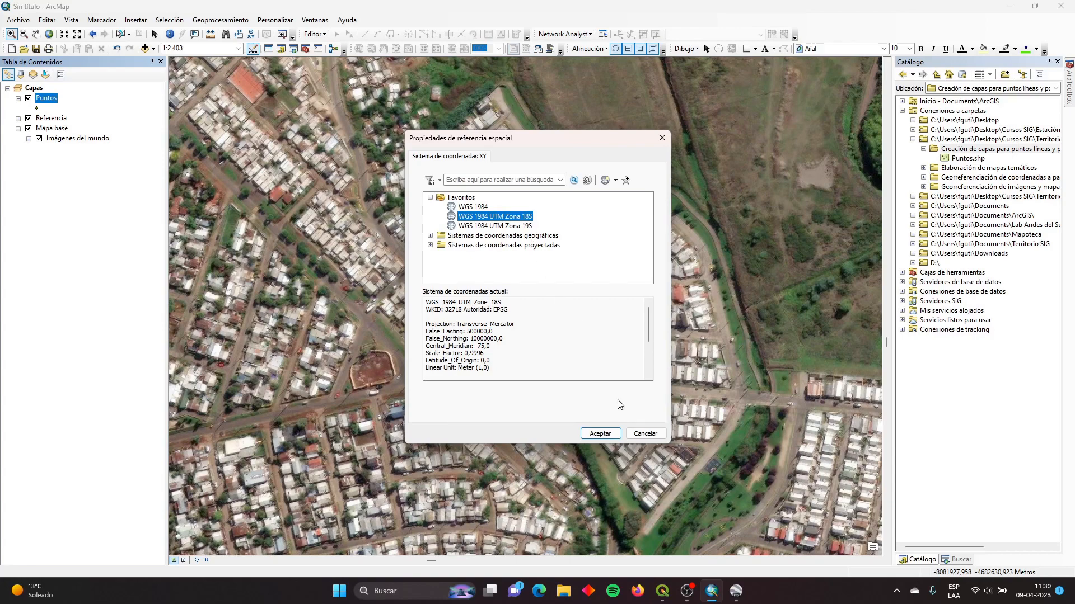
{"action": "left_click", "coordinate": [430, 244]}
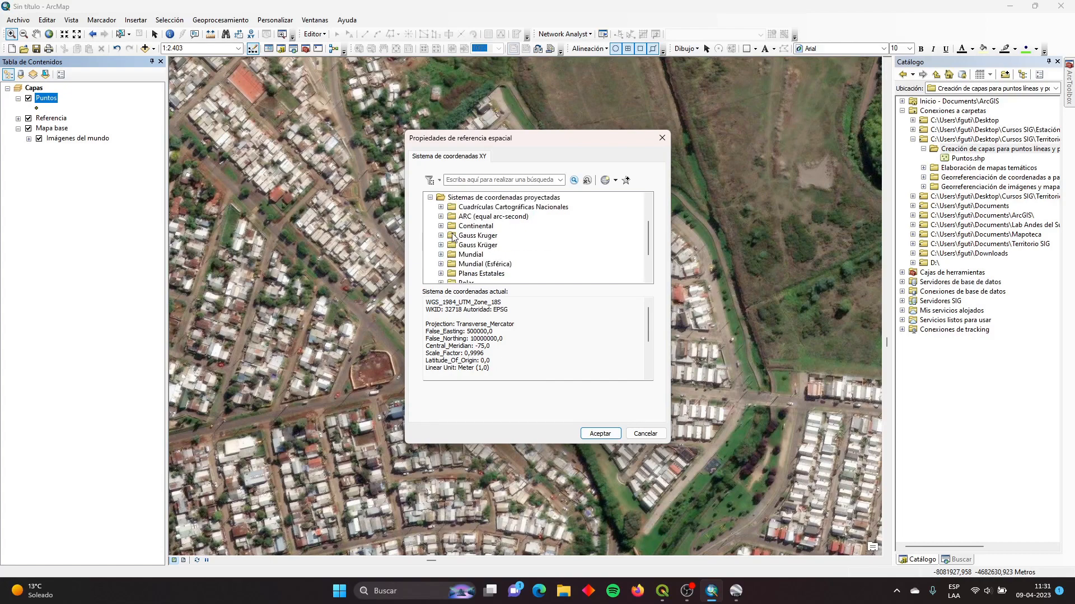
{"action": "left_click", "coordinate": [440, 273]}
{"action": "scroll", "coordinate": [507, 264], "scroll_direction": "down", "scroll_amount": 2}
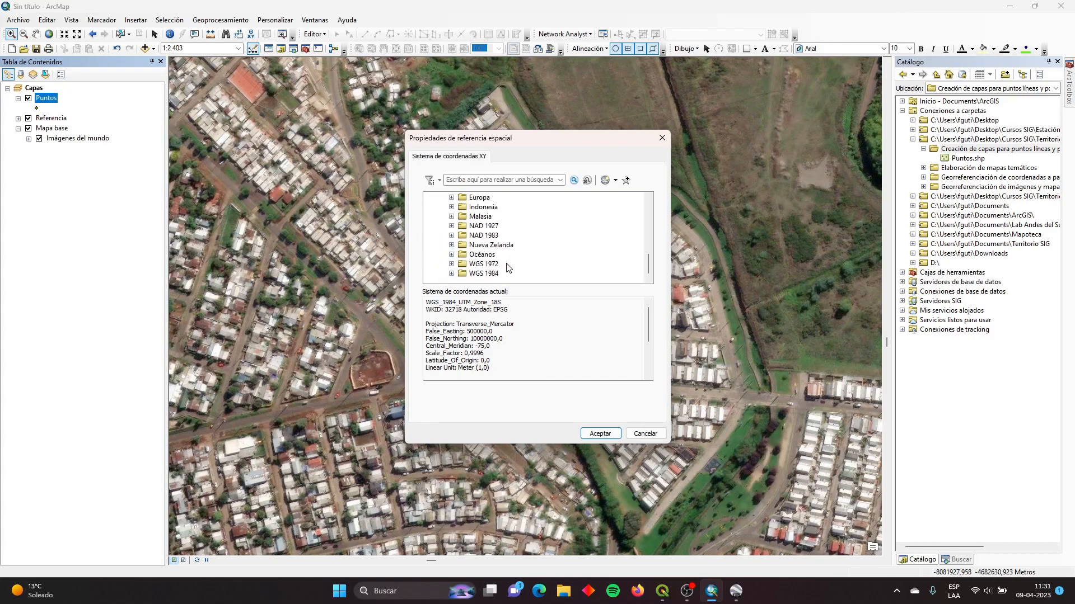
{"action": "left_click", "coordinate": [452, 273]}
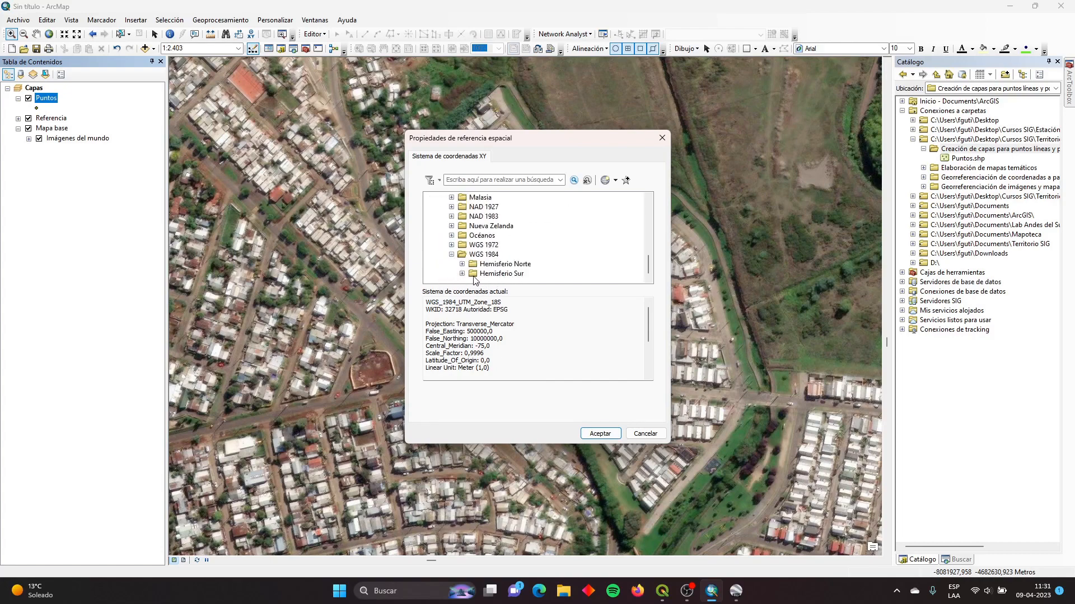
{"action": "left_click", "coordinate": [462, 274]}
{"action": "scroll", "coordinate": [557, 264], "scroll_direction": "down", "scroll_amount": 5}
{"action": "scroll", "coordinate": [560, 241], "scroll_direction": "up", "scroll_amount": 2}
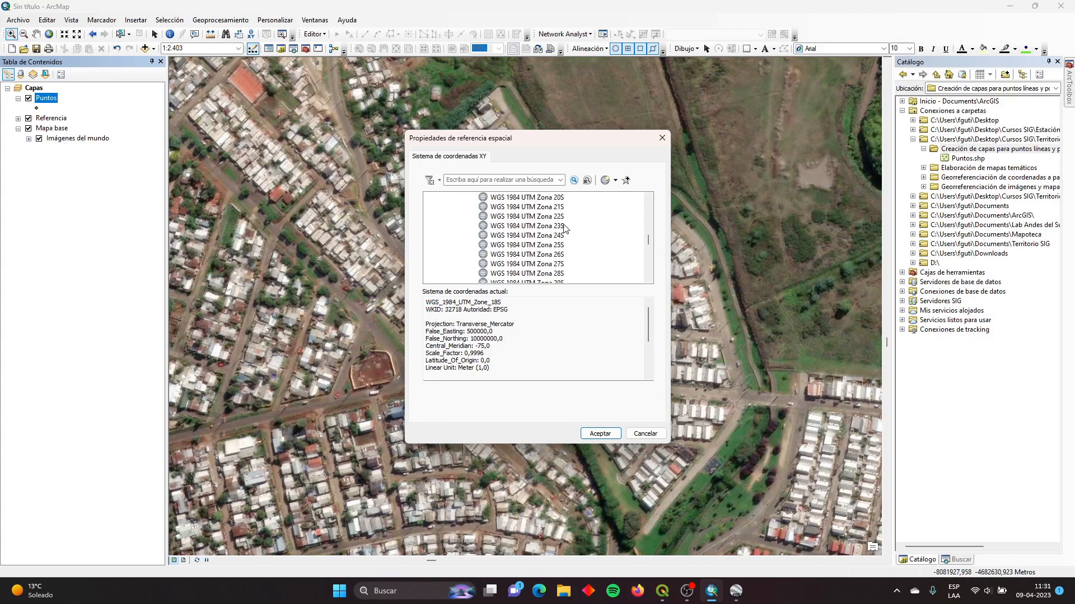
{"action": "left_click", "coordinate": [562, 226]}
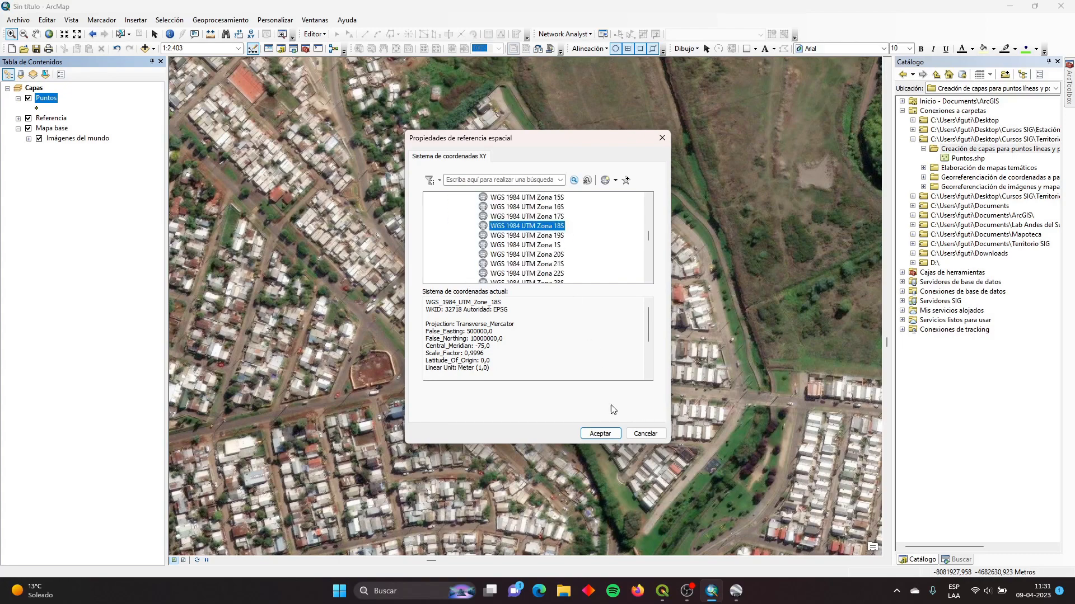
{"action": "left_click", "coordinate": [612, 435]}
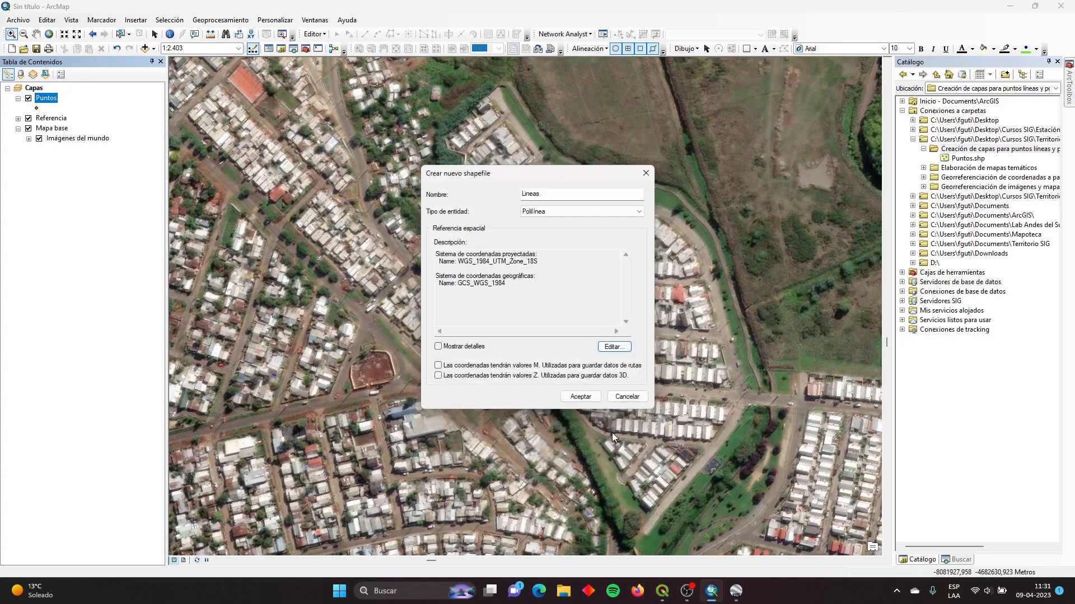
Create the Lineas shapefile and start another new shapefile in the same folder, named Poligonos, with entity type Polígono.
{"action": "left_click", "coordinate": [582, 396]}
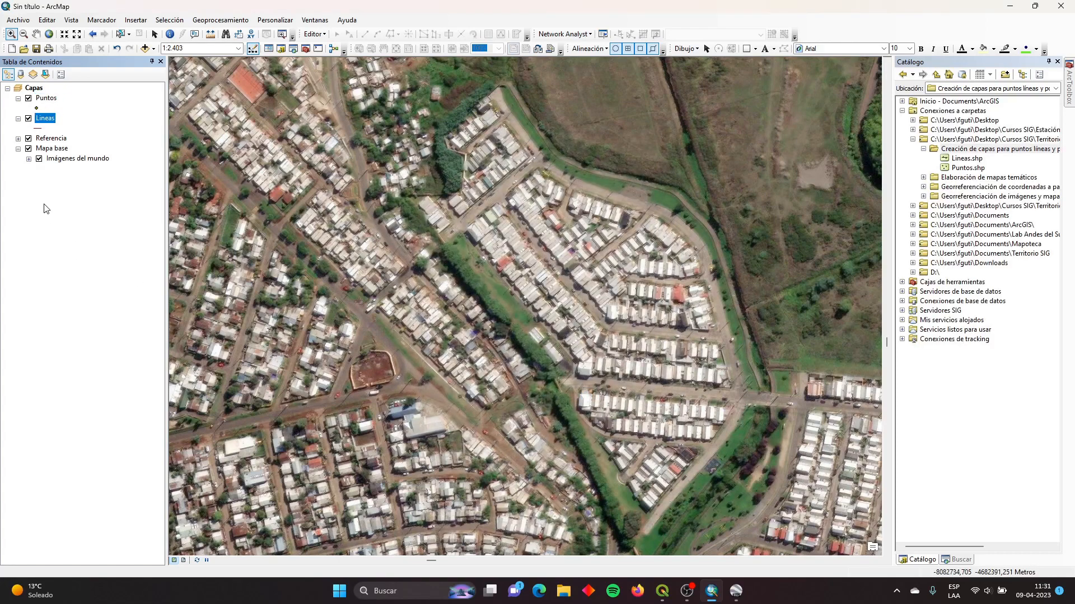
{"action": "right_click", "coordinate": [963, 152]}
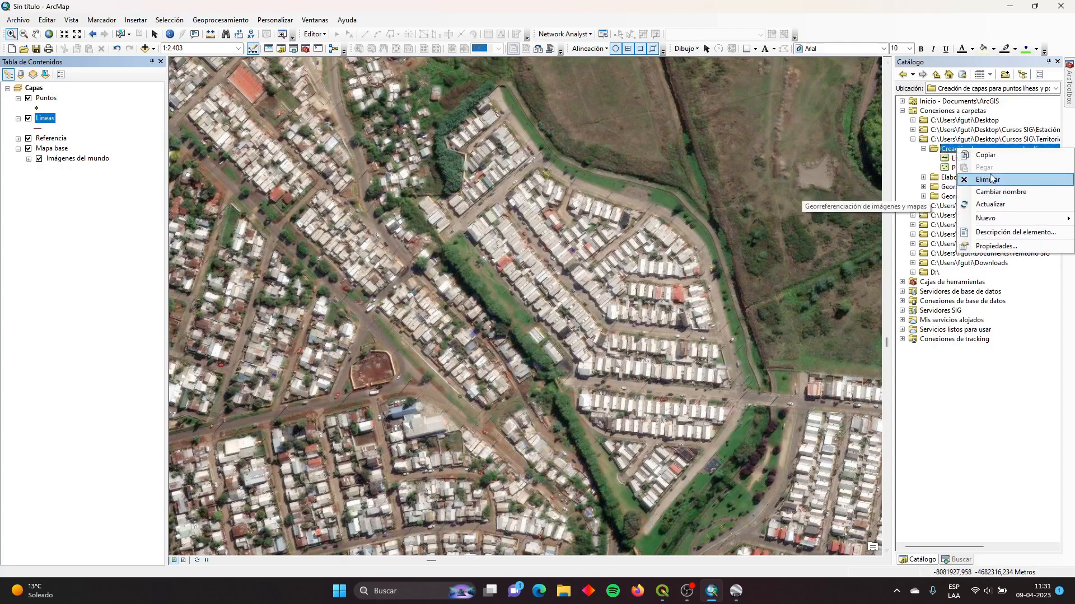
{"action": "mouse_move", "coordinate": [1039, 219]}
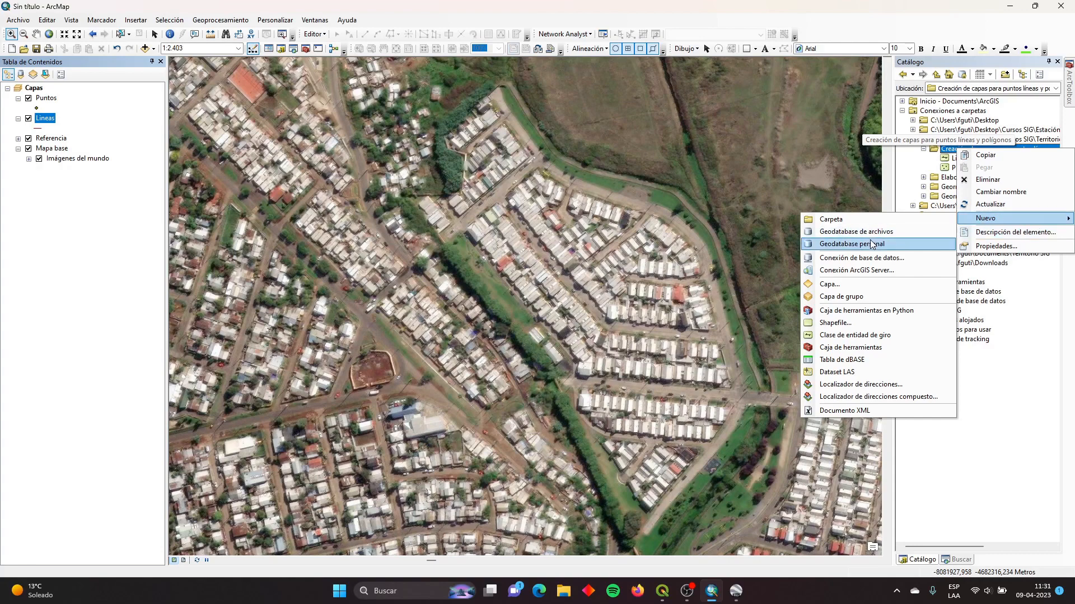
{"action": "left_click", "coordinate": [846, 325]}
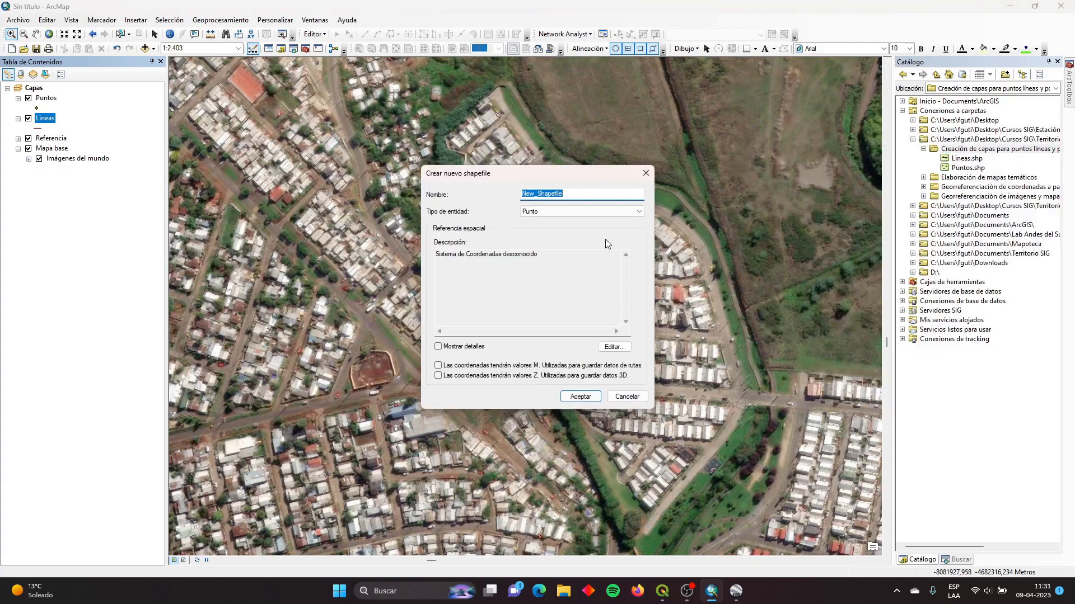
{"action": "type", "text": "Poligonos"}
{"action": "left_click", "coordinate": [549, 214]}
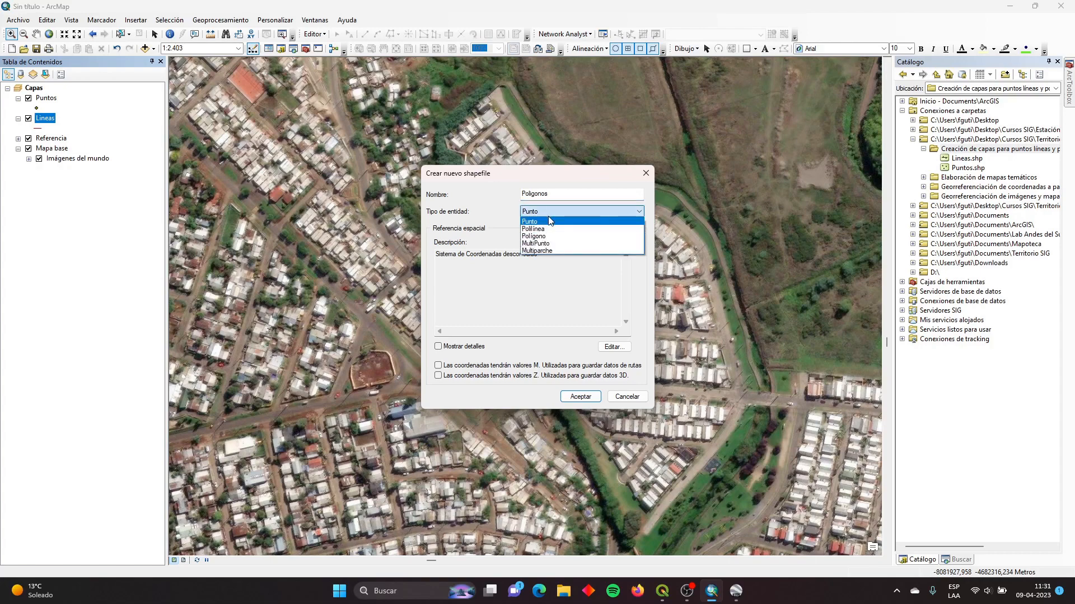
{"action": "left_click", "coordinate": [559, 227]}
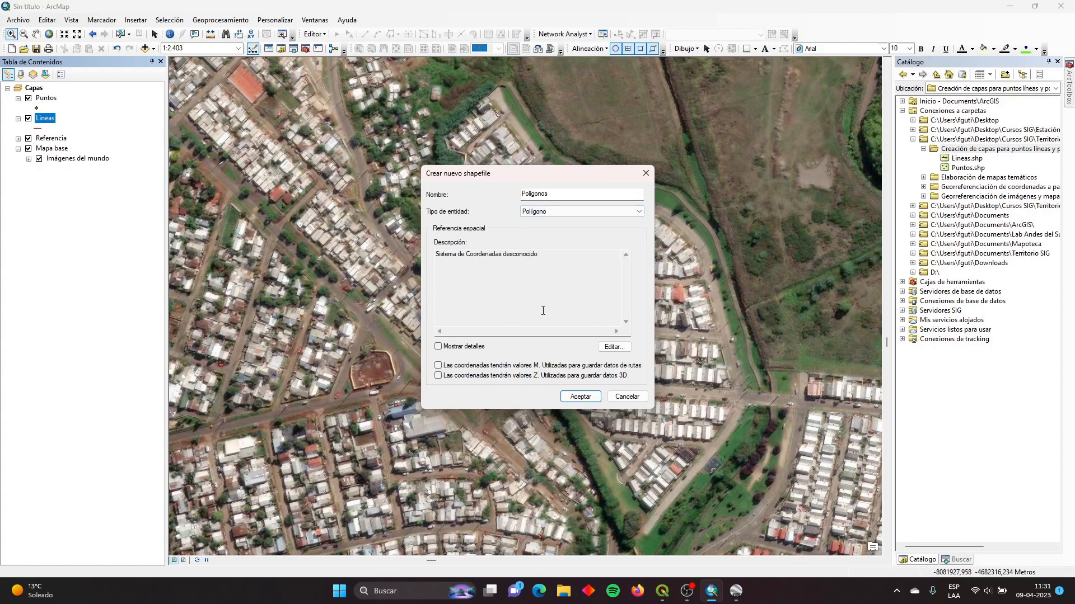
Assign WGS 1984 UTM Zona 18S from the favourite coordinate systems and create the Poligonos shapefile.
{"action": "left_click", "coordinate": [610, 346]}
{"action": "left_click", "coordinate": [513, 218]}
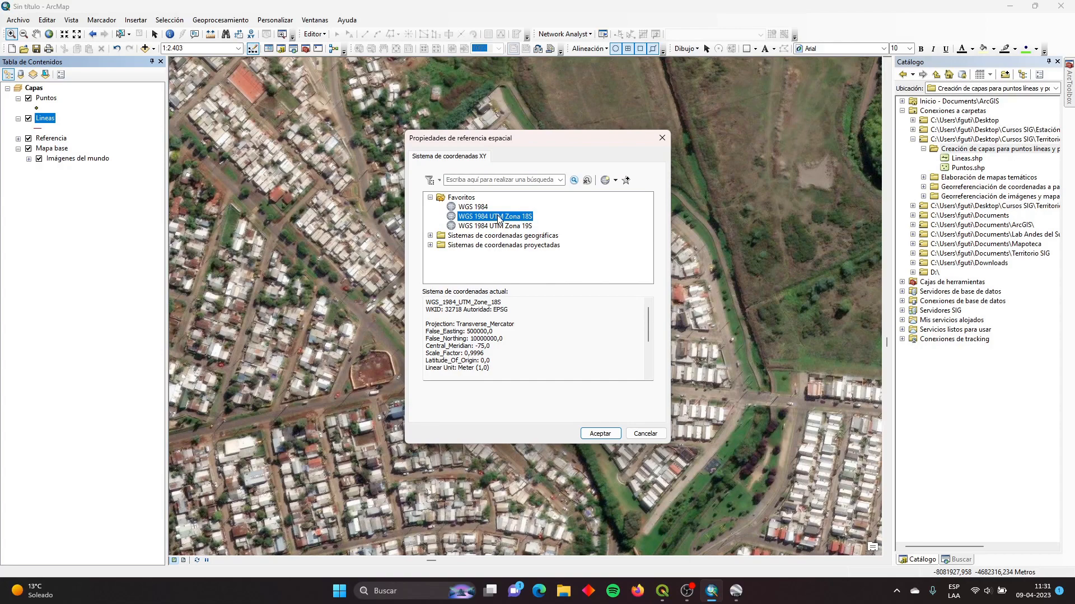
{"action": "left_click", "coordinate": [594, 436]}
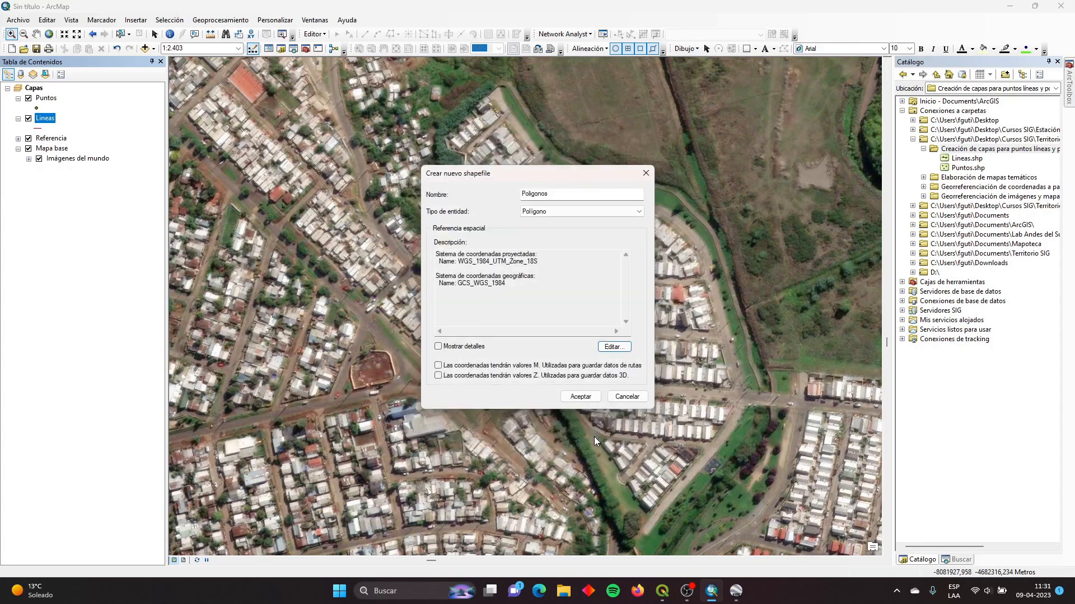
{"action": "left_click", "coordinate": [592, 399]}
{"action": "left_click", "coordinate": [22, 233]}
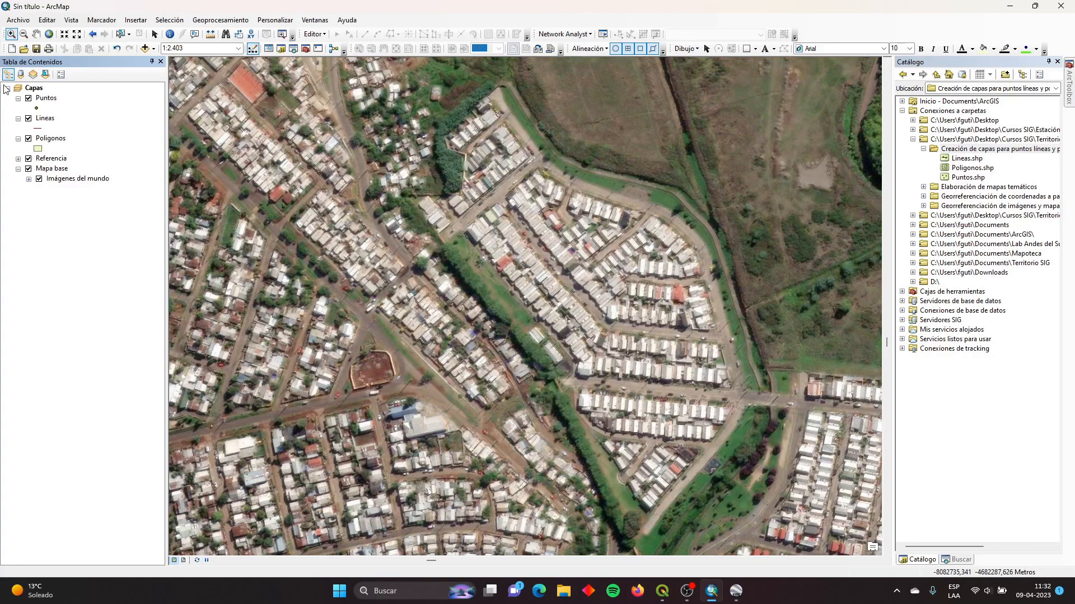
Open the attribute table of the Puntos layer, review its FID, Shape and Id fields, and start adding a field.
{"action": "right_click", "coordinate": [56, 101]}
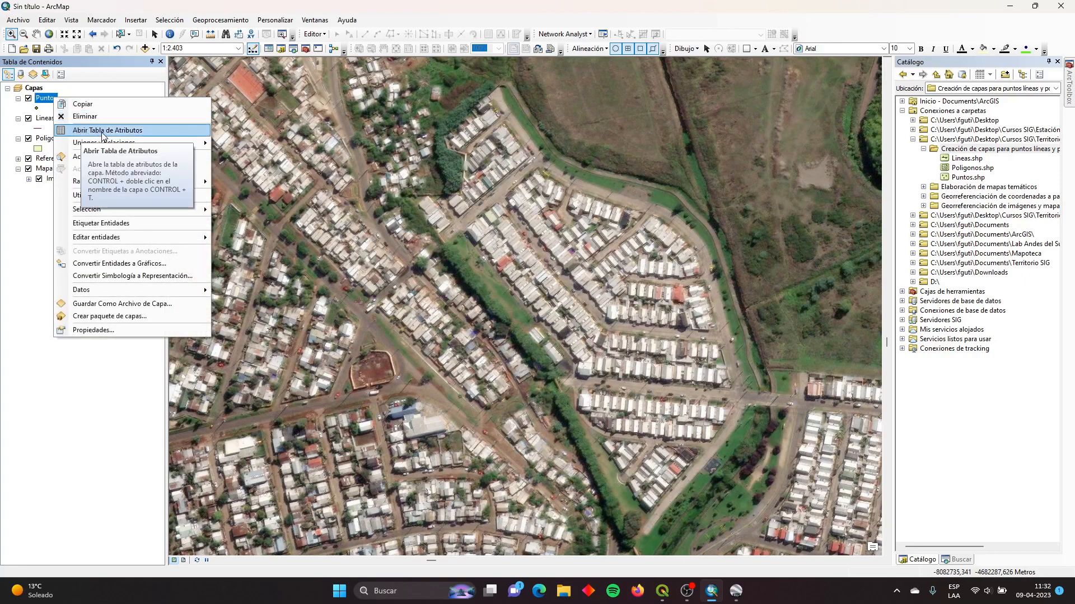
{"action": "left_click", "coordinate": [103, 131]}
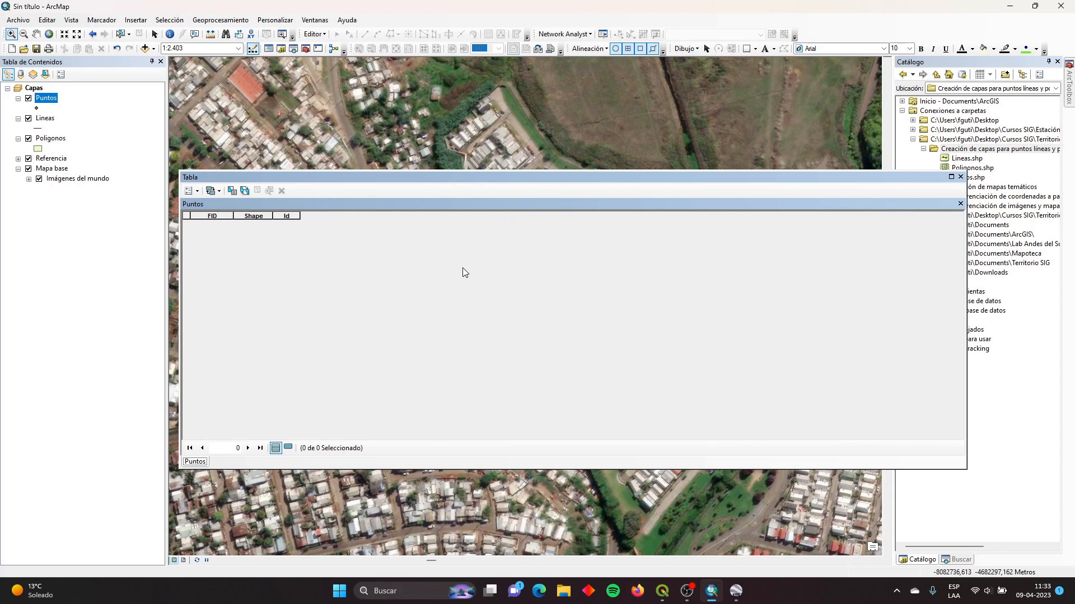
{"action": "left_click", "coordinate": [214, 217]}
{"action": "left_click", "coordinate": [289, 216]}
{"action": "left_click", "coordinate": [219, 217]}
{"action": "left_click", "coordinate": [253, 216]}
{"action": "left_click", "coordinate": [197, 192]}
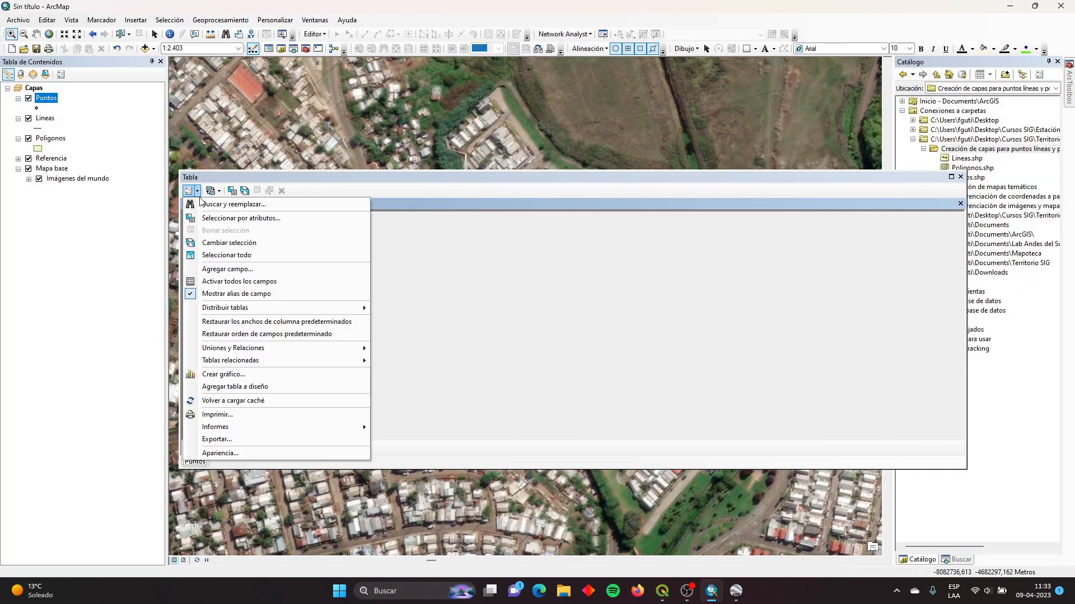
{"action": "left_click", "coordinate": [249, 270]}
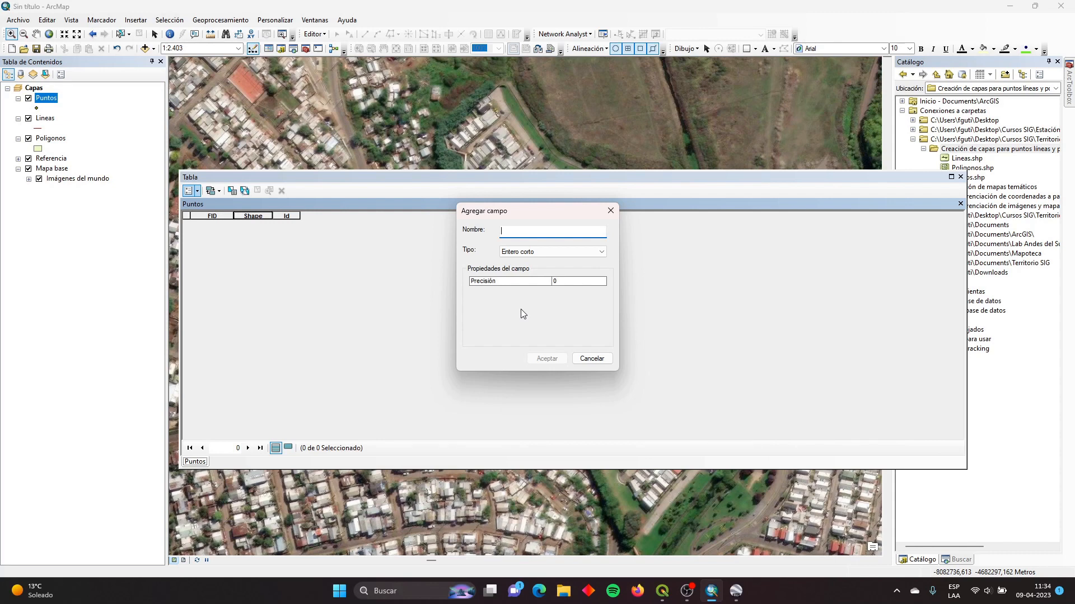
{"action": "type", "text": "SSSSSSSSSSSSSSSSSSSSSSSSS"}
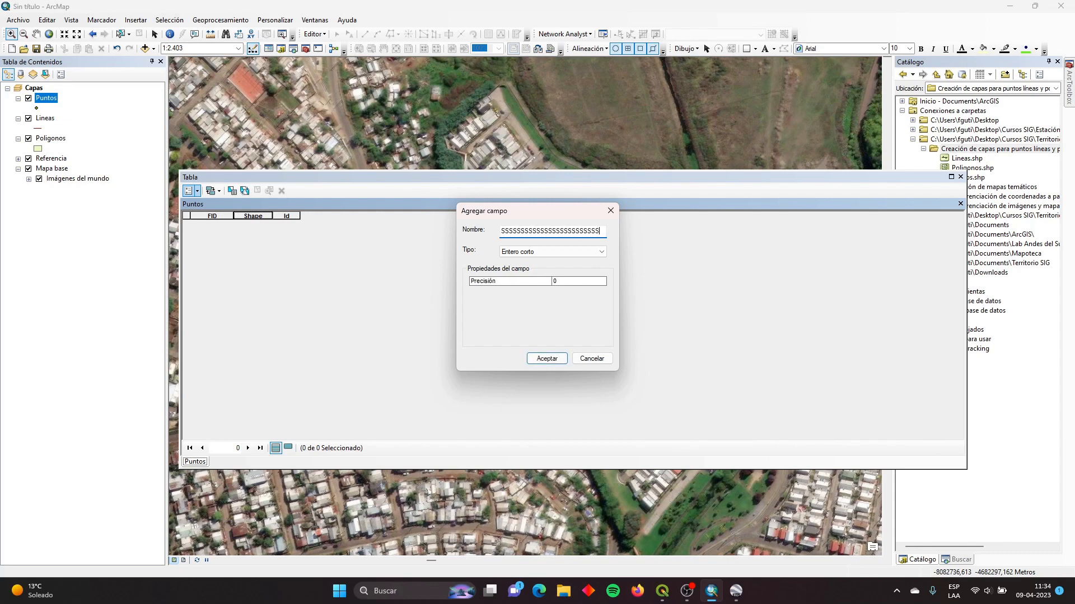
{"action": "key", "text": "BackSpace"}
{"action": "key", "text": "BackSpace"}
{"action": "key", "text": "BackSpace"}
{"action": "key", "text": "BackSpace"}
{"action": "key", "text": "BackSpace"}
{"action": "key", "text": "BackSpace"}
{"action": "key", "text": "BackSpace"}
{"action": "key", "text": "BackSpace"}
{"action": "key", "text": "BackSpace"}
{"action": "key", "text": "BackSpace"}
{"action": "key", "text": "BackSpace"}
{"action": "key", "text": "BackSpace"}
{"action": "key", "text": "BackSpace"}
{"action": "key", "text": "BackSpace"}
{"action": "key", "text": "BackSpace"}
{"action": "key", "text": "BackSpace"}
{"action": "key", "text": "BackSpace"}
{"action": "key", "text": "BackSpace"}
{"action": "key", "text": "BackSpace"}
{"action": "key", "text": "BackSpace"}
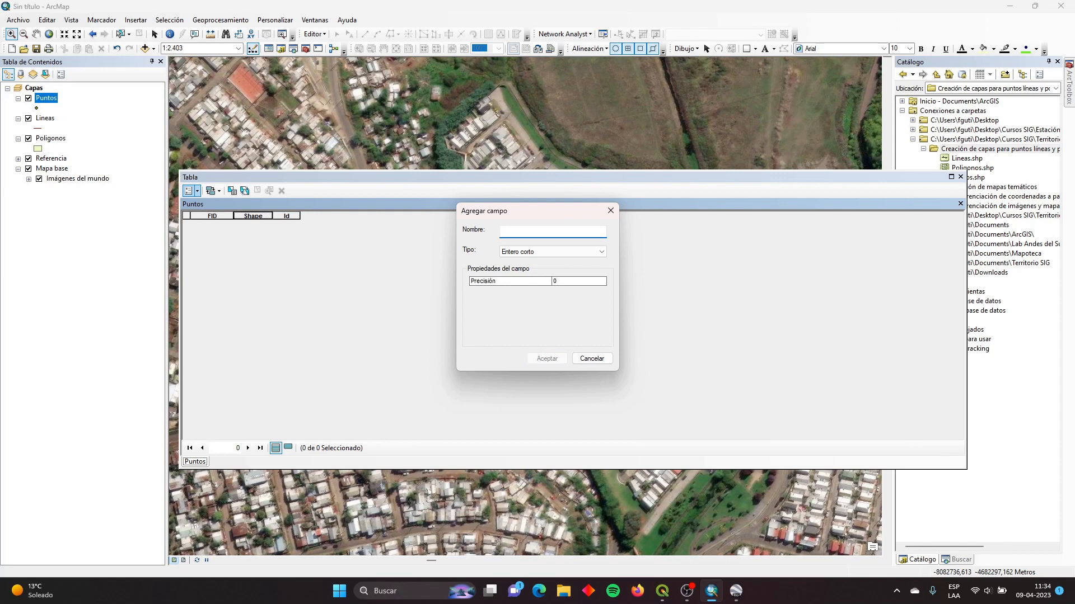
Define the new Puntos field as Nom_Sitio with type Texto, add it and close the attribute table.
{"action": "type", "text": "Nomb"}
{"action": "type", "text": "Sitio"}
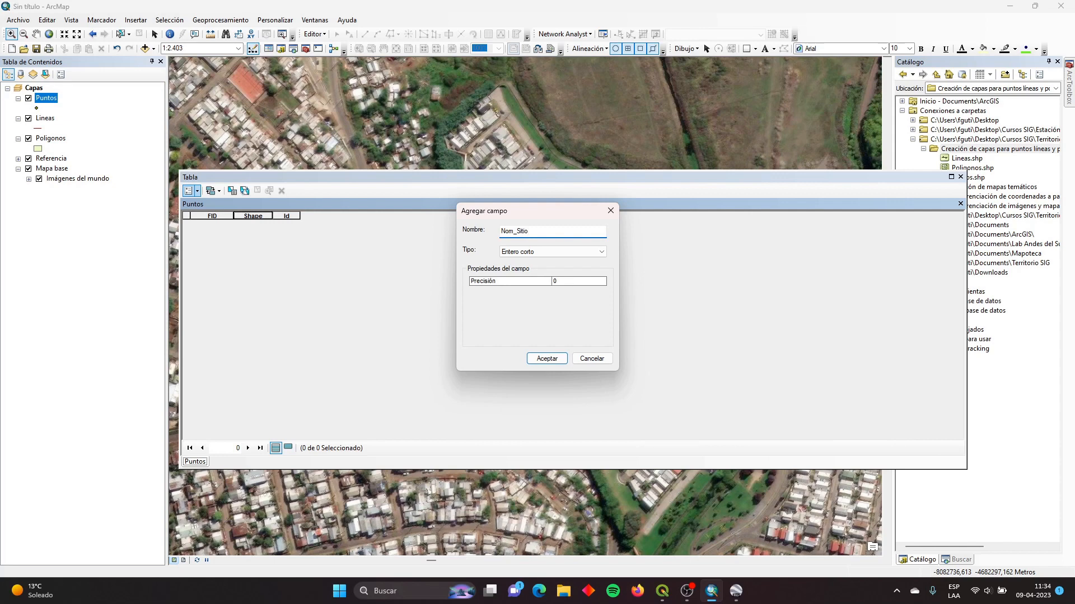
{"action": "left_click", "coordinate": [572, 250]}
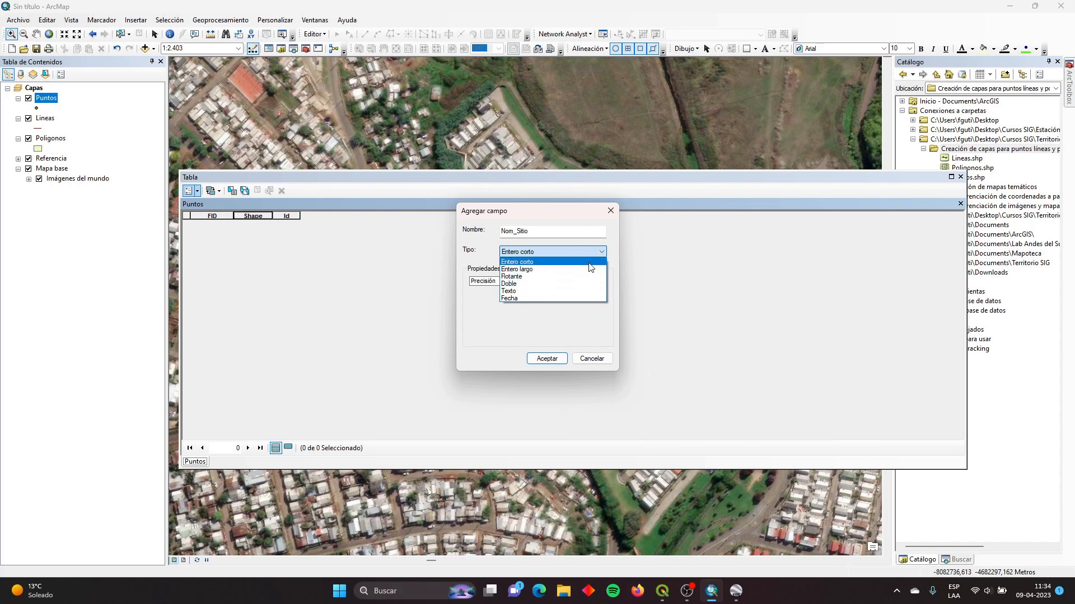
{"action": "left_click", "coordinate": [529, 292]}
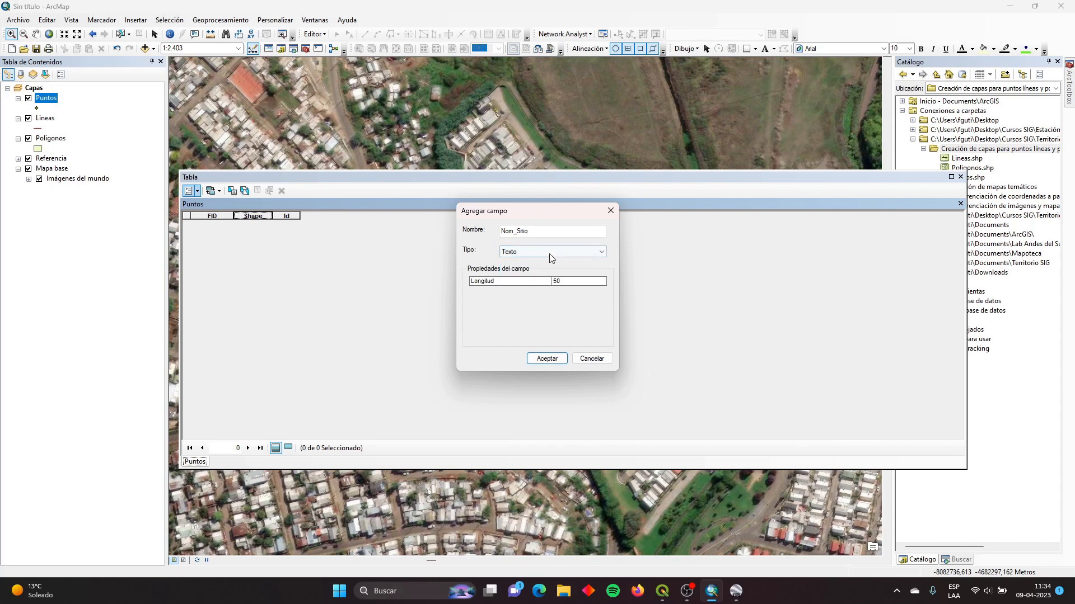
{"action": "left_click", "coordinate": [549, 253]}
{"action": "left_click", "coordinate": [549, 327]}
{"action": "left_click", "coordinate": [557, 359]}
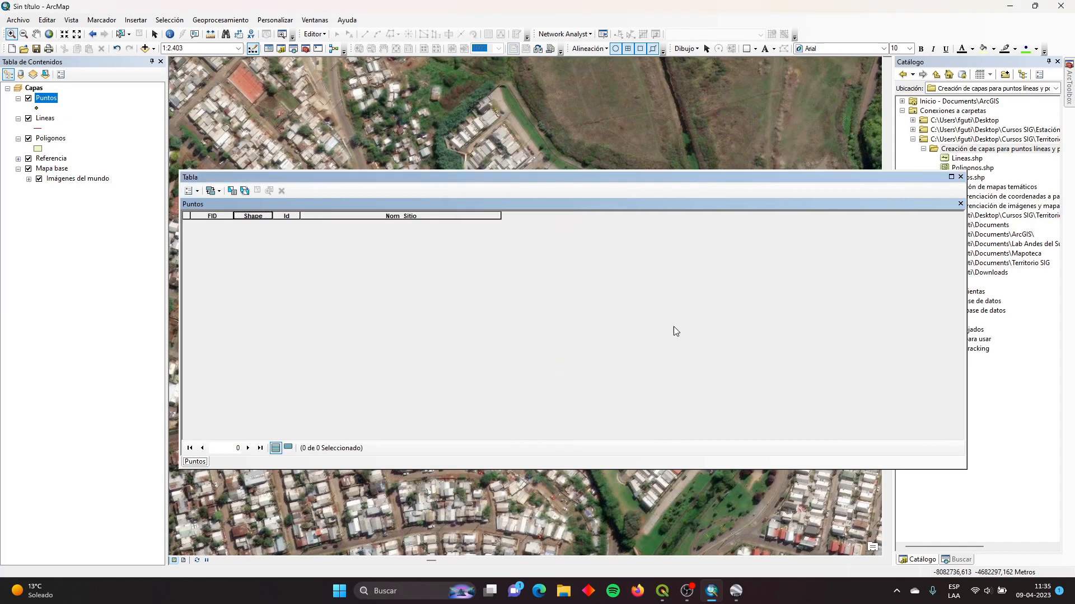
{"action": "left_click_drag", "start_coordinate": [966, 287], "coordinate": [509, 315]}
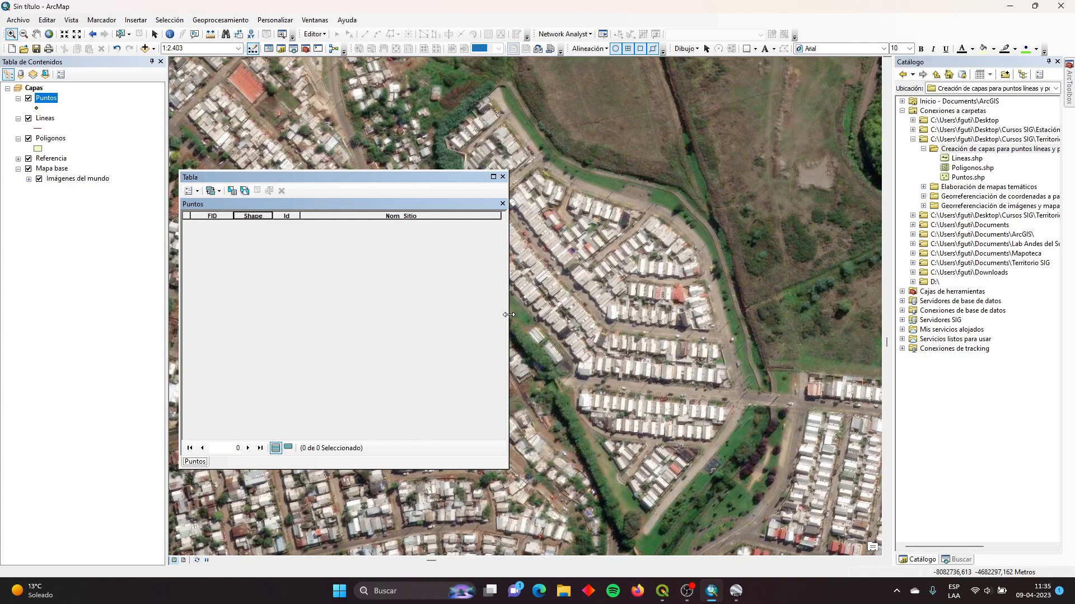
{"action": "left_click", "coordinate": [503, 176]}
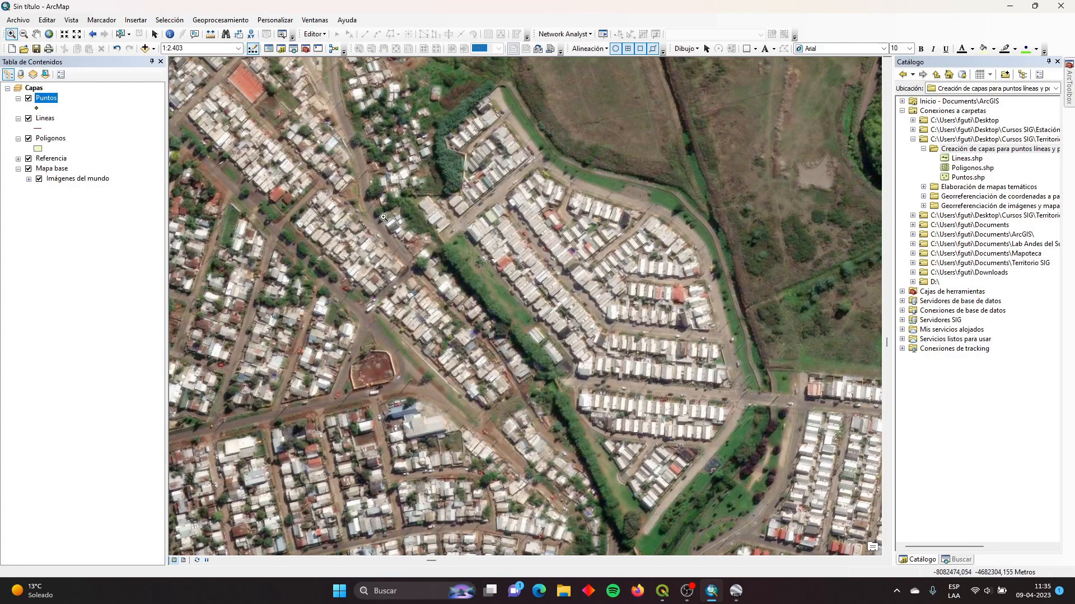
Add a field named Nombre_Via with type Texto to the attribute table of the Lineas layer.
{"action": "right_click", "coordinate": [49, 121]}
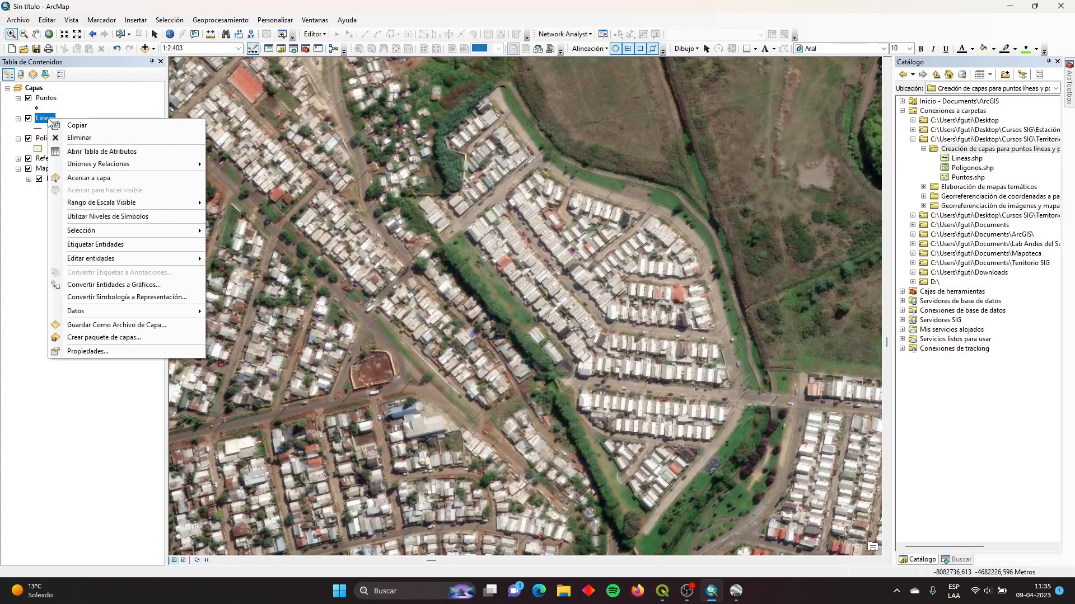
{"action": "left_click", "coordinate": [61, 152]}
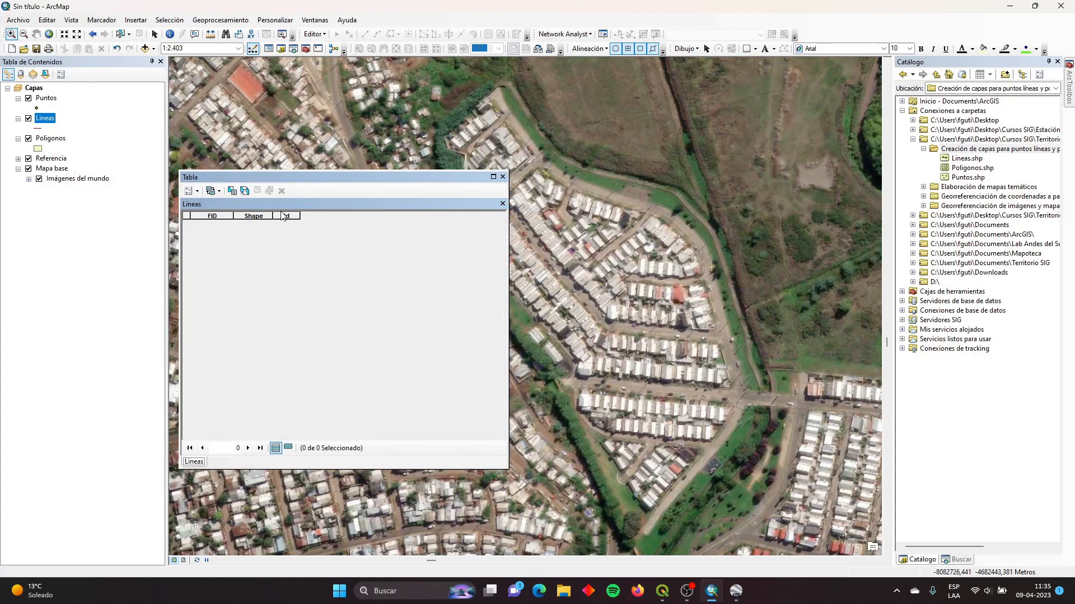
{"action": "left_click", "coordinate": [197, 190]}
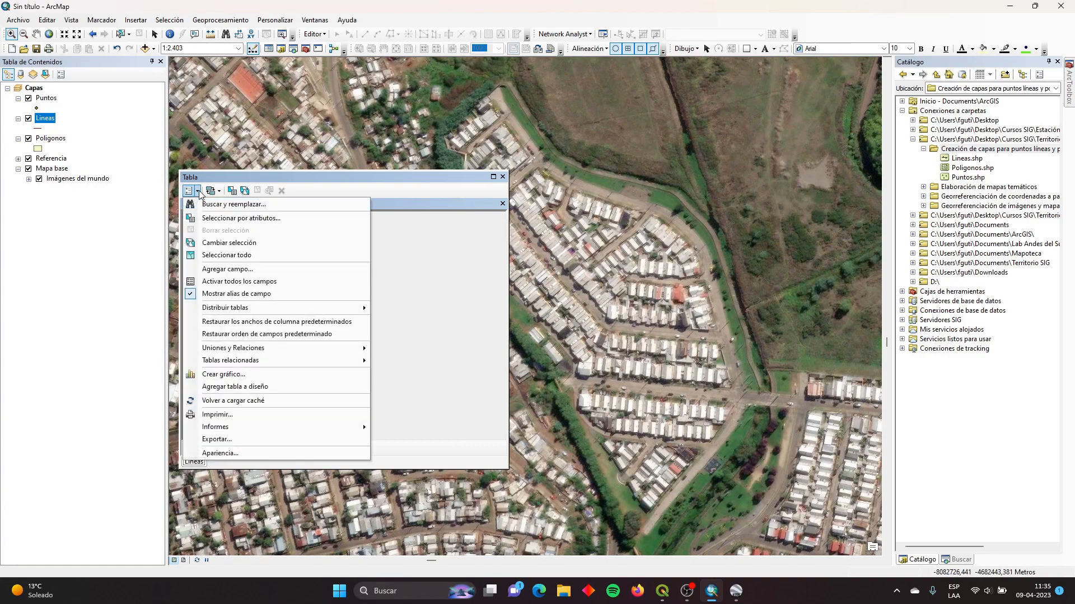
{"action": "left_click", "coordinate": [215, 269]}
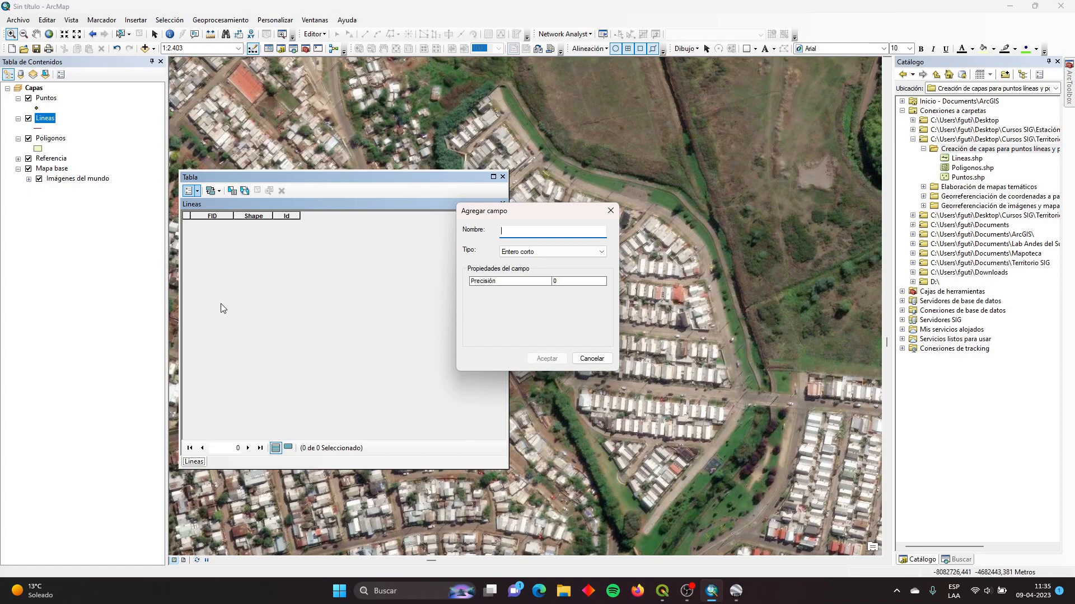
{"action": "type", "text": "n"}
{"action": "key", "text": "BackSpace"}
{"action": "type", "text": "Calle"}
{"action": "double_click", "coordinate": [524, 230]}
{"action": "type", "text": "Nombre_Via"}
{"action": "left_click", "coordinate": [561, 252]}
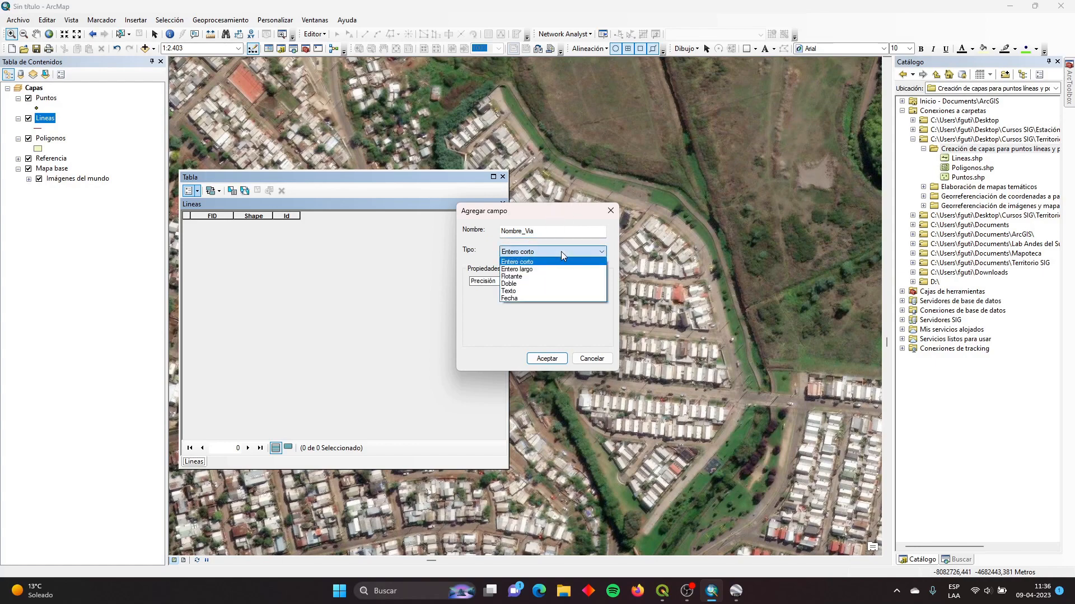
{"action": "left_click", "coordinate": [533, 291]}
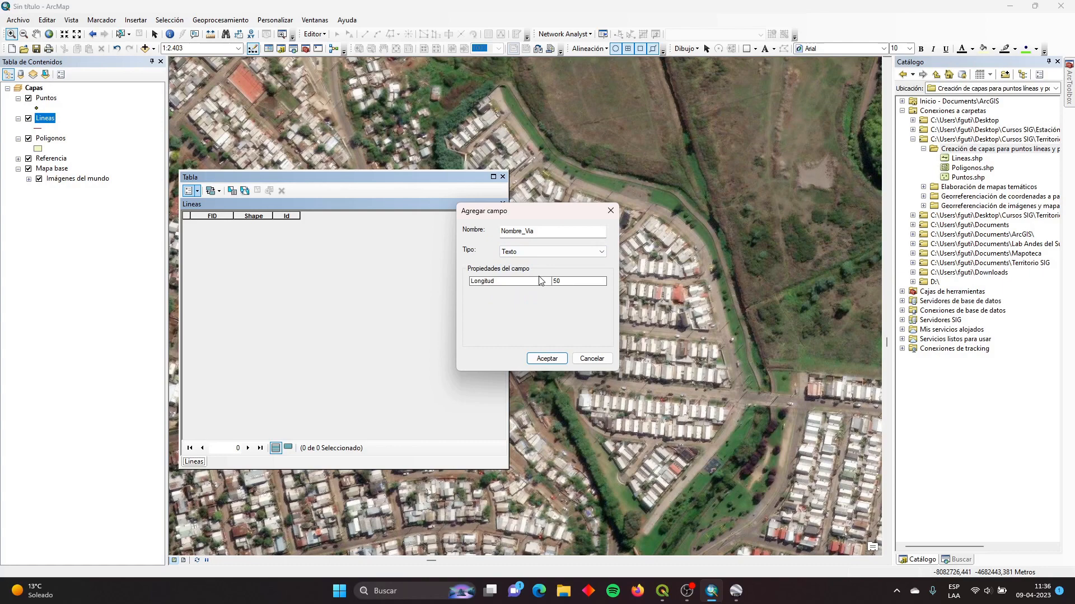
{"action": "left_click", "coordinate": [557, 361]}
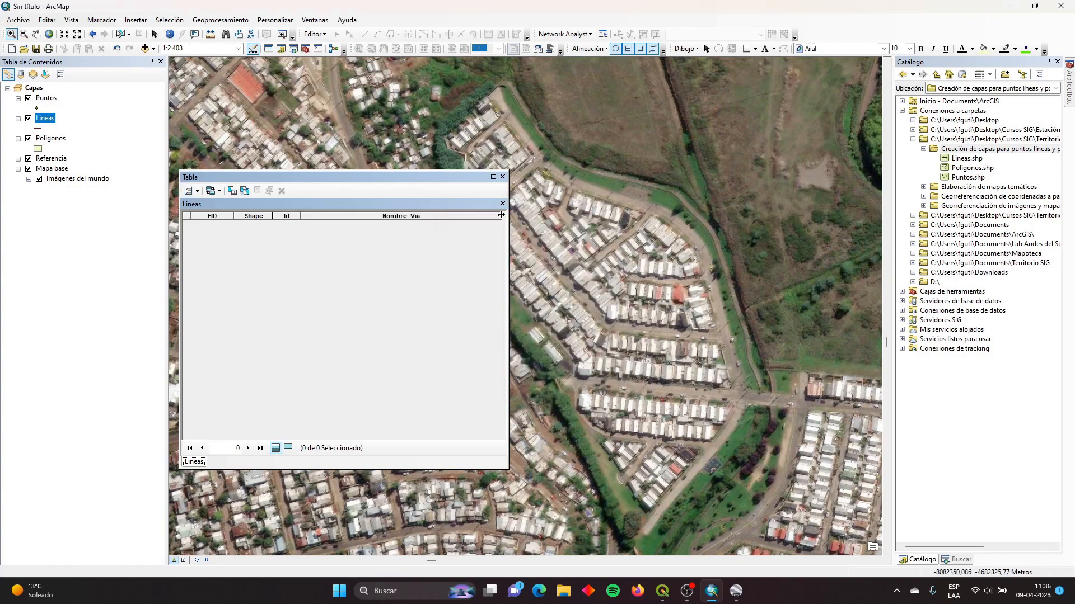
Add a field named Longitud with type Doble and precision 2 to the Lineas table, and close the table.
{"action": "left_click_drag", "start_coordinate": [508, 317], "coordinate": [624, 318]}
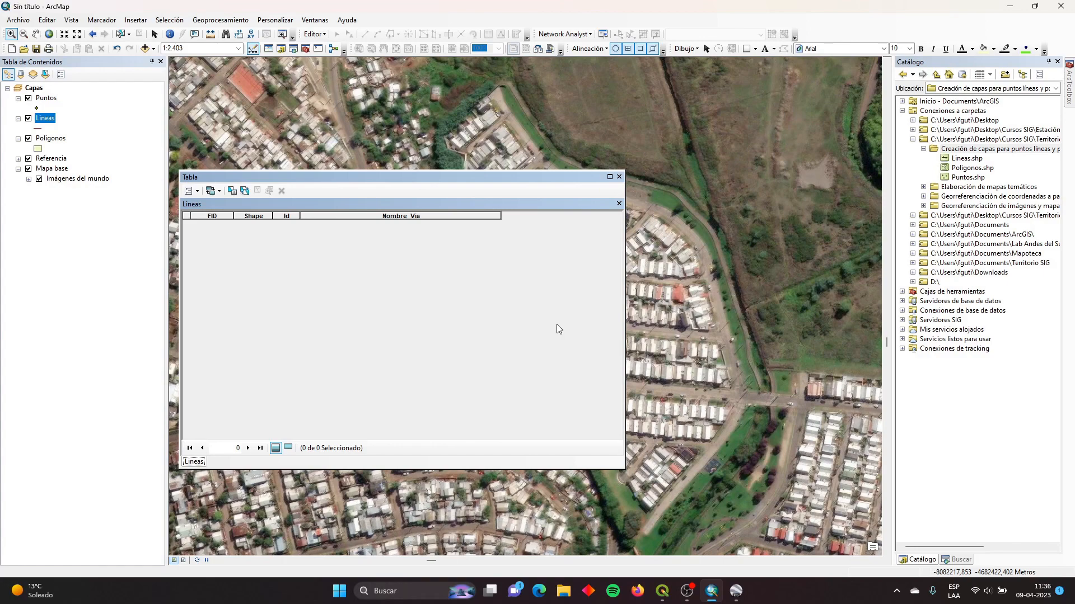
{"action": "left_click", "coordinate": [196, 193]}
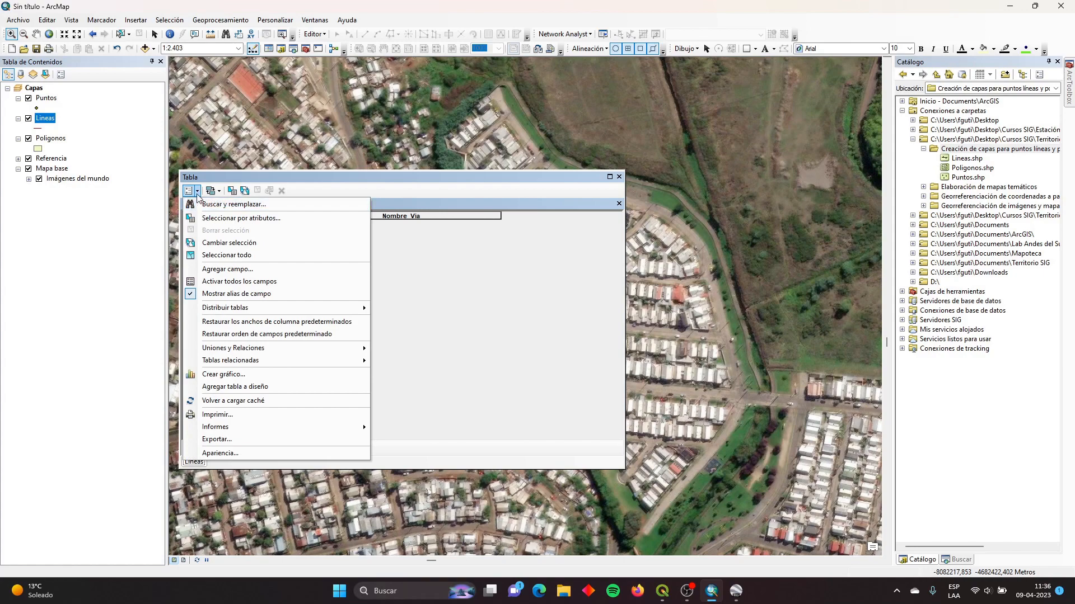
{"action": "left_click", "coordinate": [217, 270]}
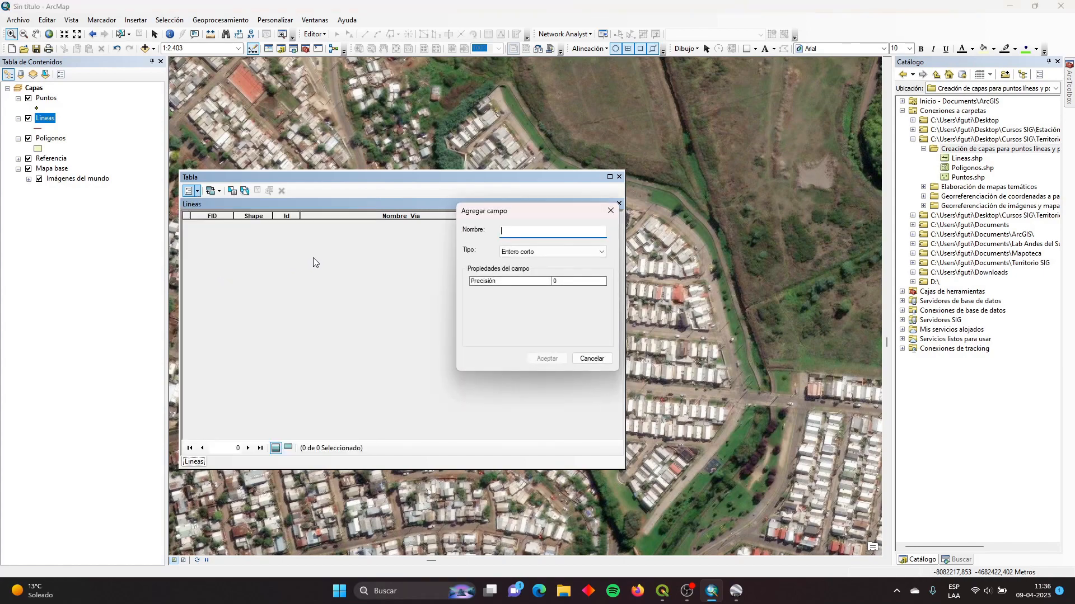
{"action": "type", "text": "Longitud"}
{"action": "left_click", "coordinate": [552, 253]}
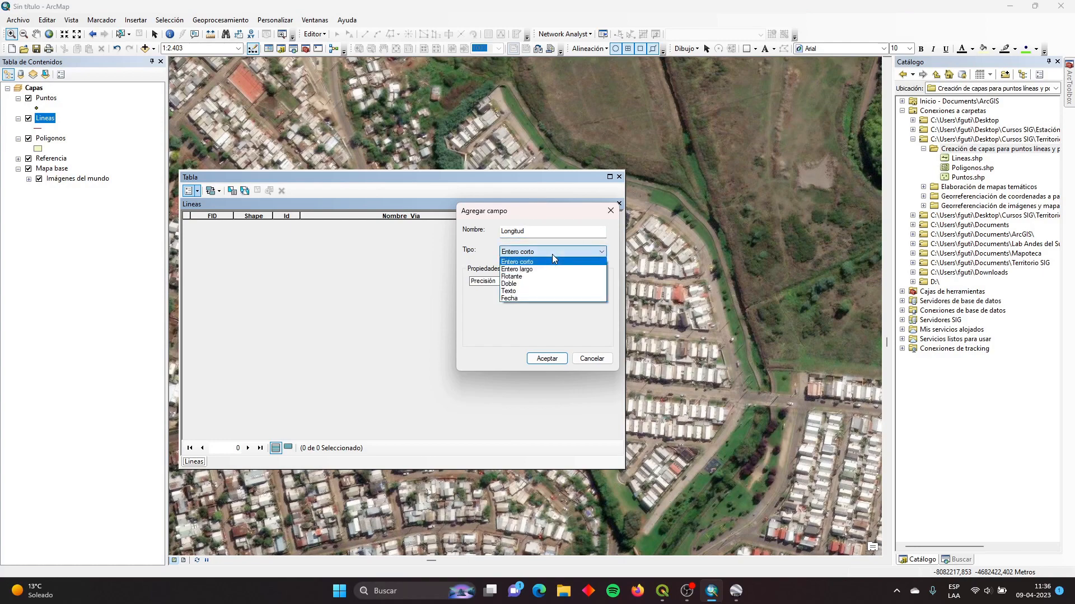
{"action": "left_click", "coordinate": [560, 285]}
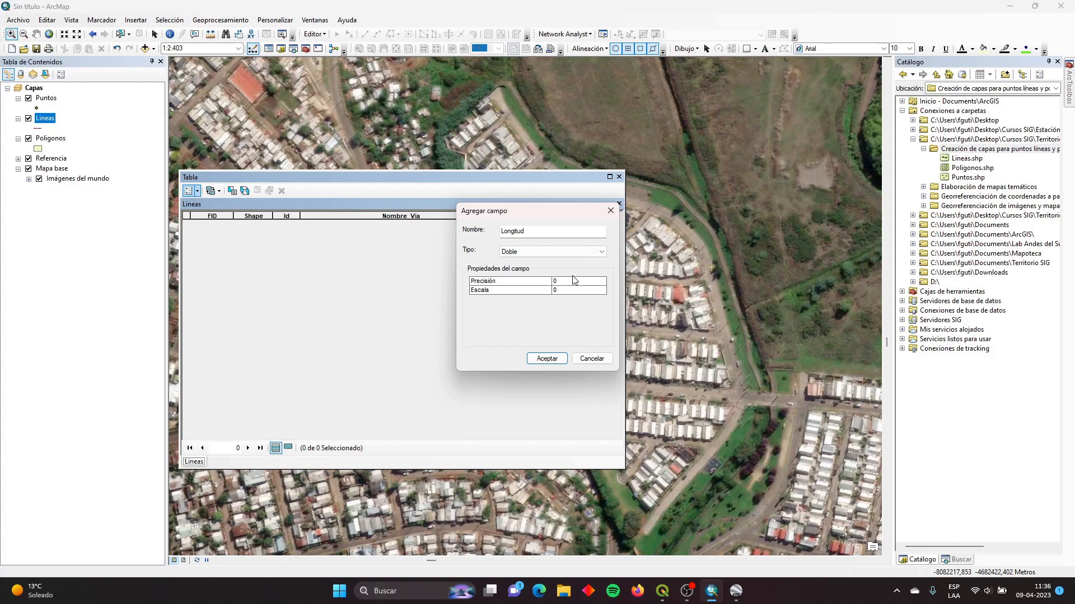
{"action": "left_click", "coordinate": [570, 284]}
{"action": "type", "text": "2"}
{"action": "left_click", "coordinate": [547, 359]}
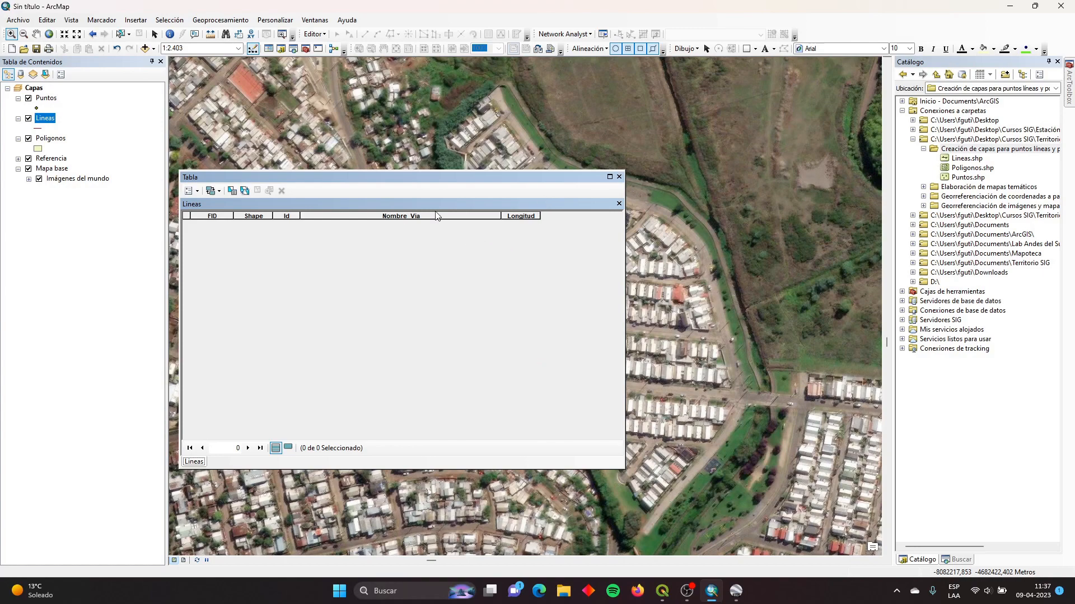
{"action": "left_click", "coordinate": [619, 178]}
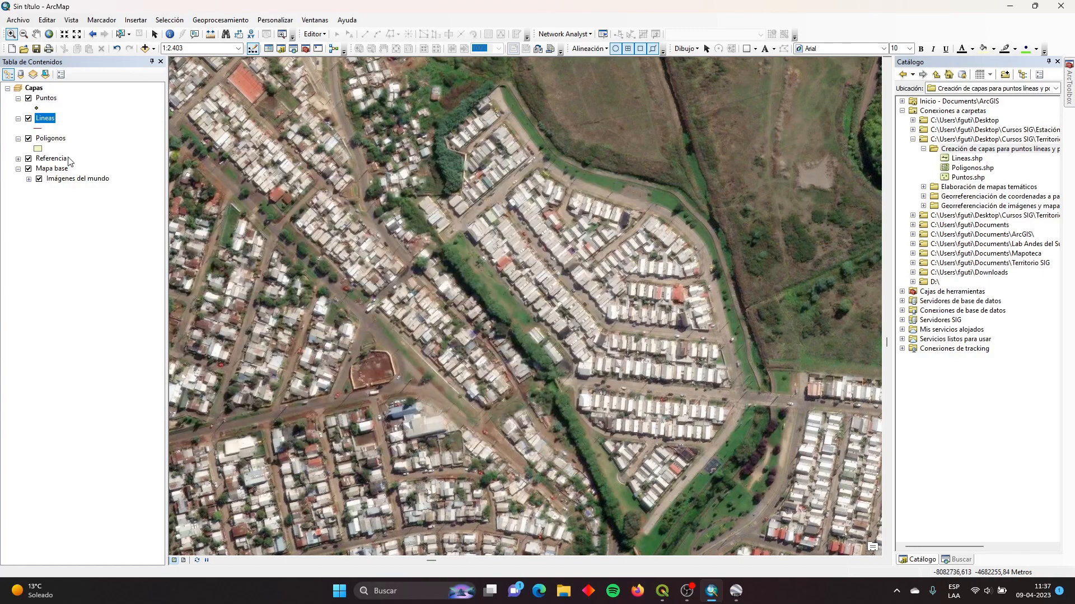
Add a field named Tipo with type Texto to the attribute table of the Poligonos layer.
{"action": "right_click", "coordinate": [40, 141]}
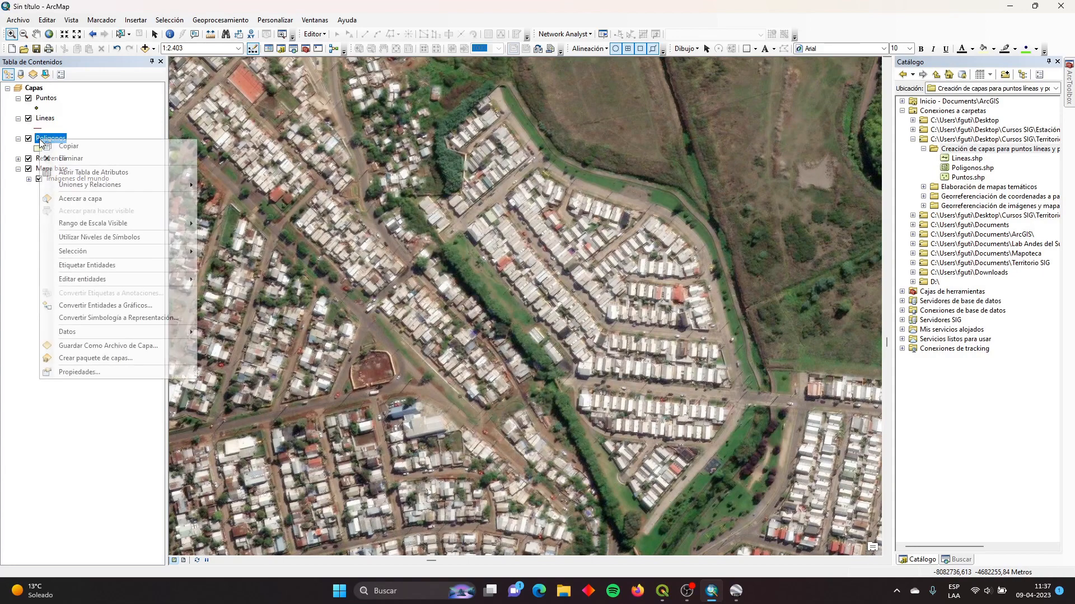
{"action": "left_click", "coordinate": [84, 173]}
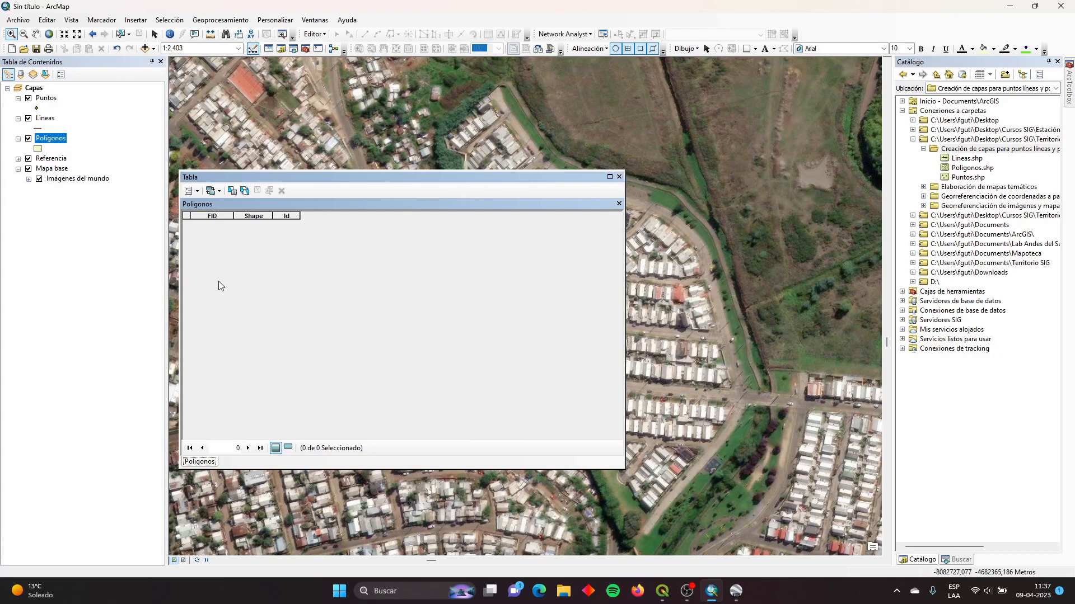
{"action": "left_click", "coordinate": [197, 192]}
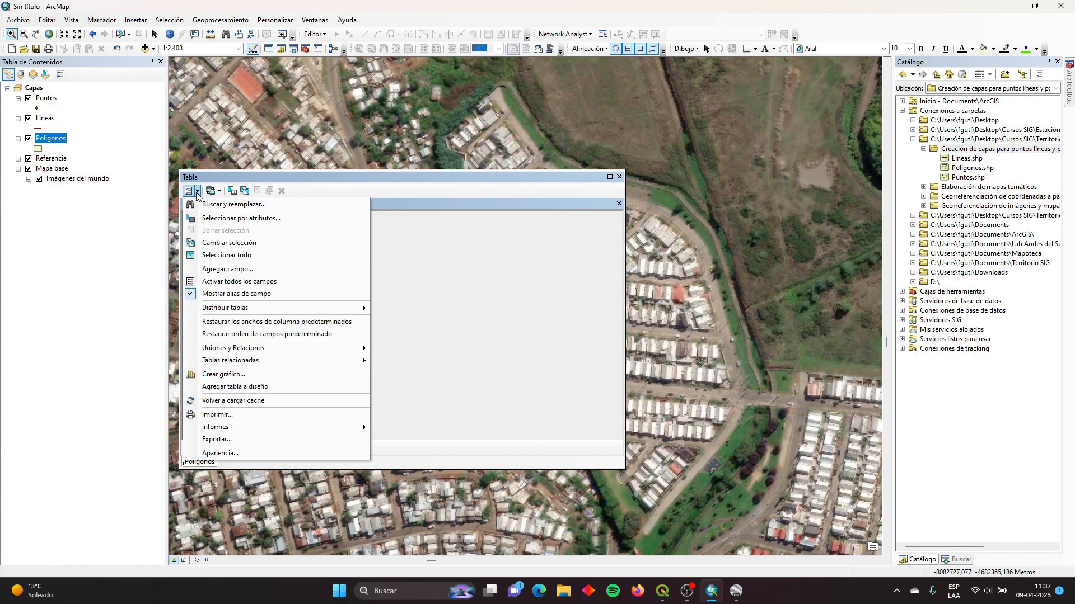
{"action": "left_click", "coordinate": [234, 271]}
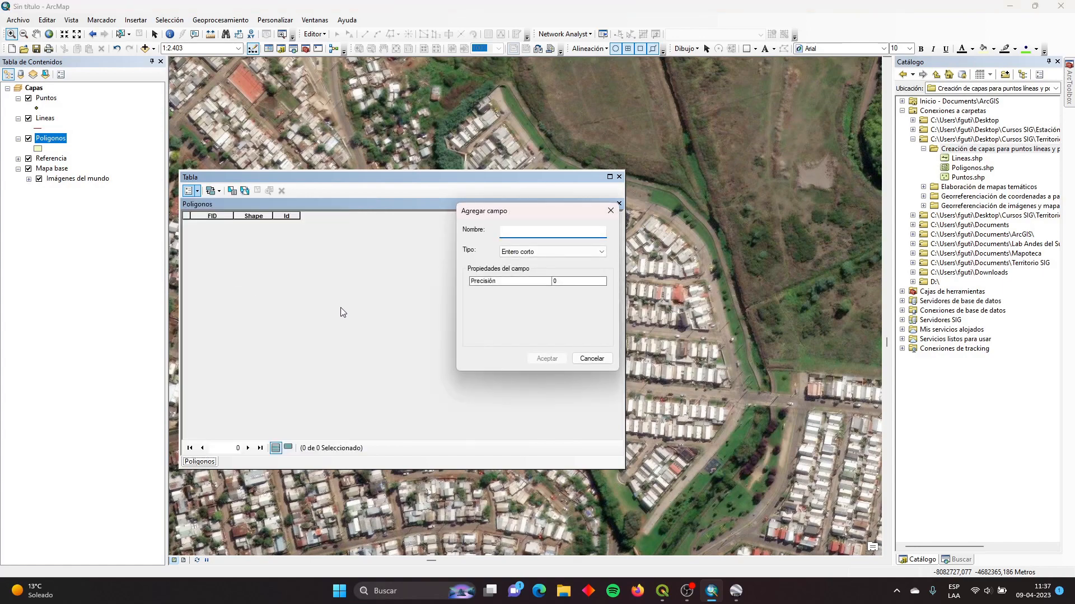
{"action": "type", "text": "Tipo"}
{"action": "left_click", "coordinate": [528, 254]}
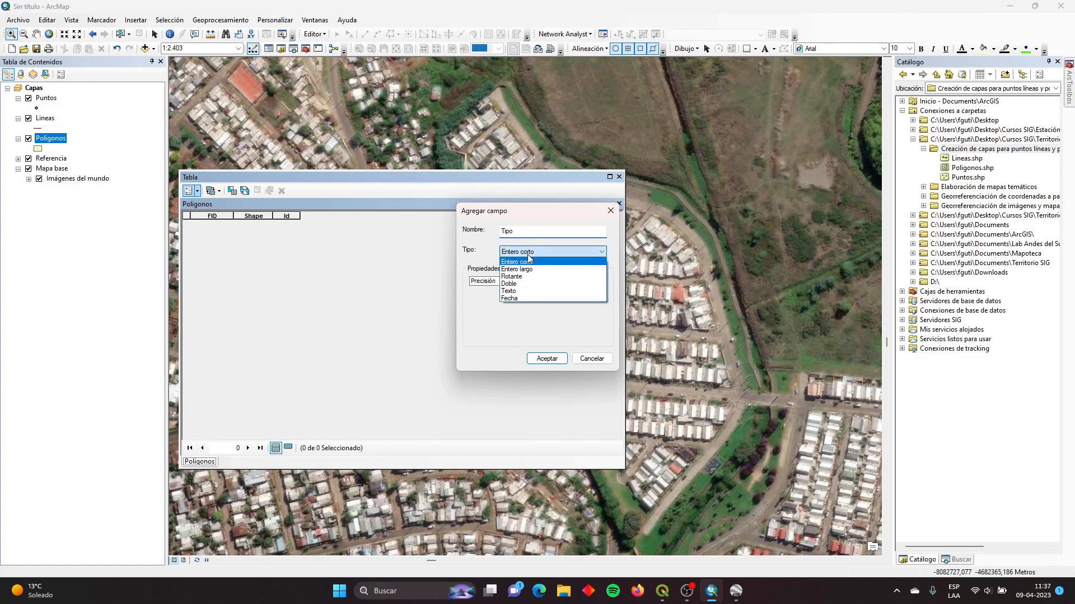
{"action": "left_click", "coordinate": [536, 291]}
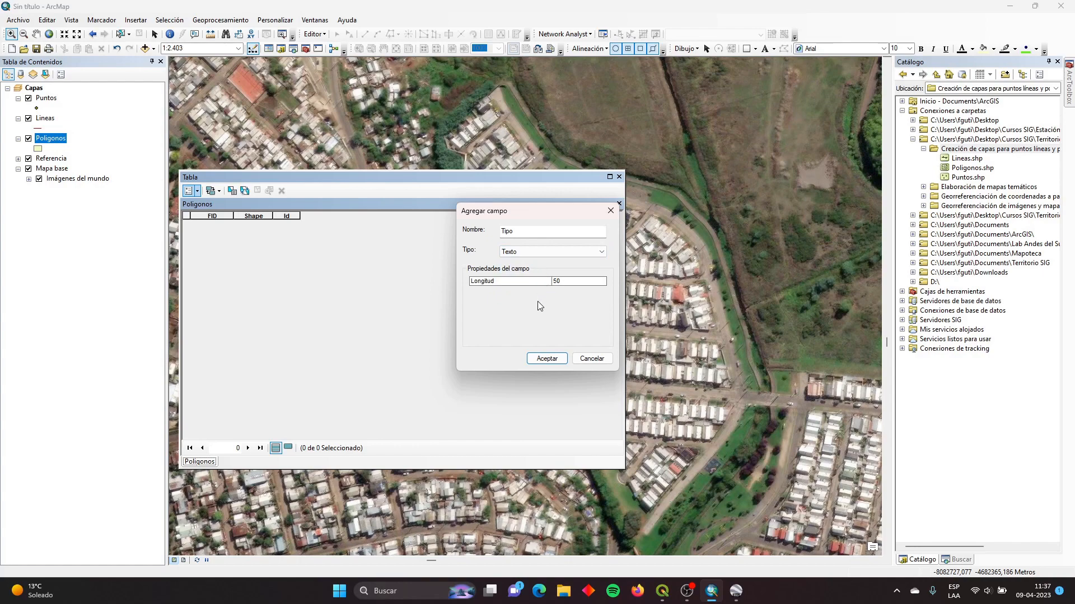
{"action": "left_click", "coordinate": [543, 360]}
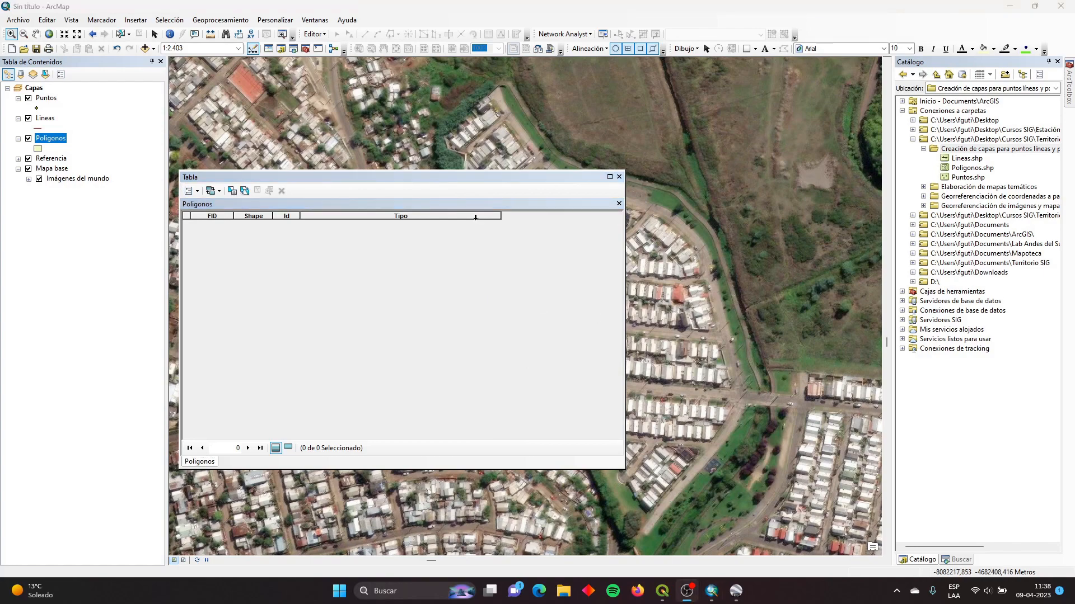
Add a field named Sup_Ha with type Doble and precision 2 to the Poligonos table.
{"action": "left_click", "coordinate": [193, 193]}
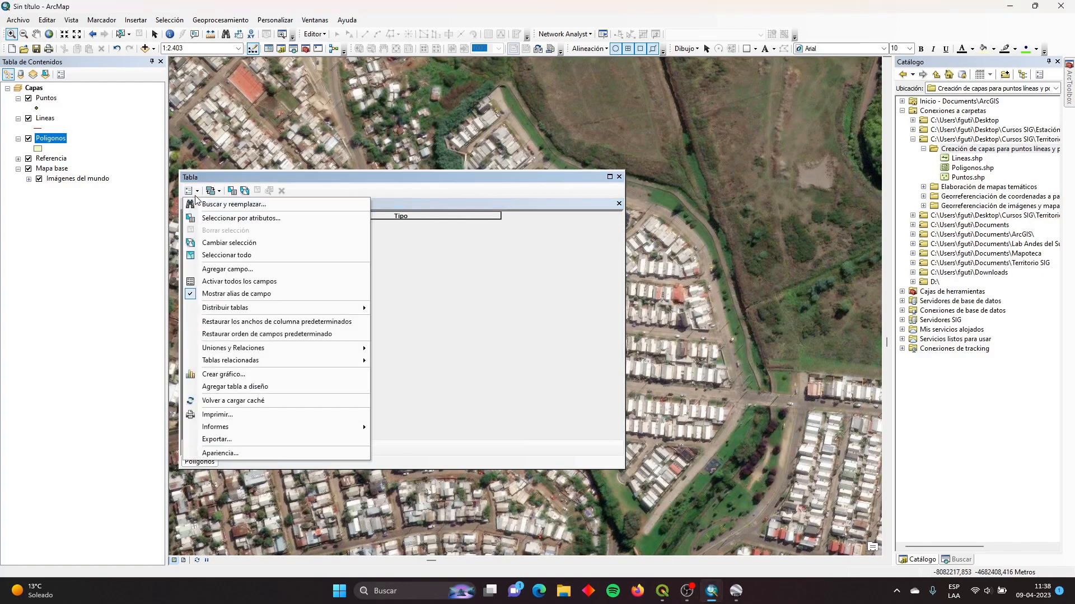
{"action": "left_click", "coordinate": [223, 270]}
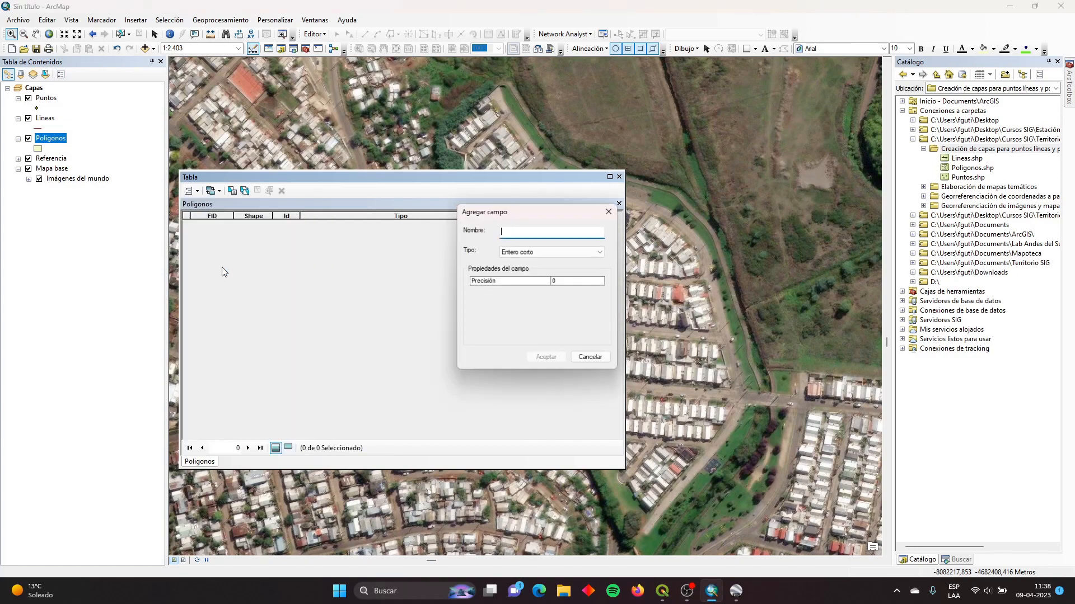
{"action": "type", "text": "Superficie"}
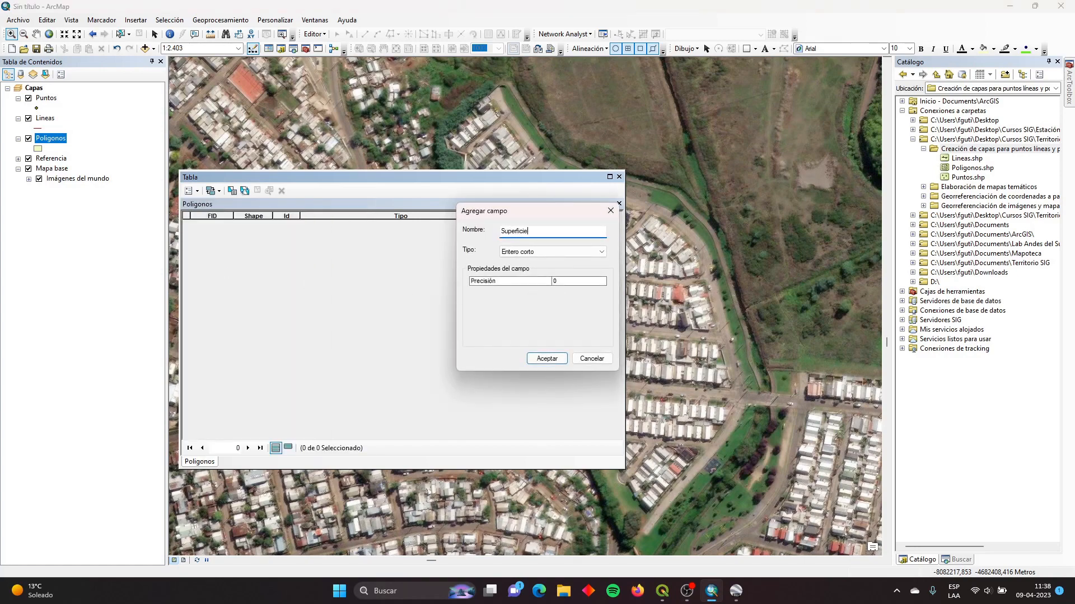
{"action": "key", "text": "BackSpace"}
{"action": "key", "text": "BackSpace"}
{"action": "key", "text": "BackSpace"}
{"action": "key", "text": "BackSpace"}
{"action": "key", "text": "BackSpace"}
{"action": "key", "text": "BackSpace"}
{"action": "type", "text": "H"}
{"action": "left_click", "coordinate": [548, 253]}
{"action": "left_click", "coordinate": [568, 286]}
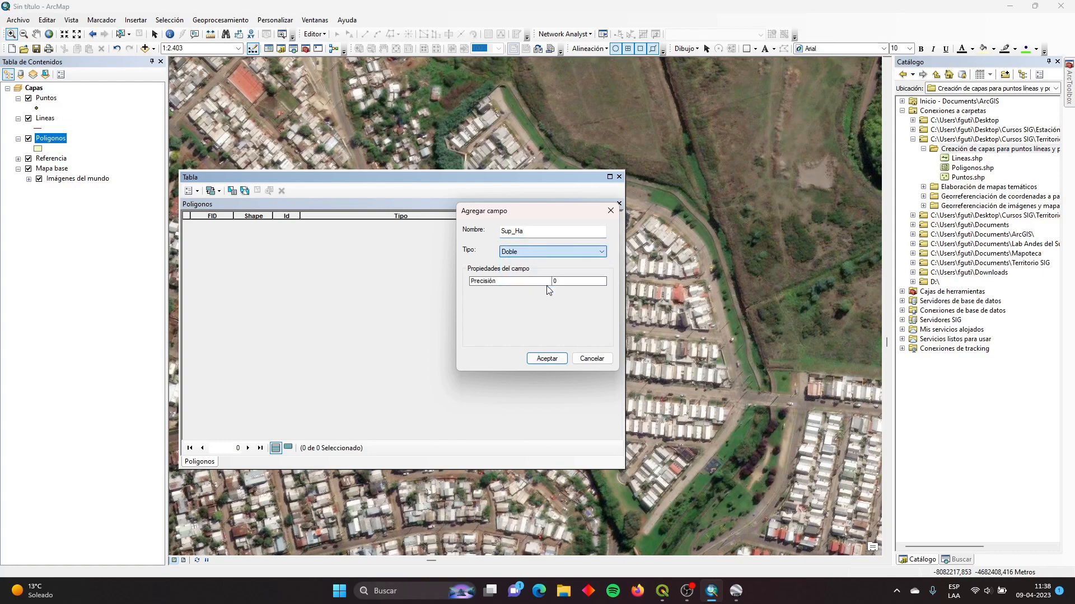
{"action": "left_click", "coordinate": [570, 282]}
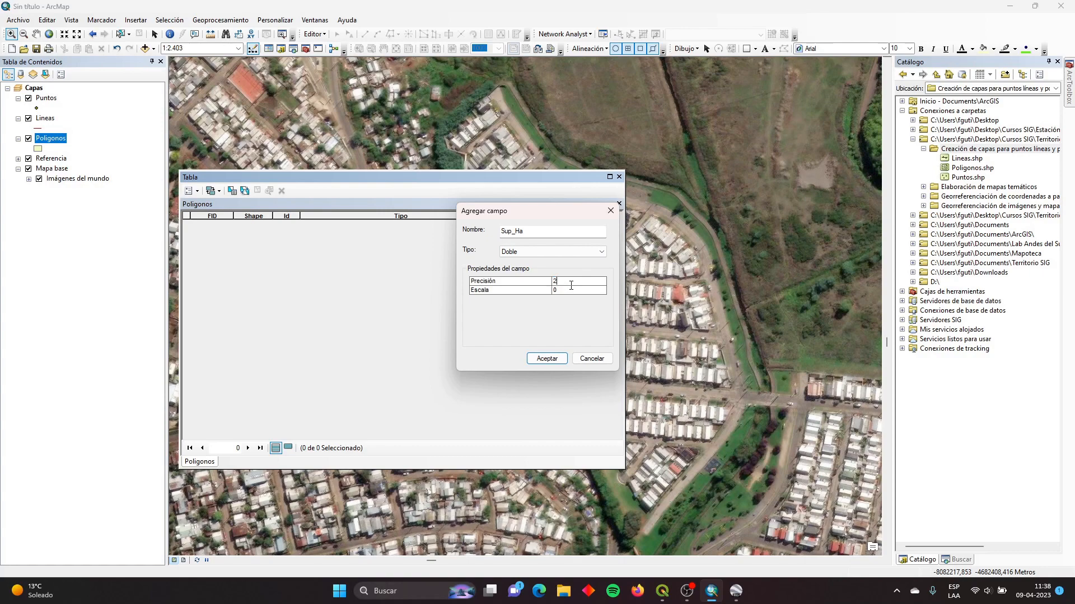
{"action": "left_click", "coordinate": [557, 361]}
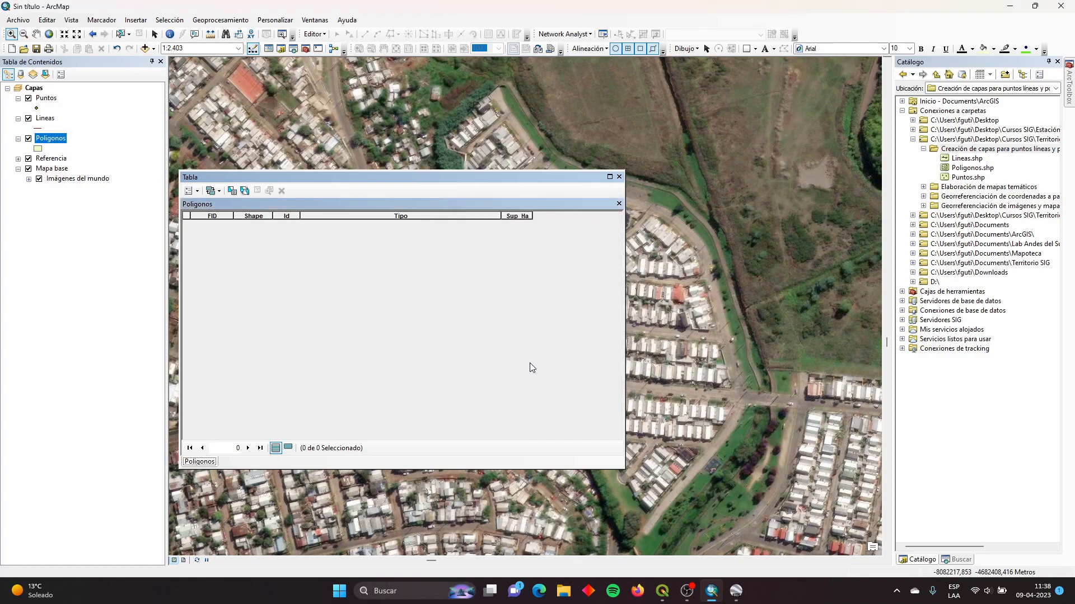
Close the Poligonos attribute table and auto-hide the Catálogo window.
{"action": "left_click", "coordinate": [619, 177]}
{"action": "left_click", "coordinate": [75, 223]}
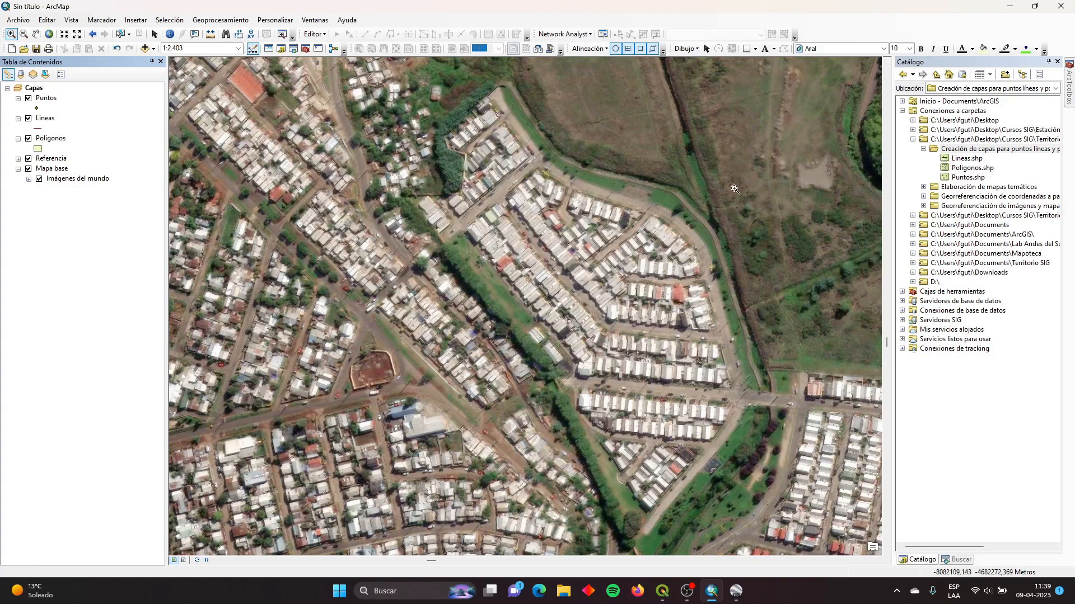
{"action": "left_click", "coordinate": [1049, 63]}
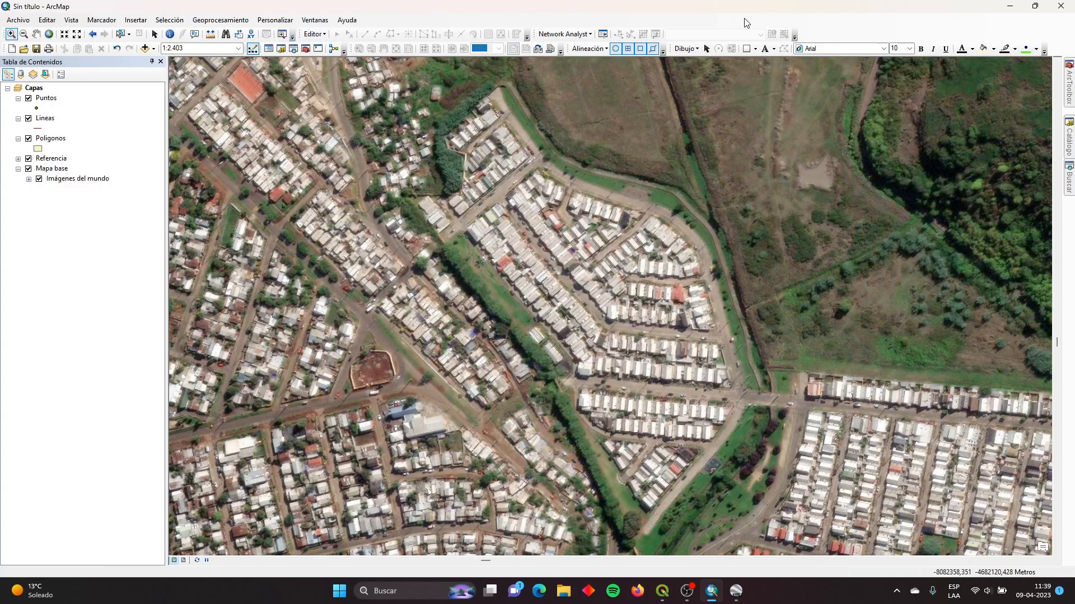
Examine the list of available toolbars, the Editor commands and the Alineación snapping options.
{"action": "right_click", "coordinate": [844, 34]}
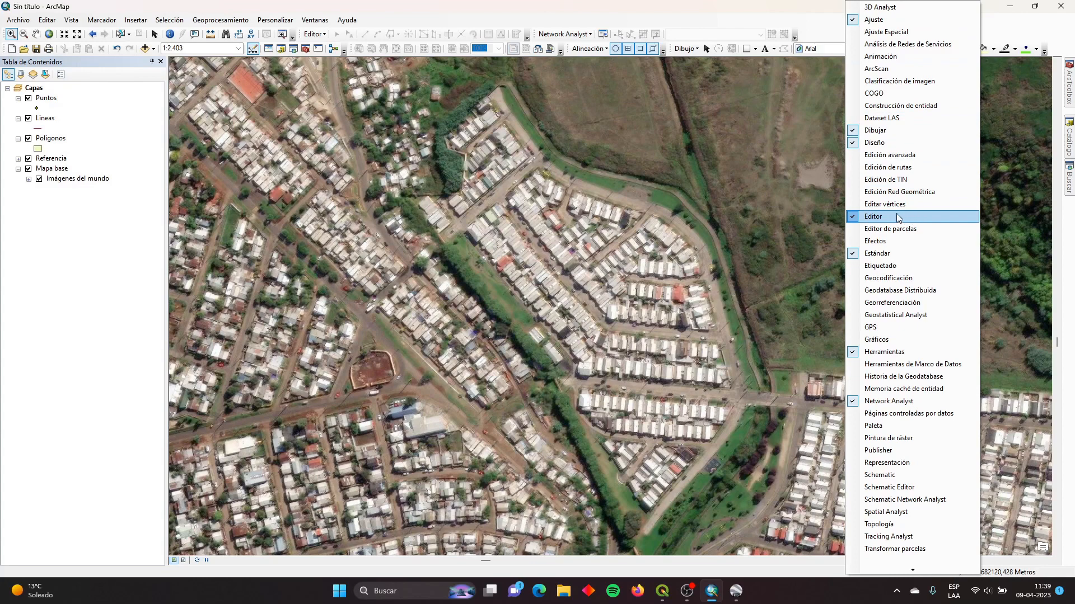
{"action": "left_click", "coordinate": [707, 6]}
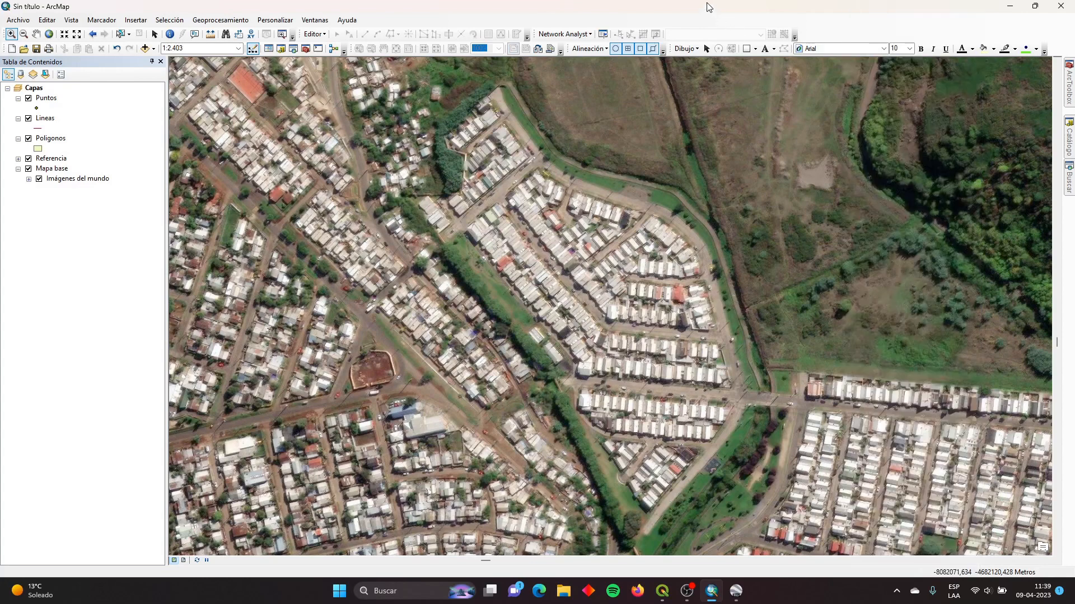
{"action": "left_click", "coordinate": [323, 35]}
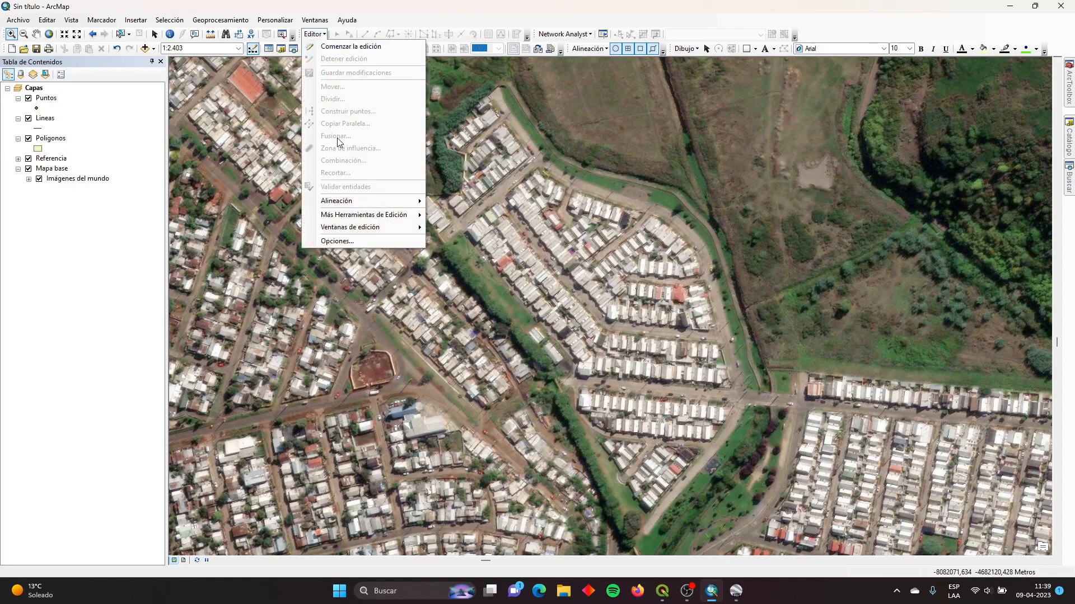
{"action": "mouse_move", "coordinate": [351, 206]}
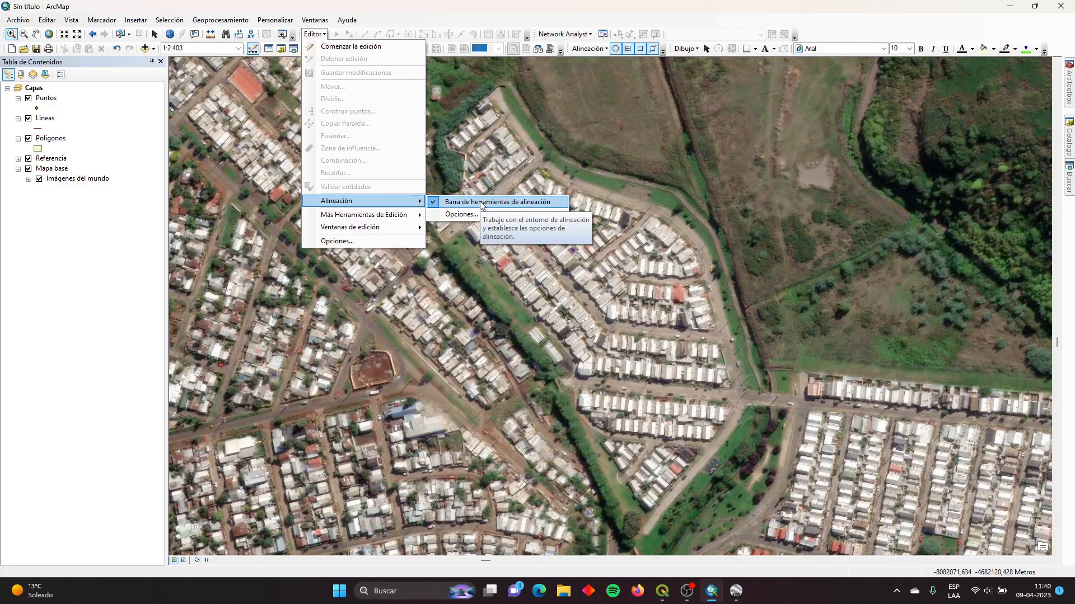
{"action": "left_click", "coordinate": [710, 2]}
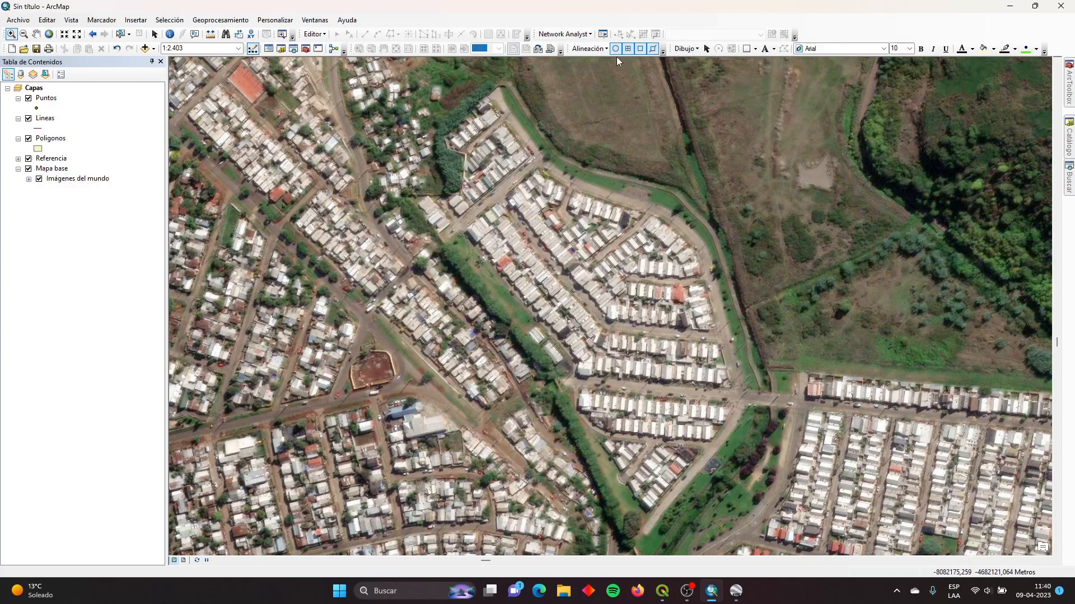
{"action": "left_click", "coordinate": [603, 50]}
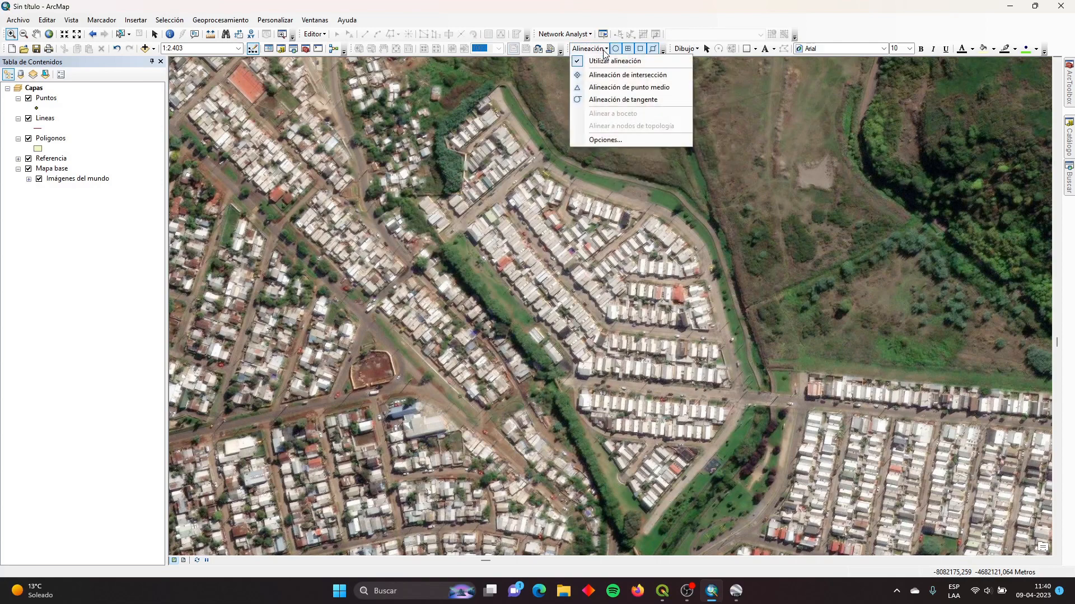
{"action": "left_click", "coordinate": [603, 49]}
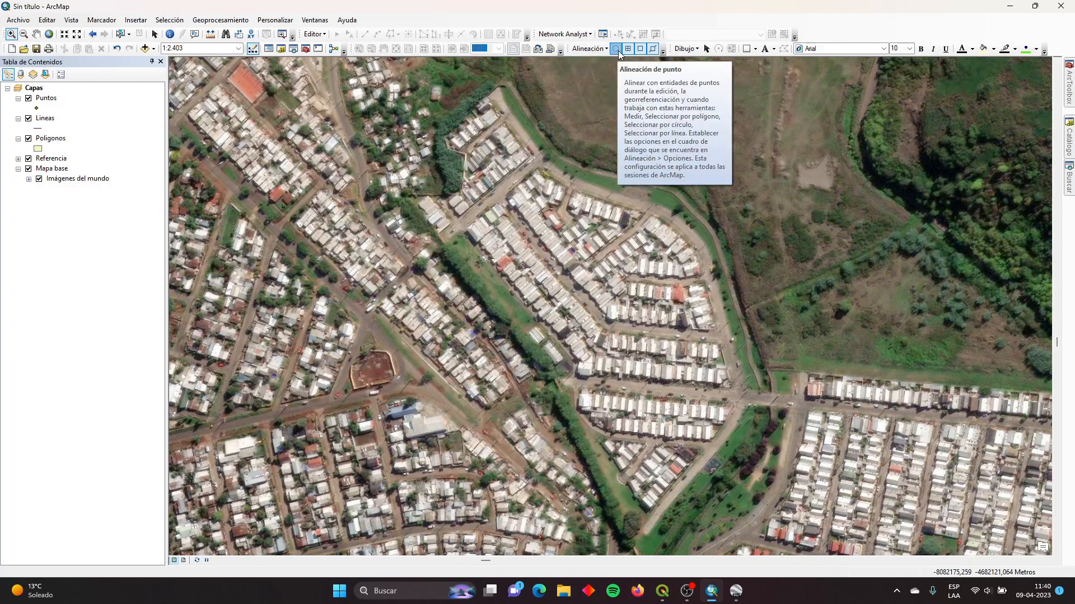
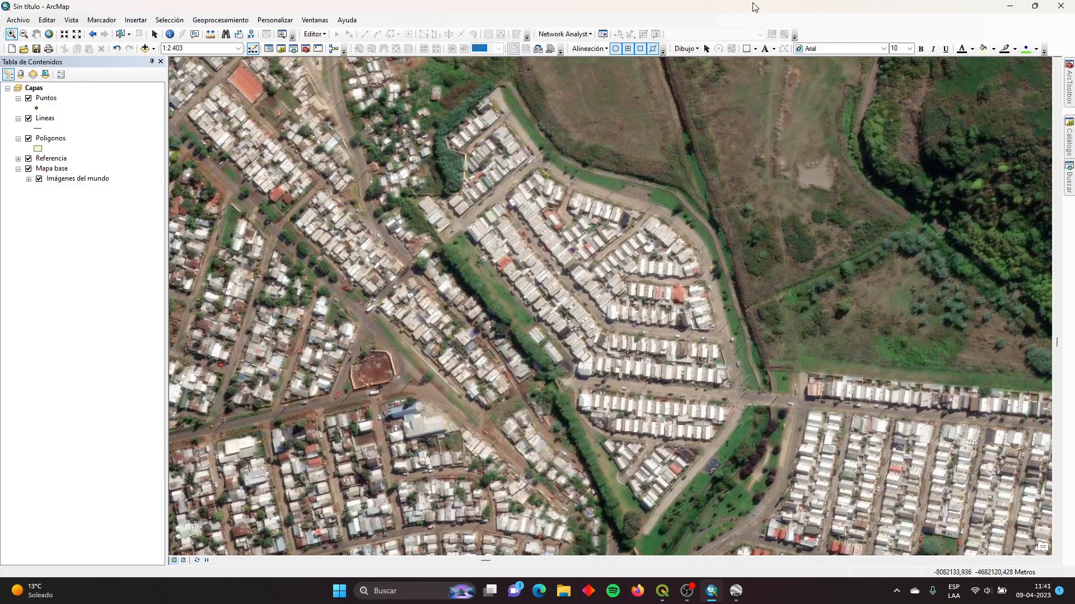
Select the Puntos layer and start an edit session, continuing past the spatial reference warnings.
{"action": "left_click", "coordinate": [46, 99]}
{"action": "left_click", "coordinate": [314, 34]}
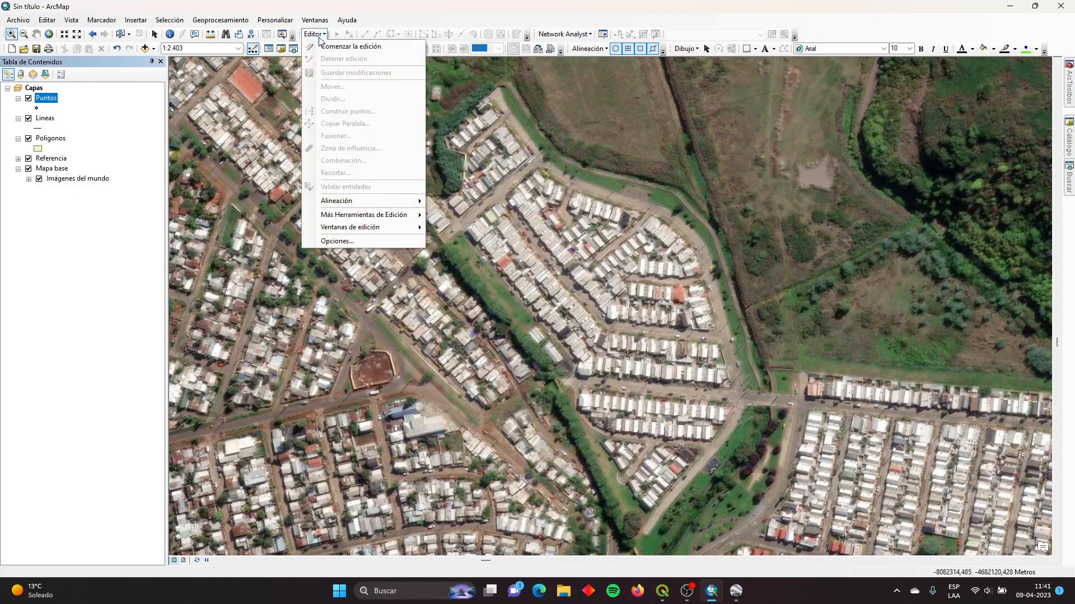
{"action": "left_click", "coordinate": [362, 47]}
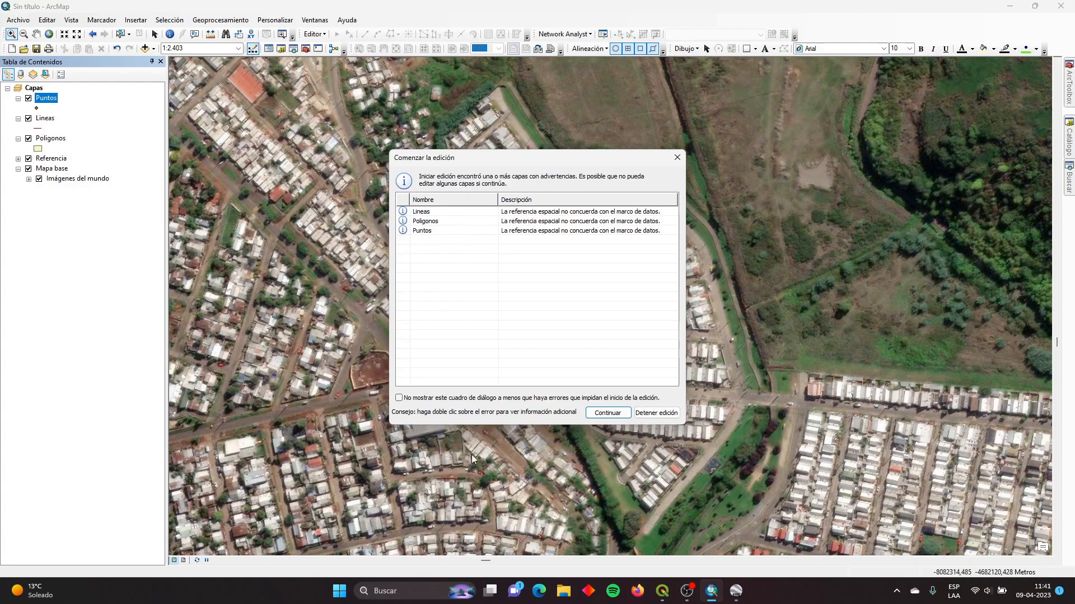
{"action": "left_click", "coordinate": [607, 413]}
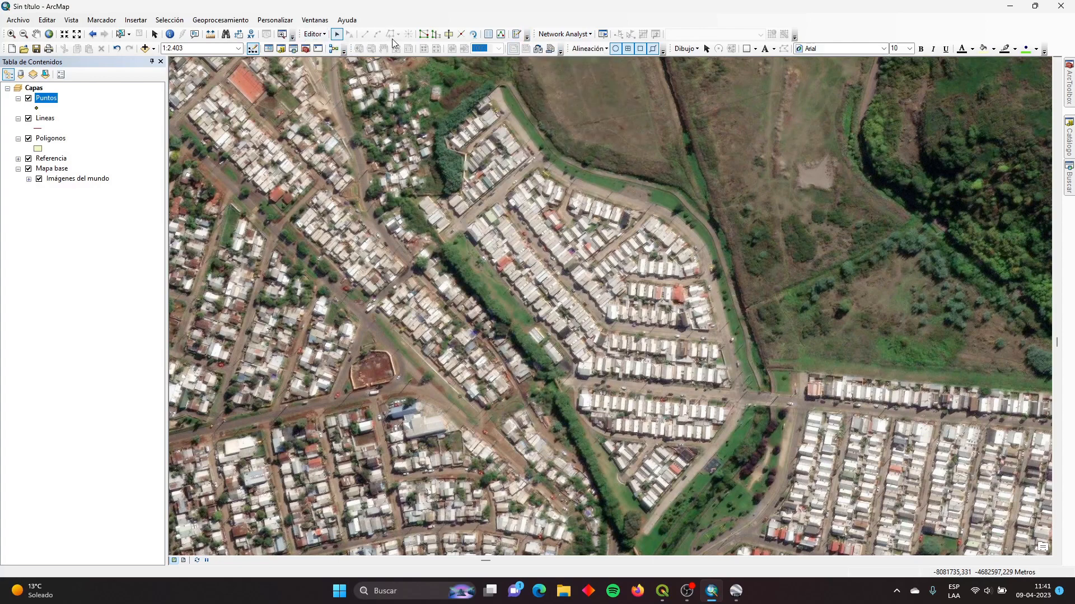
Show the Crear entidades and Atributos windows and resize their sections so both fit stacked together.
{"action": "left_click", "coordinate": [518, 35]}
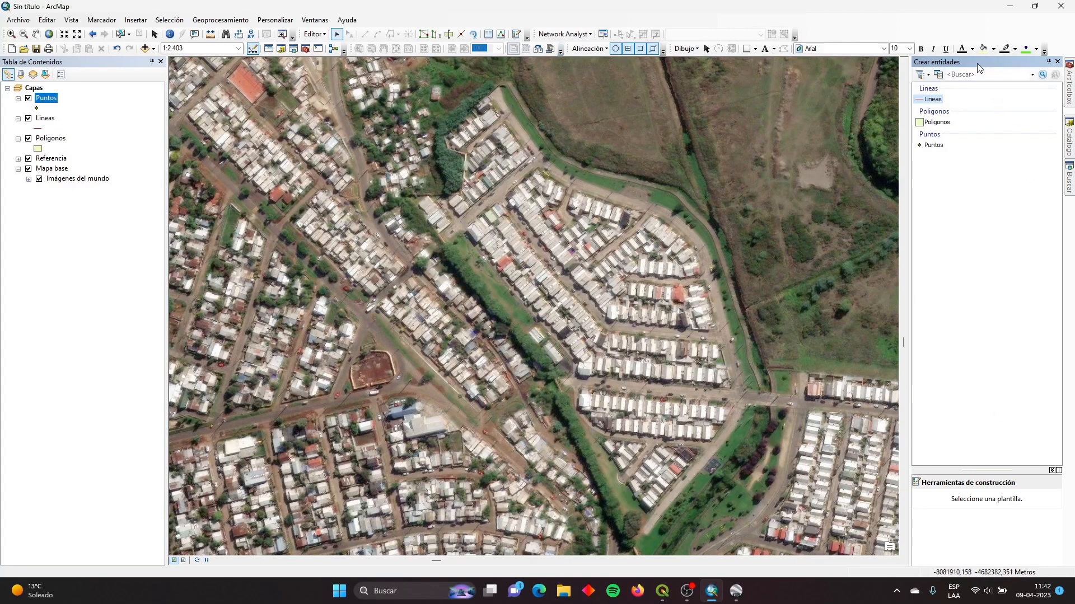
{"action": "left_click", "coordinate": [488, 35]}
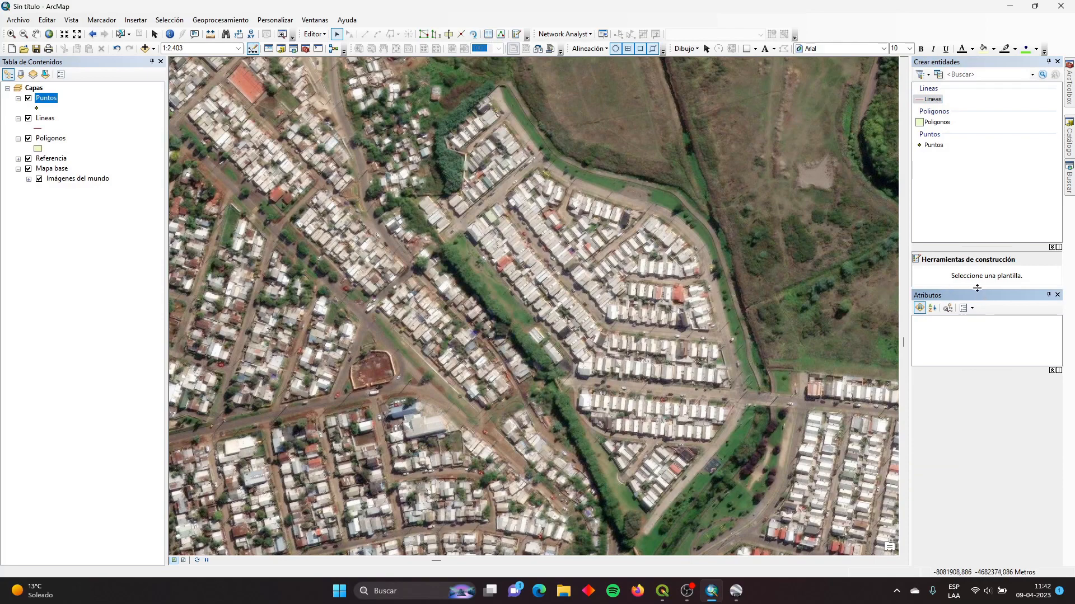
{"action": "left_click_drag", "start_coordinate": [976, 287], "coordinate": [976, 350]}
{"action": "left_click_drag", "start_coordinate": [976, 298], "coordinate": [963, 228]}
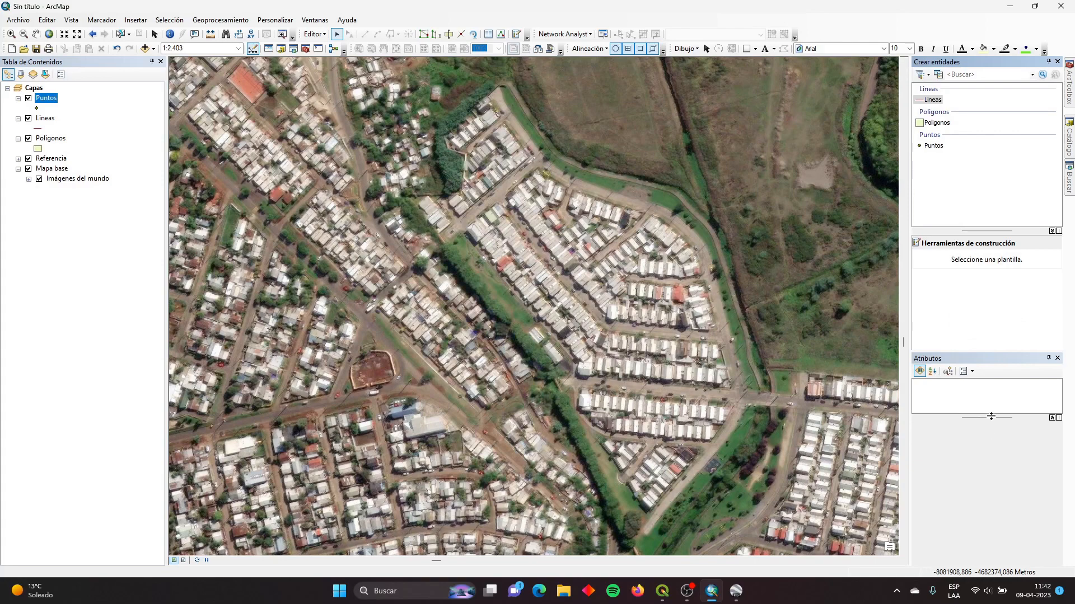
{"action": "left_click_drag", "start_coordinate": [990, 417], "coordinate": [991, 456]}
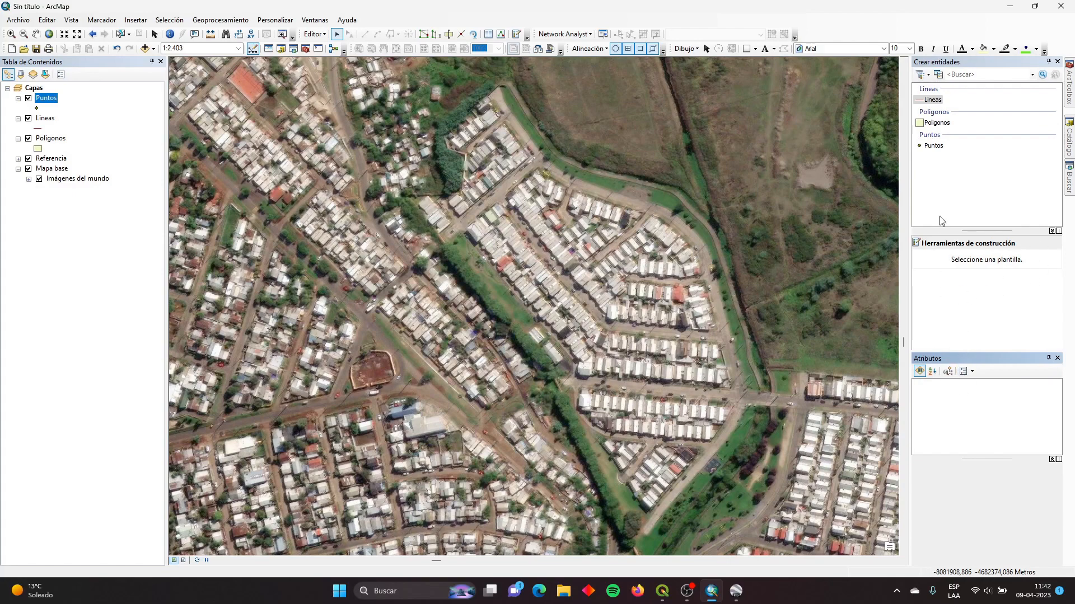
Create a Puntos point with the Punto tool on the road crossing east of the housing blocks and set its Nom_Sitio to Puente.
{"action": "left_click", "coordinate": [937, 147]}
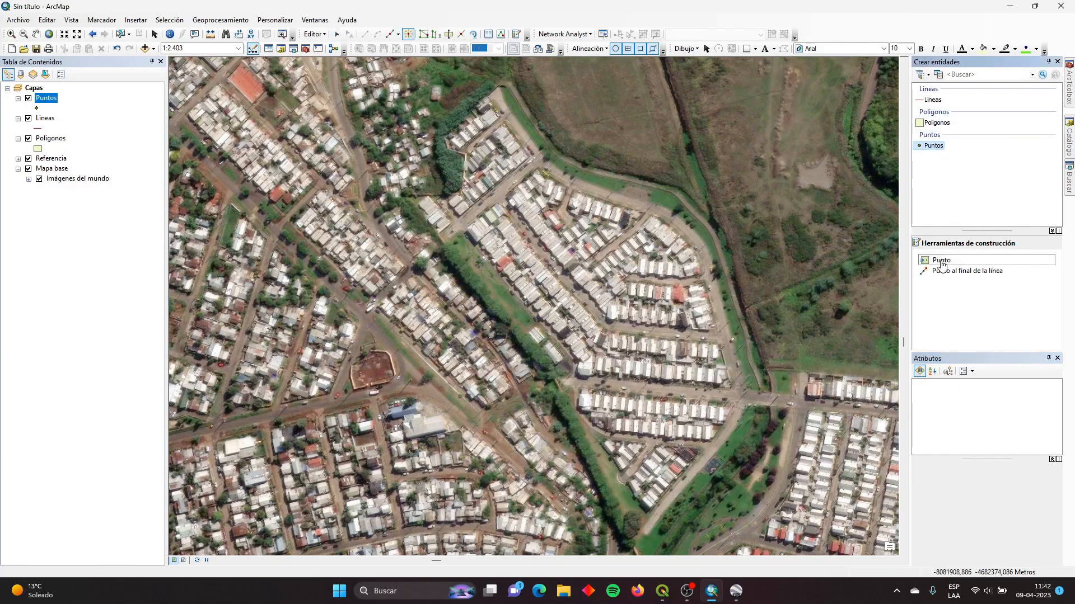
{"action": "left_click", "coordinate": [961, 263]}
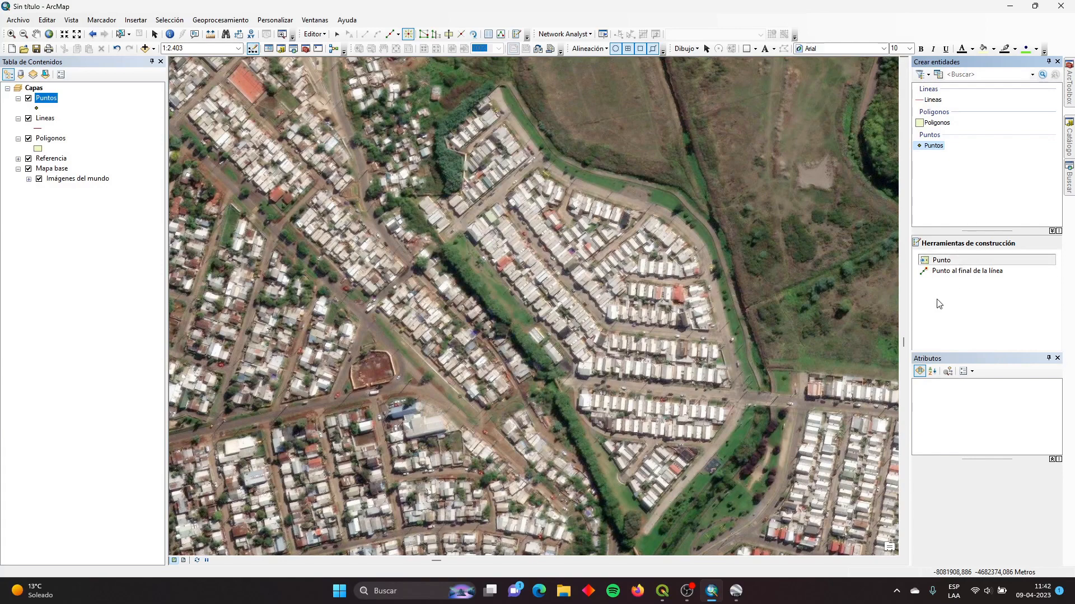
{"action": "left_click", "coordinate": [764, 399]}
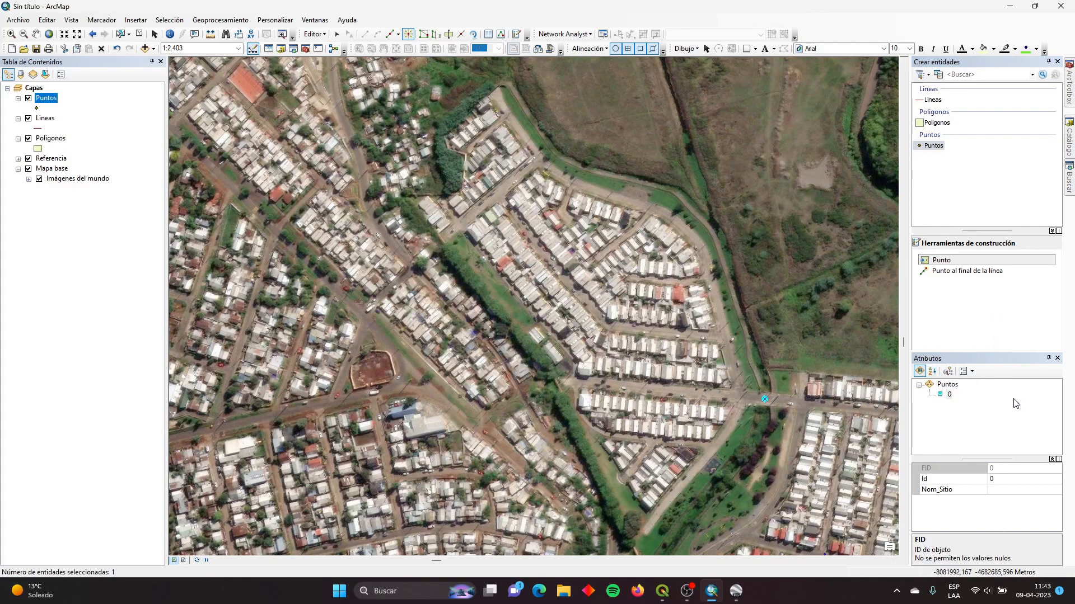
{"action": "left_click", "coordinate": [1003, 491]}
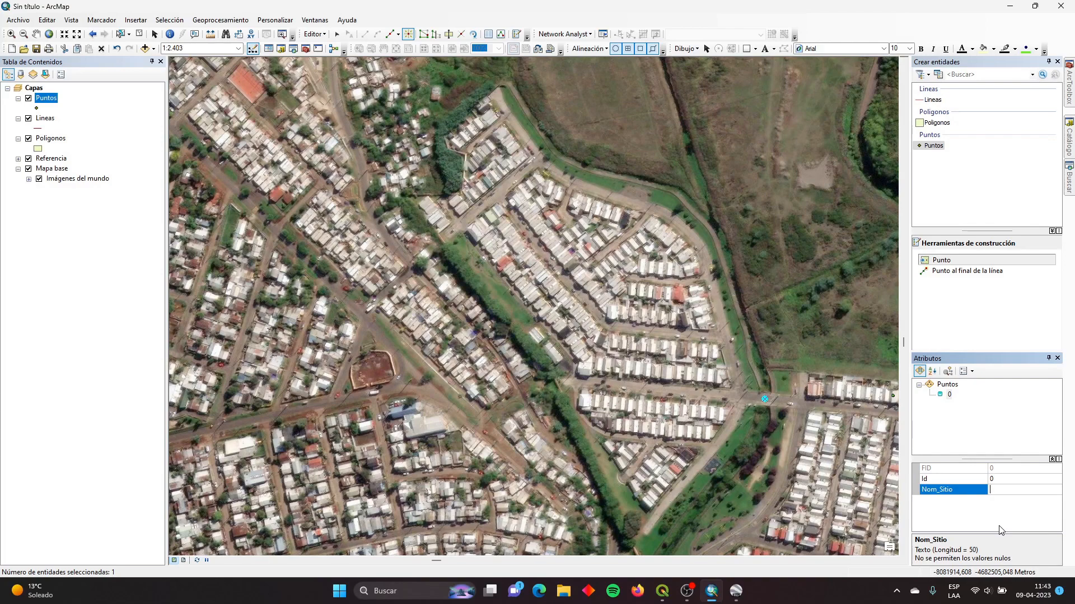
{"action": "type", "text": "Pun"}
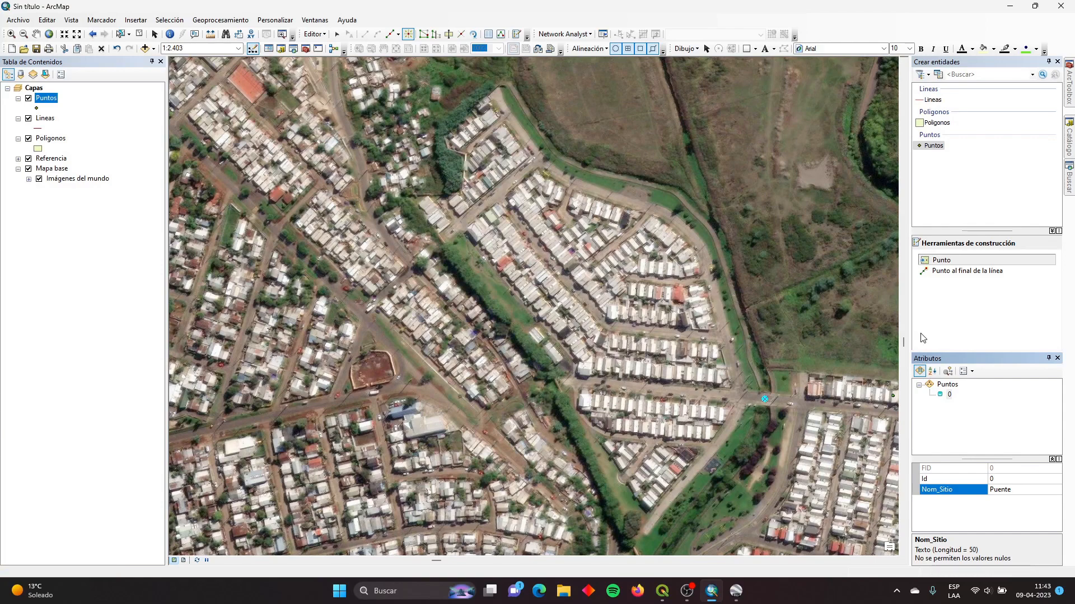
Add three Puntos points with Nom_Sitio values Juegos Infantiles on the northern green strip, Caseta Aguas at the southern park's edge and Almacén on the northwestern block corner.
{"action": "left_click", "coordinate": [636, 194]}
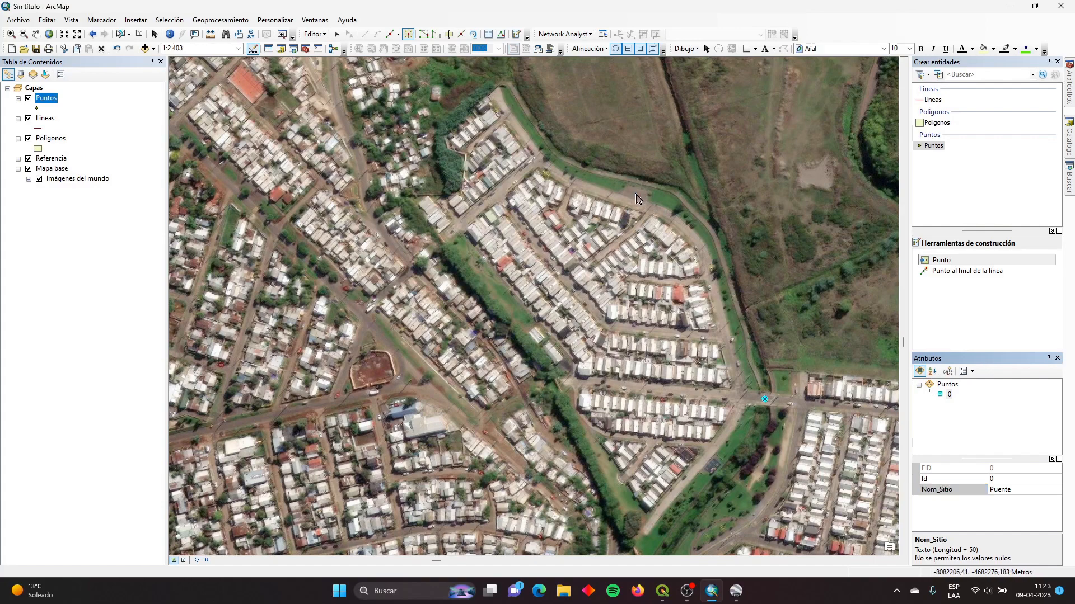
{"action": "left_click", "coordinate": [1004, 490]}
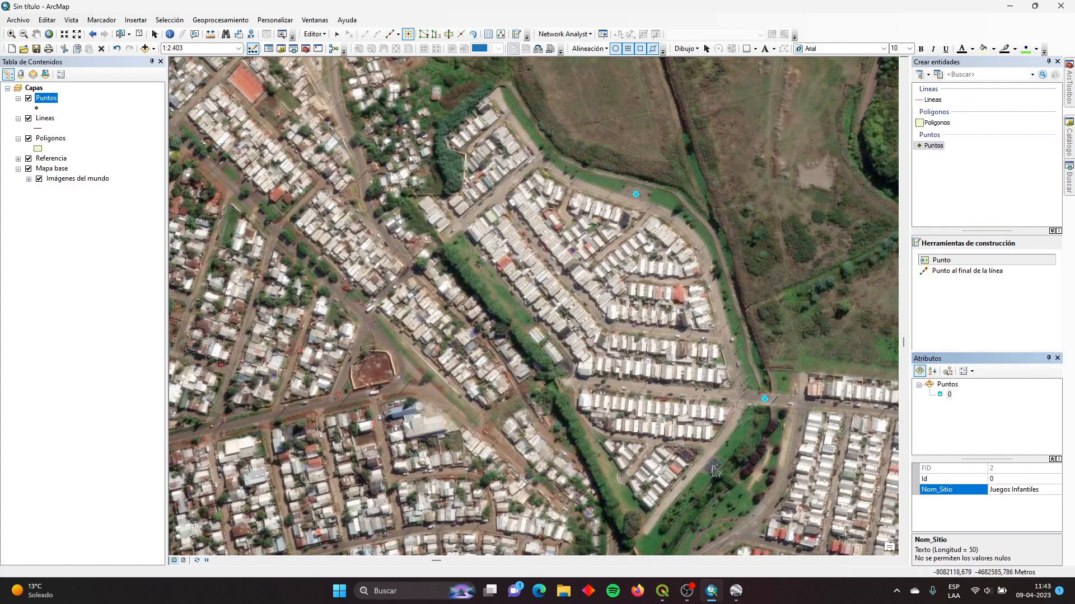
{"action": "left_click", "coordinate": [713, 467]}
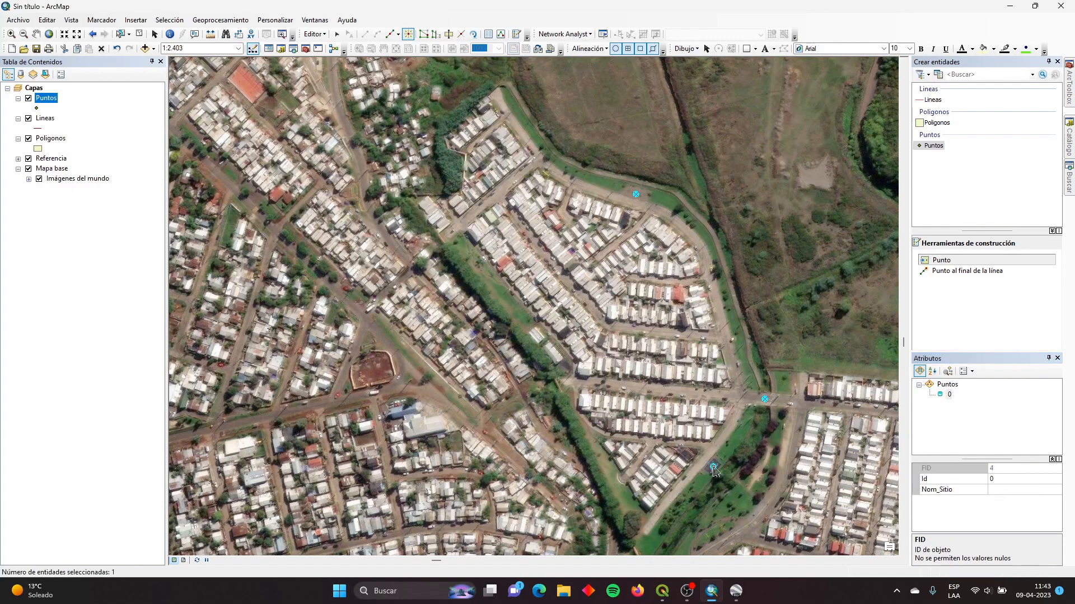
{"action": "left_click", "coordinate": [1018, 491]}
{"action": "type", "text": "Caseta"}
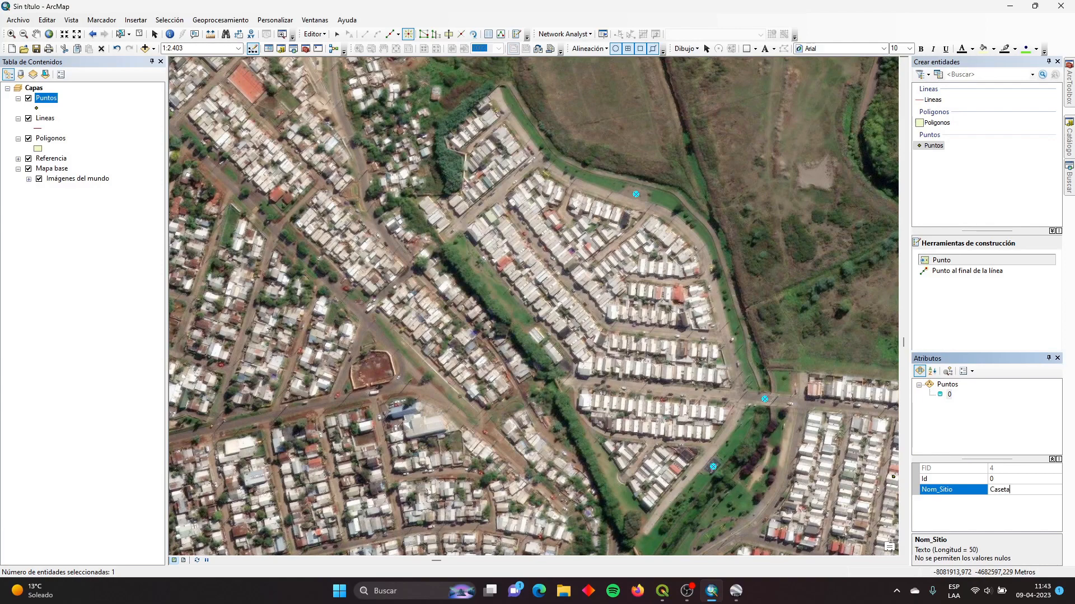
{"action": "type", "text": " Aguas"}
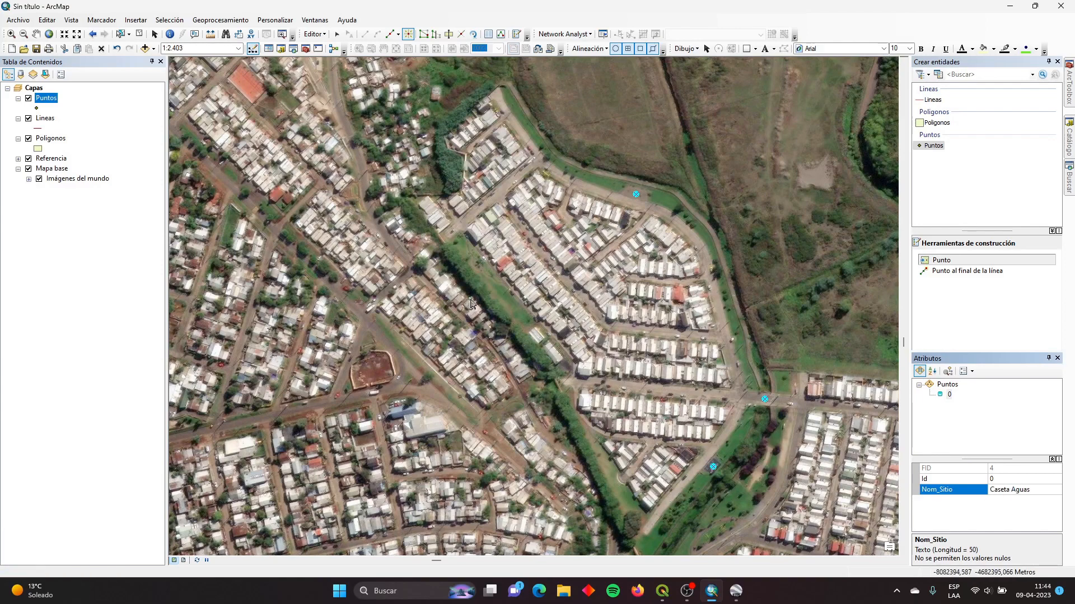
{"action": "left_click", "coordinate": [499, 210]}
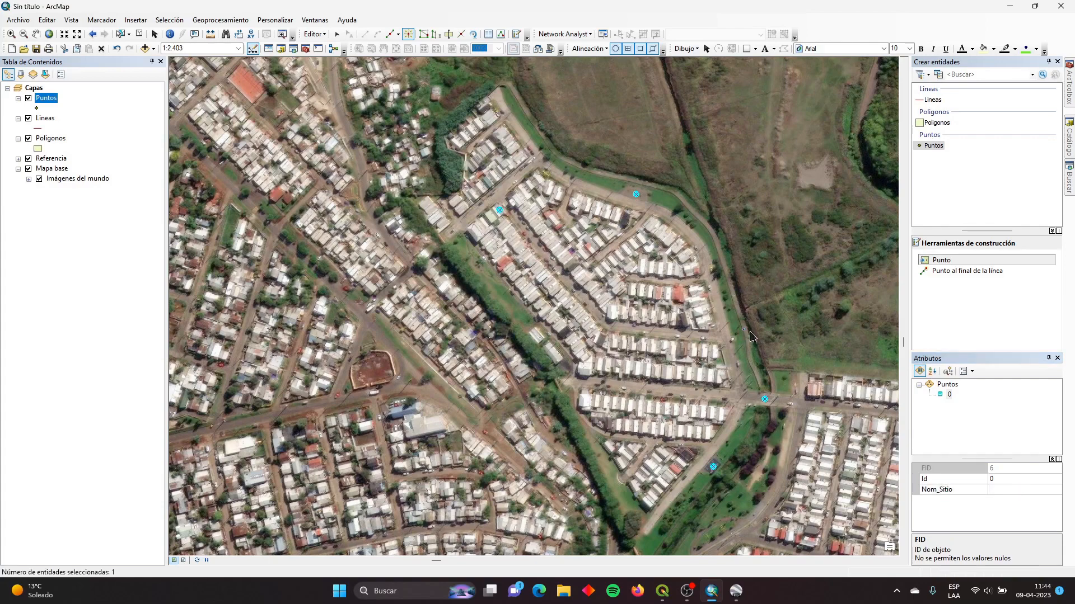
{"action": "left_click", "coordinate": [1021, 491]}
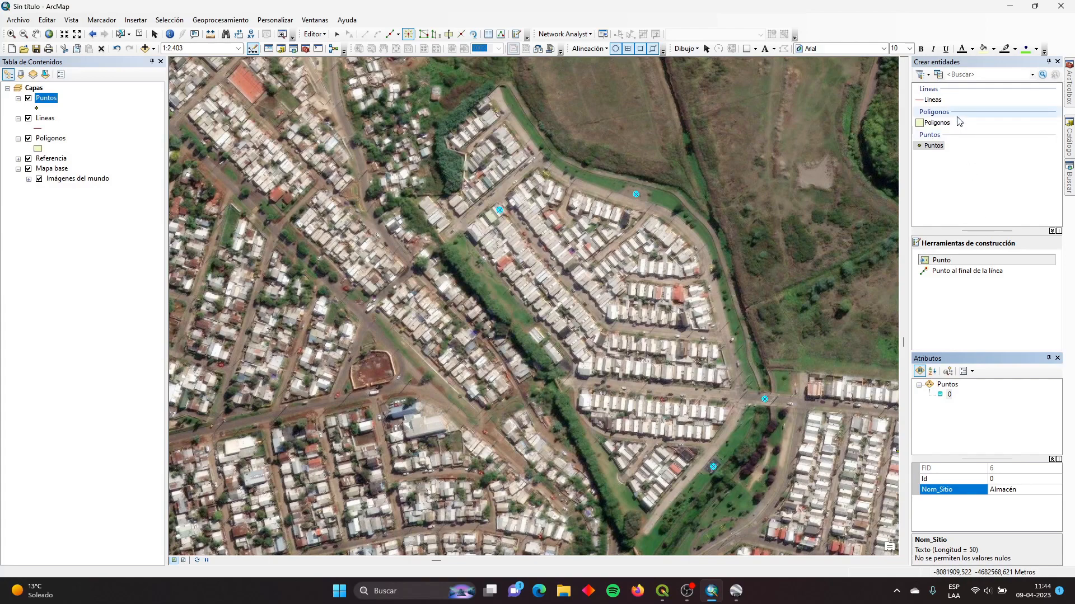
Activate the Lineas template, hide the Referencia and imagery base layers, and add the OpenStreetMap basemap.
{"action": "left_click", "coordinate": [932, 100]}
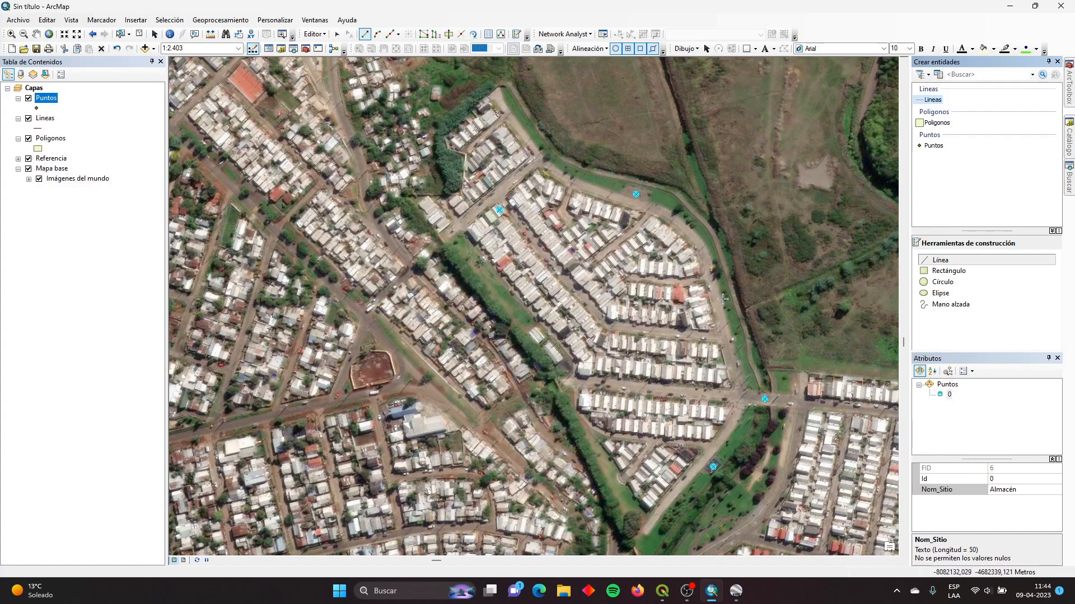
{"action": "left_click", "coordinate": [28, 169]}
{"action": "left_click", "coordinate": [28, 159]}
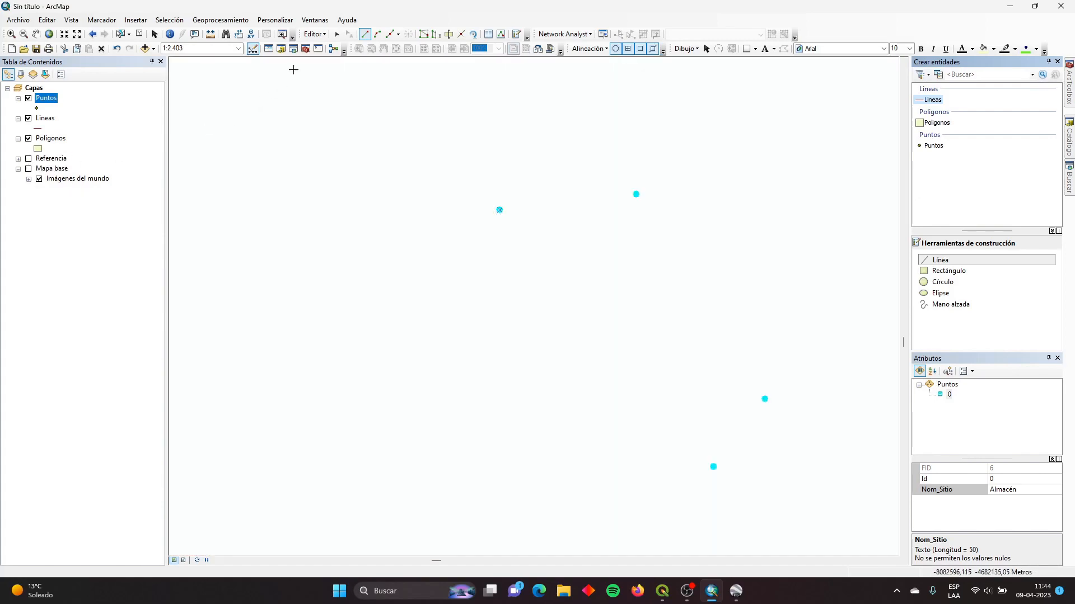
{"action": "left_click", "coordinate": [154, 49]}
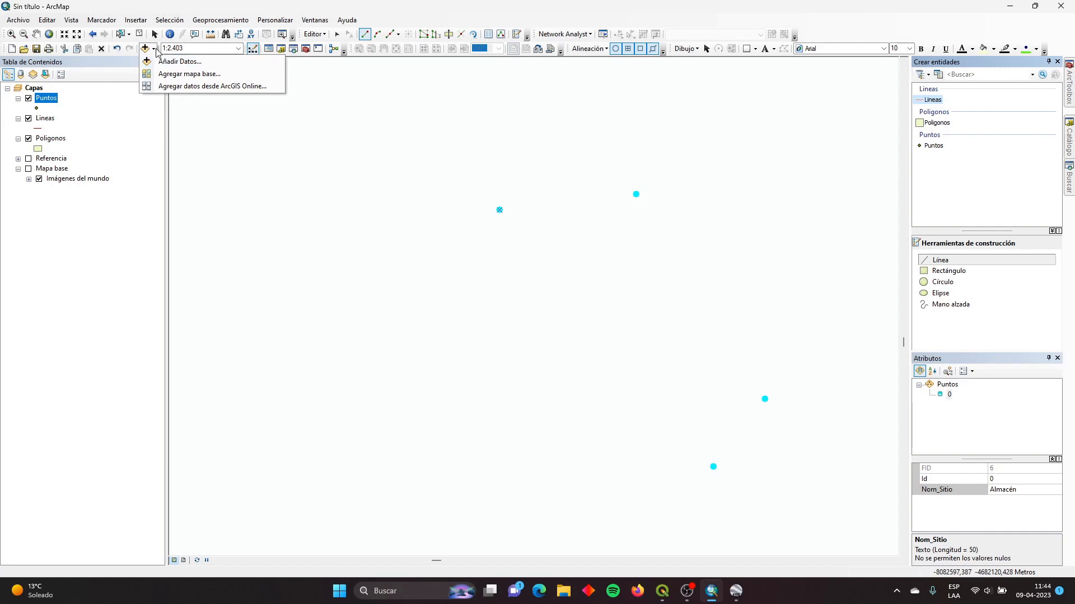
{"action": "left_click", "coordinate": [174, 74]}
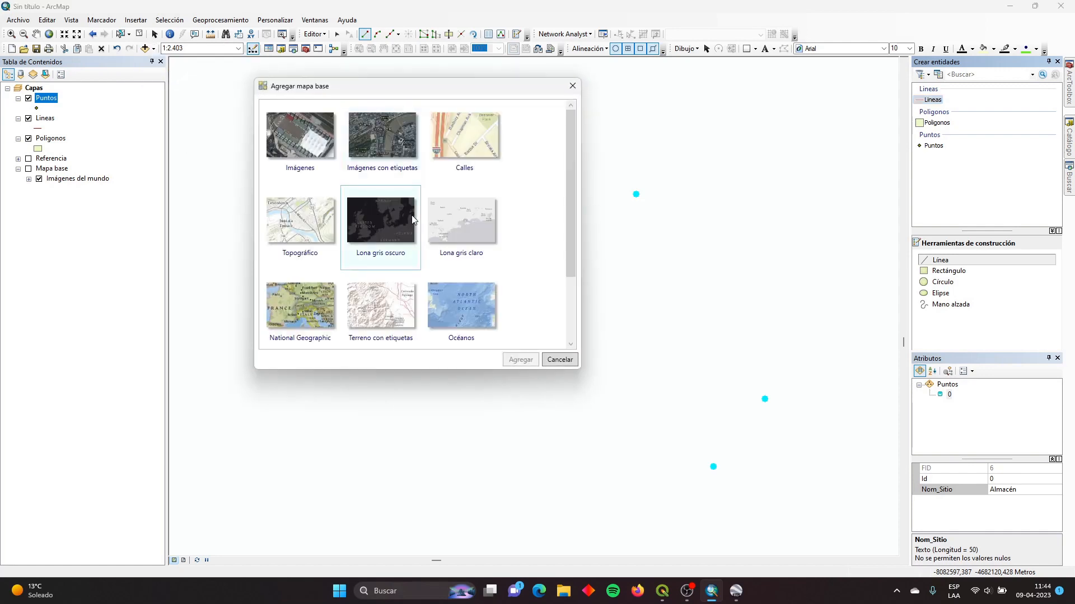
{"action": "scroll", "coordinate": [412, 219], "scroll_direction": "down", "scroll_amount": 2}
{"action": "scroll", "coordinate": [412, 219], "scroll_direction": "up", "scroll_amount": 2}
{"action": "scroll", "coordinate": [468, 168], "scroll_direction": "down", "scroll_amount": 2}
{"action": "double_click", "coordinate": [302, 298]}
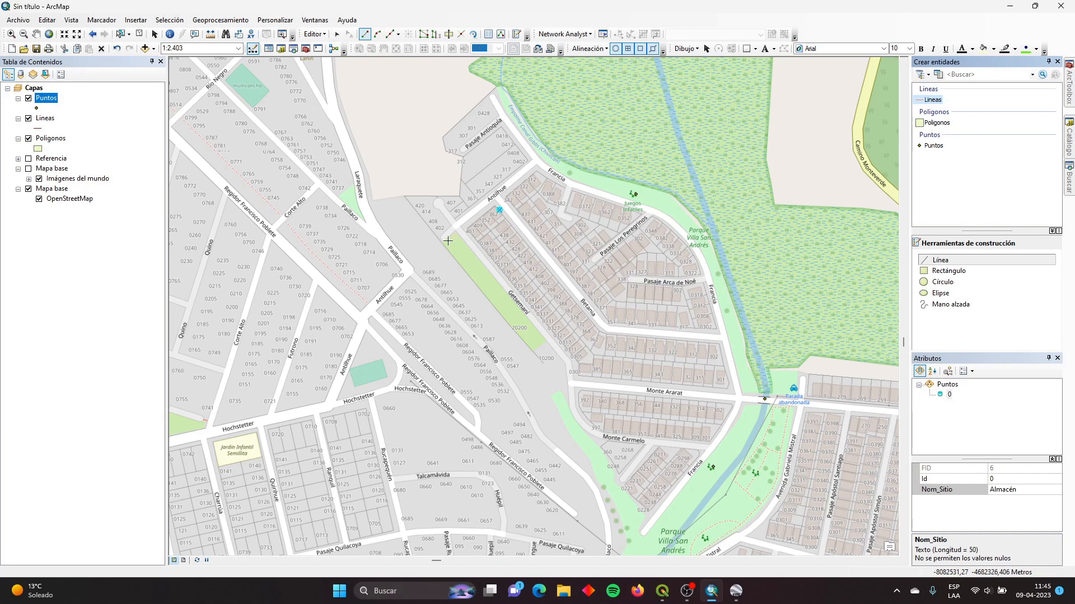
Digitize a Lineas line along the whole of Francia street, from its northern end to its southern end, and set its Nombre_Via to Francia.
{"action": "left_click", "coordinate": [491, 97]}
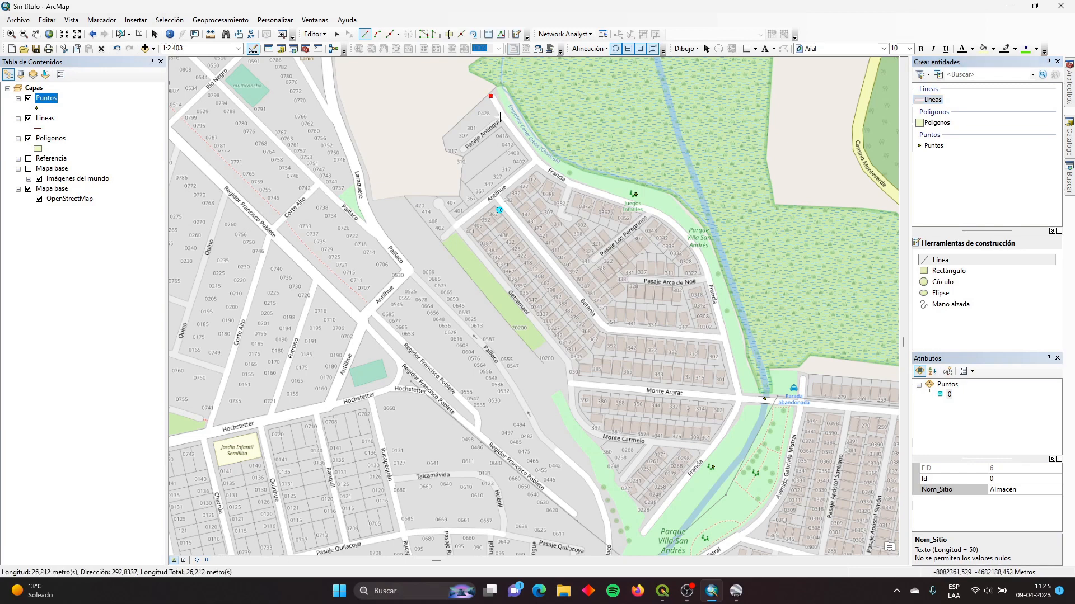
{"action": "left_click", "coordinate": [503, 117]}
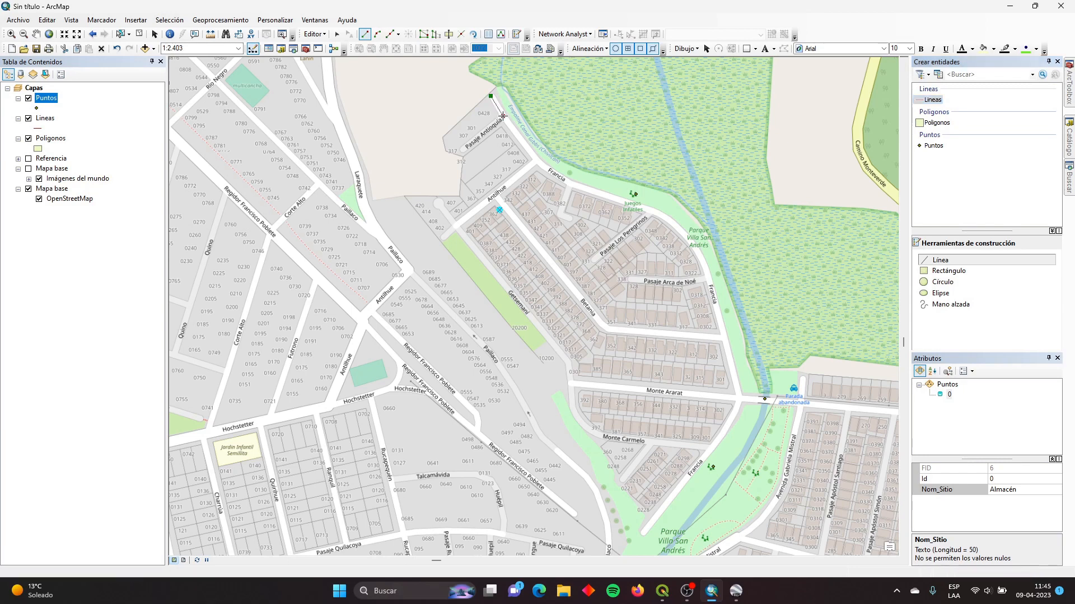
{"action": "left_click", "coordinate": [537, 160]}
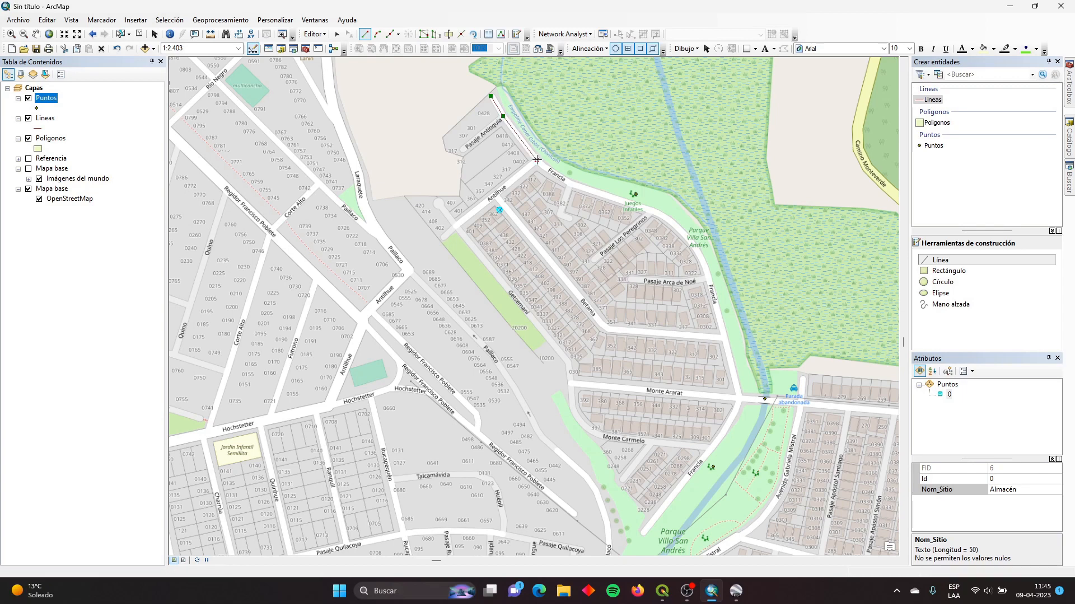
{"action": "left_click", "coordinate": [568, 183]}
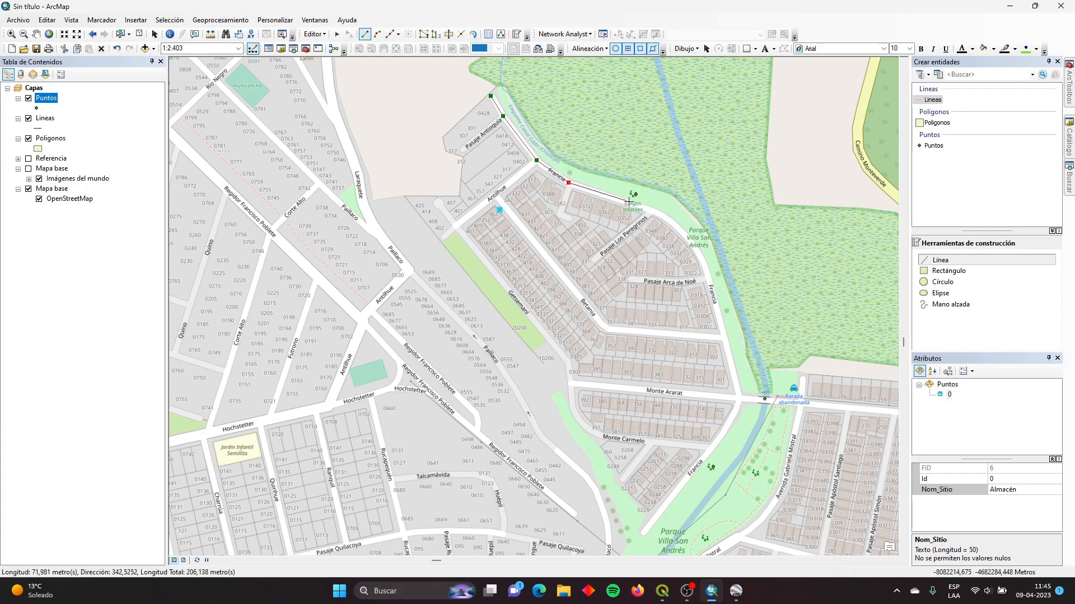
{"action": "left_click", "coordinate": [632, 204]}
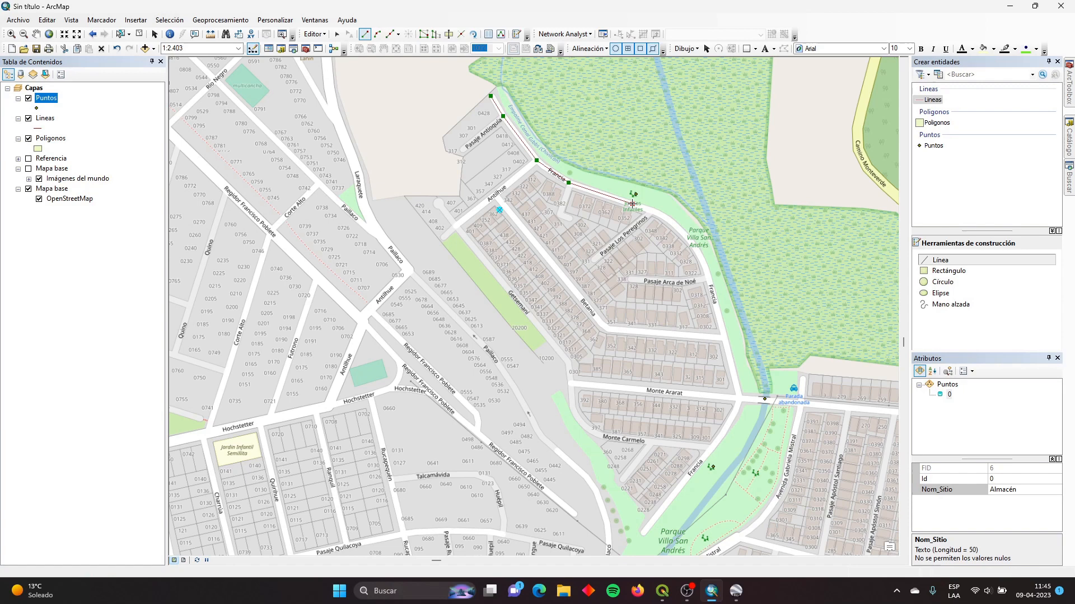
{"action": "left_click", "coordinate": [661, 214]}
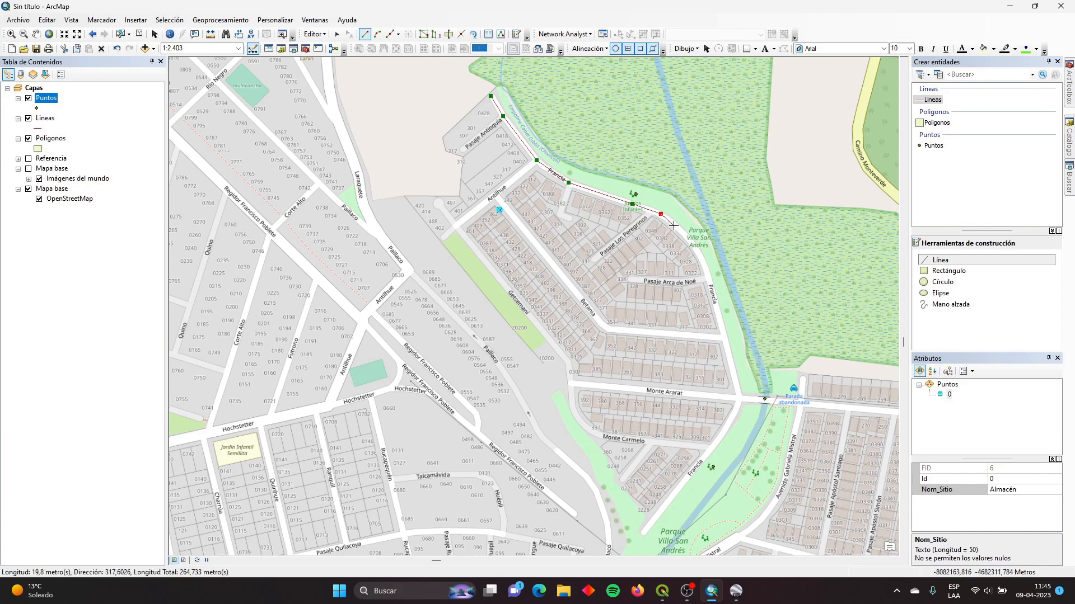
{"action": "left_click", "coordinate": [675, 226]}
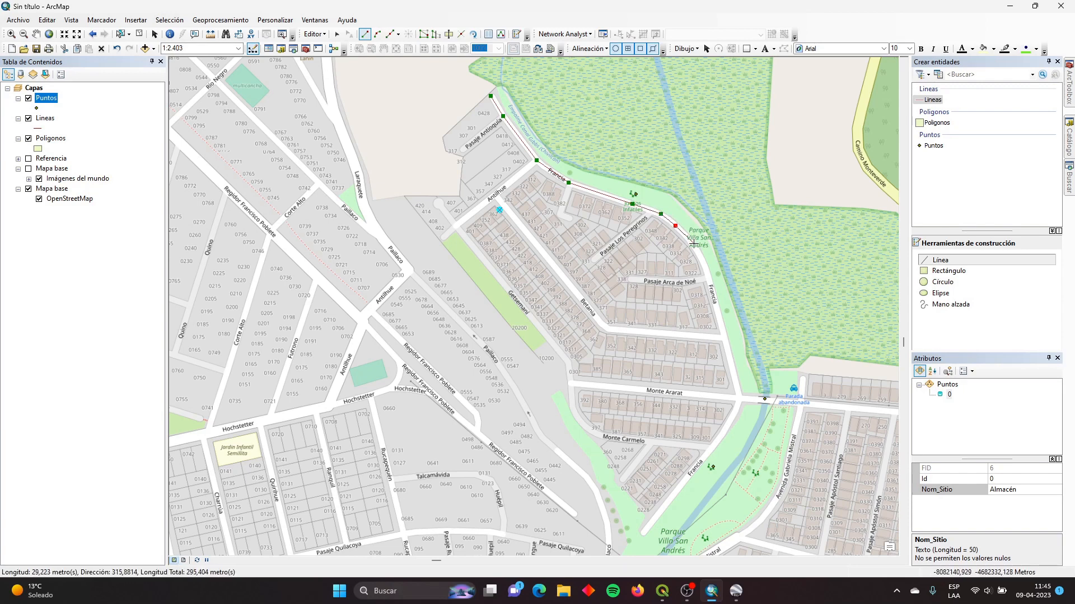
{"action": "left_click", "coordinate": [693, 245]}
{"action": "left_click", "coordinate": [701, 259]}
{"action": "left_click", "coordinate": [714, 296]}
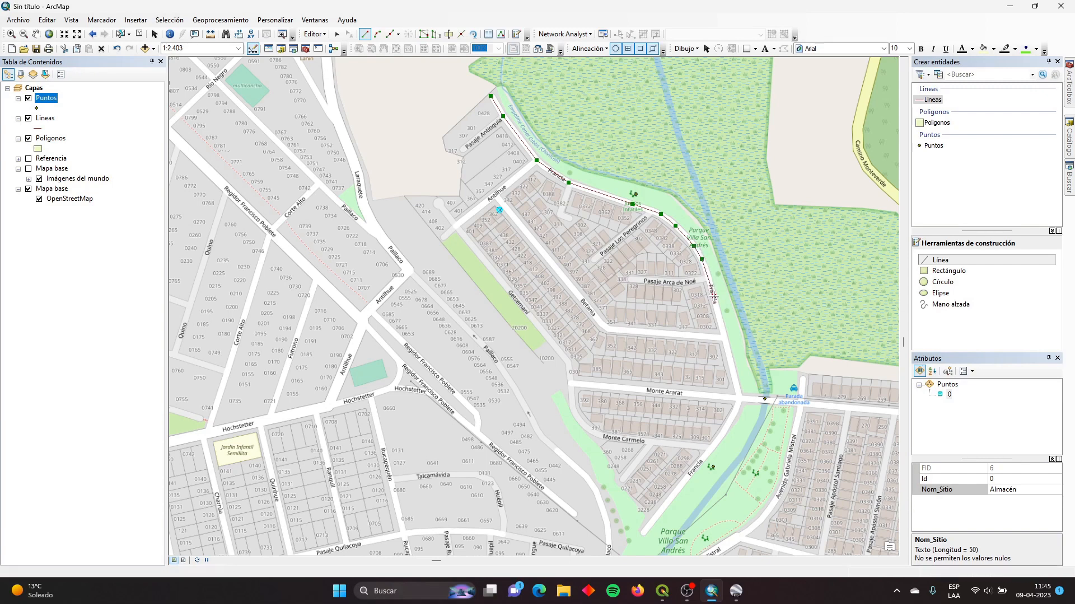
{"action": "left_click", "coordinate": [728, 351]}
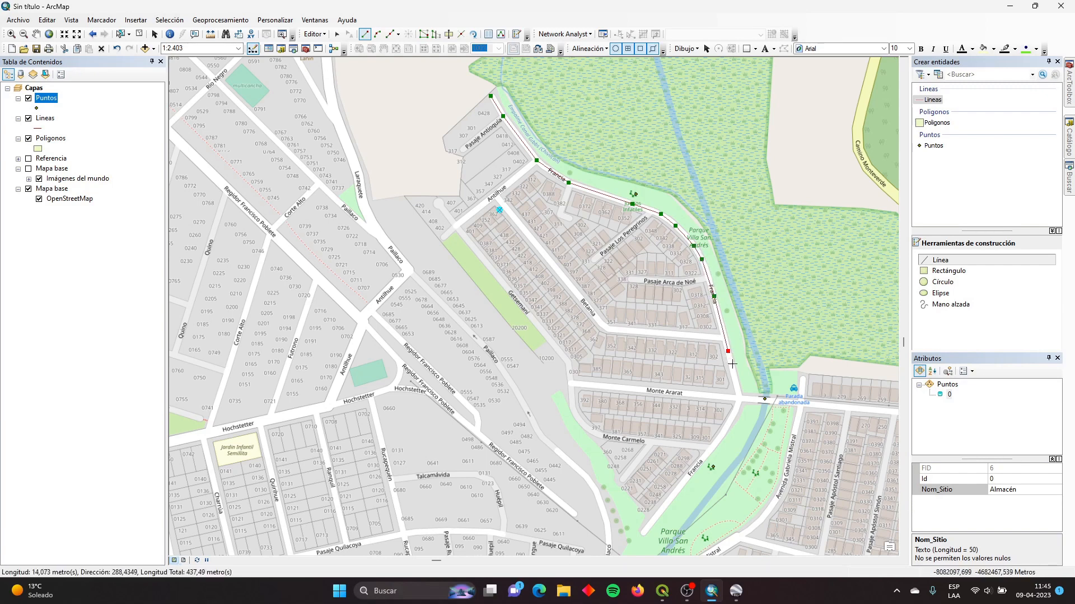
{"action": "left_click", "coordinate": [739, 400]}
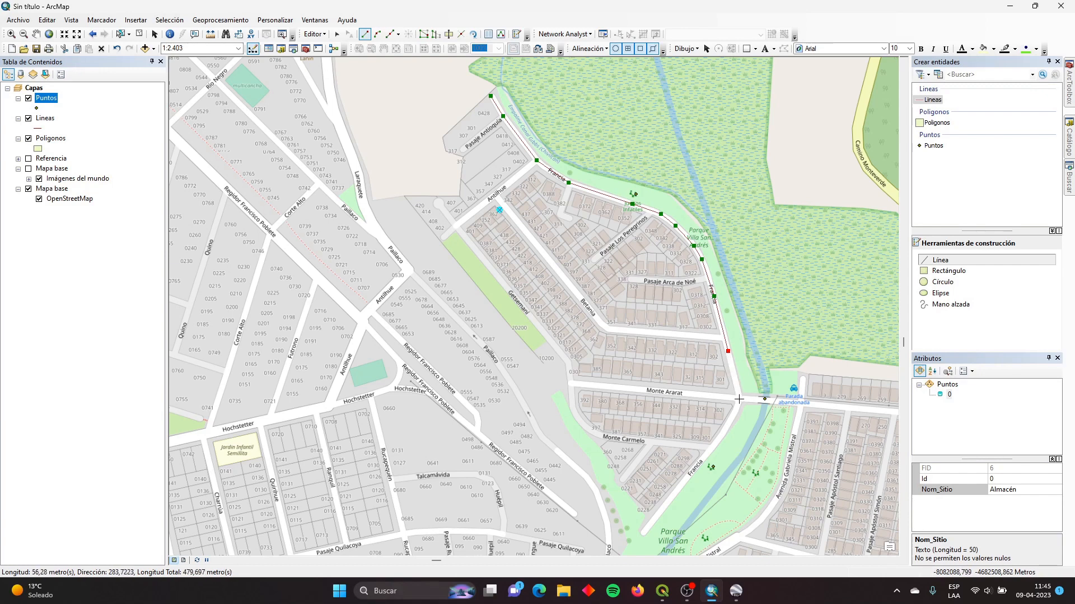
{"action": "left_click", "coordinate": [724, 433]}
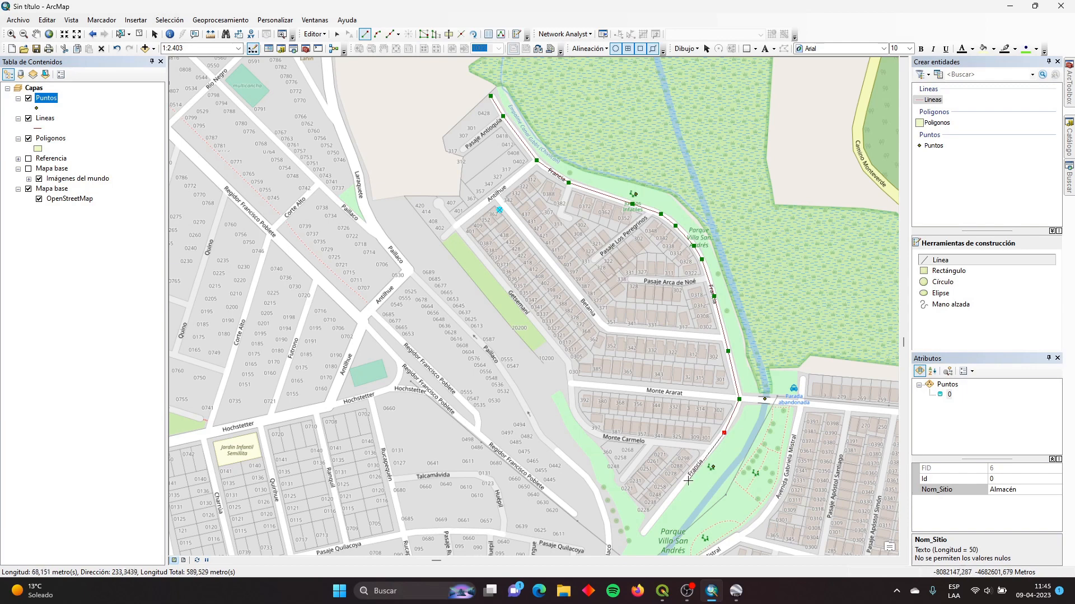
{"action": "double_click", "coordinate": [643, 534]}
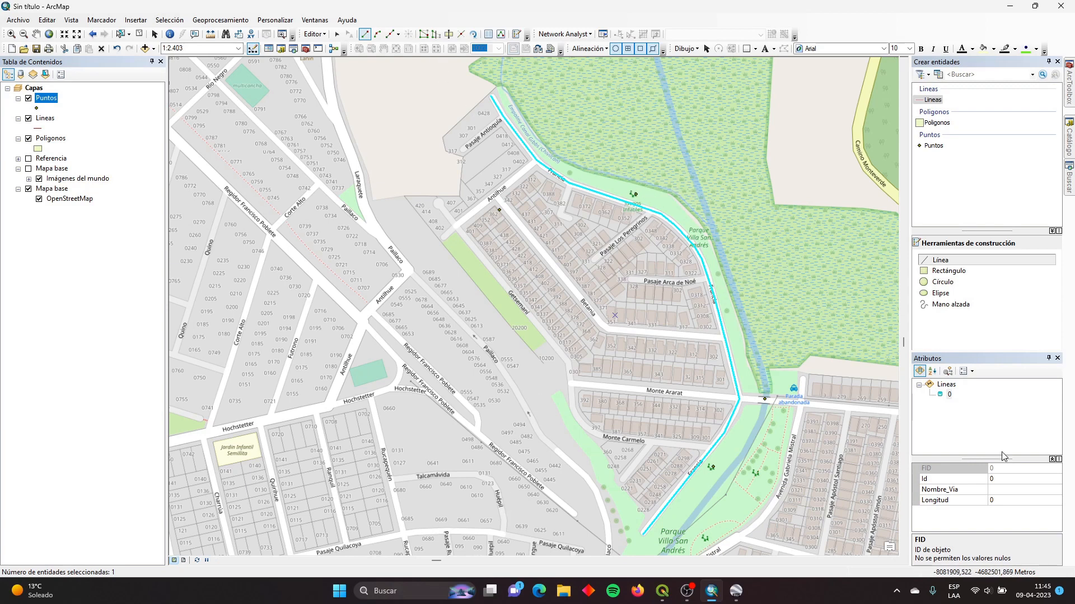
{"action": "left_click", "coordinate": [1018, 489]}
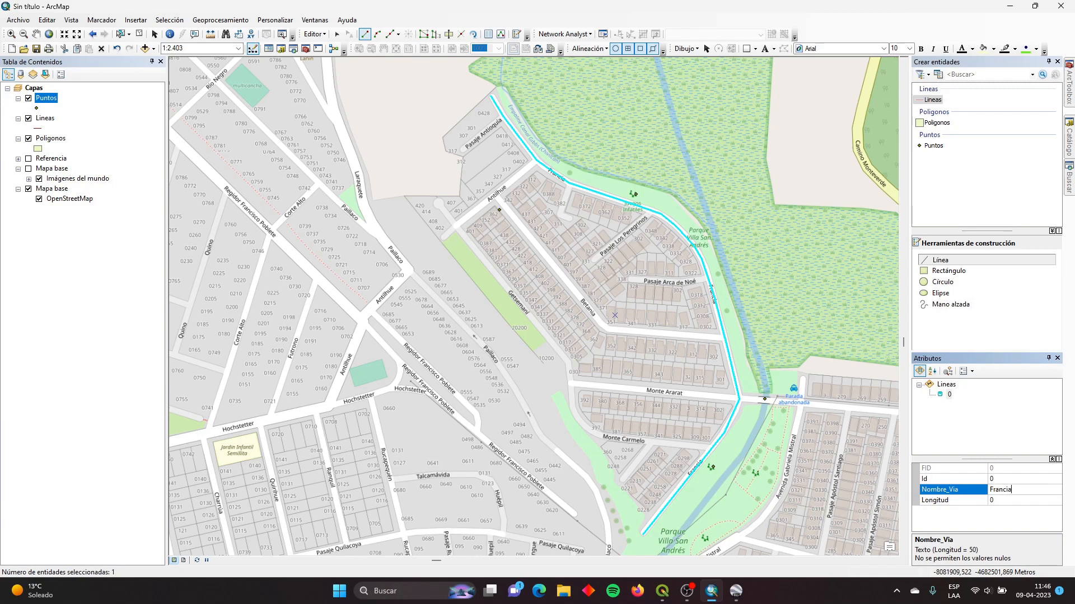
{"action": "key", "text": "Return"}
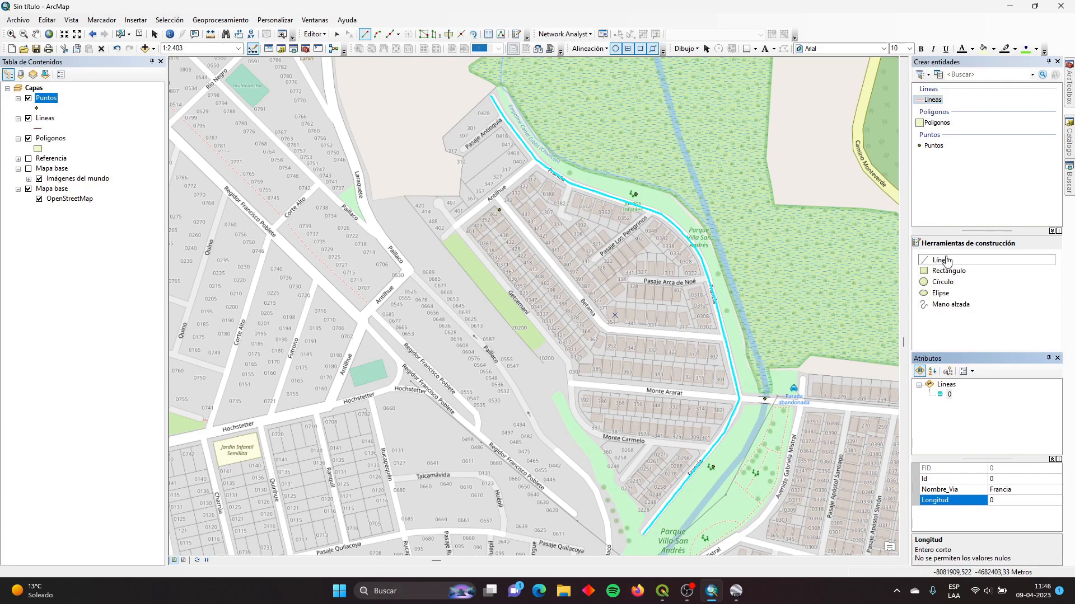
Digitize a Lineas line along Antilhue street, from the green strip's corner to the snapped vertex on the Francia line.
{"action": "left_click", "coordinate": [441, 239]}
{"action": "left_click", "coordinate": [455, 225]}
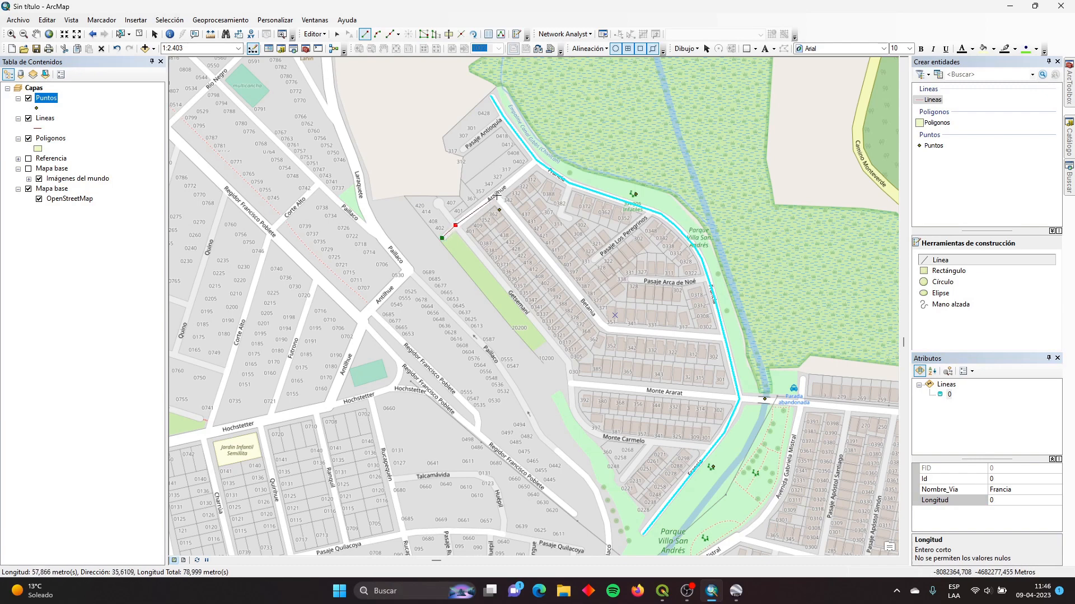
{"action": "left_click", "coordinate": [495, 193]}
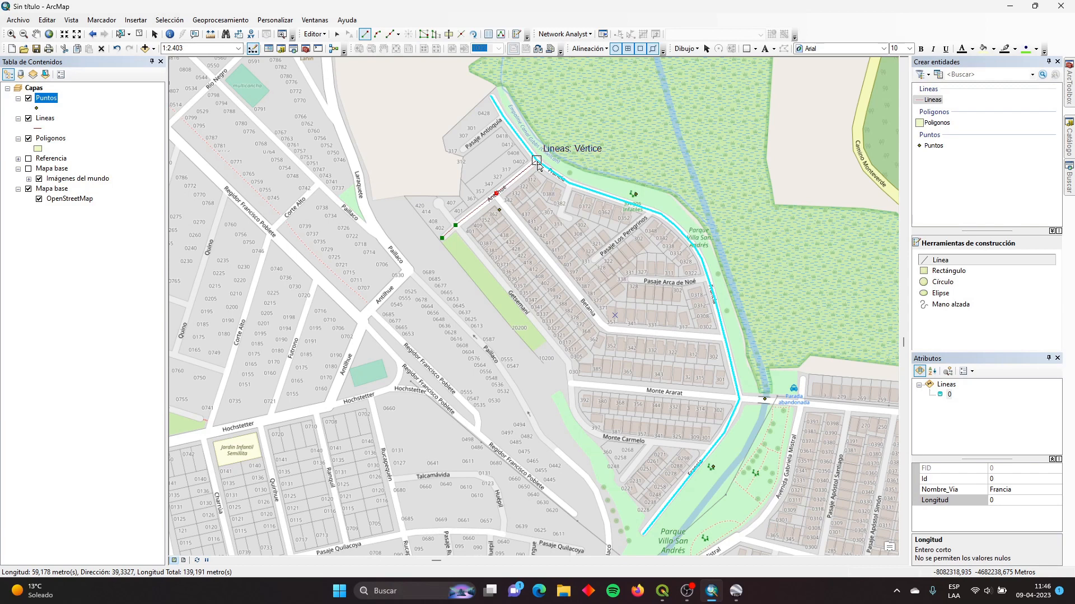
{"action": "double_click", "coordinate": [536, 162]}
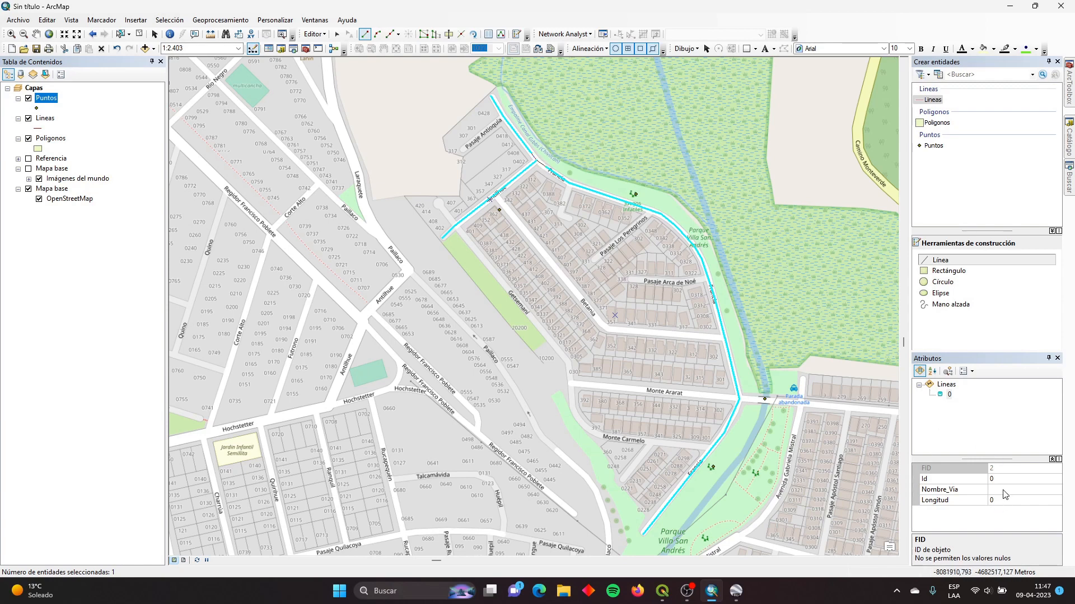
Refresh the Lineas layer's display and set the new line's Nombre_Via to Antilhue.
{"action": "left_click", "coordinate": [28, 119]}
{"action": "left_click", "coordinate": [28, 119]}
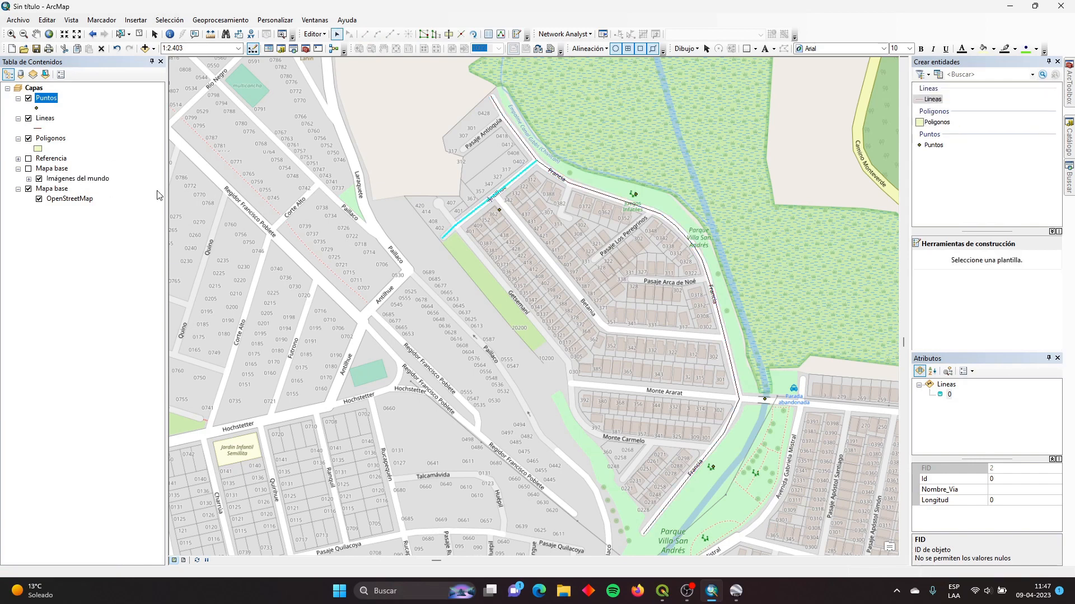
{"action": "left_click", "coordinate": [1006, 488]}
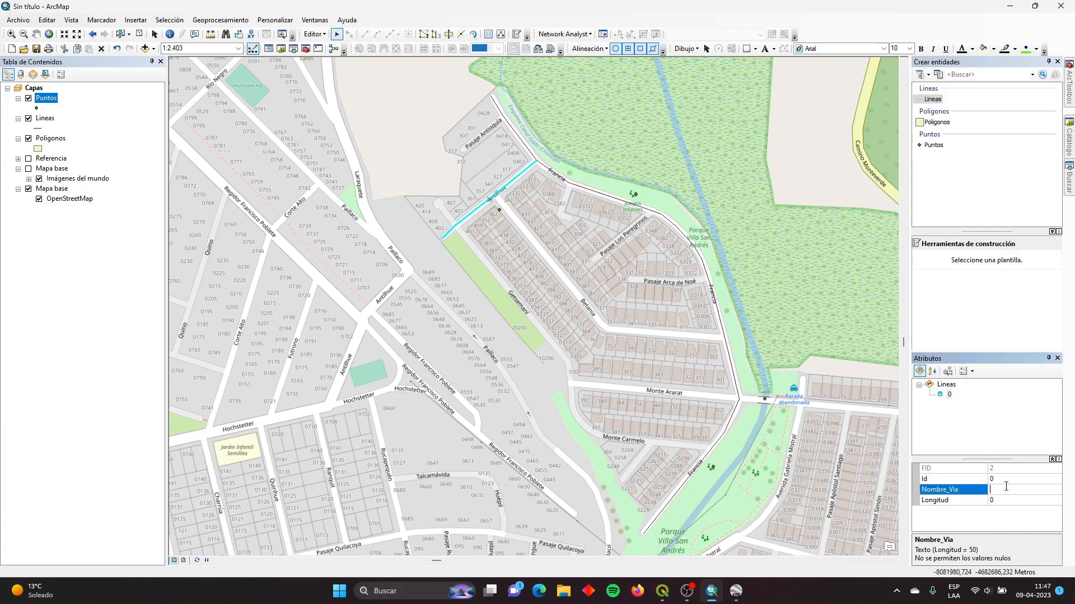
{"action": "type", "text": "Antilhue"}
{"action": "key", "text": "Return"}
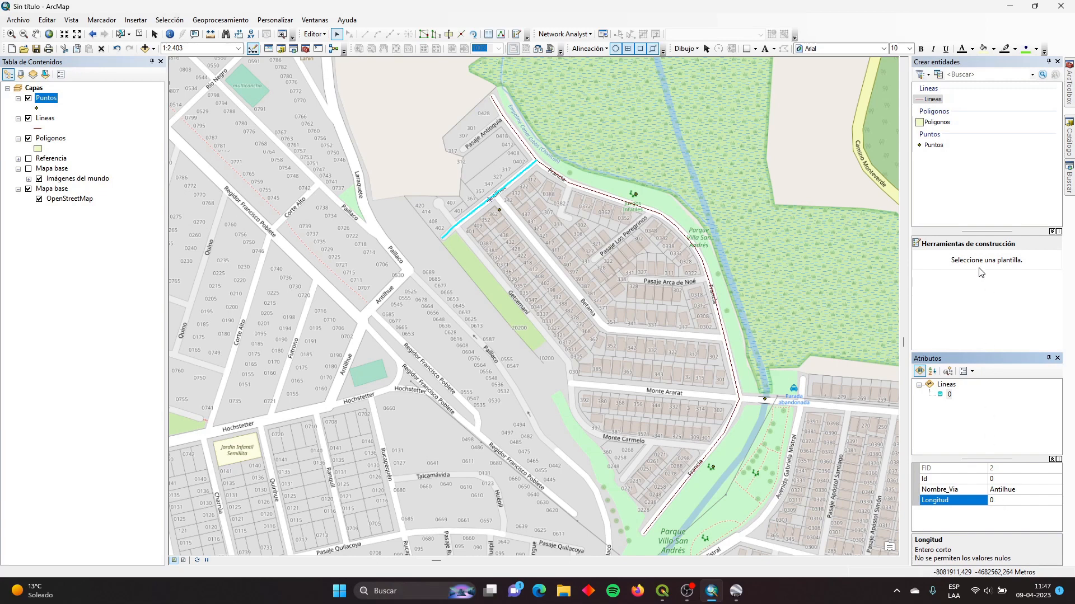
Digitize a Lineas line along Betania street, from Antilhue to the Francia line, and set its Nombre_Via to Betania.
{"action": "left_click", "coordinate": [919, 125]}
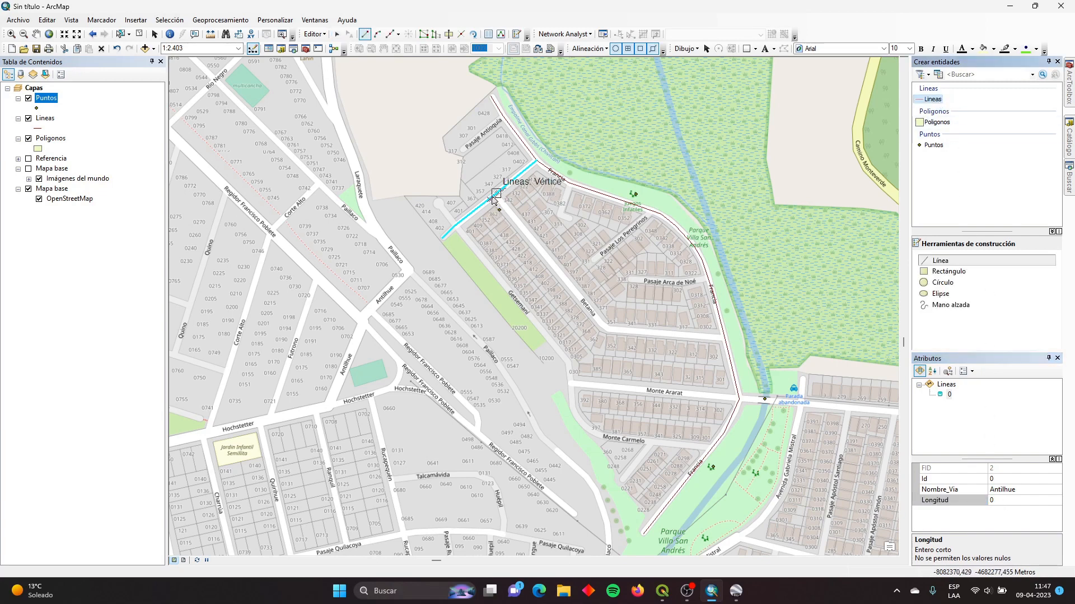
{"action": "left_click", "coordinate": [494, 199]}
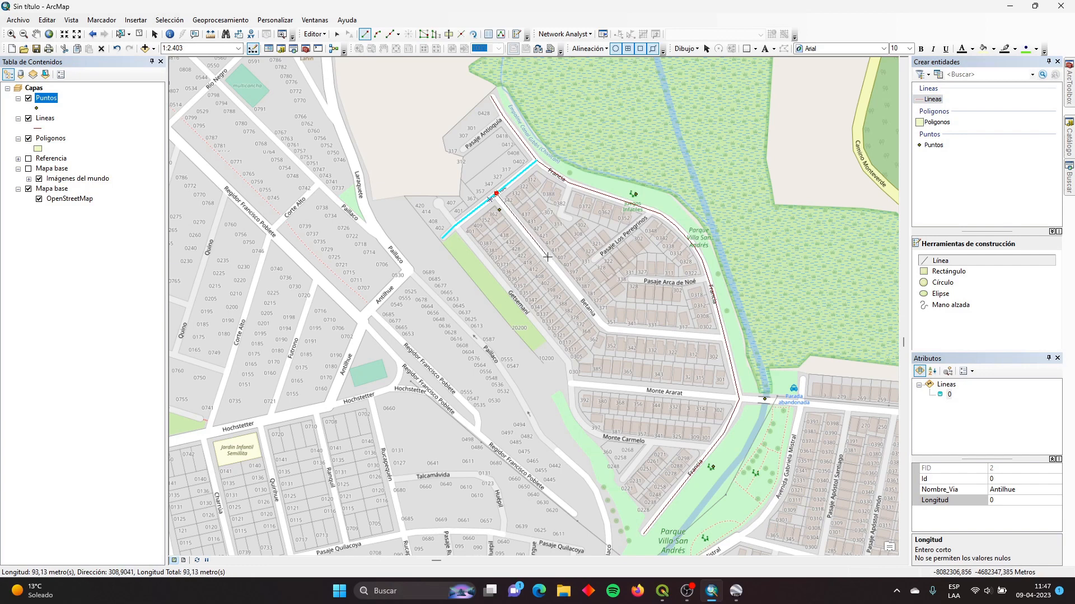
{"action": "left_click", "coordinate": [547, 258]}
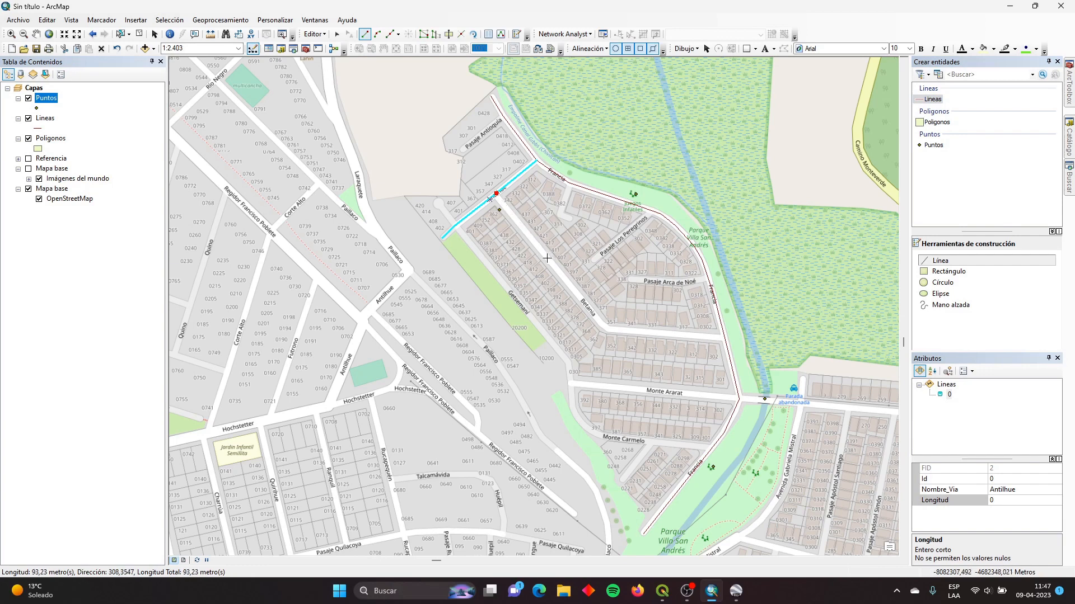
{"action": "left_click", "coordinate": [605, 328]}
{"action": "double_click", "coordinate": [725, 338]}
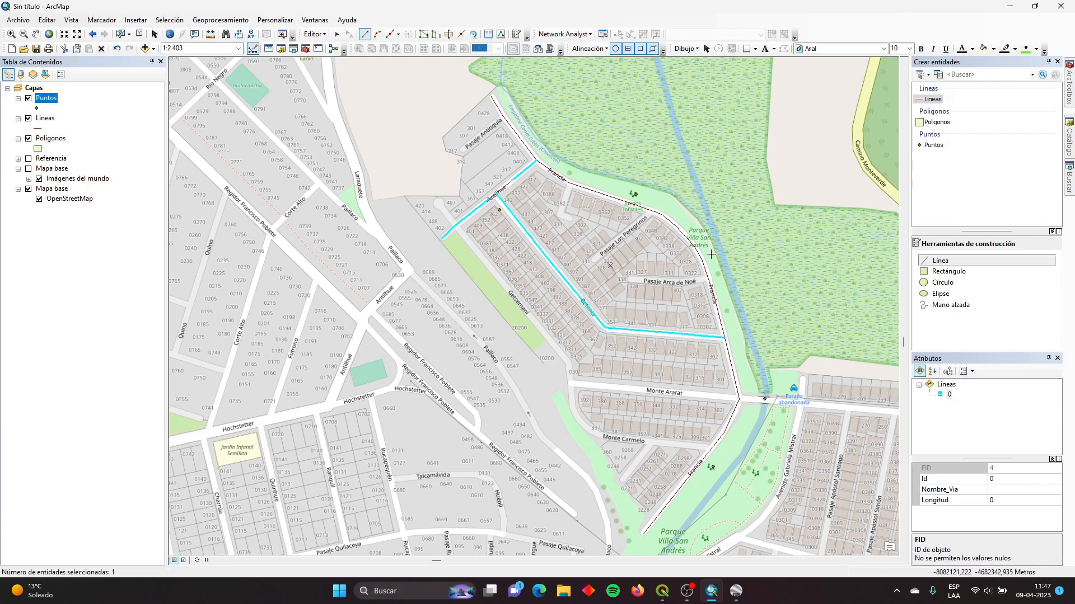
{"action": "left_click", "coordinate": [1007, 490]}
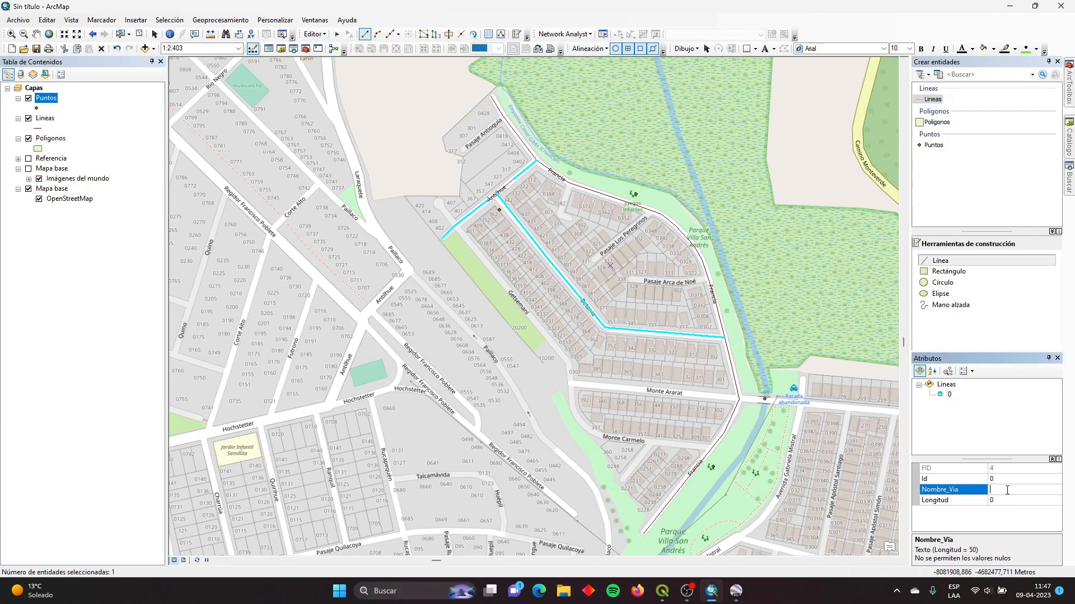
{"action": "type", "text": "Betania"}
{"action": "key", "text": "Return"}
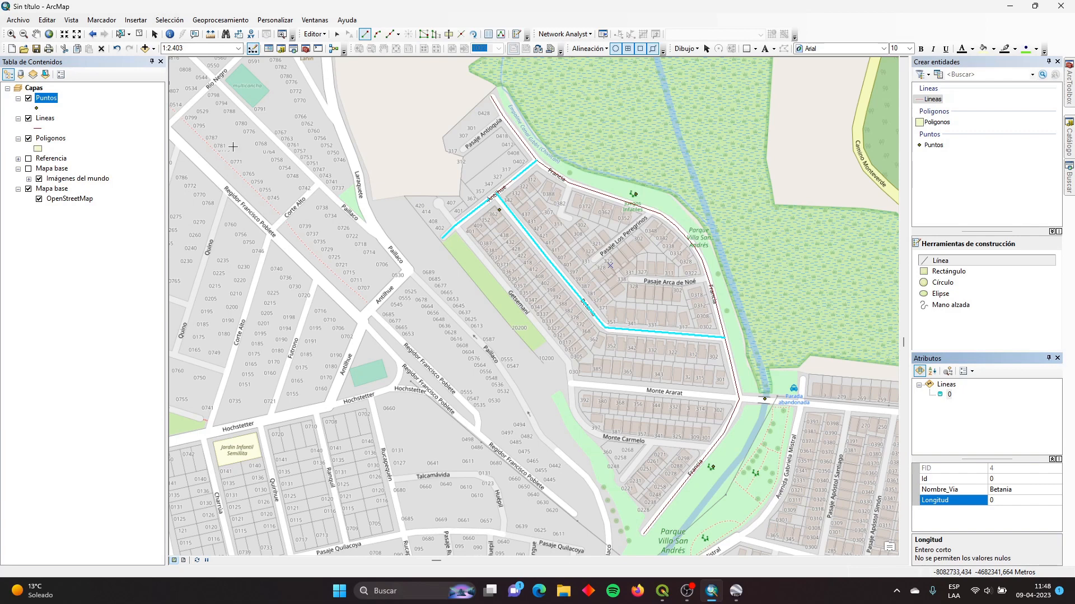
Start a Poligonos polygon at the block corner by Monte Ararat's western end and turn off point, end, vertex and edge snapping.
{"action": "left_click", "coordinate": [939, 124]}
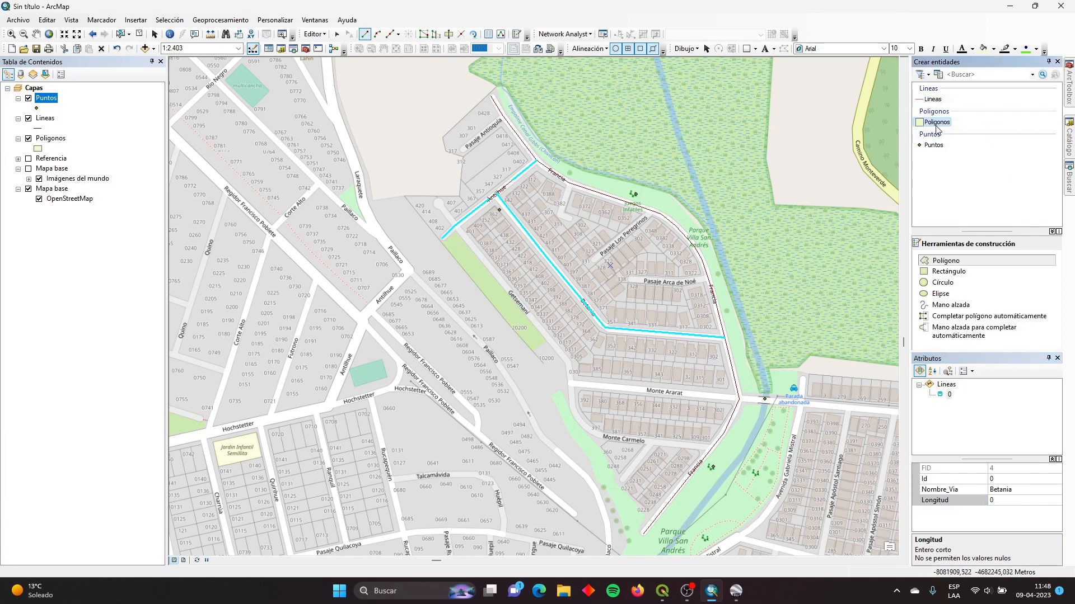
{"action": "left_click", "coordinate": [958, 262]}
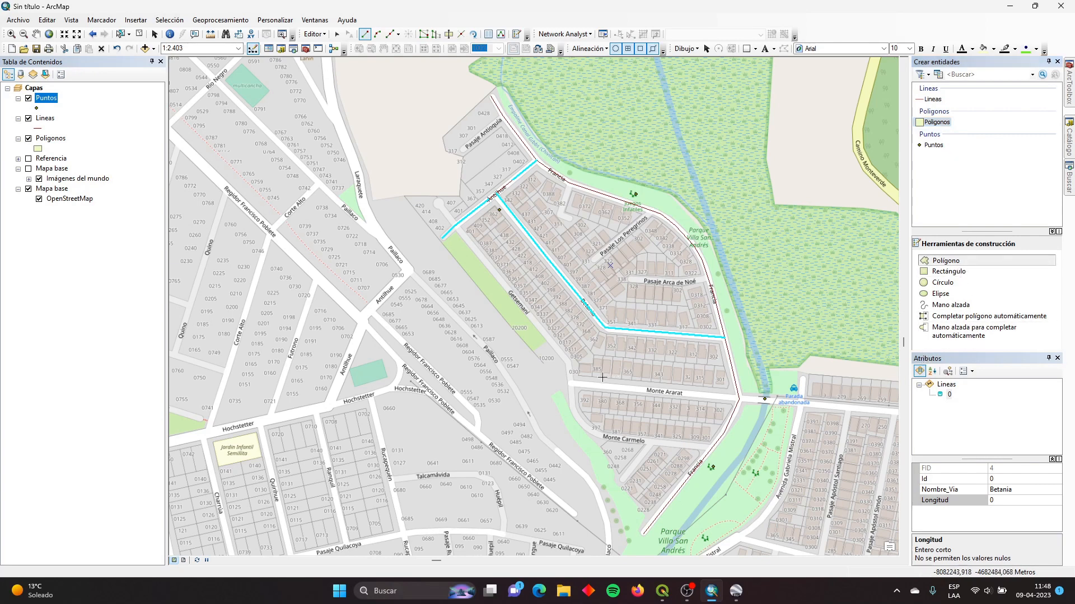
{"action": "left_click", "coordinate": [572, 380]}
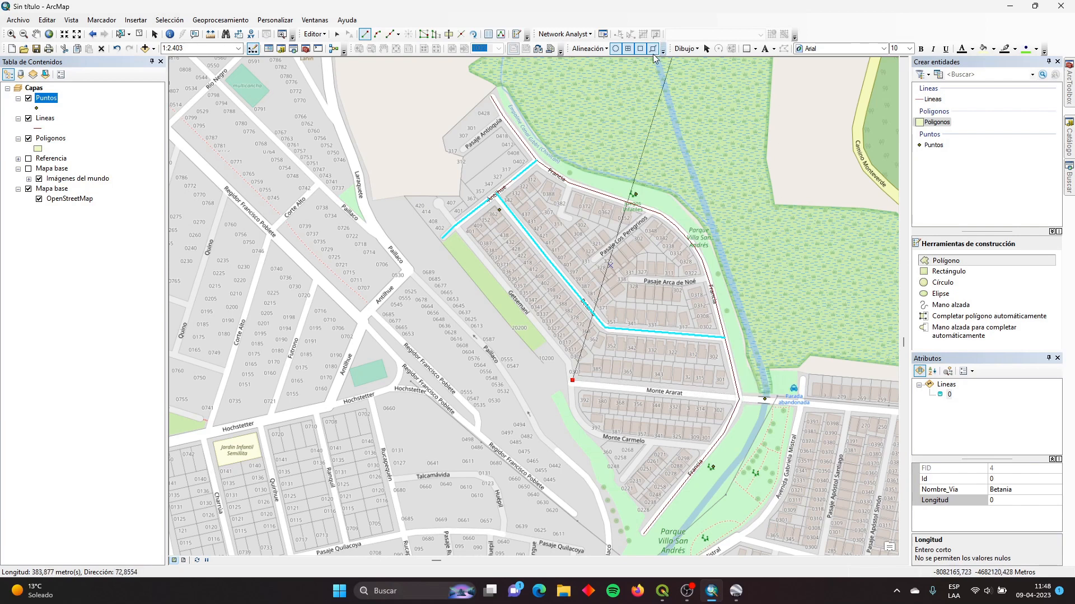
{"action": "left_click", "coordinate": [615, 48]}
{"action": "left_click", "coordinate": [627, 48]}
{"action": "left_click", "coordinate": [640, 48]}
{"action": "left_click", "coordinate": [653, 48]}
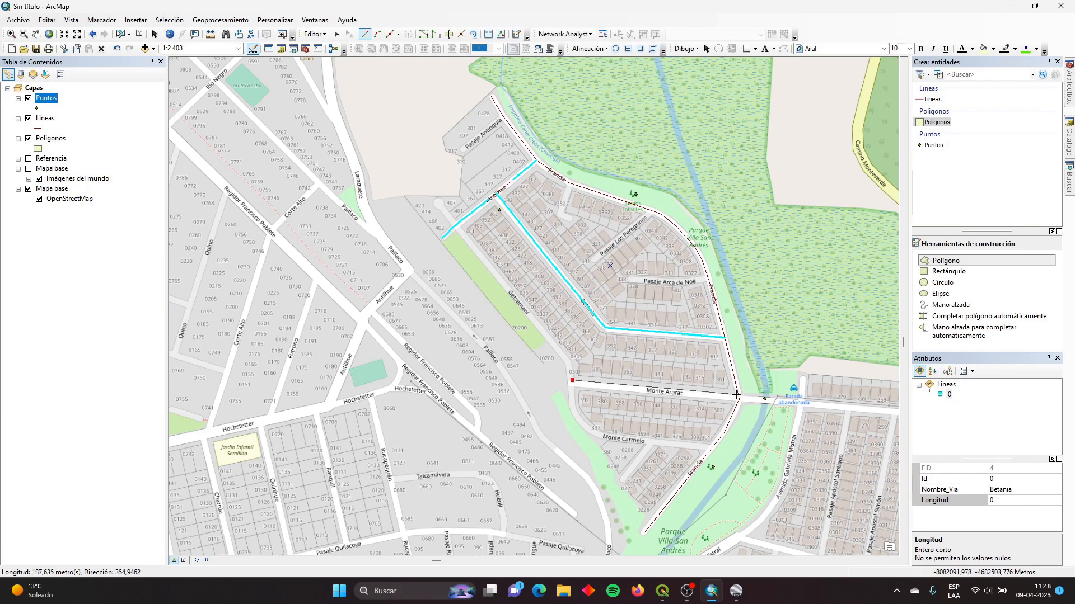
Trace the polygon around the block bounded by Monte Ararat, Francia, Betania, Antilhue and Getsemaní, and set its Tipo to Manzana.
{"action": "left_click", "coordinate": [736, 394]}
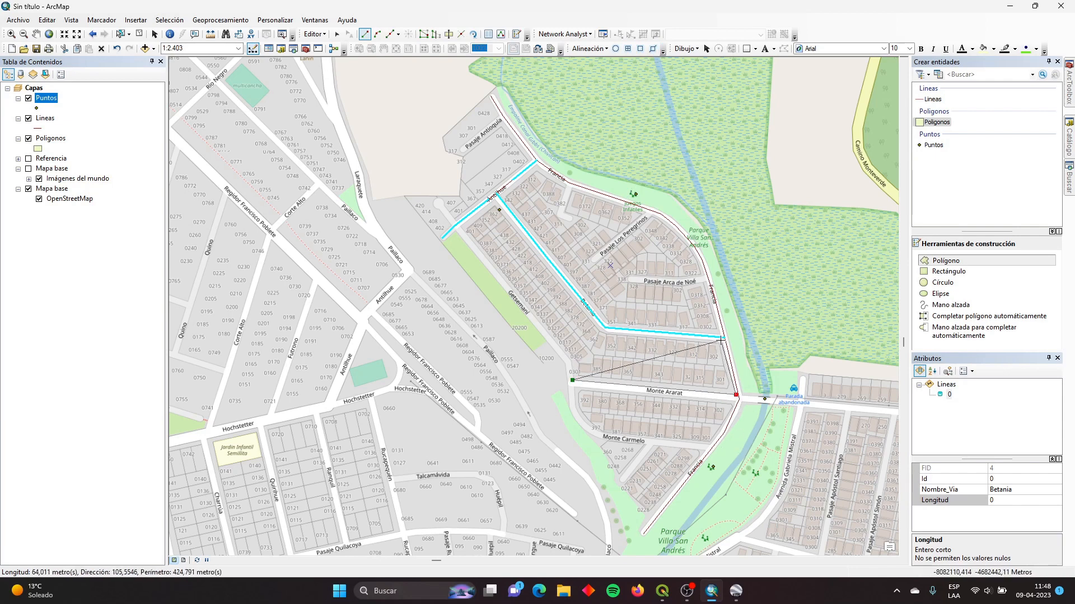
{"action": "left_click", "coordinate": [722, 339]}
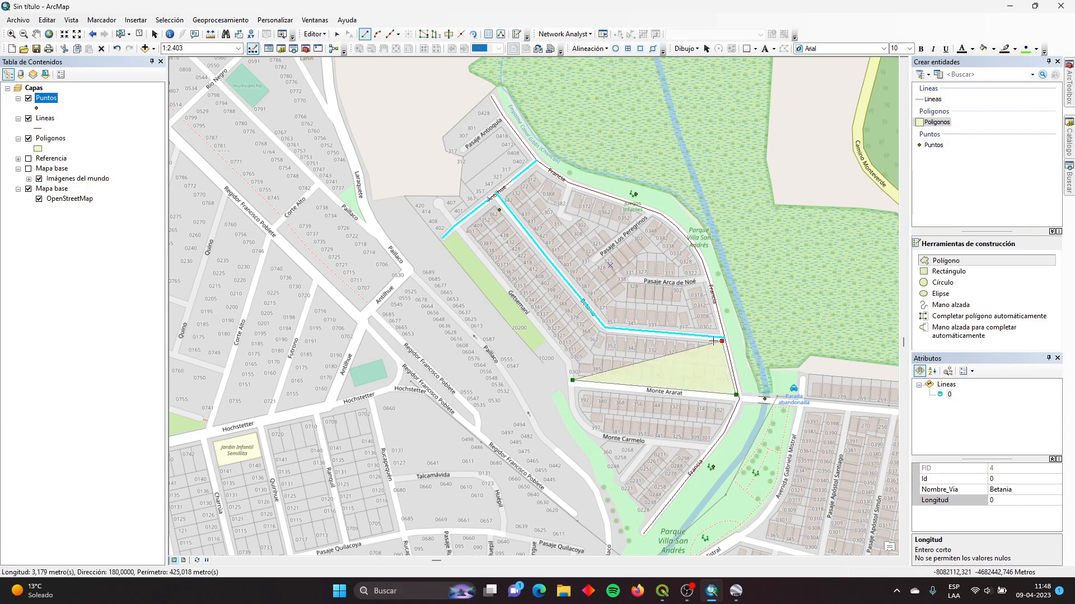
{"action": "left_click", "coordinate": [606, 331]}
{"action": "left_click", "coordinate": [597, 326]}
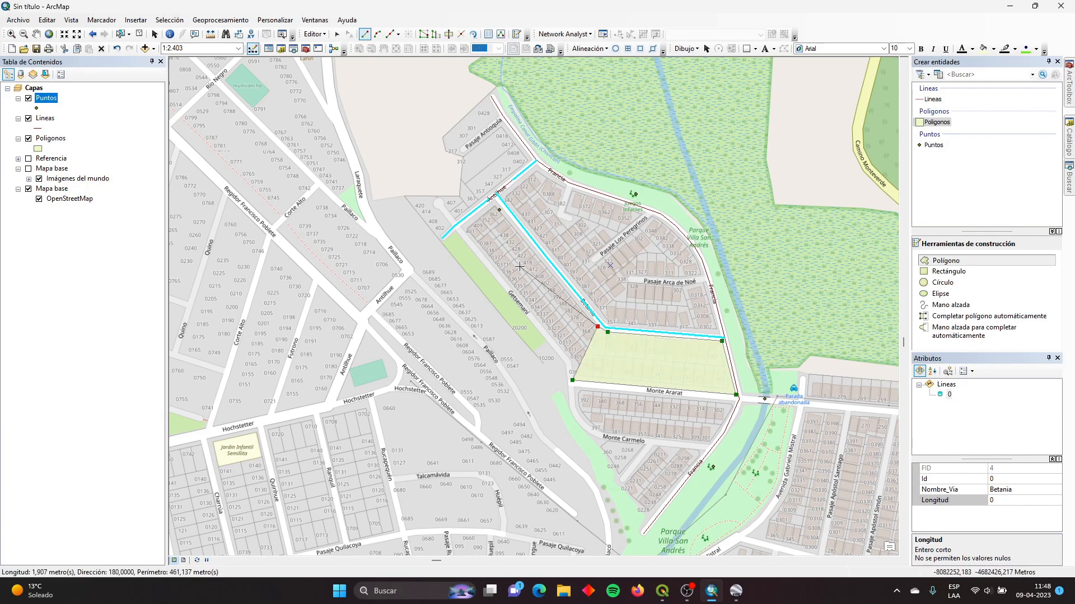
{"action": "left_click", "coordinate": [494, 200]}
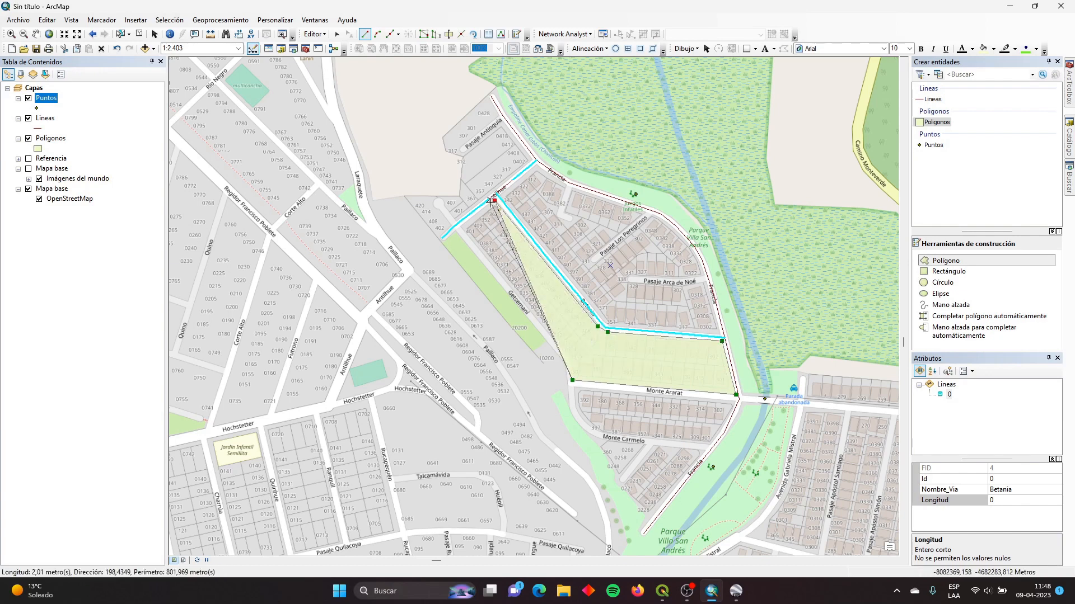
{"action": "left_click", "coordinate": [459, 227]}
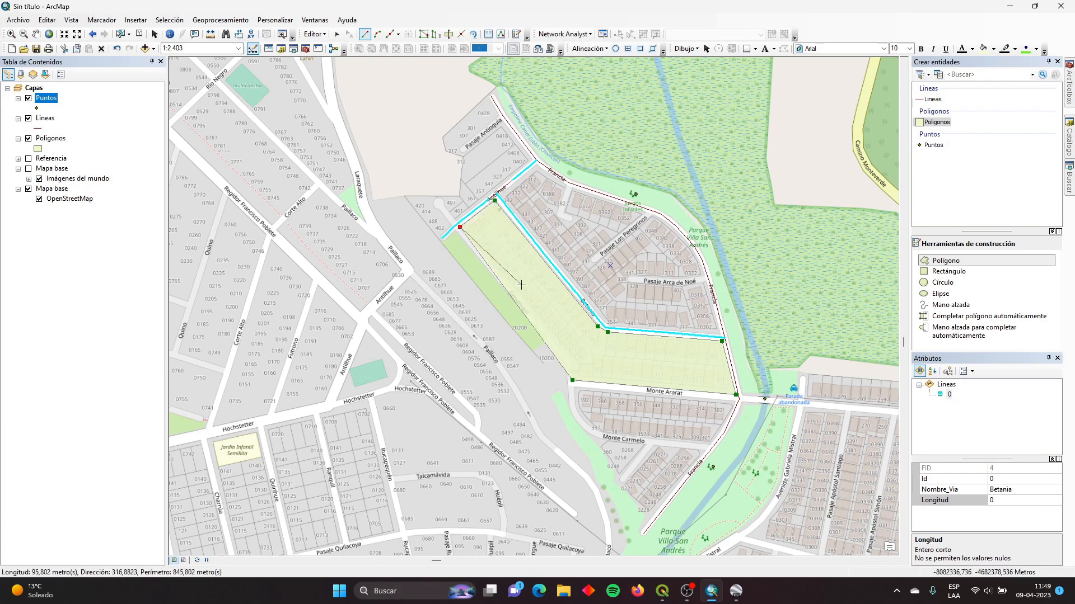
{"action": "double_click", "coordinate": [572, 359]}
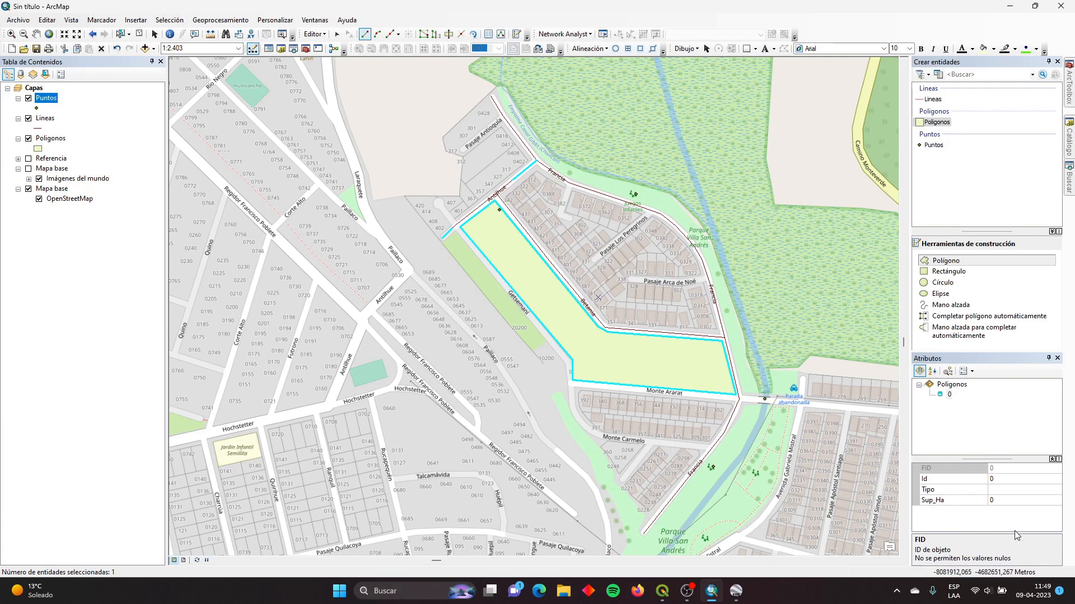
{"action": "left_click", "coordinate": [1032, 491]}
{"action": "type", "text": "Manzana"}
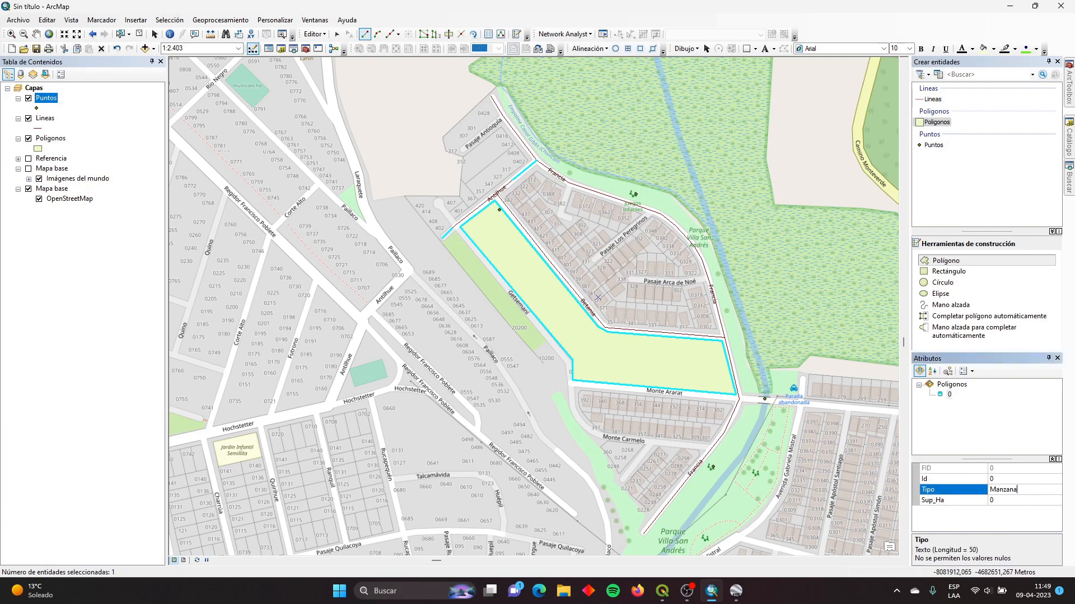
{"action": "key", "text": "Return"}
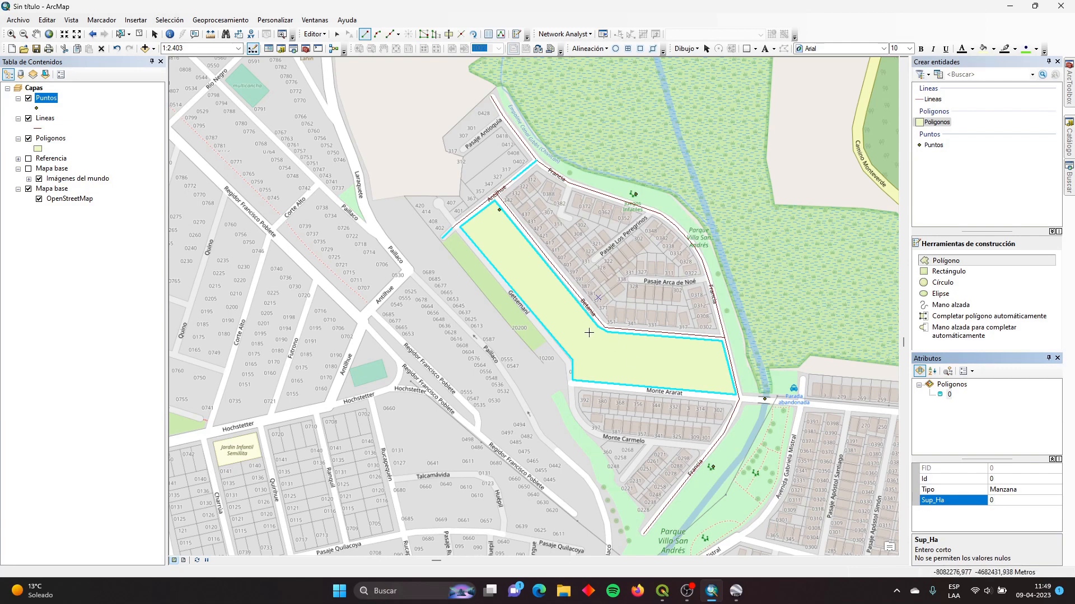
Draw a Poligonos rectangle over the long green strip beside Getsemaní and set its Tipo to Plazoleta.
{"action": "left_click", "coordinate": [964, 273]}
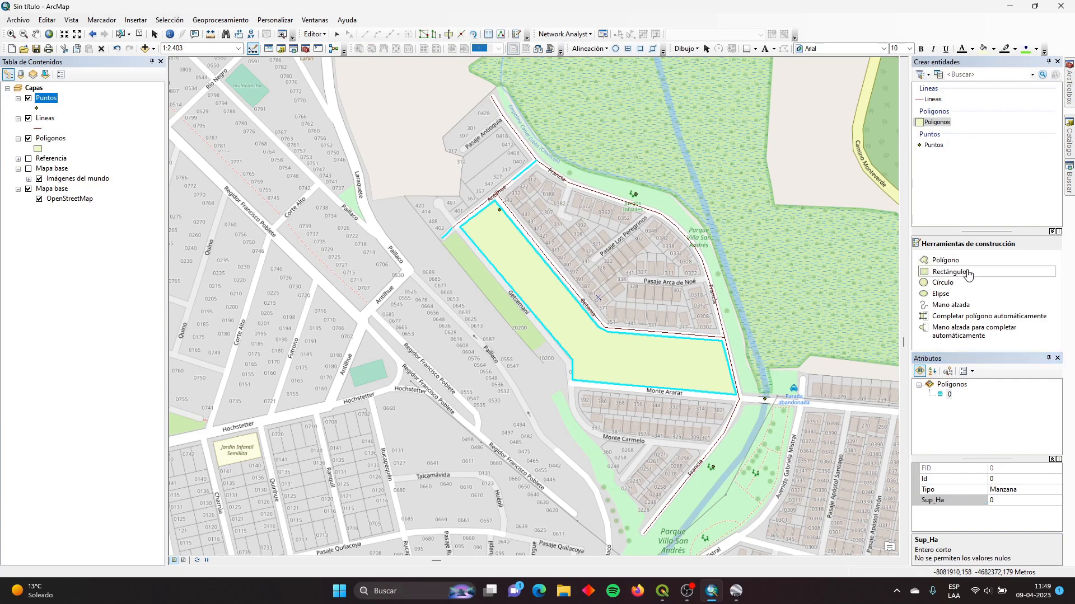
{"action": "left_click", "coordinate": [970, 274]}
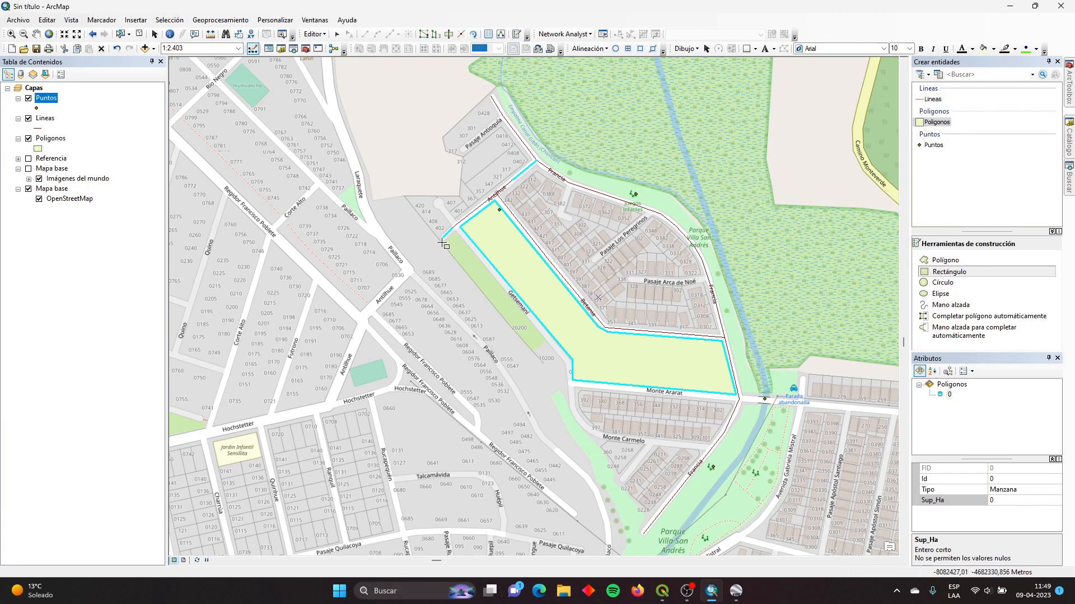
{"action": "left_click", "coordinate": [442, 242]}
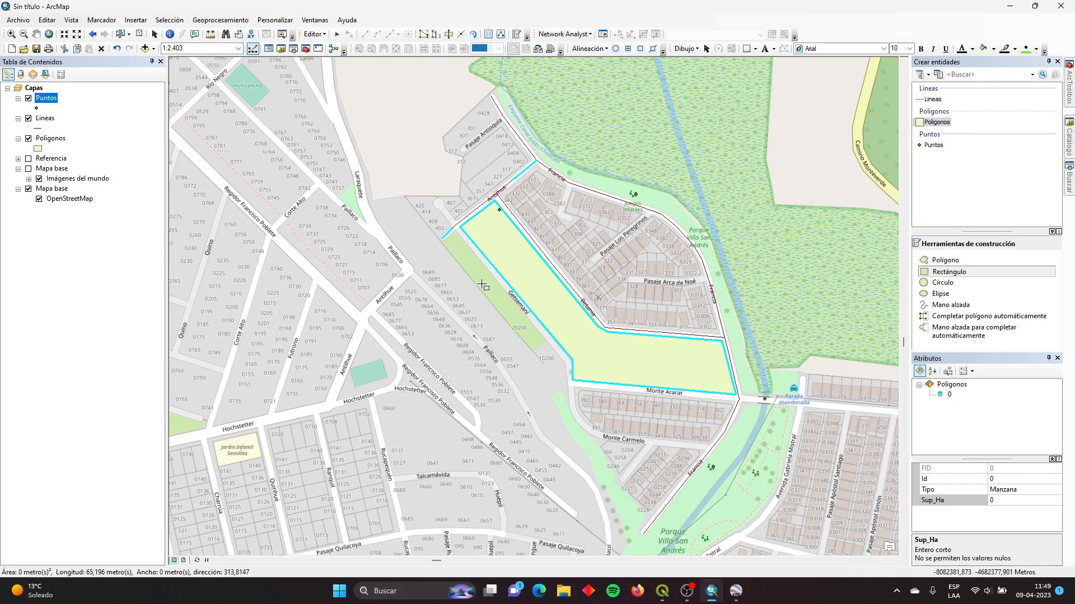
{"action": "left_click", "coordinate": [533, 353]}
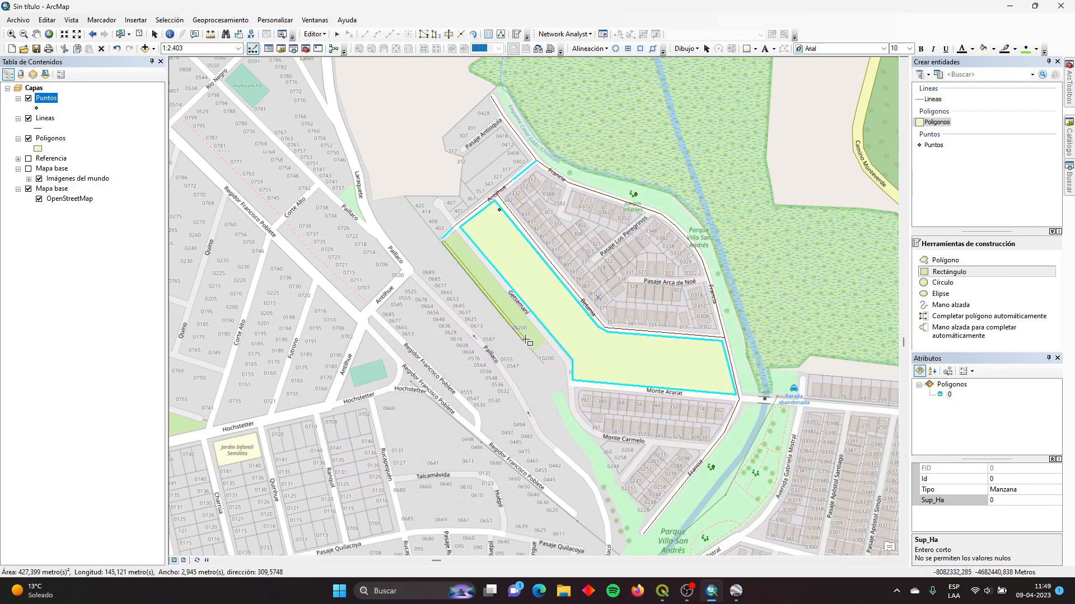
{"action": "left_click", "coordinate": [543, 342]}
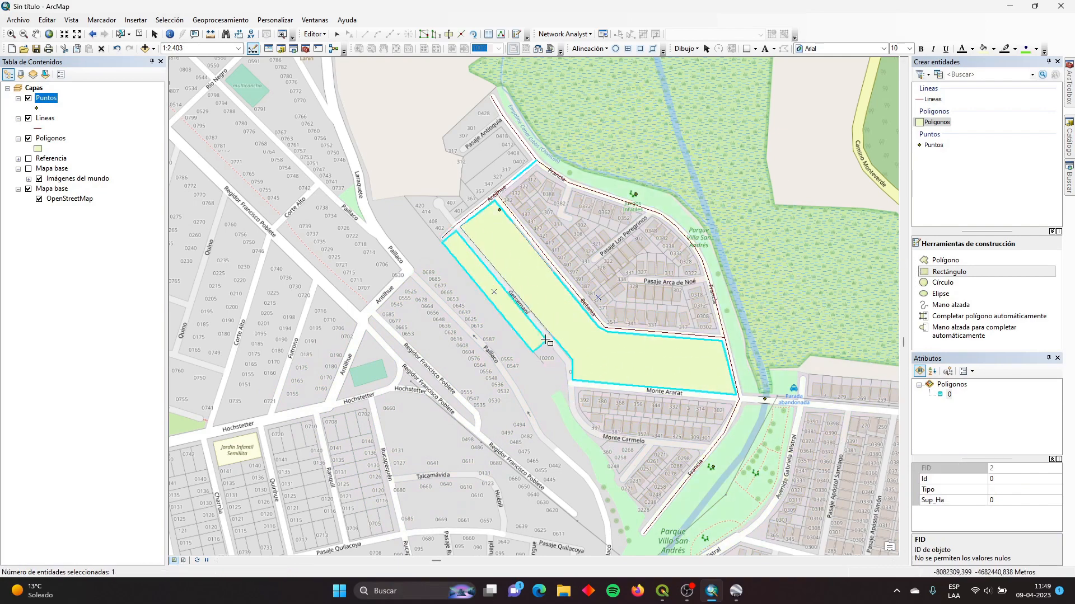
{"action": "left_click", "coordinate": [1000, 491]}
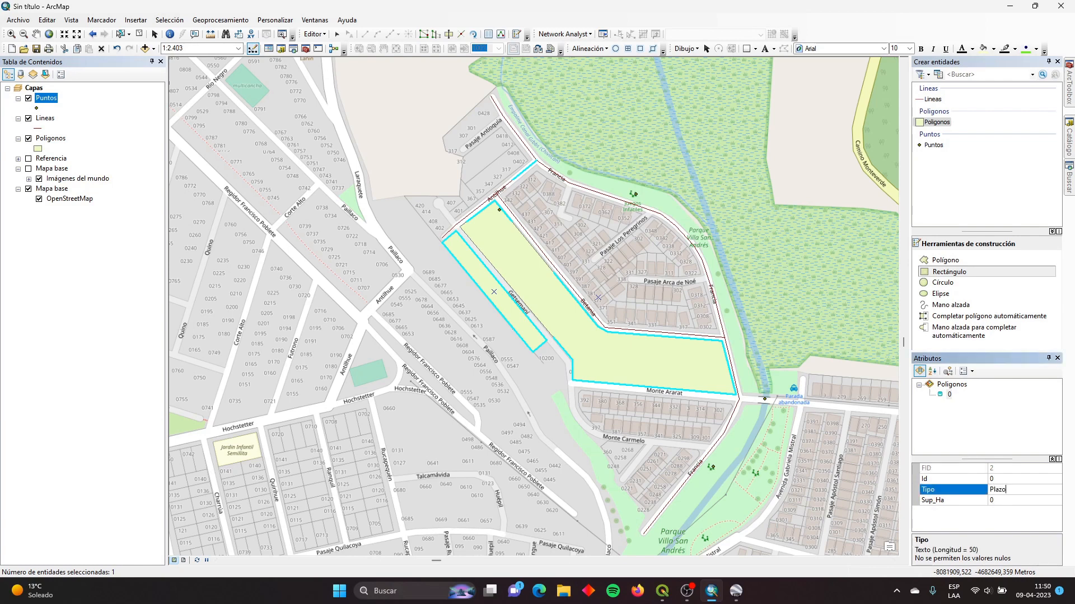
{"action": "key", "text": "BackSpace"}
{"action": "type", "text": "ta"}
{"action": "key", "text": "Return"}
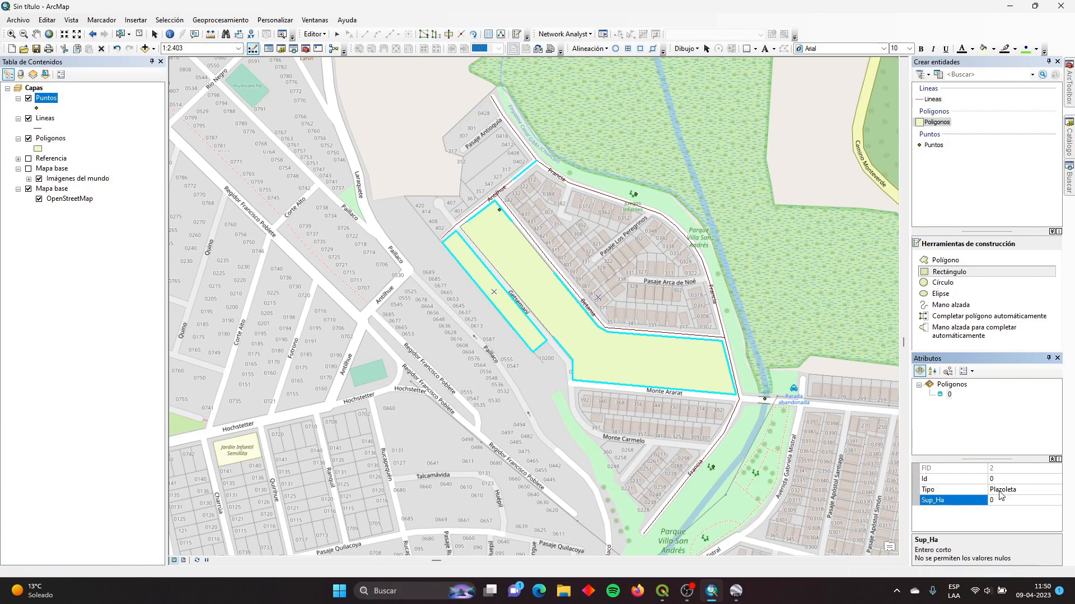
Save the edits and end the edit session, and hide the OpenStreetMap basemap.
{"action": "left_click", "coordinate": [321, 36]}
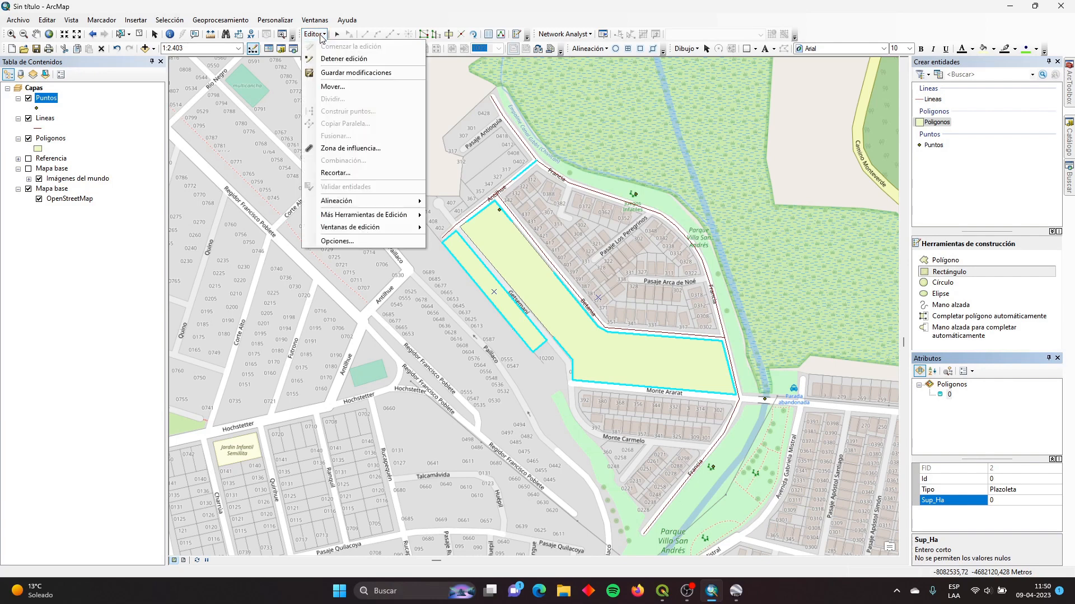
{"action": "left_click", "coordinate": [338, 74]}
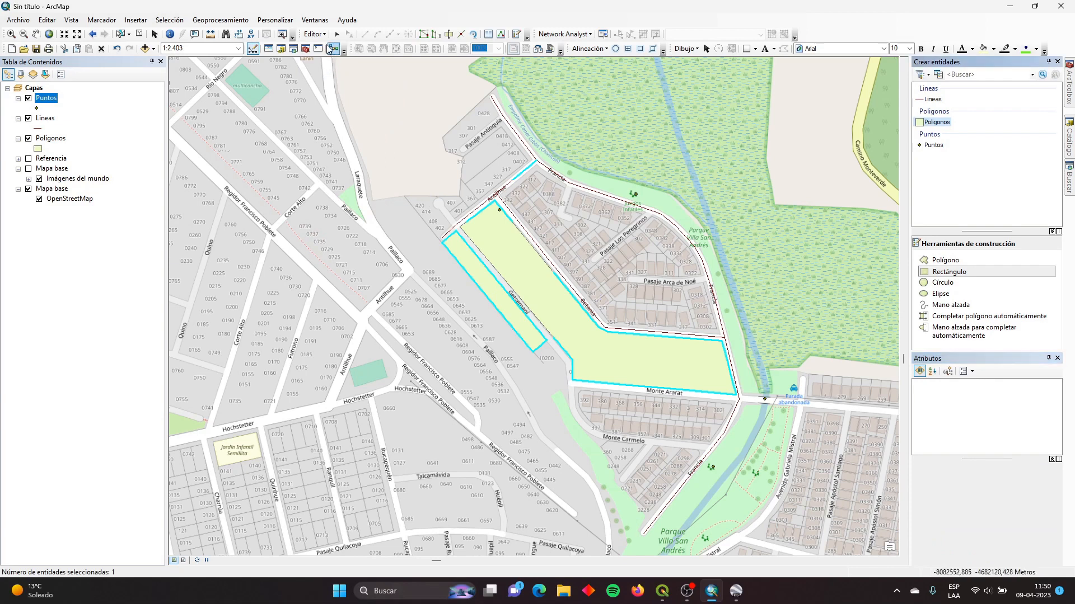
{"action": "left_click", "coordinate": [321, 37]}
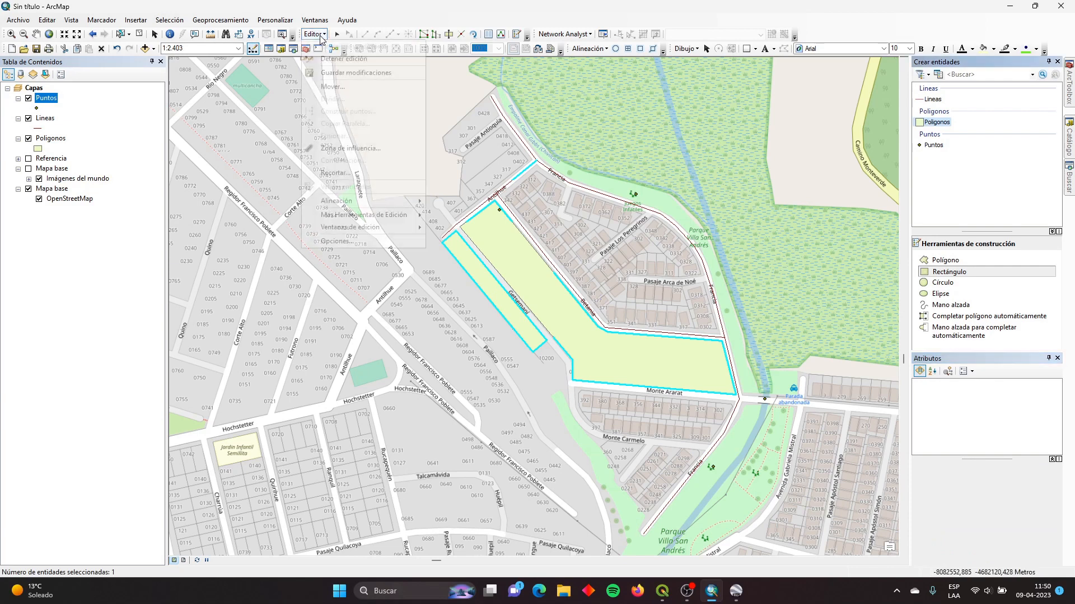
{"action": "left_click", "coordinate": [325, 61]}
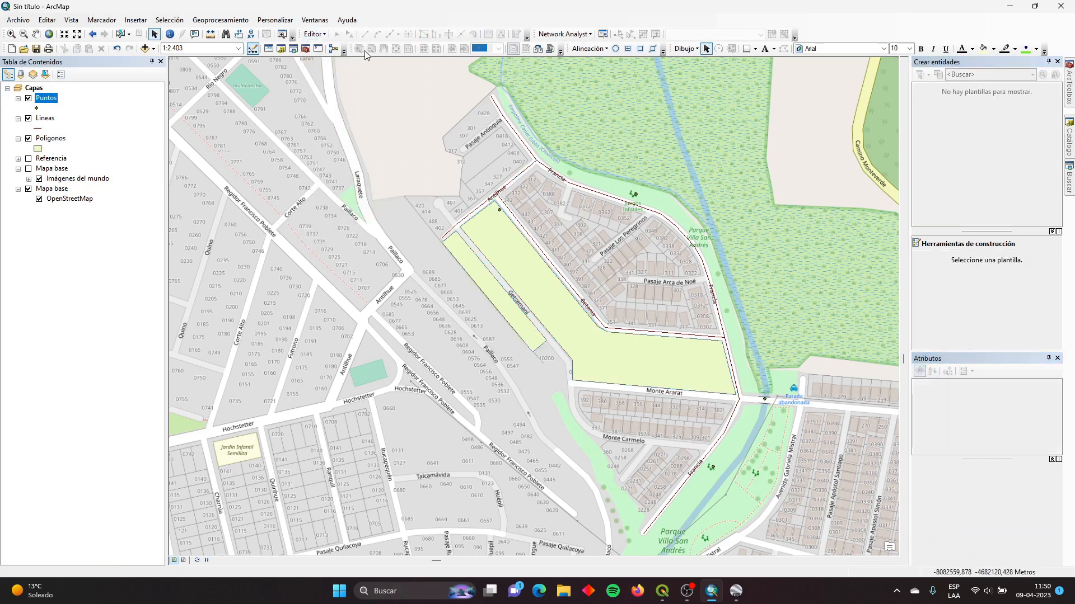
{"action": "left_click", "coordinate": [29, 189]}
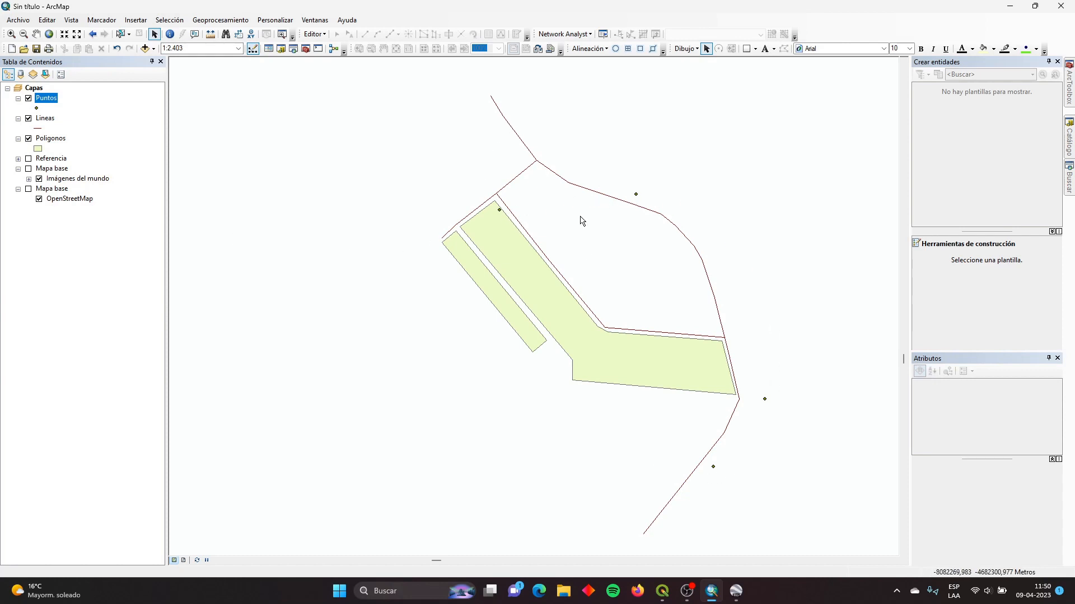
{"action": "left_click", "coordinate": [45, 119]}
{"action": "left_click", "coordinate": [50, 140], "text": "ctrl"}
{"action": "left_click", "coordinate": [47, 119]}
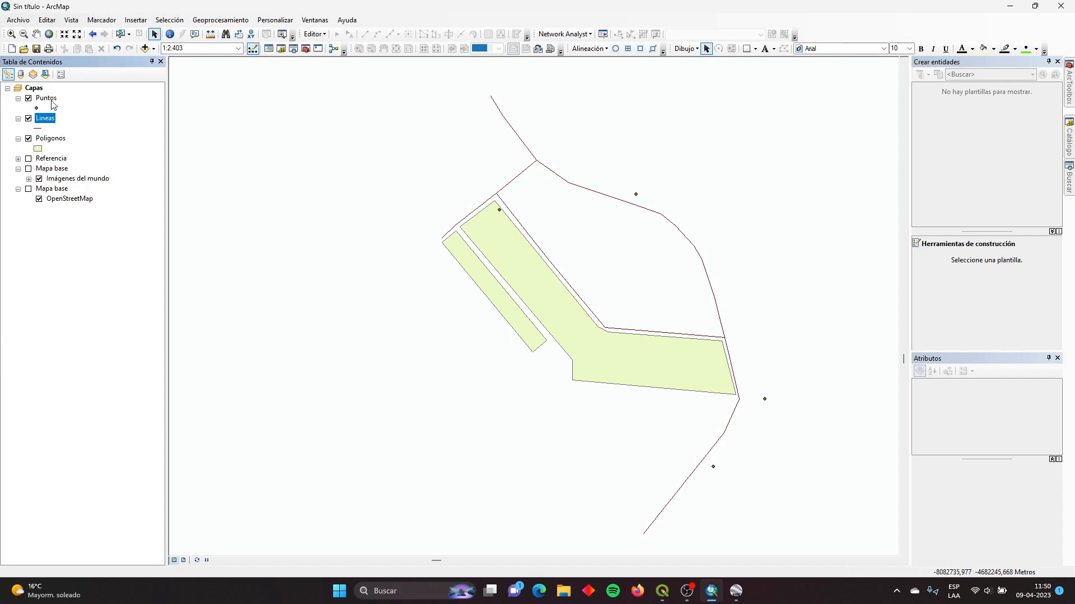
{"action": "left_click", "coordinate": [49, 99]}
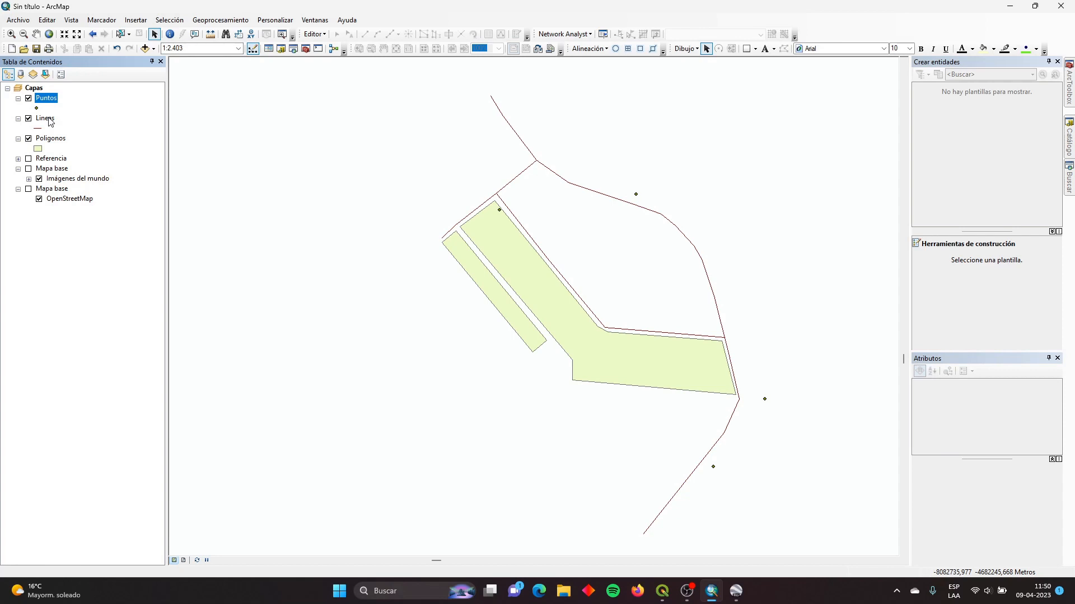
{"action": "right_click", "coordinate": [50, 122]}
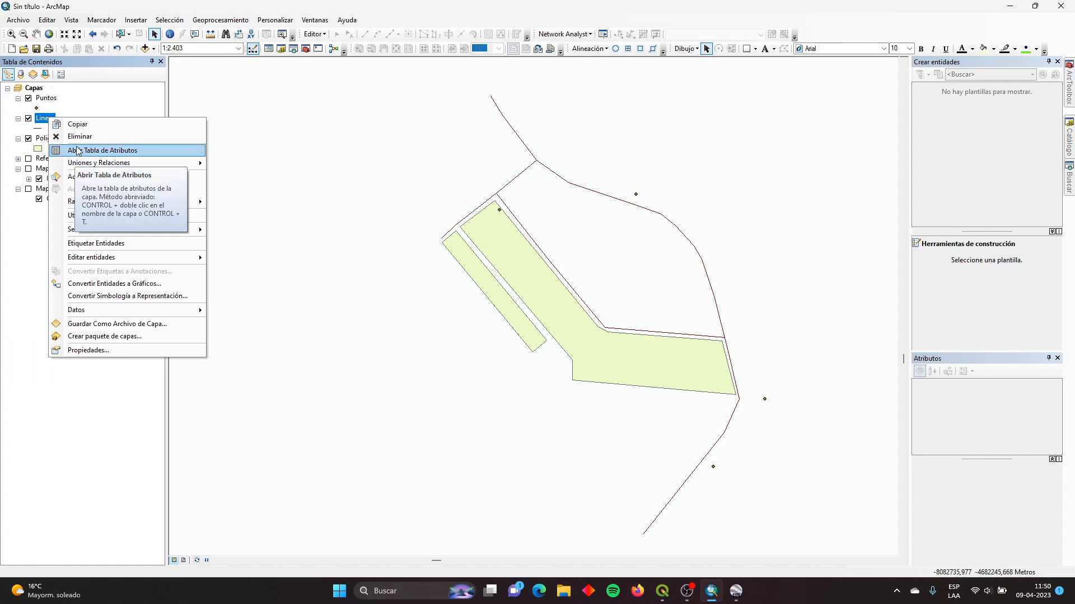
{"action": "right_click", "coordinate": [45, 99]}
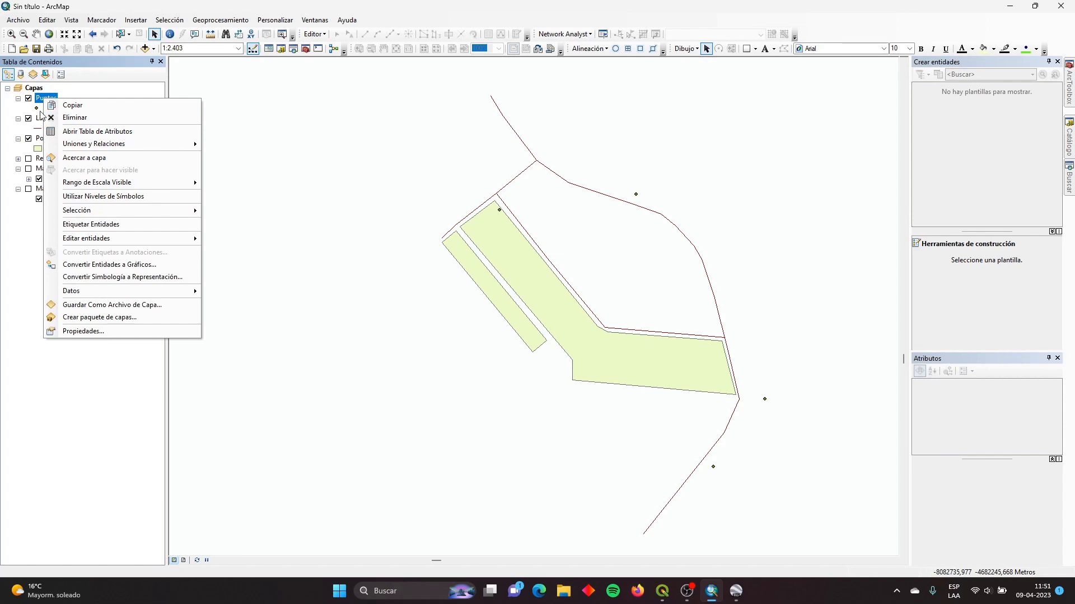
{"action": "left_click", "coordinate": [116, 9]}
{"action": "right_click", "coordinate": [51, 120]}
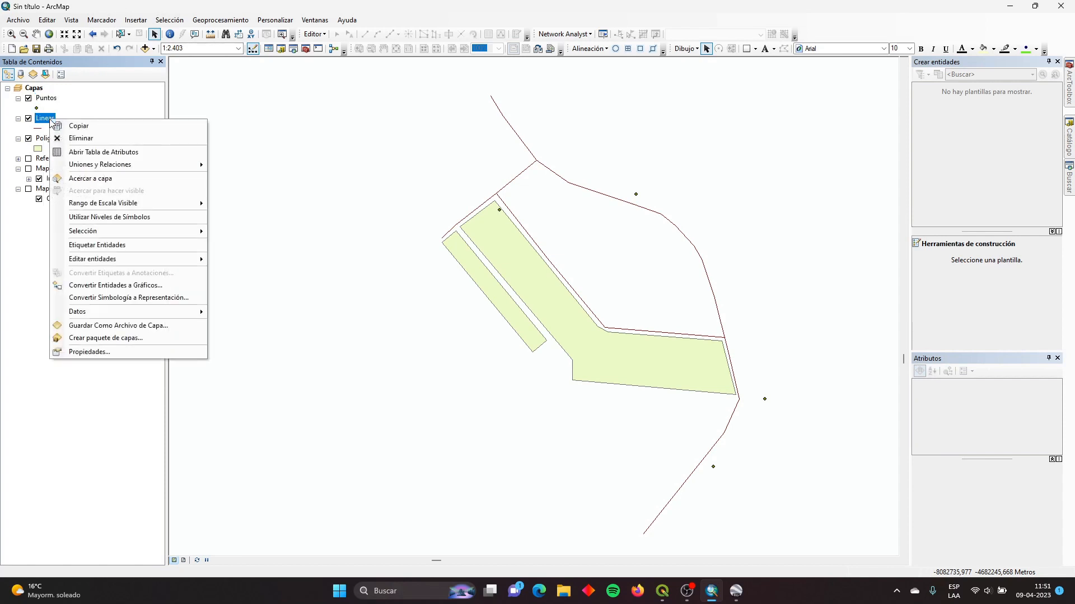
Open the Lineas attribute table, narrow the Nombre_Via column and open the geometry calculation for the Longitud field.
{"action": "left_click", "coordinate": [81, 152]}
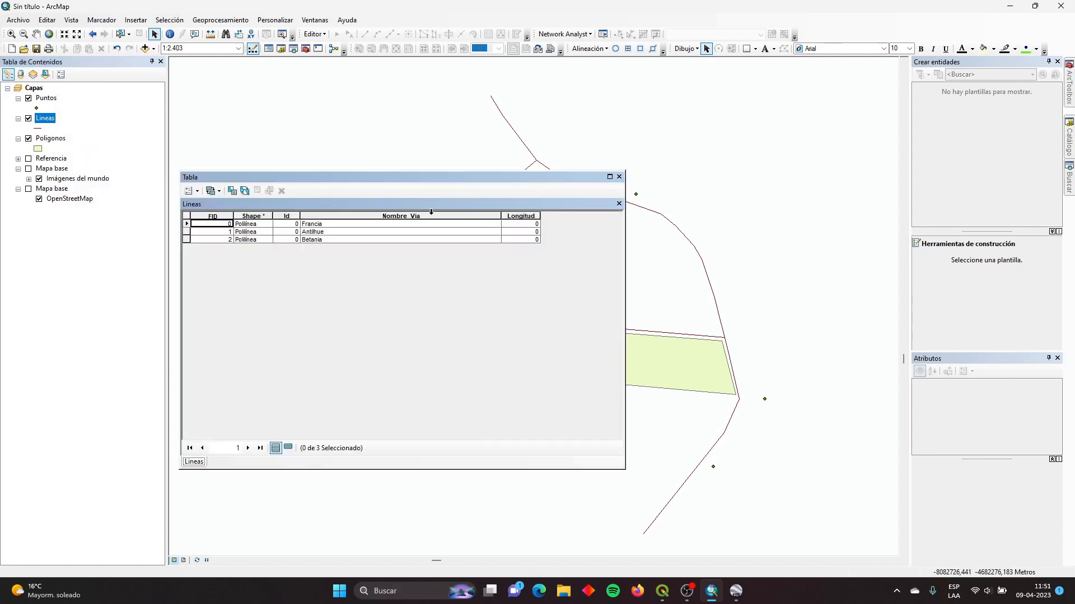
{"action": "left_click_drag", "start_coordinate": [502, 213], "coordinate": [421, 215]}
{"action": "right_click", "coordinate": [395, 215]}
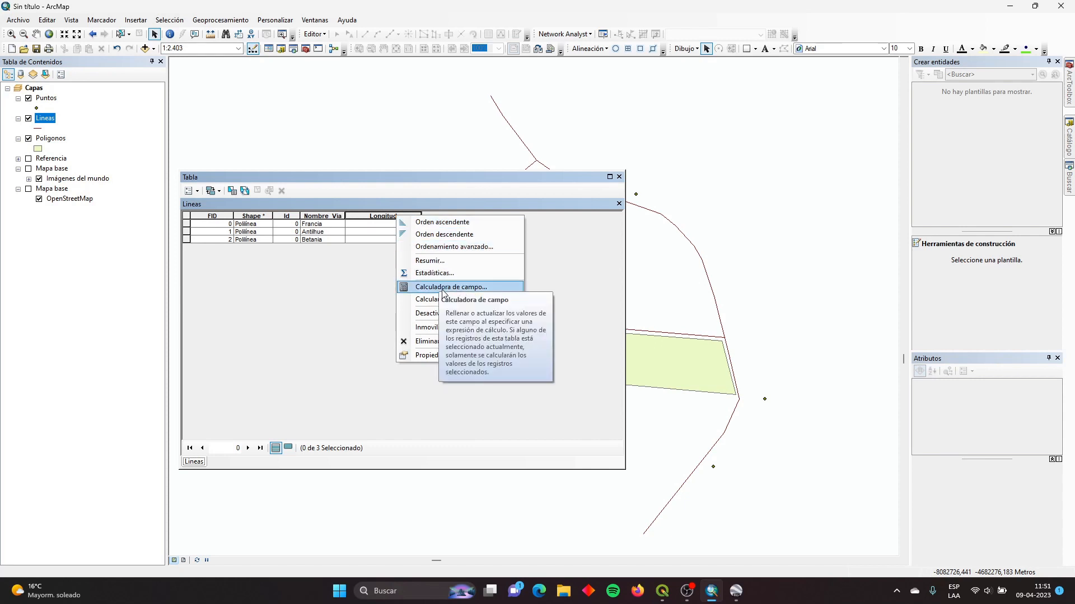
{"action": "left_click", "coordinate": [446, 300]}
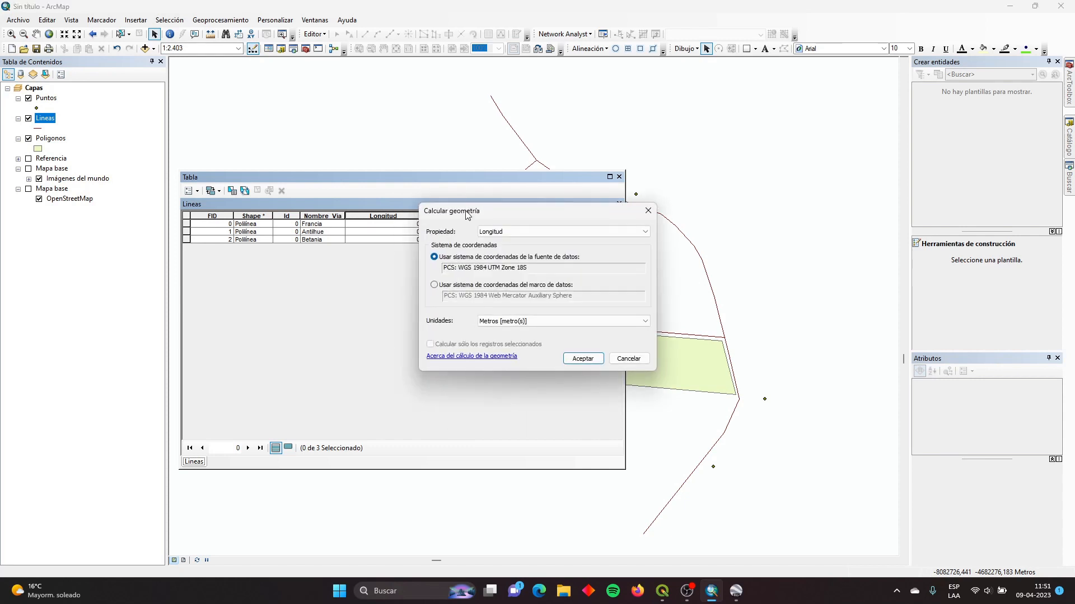
{"action": "left_click", "coordinate": [487, 231]}
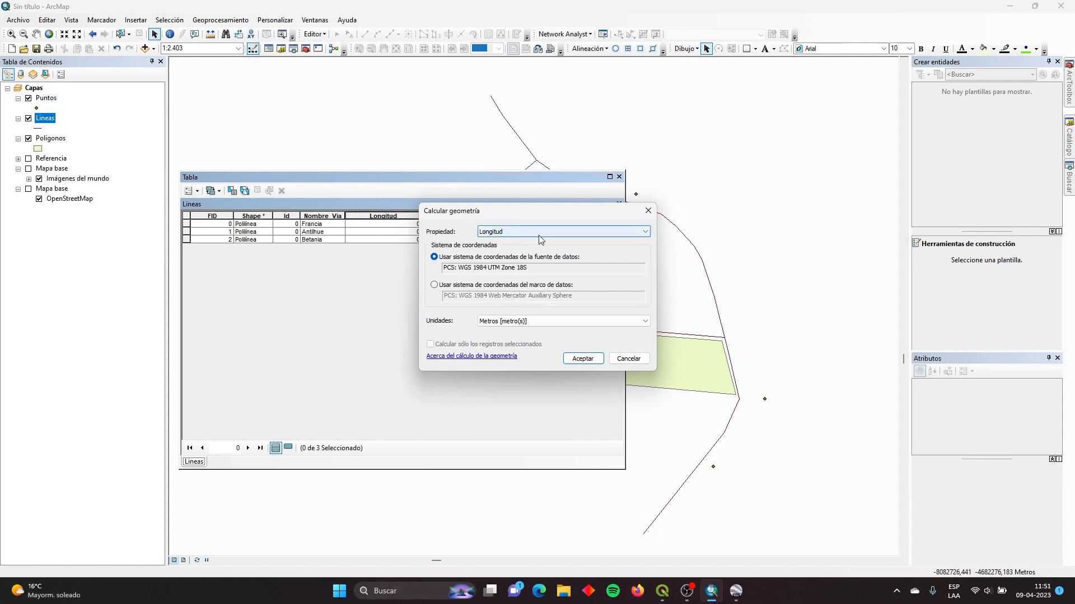
{"action": "left_click", "coordinate": [575, 242]}
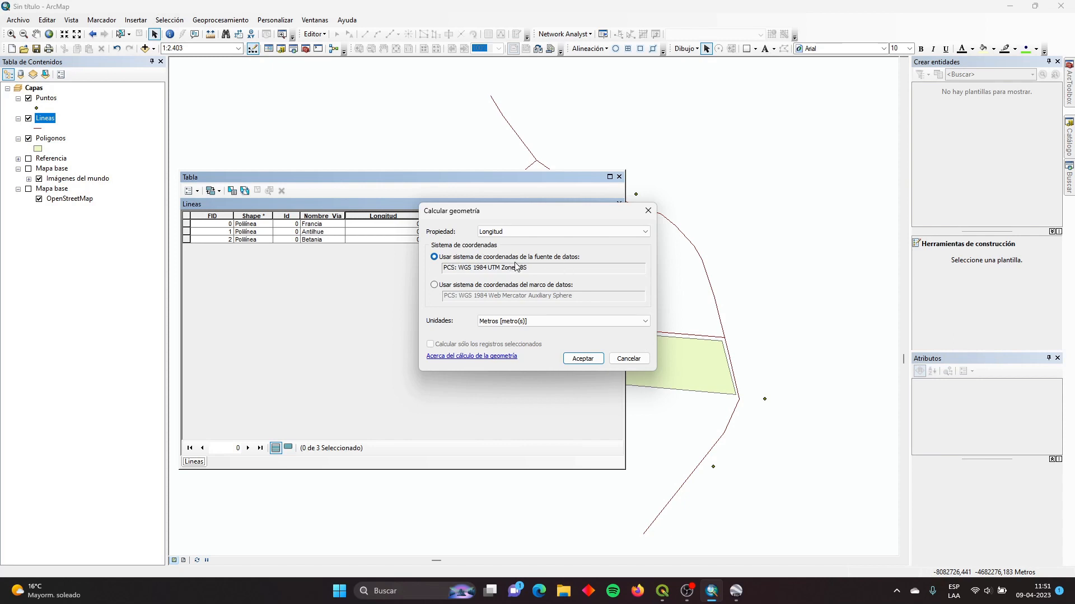
Try to calculate Longitud in metres for all Lineas records using the data source's WGS 1984 UTM Zone 18S coordinate system.
{"action": "left_click_drag", "start_coordinate": [531, 267], "coordinate": [441, 268]}
{"action": "left_click", "coordinate": [578, 269]}
{"action": "left_click", "coordinate": [468, 285]}
{"action": "left_click", "coordinate": [515, 232]}
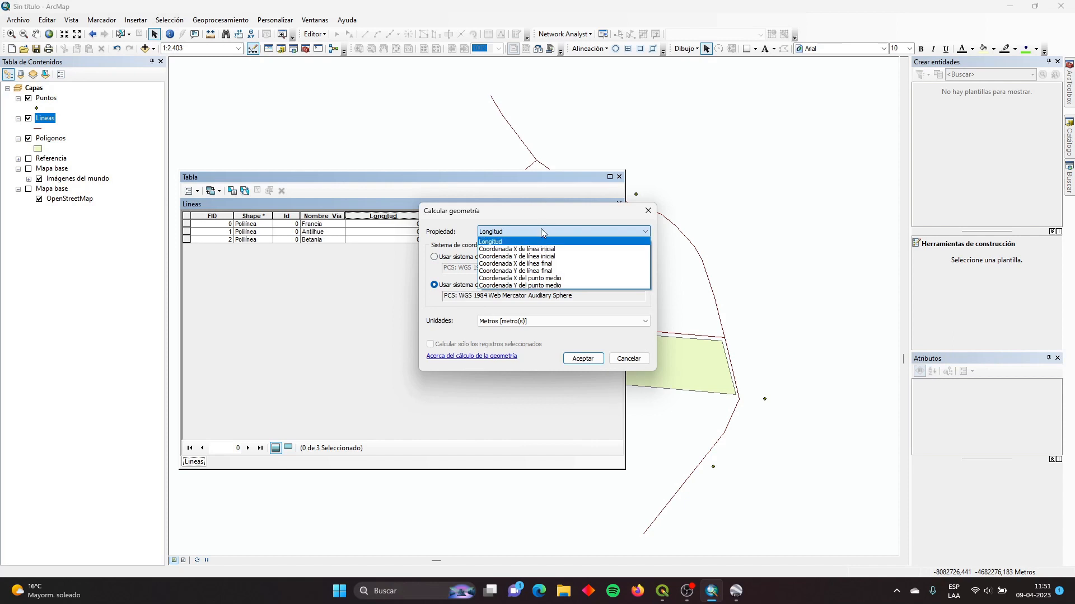
{"action": "left_click", "coordinate": [541, 228]}
{"action": "left_click", "coordinate": [505, 257]}
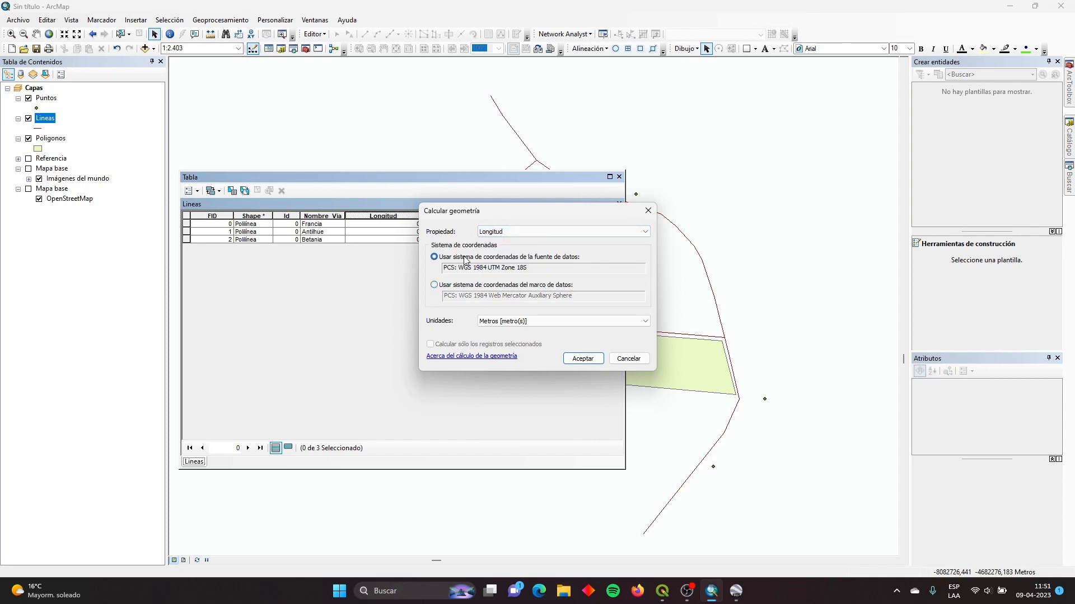
{"action": "left_click", "coordinate": [553, 322]}
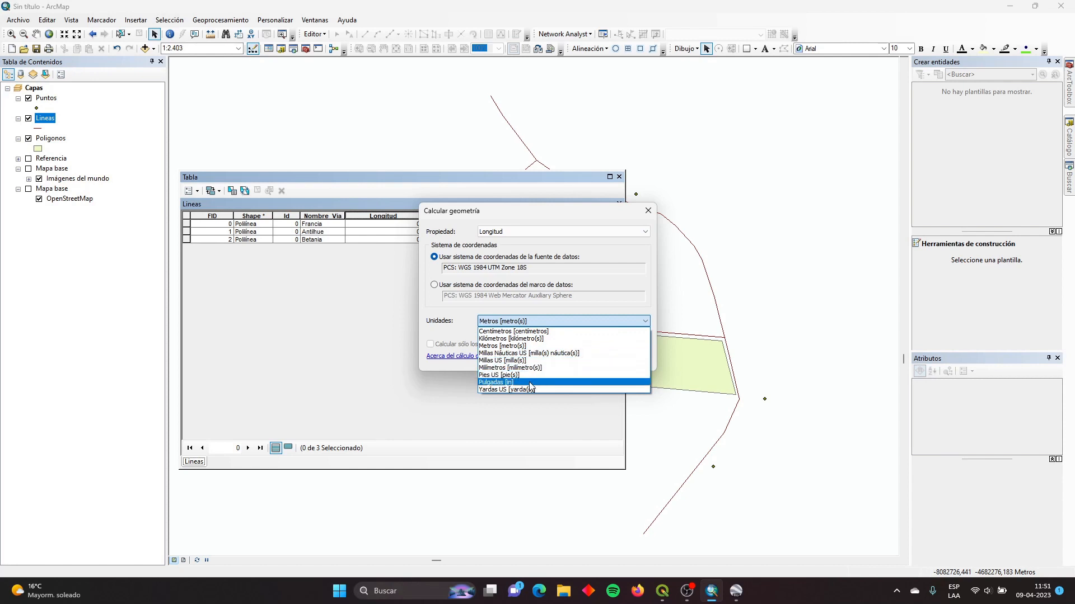
{"action": "left_click", "coordinate": [508, 346]}
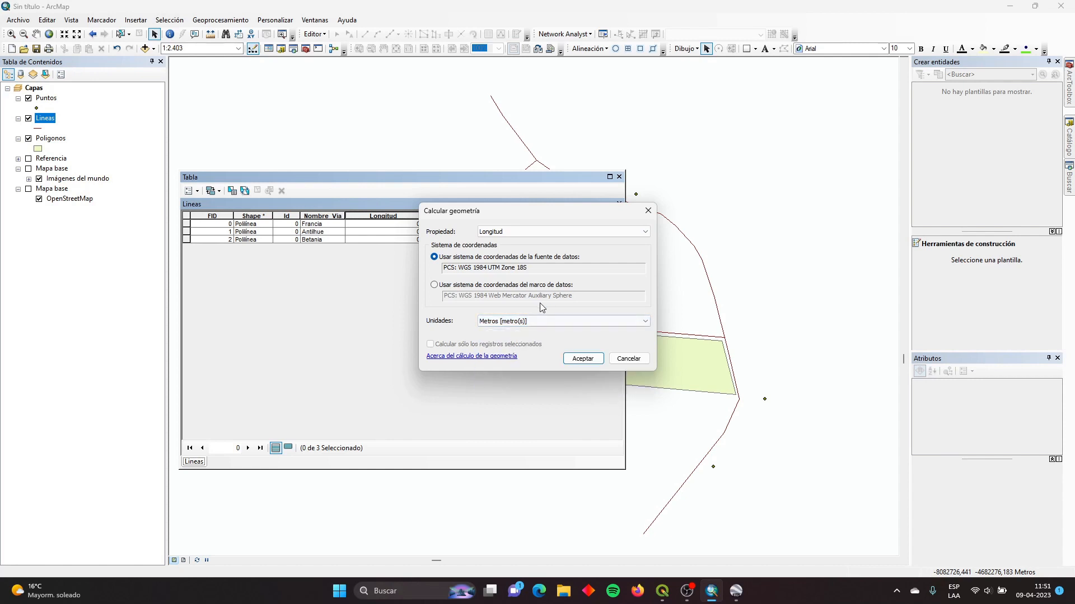
{"action": "left_click", "coordinate": [582, 361]}
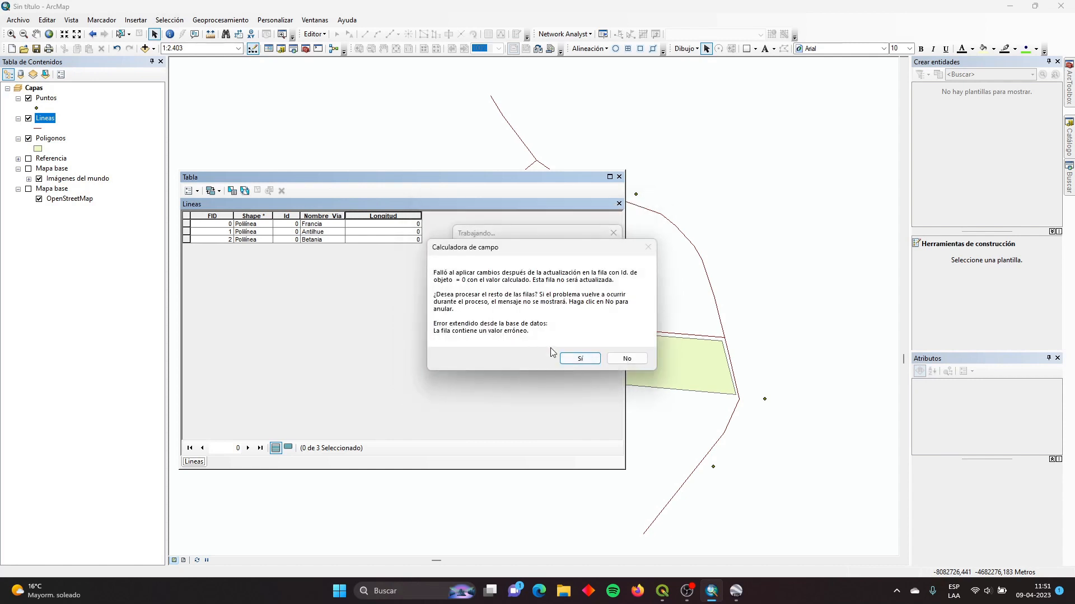
{"action": "left_click", "coordinate": [593, 358]}
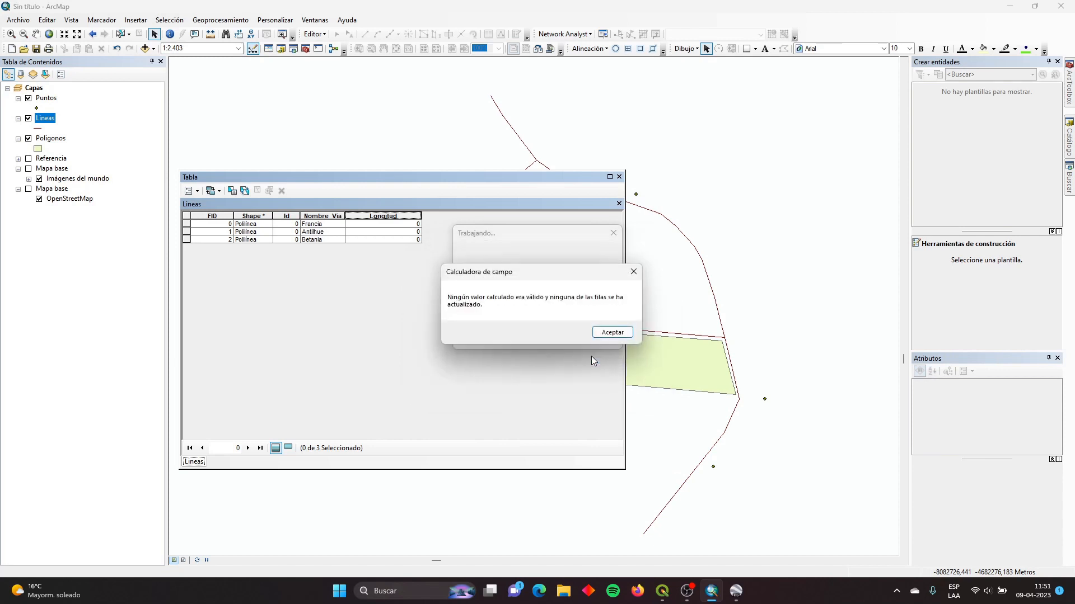
{"action": "left_click", "coordinate": [612, 332]}
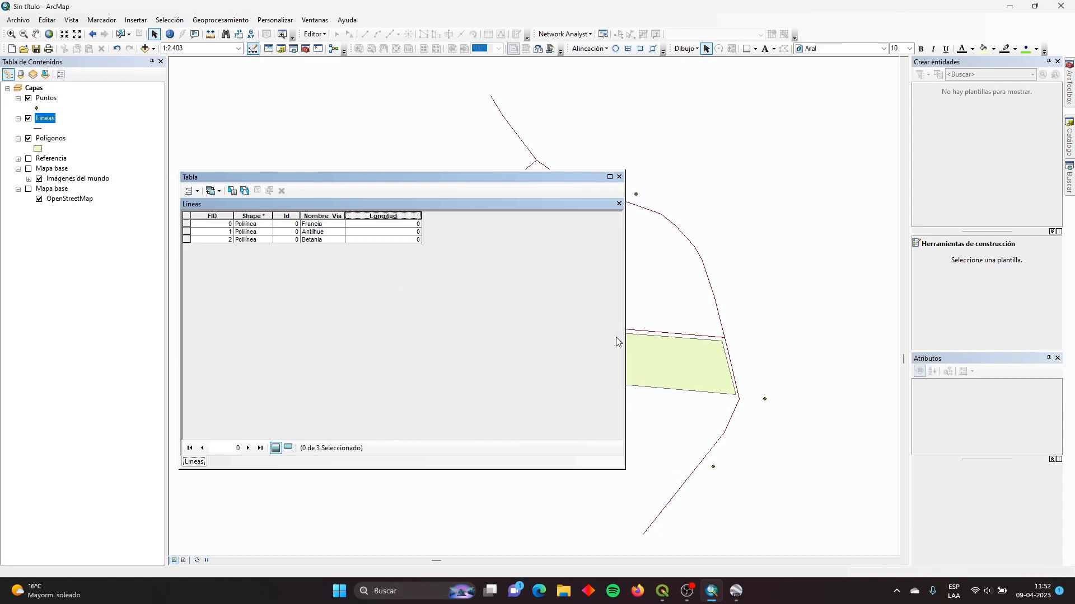
Retry the Longitud geometry calculation with the same coordinate system and metres, declining to process the remaining rows.
{"action": "right_click", "coordinate": [417, 222]}
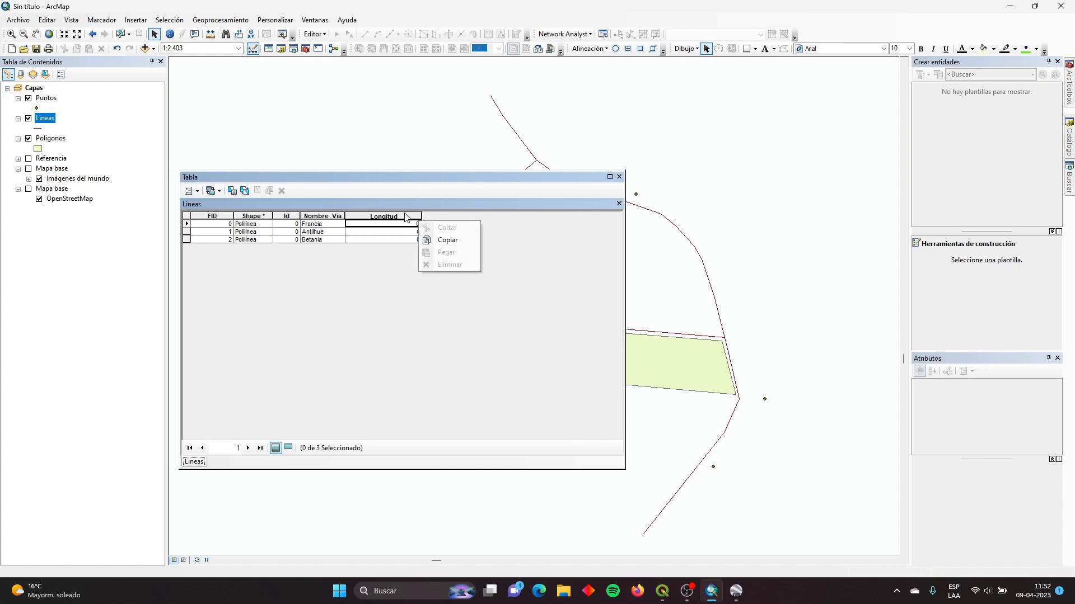
{"action": "right_click", "coordinate": [405, 215]}
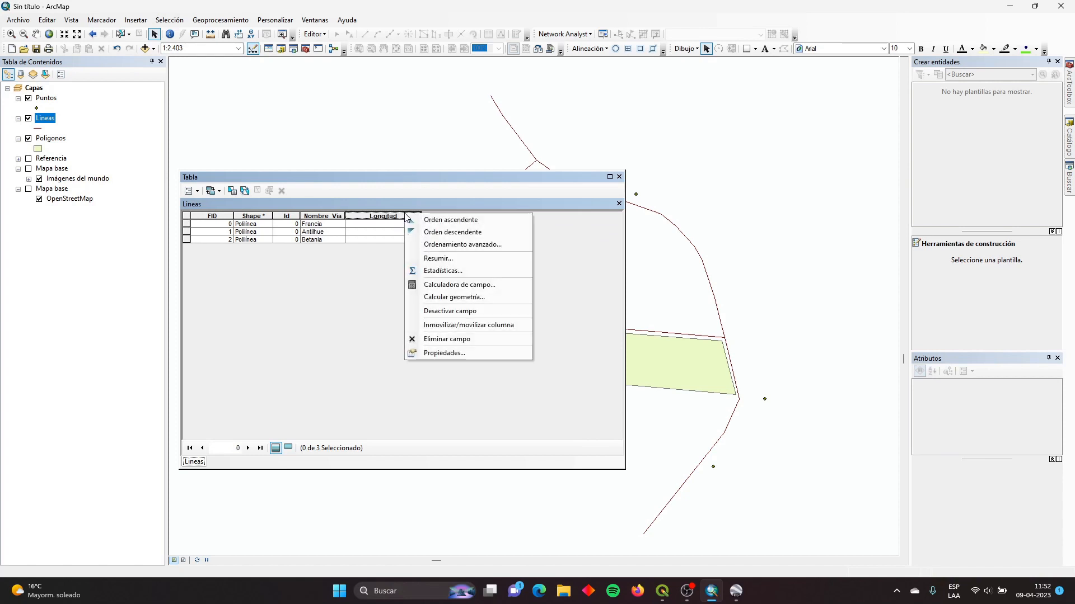
{"action": "left_click", "coordinate": [453, 298]}
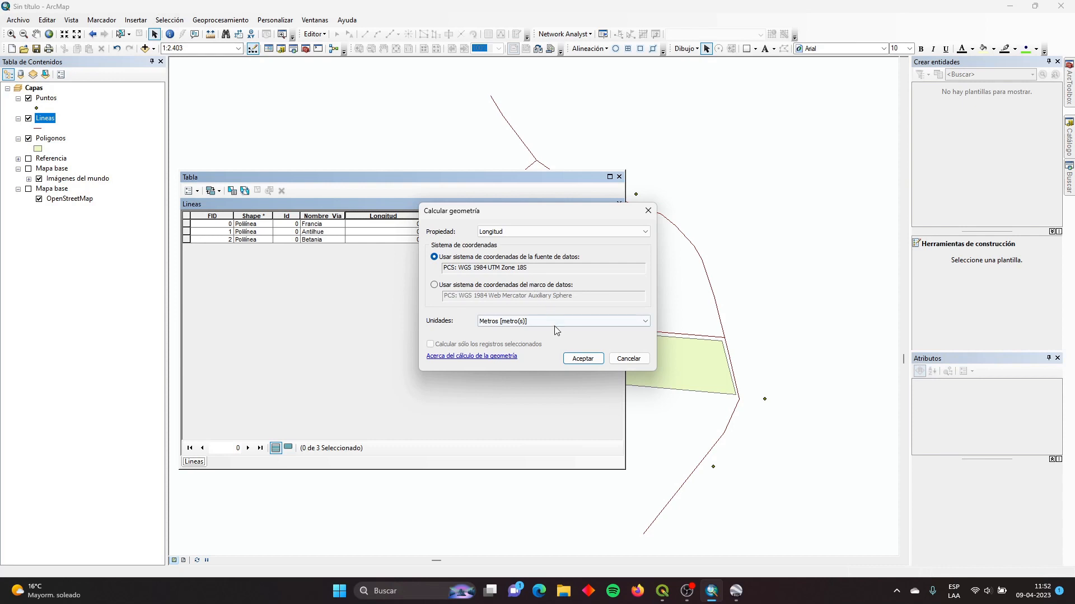
{"action": "left_click", "coordinate": [582, 359]}
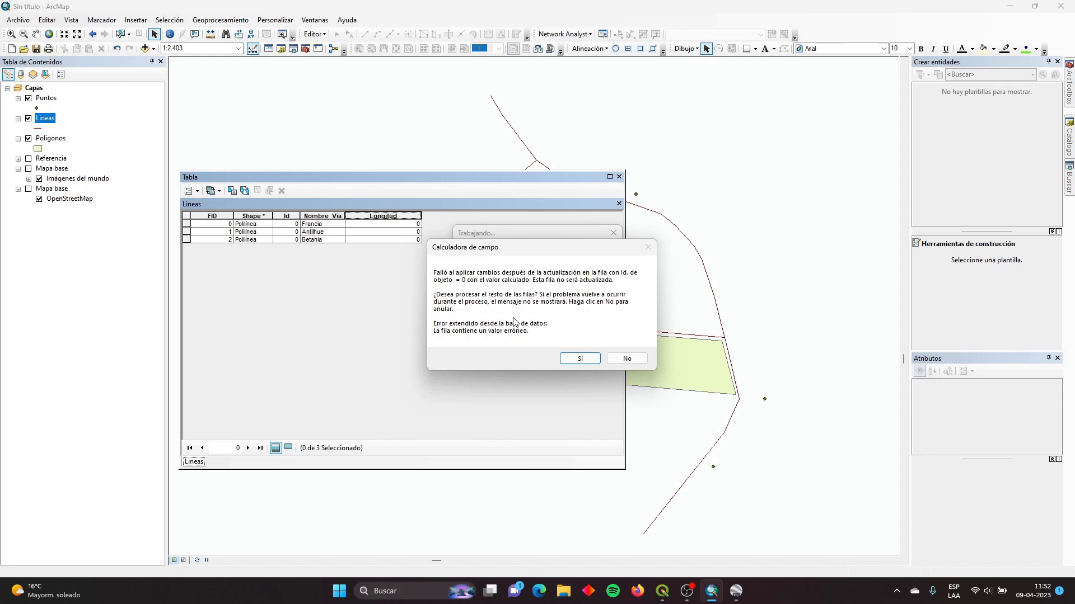
{"action": "left_click", "coordinate": [627, 359]}
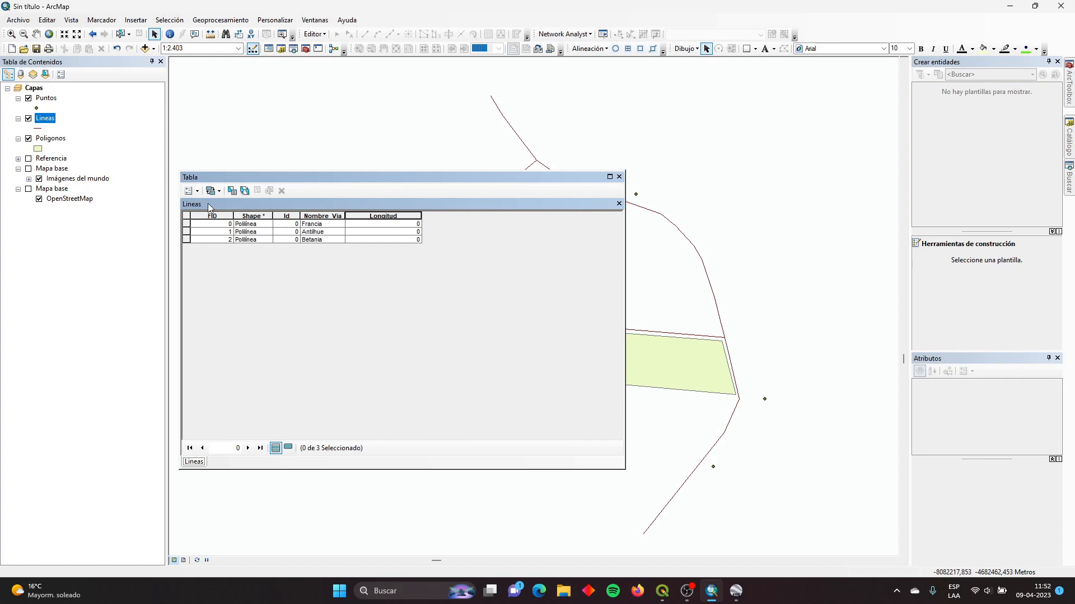
Add a field named LENGTH to the Lineas table with type Doble and precision 2.
{"action": "left_click", "coordinate": [190, 190]}
{"action": "left_click", "coordinate": [227, 269]}
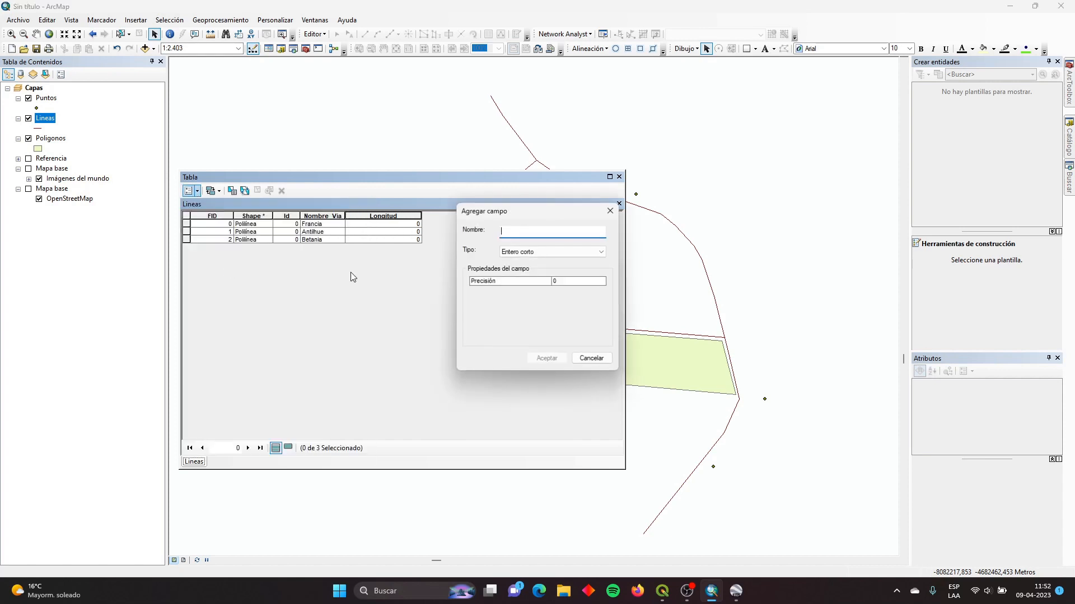
{"action": "type", "text": "LENGTH"}
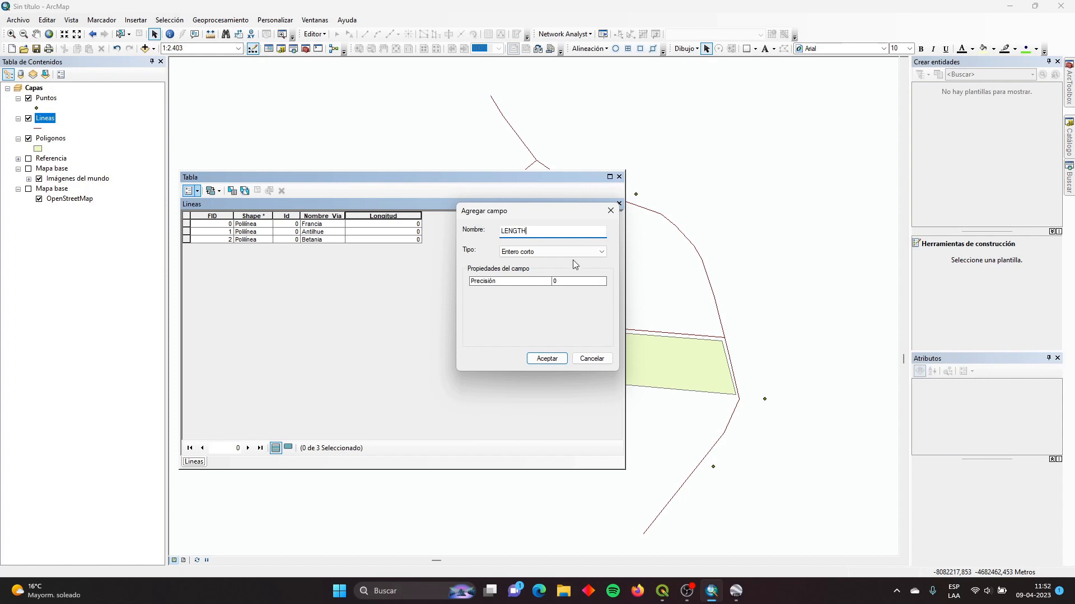
{"action": "left_click", "coordinate": [549, 251]}
{"action": "left_click", "coordinate": [546, 288]}
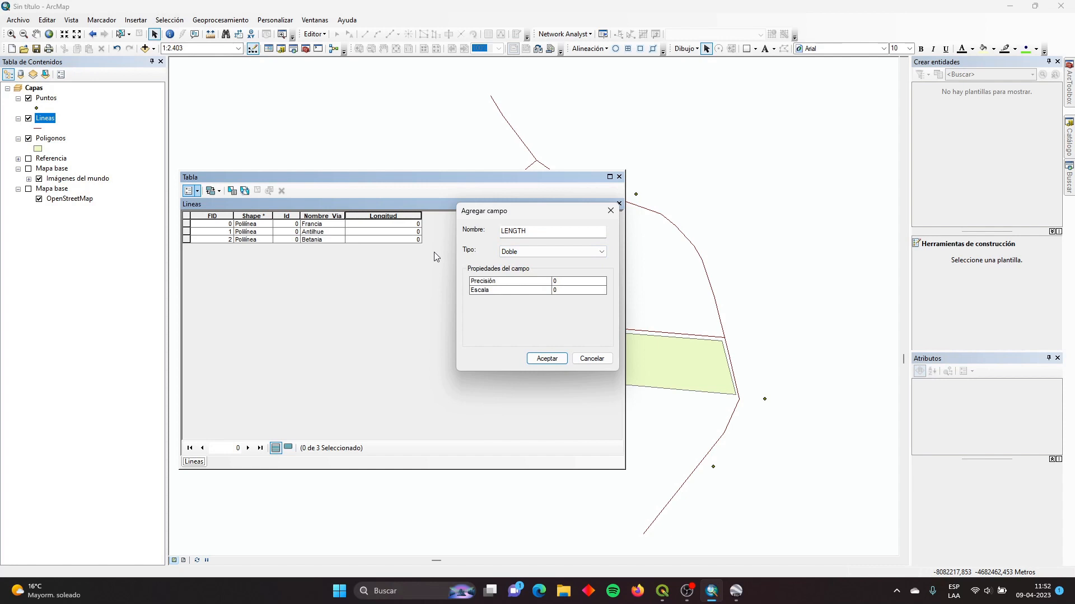
{"action": "left_click", "coordinate": [576, 285]}
{"action": "left_click", "coordinate": [576, 285]}
{"action": "type", "text": "2"}
{"action": "left_click", "coordinate": [547, 359]}
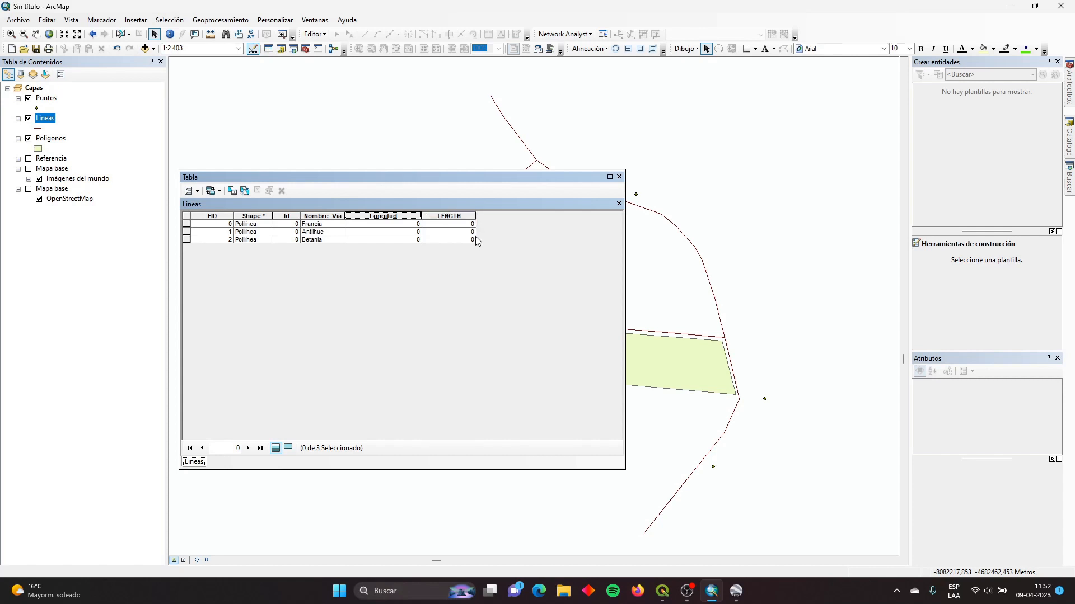
{"action": "left_click", "coordinate": [471, 240]}
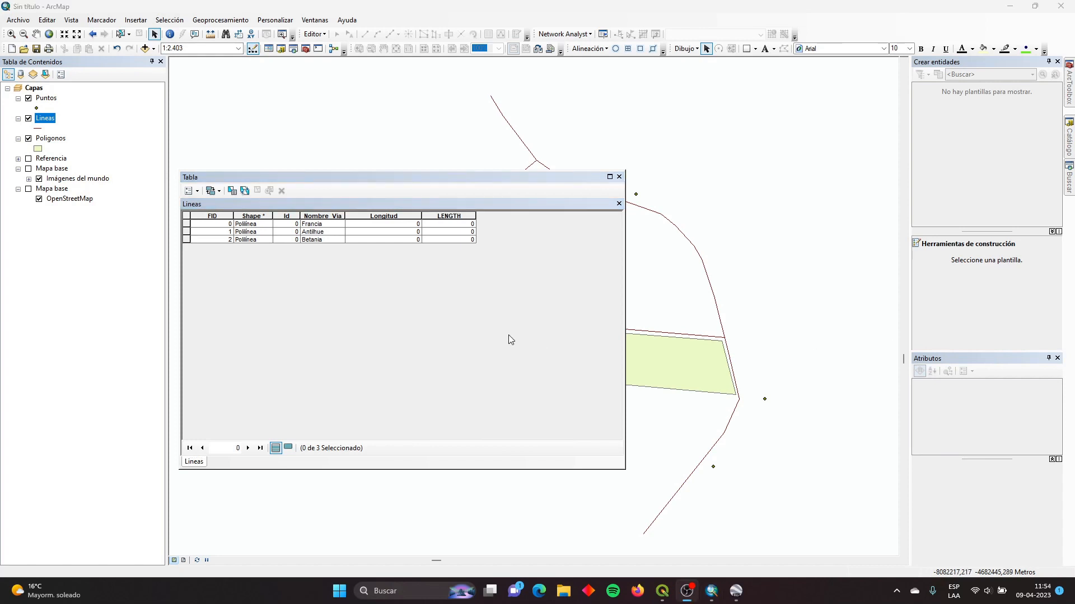
Check the Longitud field's properties for its data type and precision.
{"action": "right_click", "coordinate": [413, 216]}
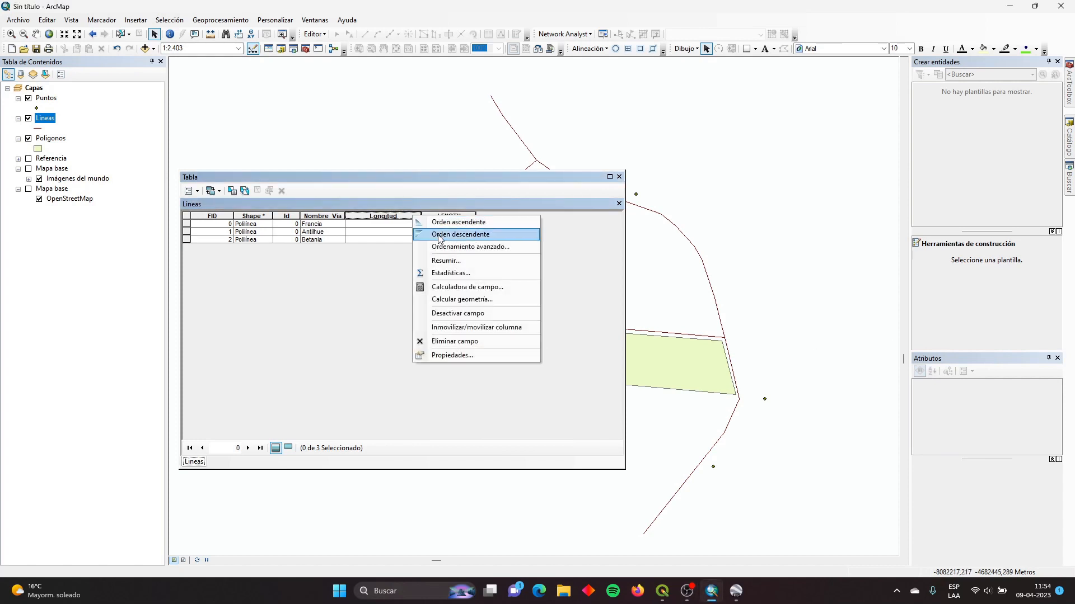
{"action": "right_click", "coordinate": [391, 218]}
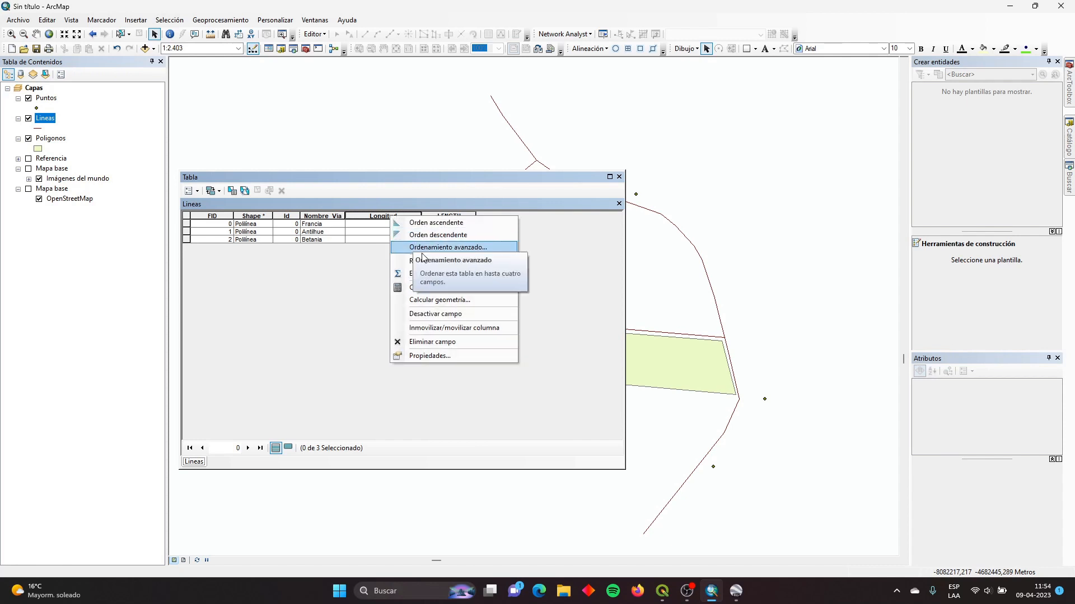
{"action": "left_click", "coordinate": [428, 356]}
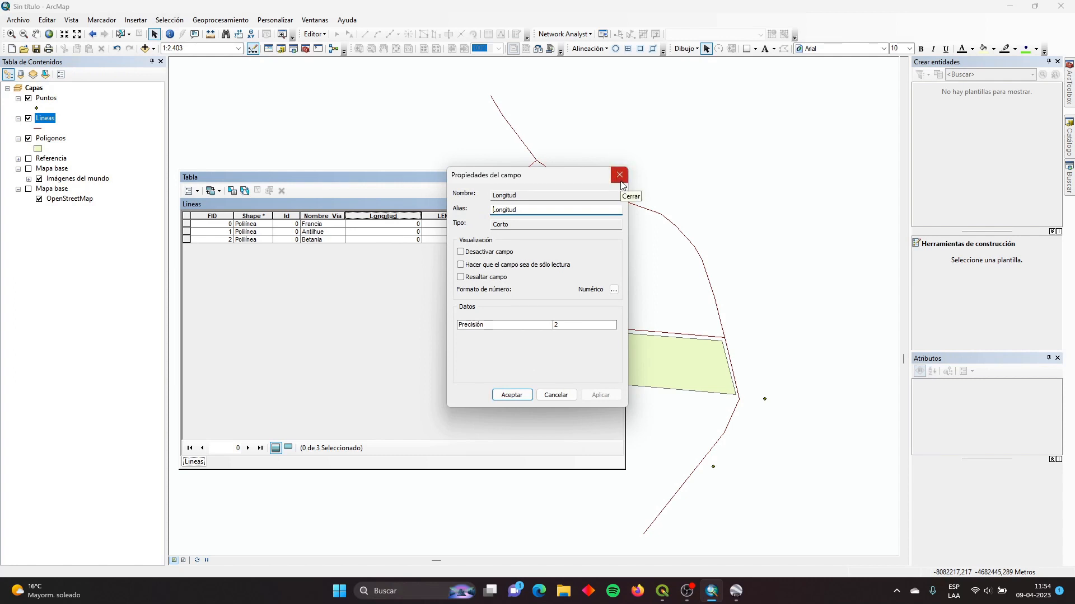
{"action": "key", "text": "Tab"}
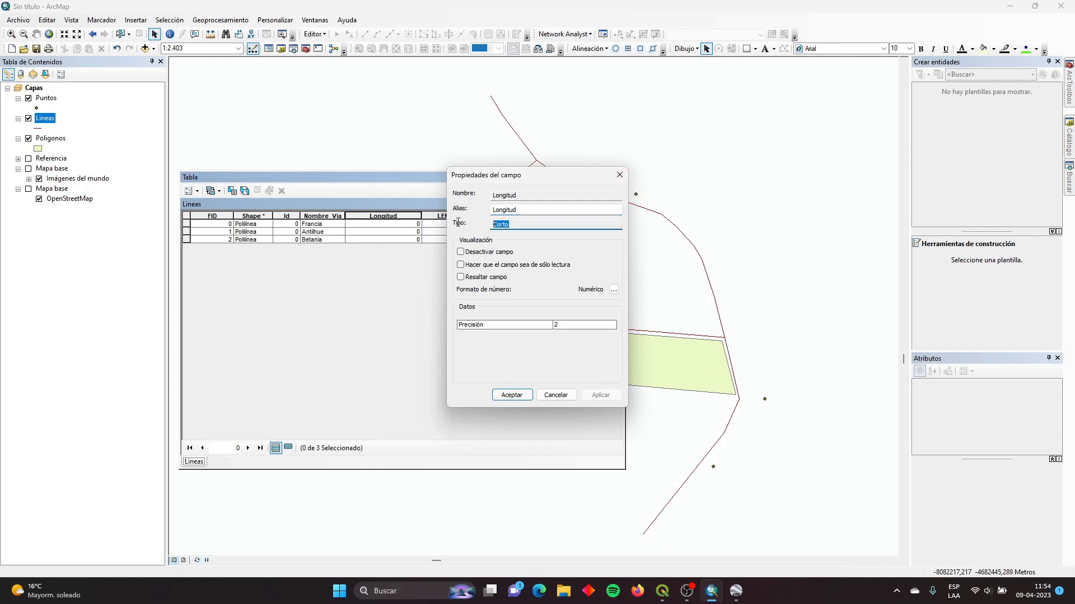
{"action": "left_click", "coordinate": [620, 177]}
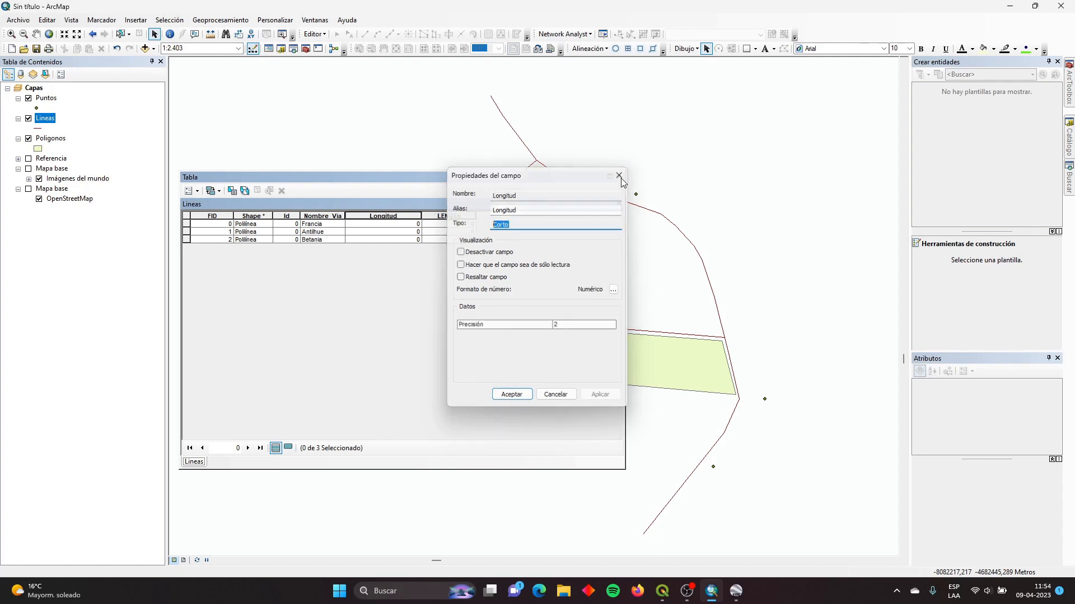
Delete the Longitud and LENGTH fields from the Lineas table.
{"action": "right_click", "coordinate": [403, 213]}
{"action": "left_click", "coordinate": [495, 337]}
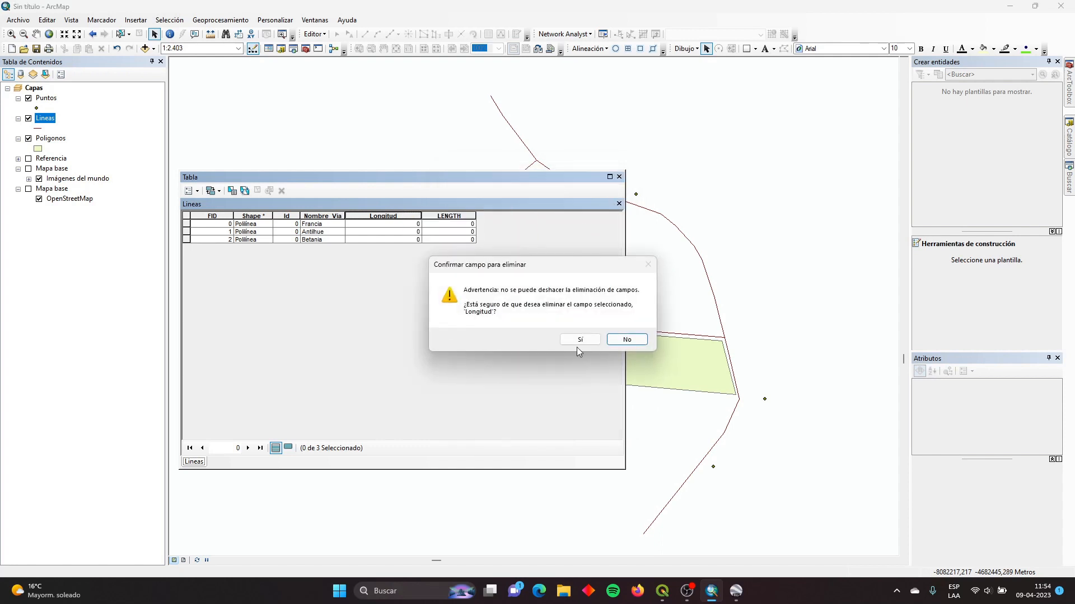
{"action": "left_click", "coordinate": [579, 339]}
{"action": "right_click", "coordinate": [385, 216]}
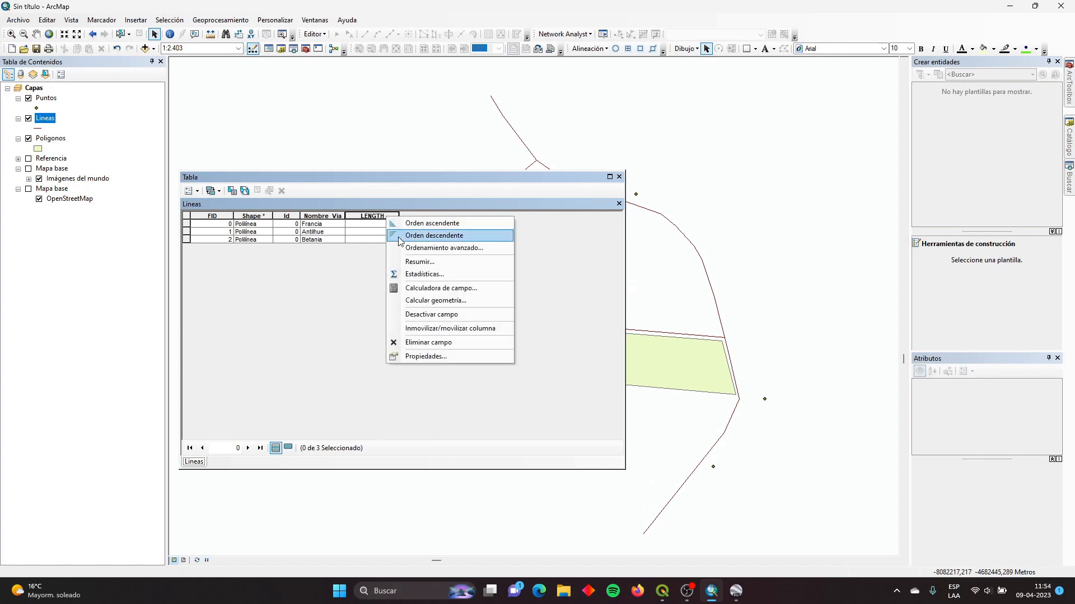
{"action": "left_click", "coordinate": [417, 342]}
{"action": "left_click", "coordinate": [584, 341]}
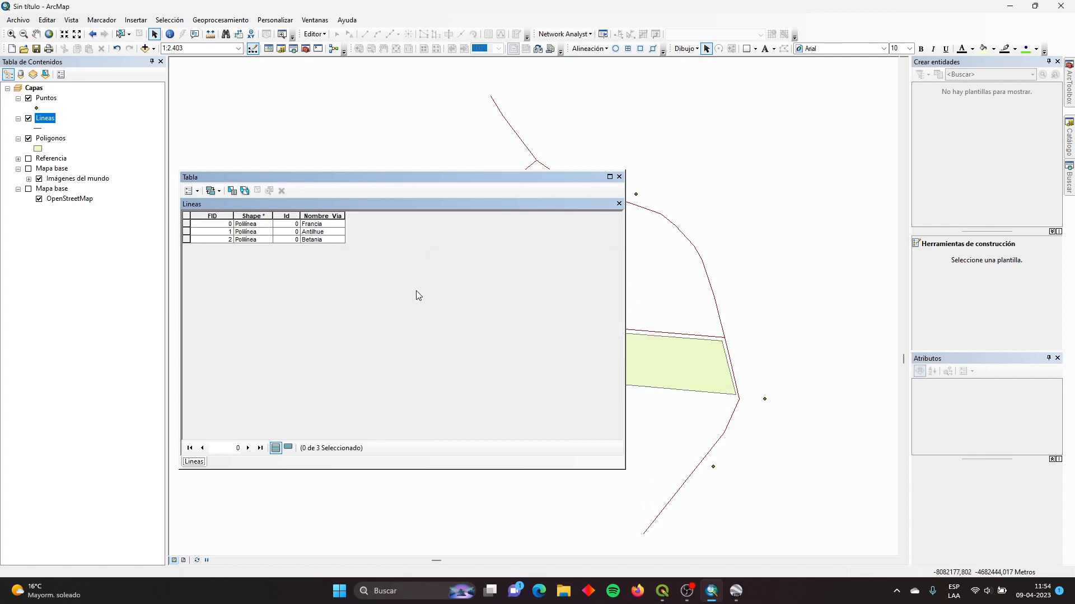
Add a new field named Longitud to the Lineas table with type Entero largo.
{"action": "left_click", "coordinate": [191, 191]}
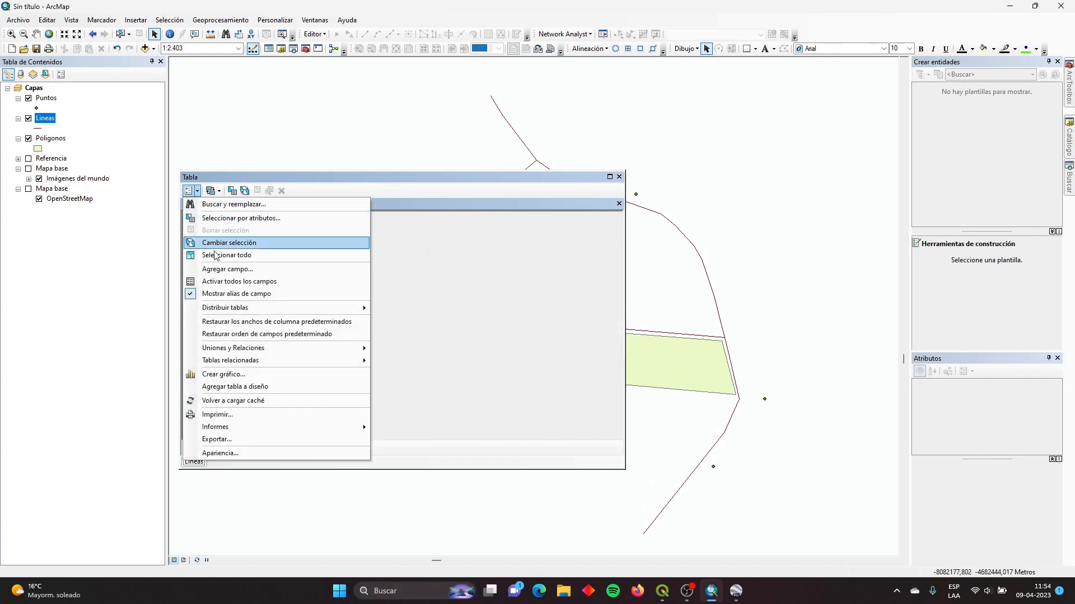
{"action": "left_click", "coordinate": [238, 272]}
{"action": "type", "text": "L"}
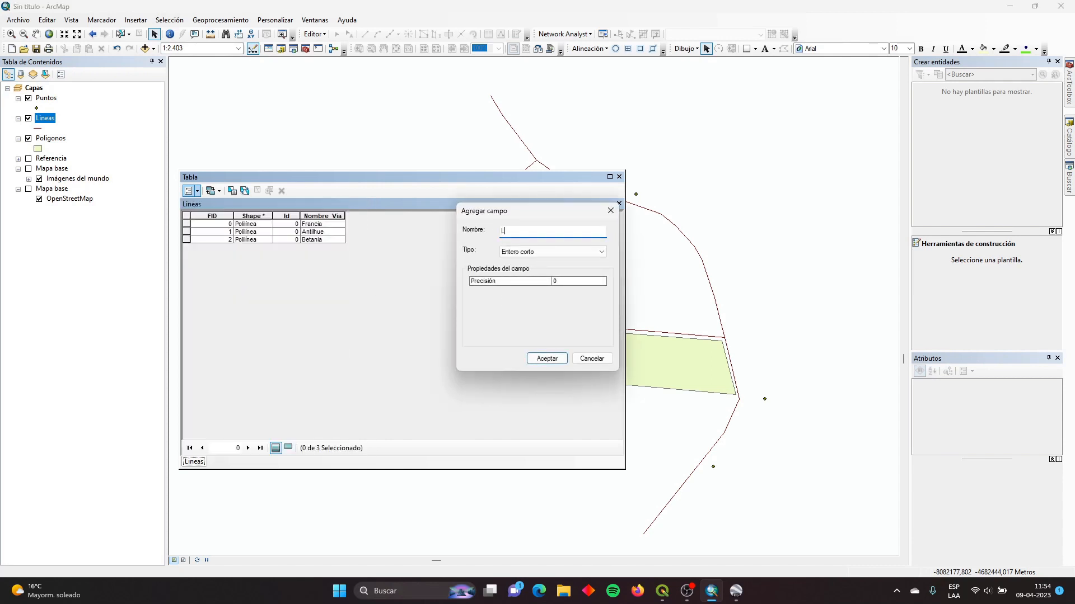
{"action": "type", "text": "ongitud"}
{"action": "left_click", "coordinate": [557, 252]}
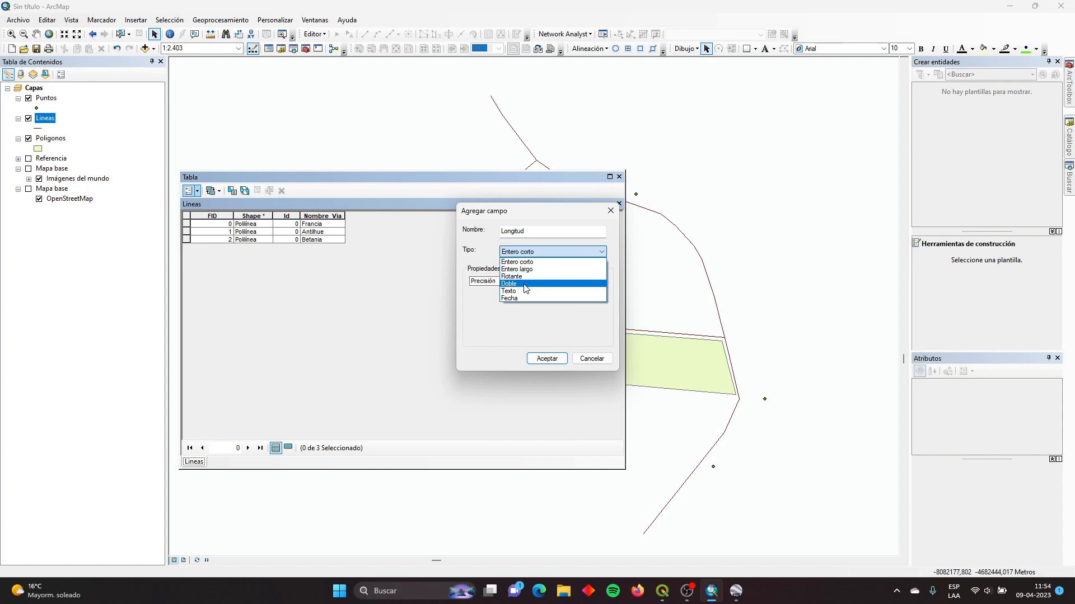
{"action": "left_click", "coordinate": [529, 262]}
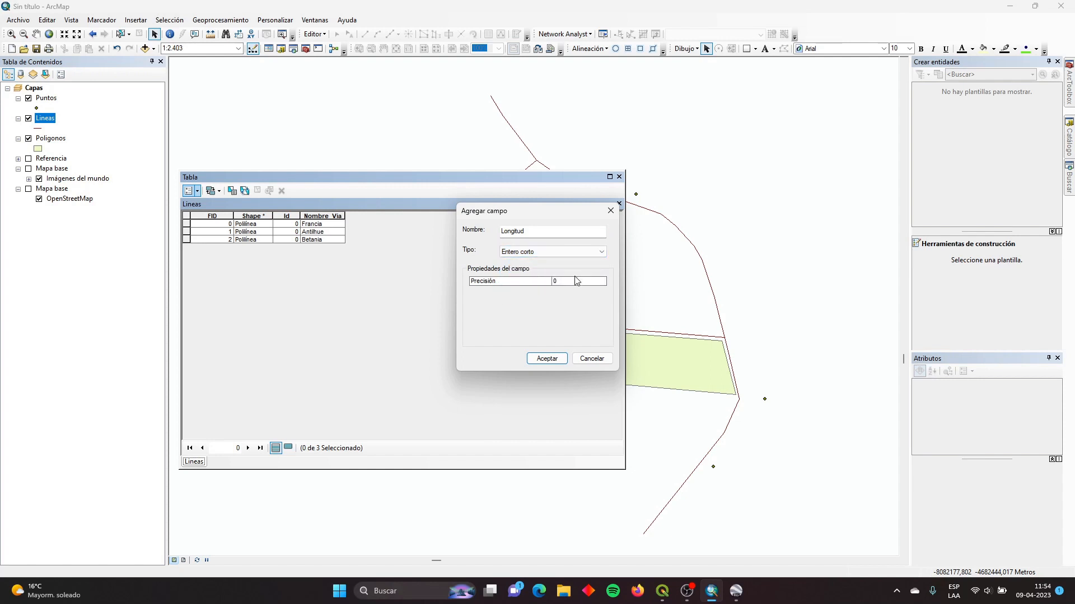
{"action": "left_click", "coordinate": [560, 253]}
{"action": "left_click", "coordinate": [561, 270]}
{"action": "left_click", "coordinate": [545, 362]}
Calculate the Longitud field of the Lineas table as line length in metres, using the data source's WGS 1984 UTM Zone 18S coordinate system.
{"action": "right_click", "coordinate": [403, 219]}
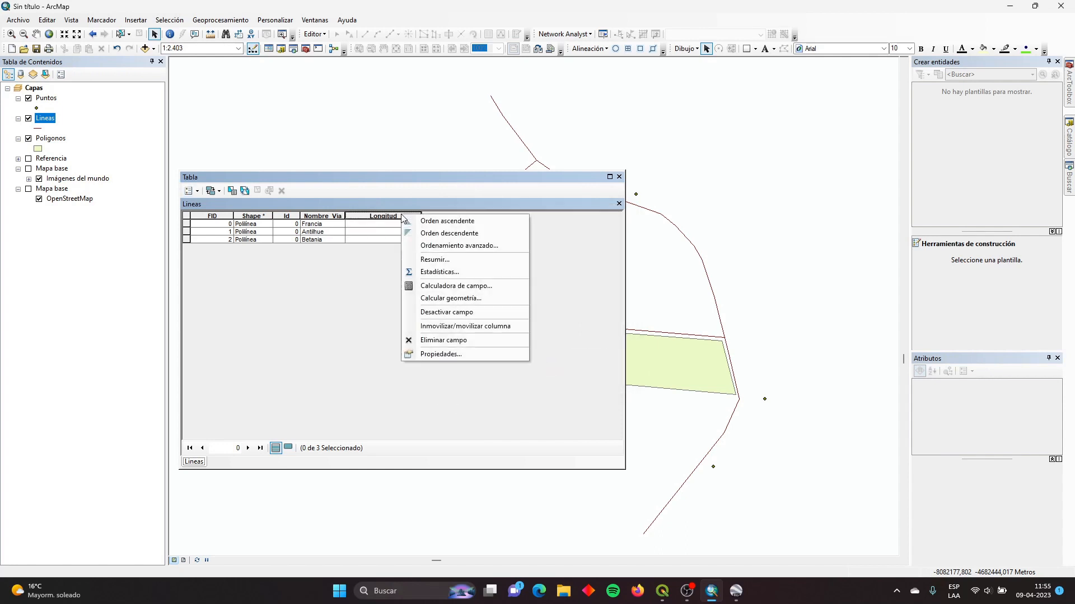
{"action": "left_click", "coordinate": [450, 298]}
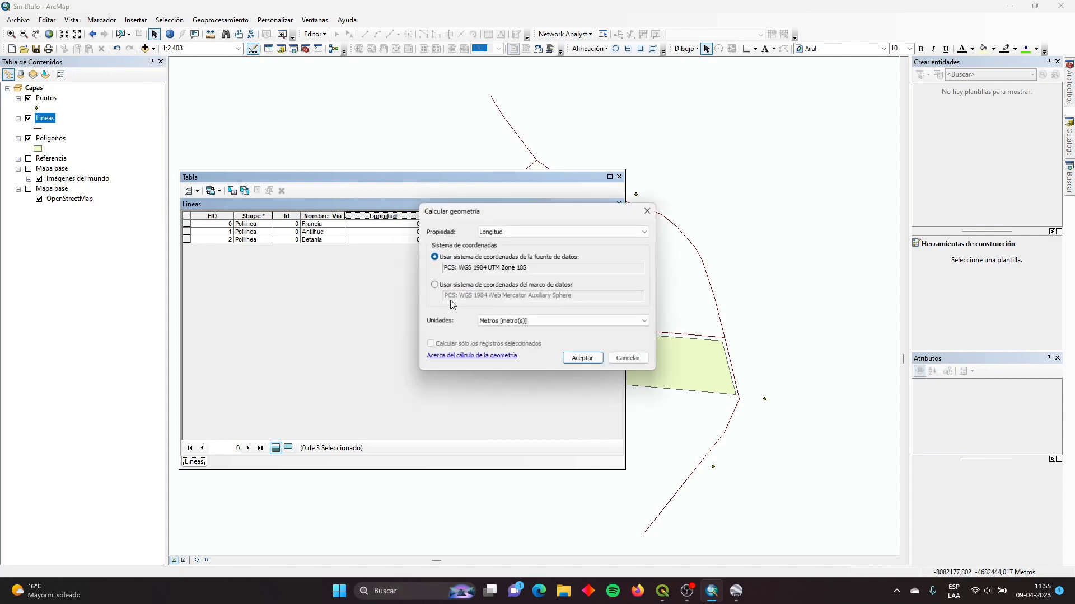
{"action": "left_click", "coordinate": [592, 362]}
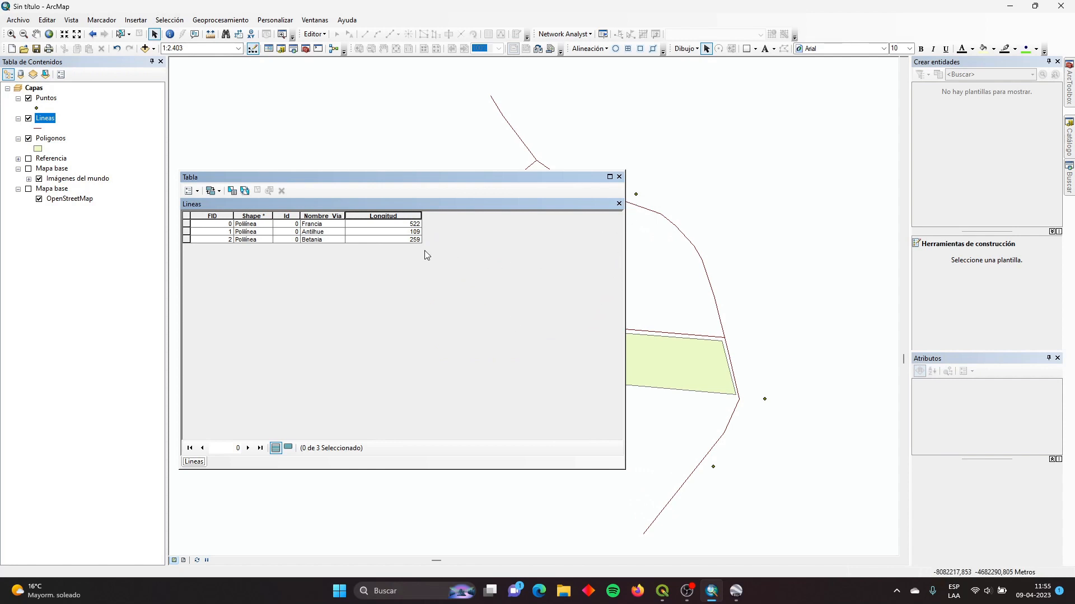
Highlight the Francia, Antilhue and Betania records one after another to compare them with the map, and close the Lineas table.
{"action": "left_click", "coordinate": [193, 225]}
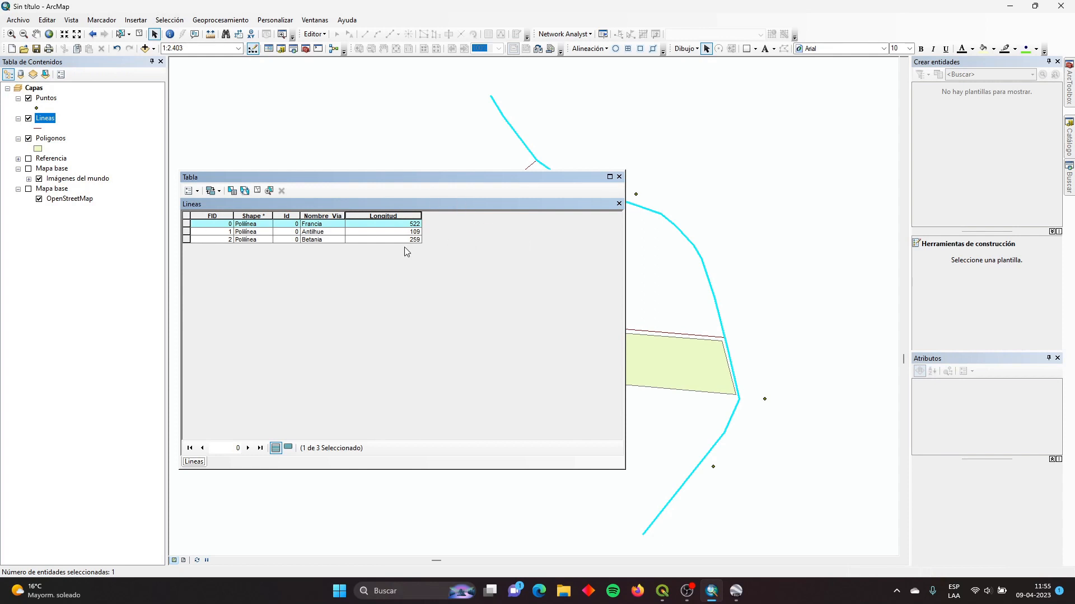
{"action": "left_click", "coordinate": [188, 232]}
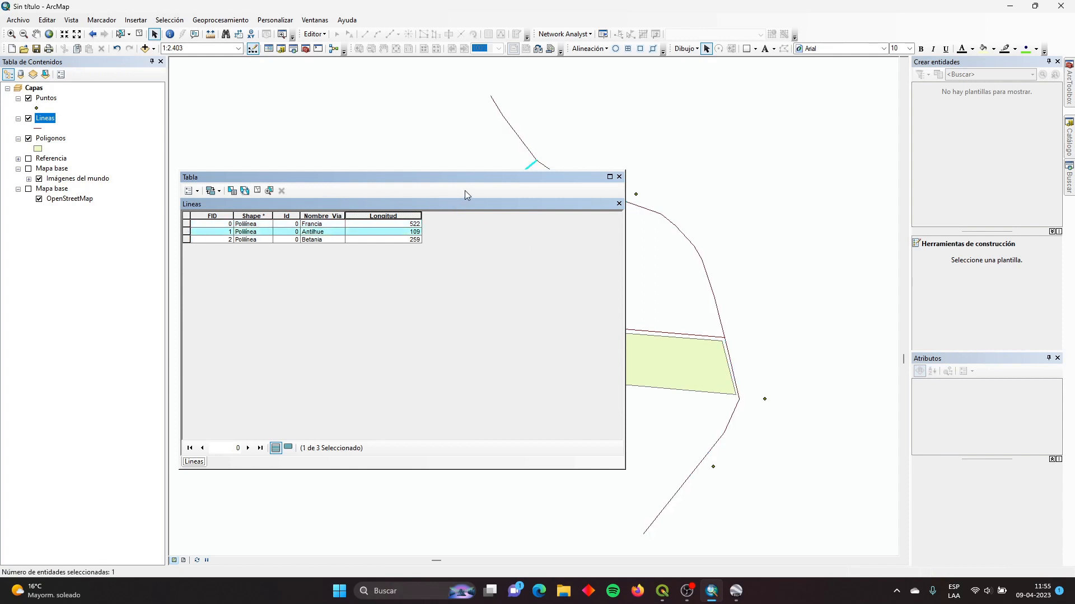
{"action": "left_click", "coordinate": [188, 240]}
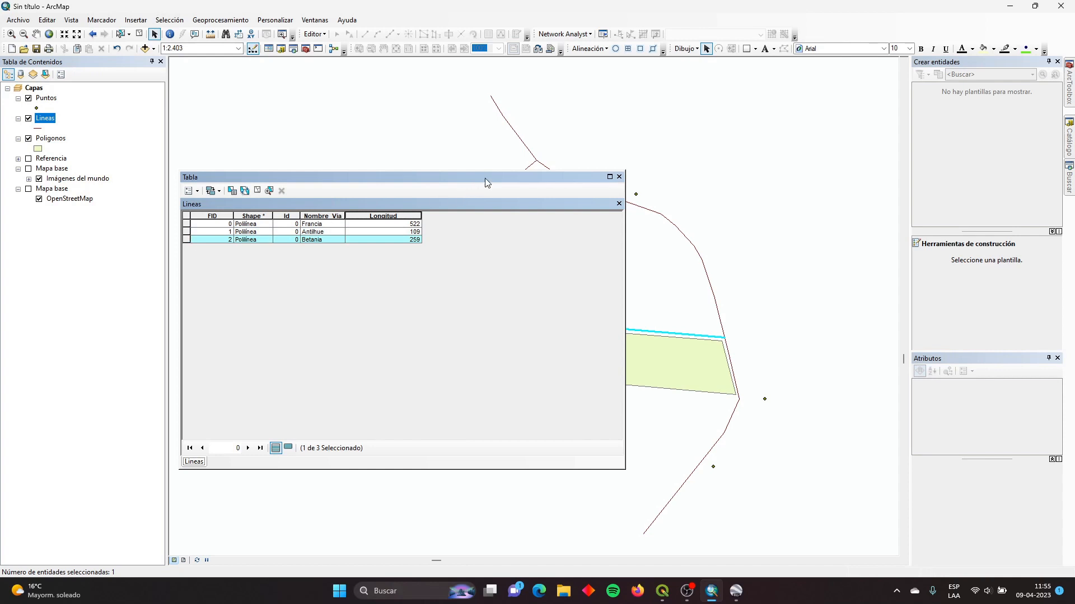
{"action": "left_click_drag", "start_coordinate": [498, 203], "coordinate": [523, 262]}
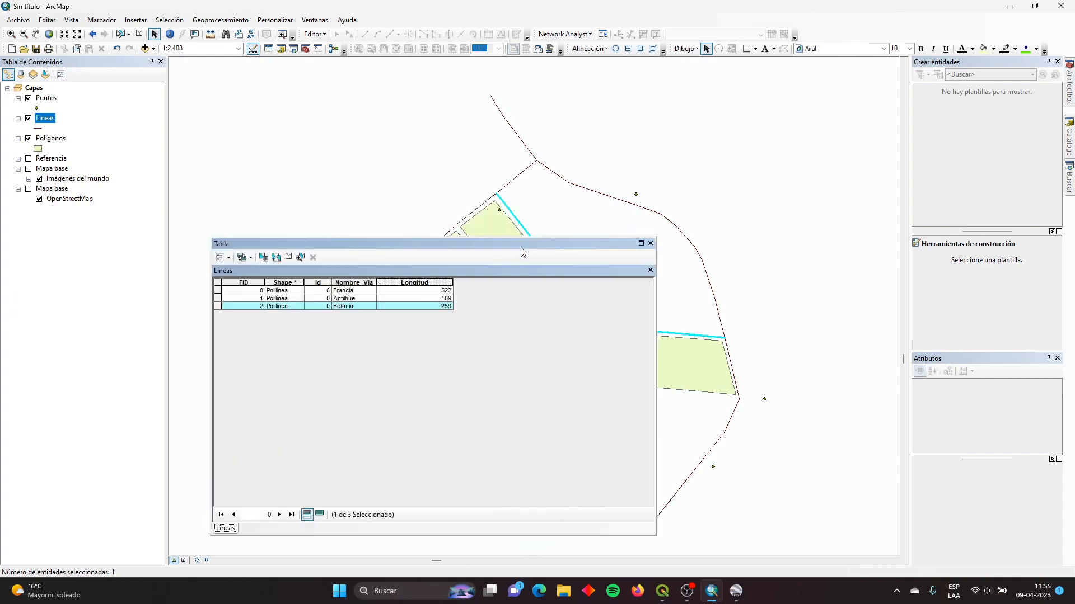
{"action": "left_click", "coordinate": [651, 242]}
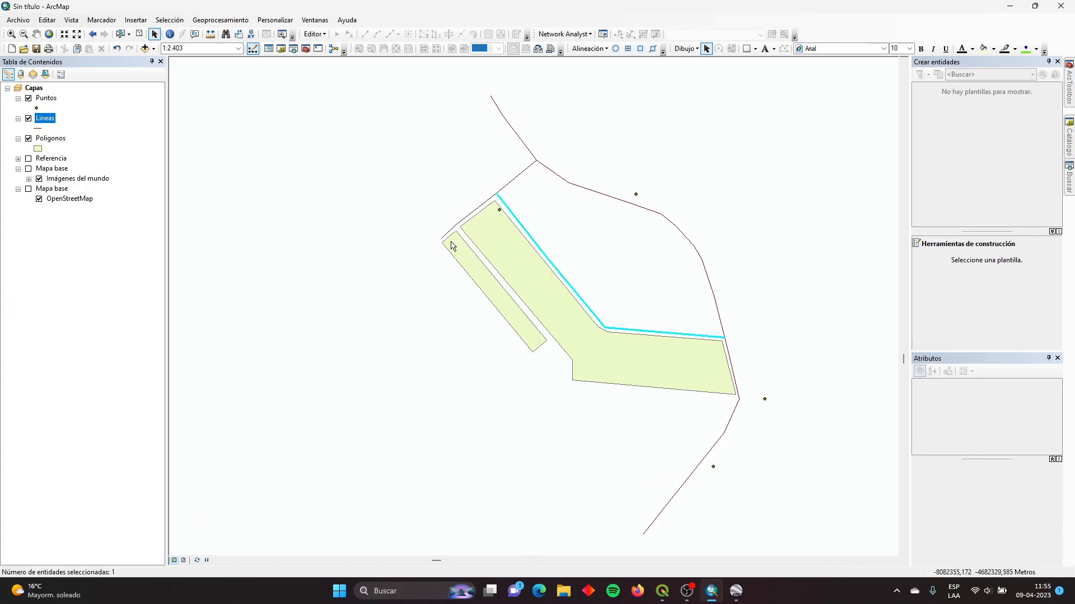
Delete the Sup_Ha field from the Poligonos attribute table and narrow the Tipo column.
{"action": "right_click", "coordinate": [56, 141]}
{"action": "left_click", "coordinate": [90, 173]}
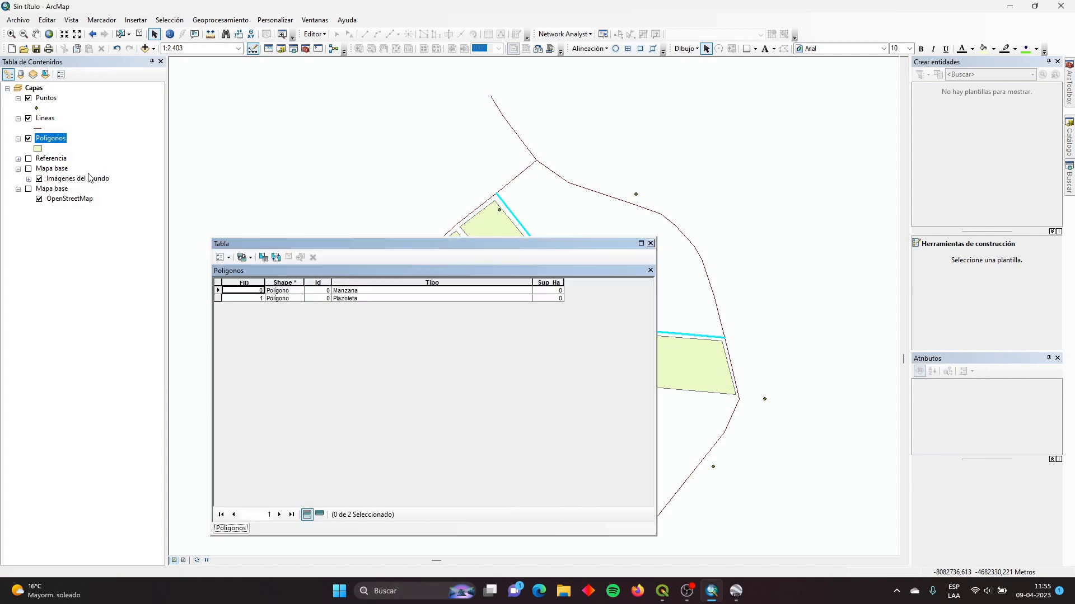
{"action": "right_click", "coordinate": [554, 284]}
{"action": "left_click", "coordinate": [601, 412]}
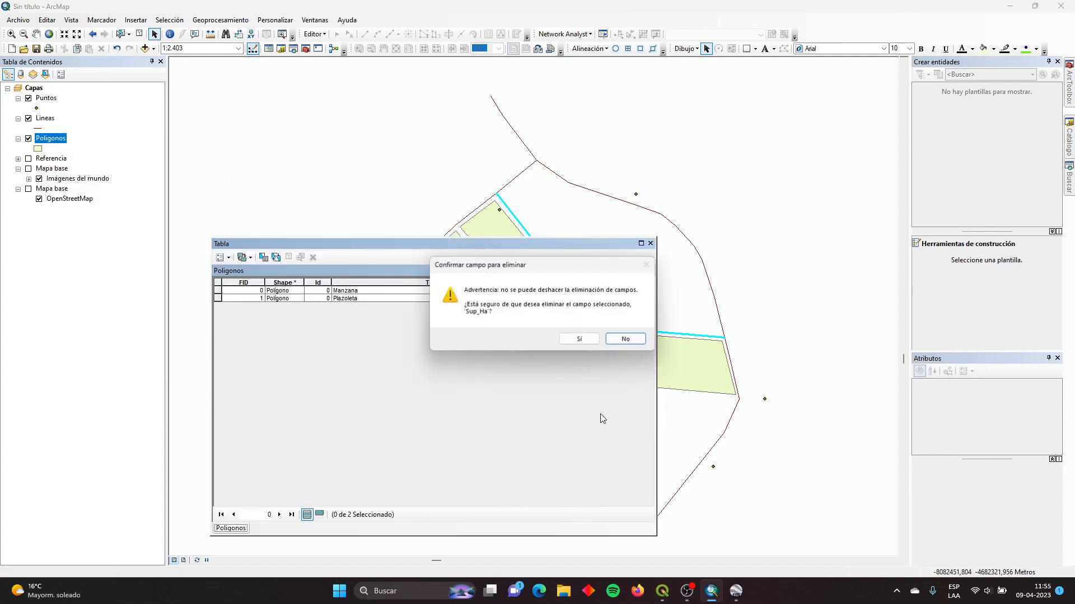
{"action": "left_click", "coordinate": [593, 339]}
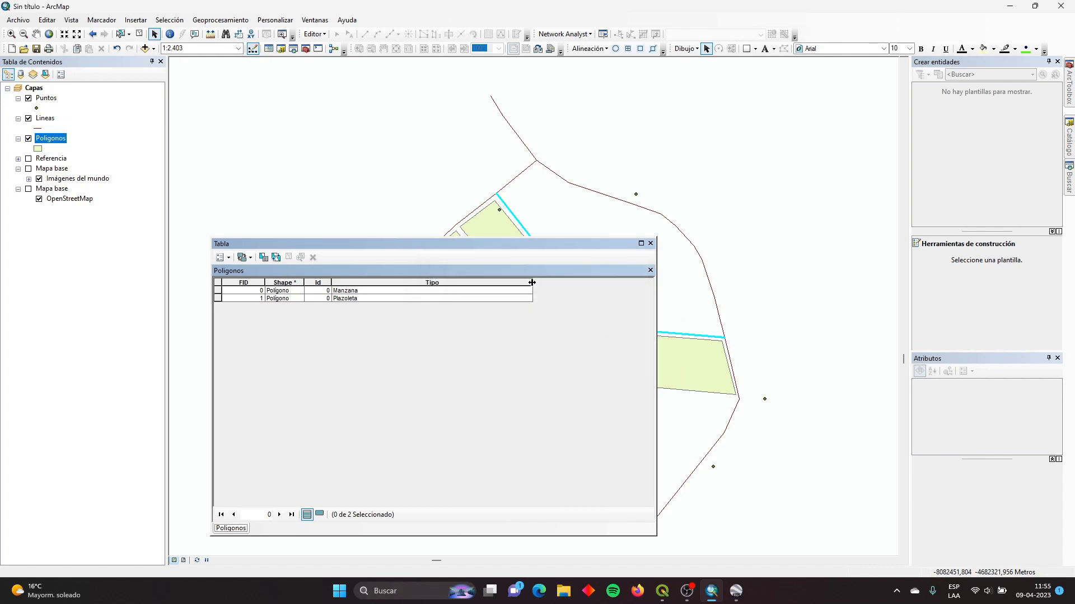
{"action": "left_click_drag", "start_coordinate": [531, 283], "coordinate": [408, 302]}
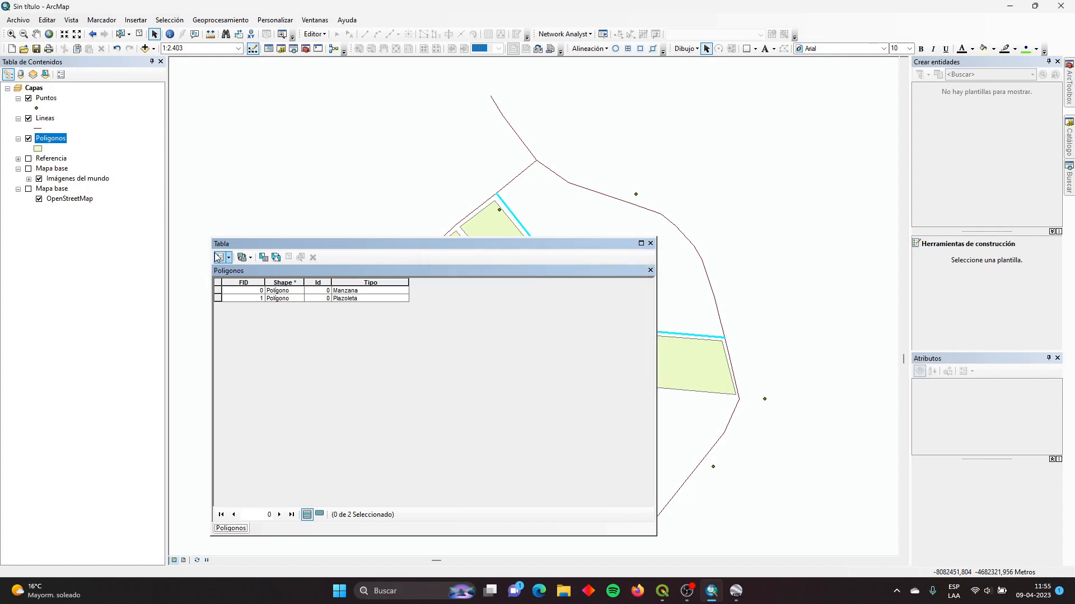
Add a field named Sup_m2 to the Poligonos table with type Entero corto.
{"action": "left_click", "coordinate": [219, 257]}
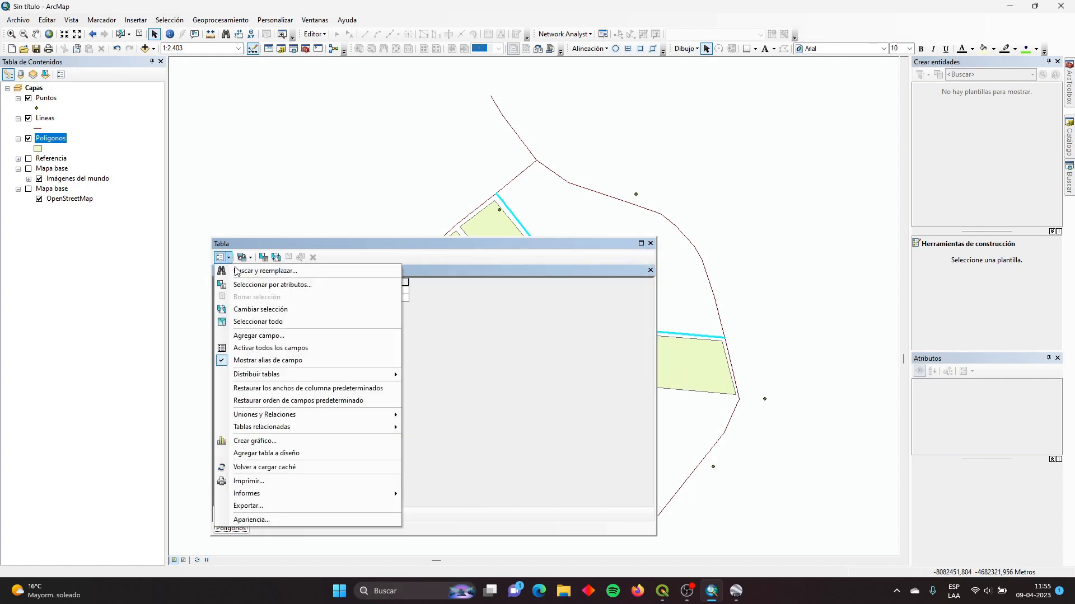
{"action": "left_click", "coordinate": [268, 337]}
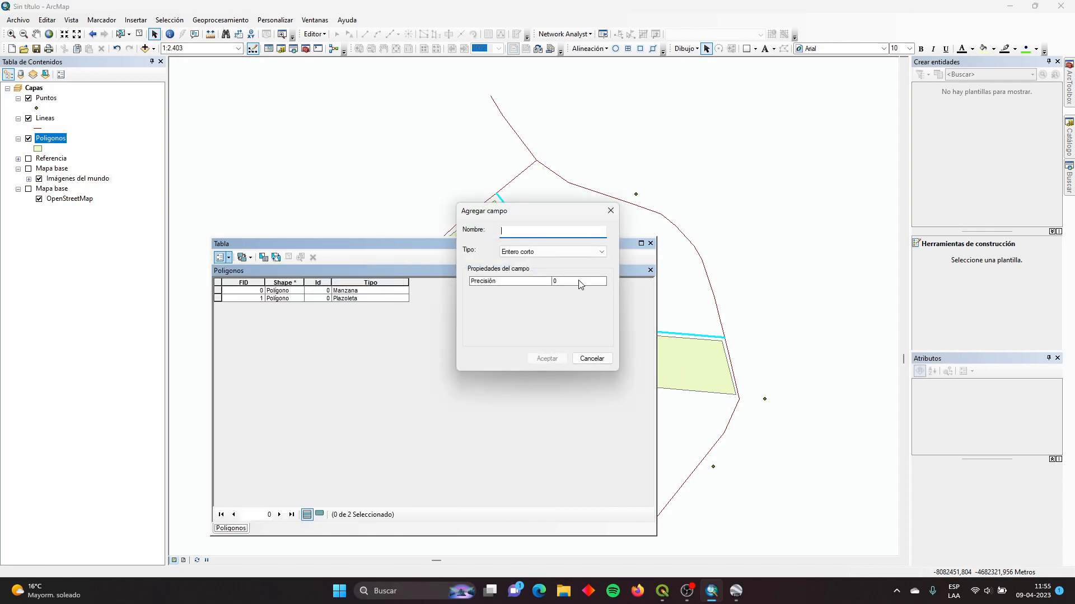
{"action": "type", "text": "Sup_m2"}
{"action": "left_click", "coordinate": [568, 253]}
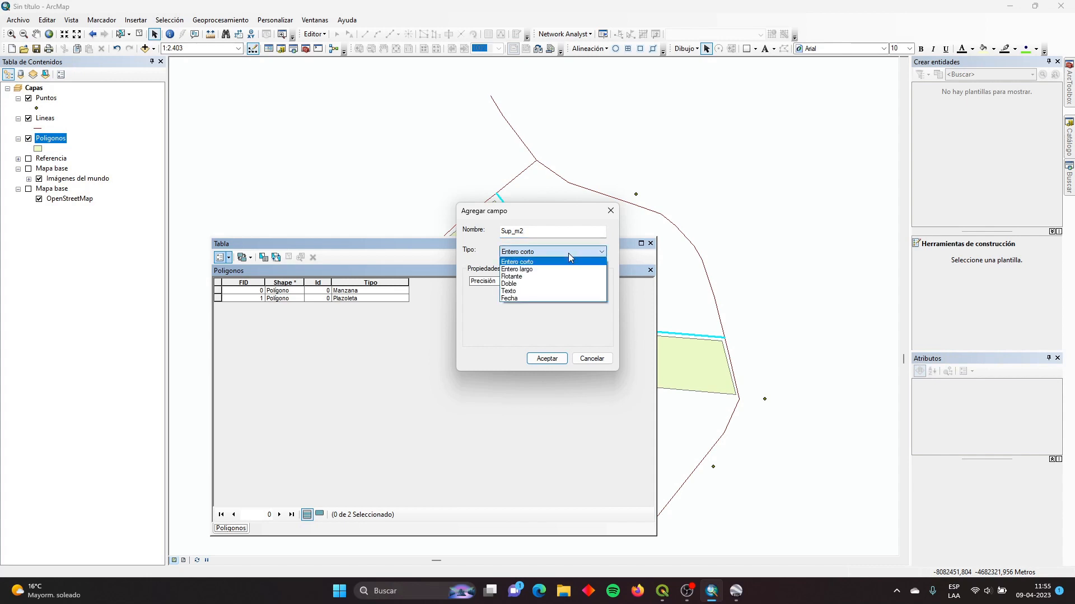
{"action": "left_click", "coordinate": [538, 262]}
{"action": "left_click", "coordinate": [541, 358]}
Calculate the Sup_m2 field as polygon area in Metros Cuadrados, using the data source's WGS 1984 UTM Zone 18S coordinate system.
{"action": "right_click", "coordinate": [432, 283]}
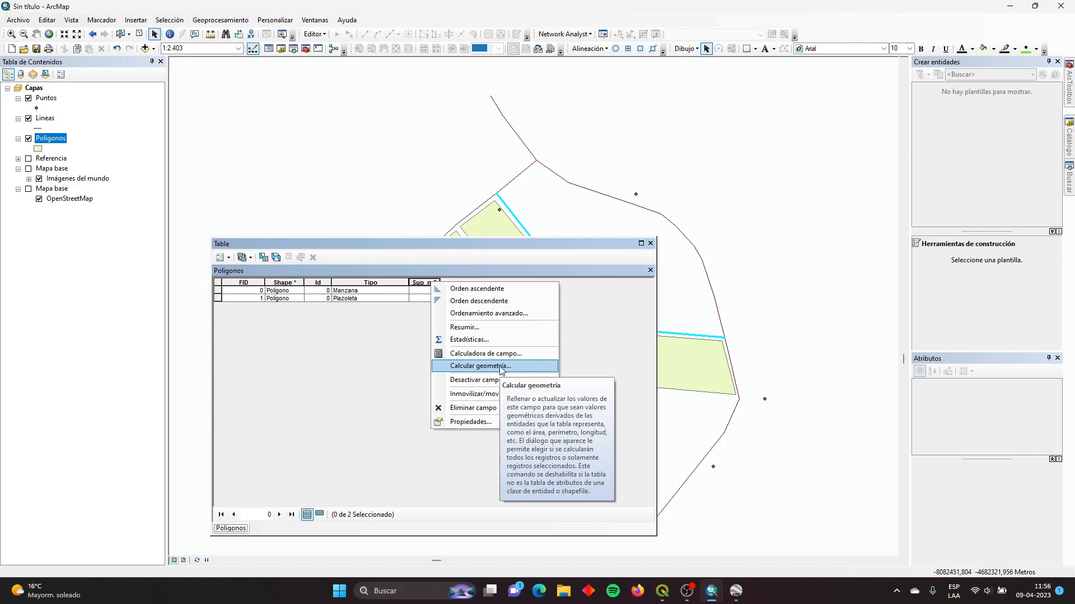
{"action": "left_click", "coordinate": [501, 367]}
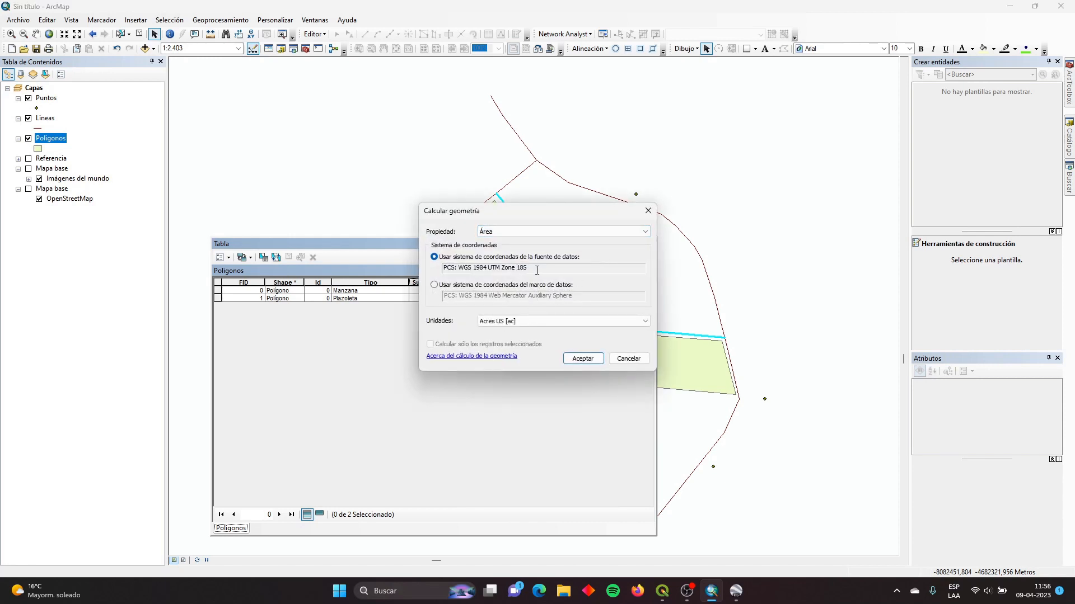
{"action": "left_click", "coordinate": [526, 232]}
{"action": "left_click", "coordinate": [525, 227]}
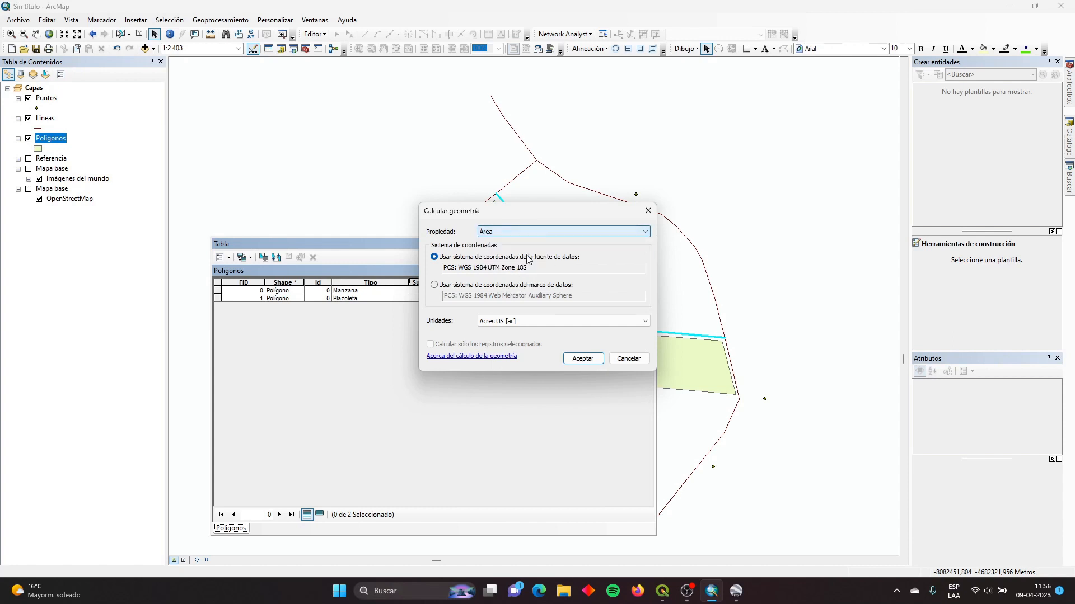
{"action": "left_click", "coordinate": [518, 323]}
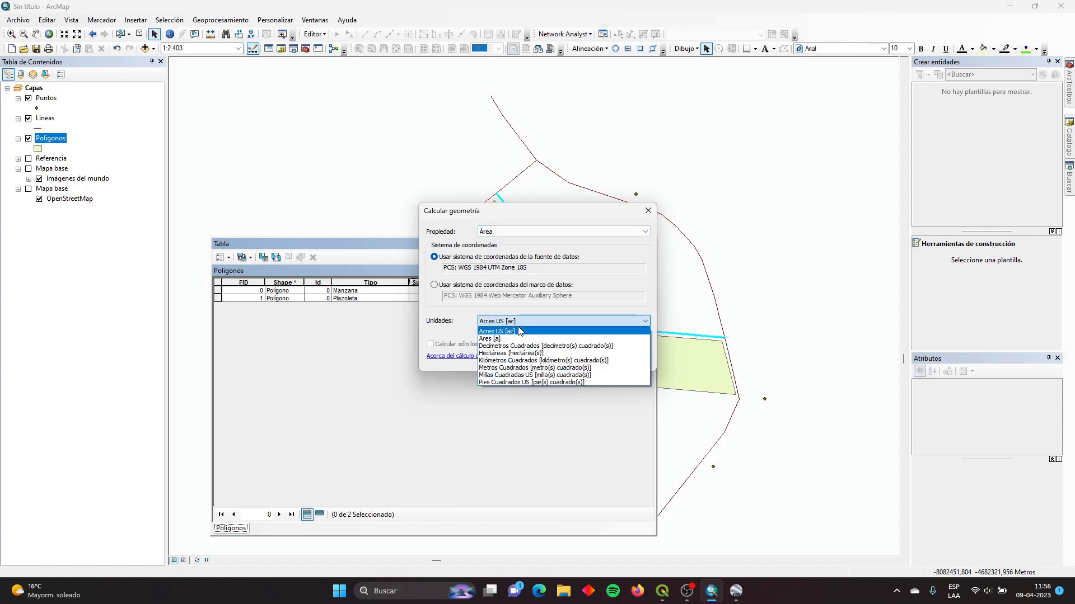
{"action": "left_click", "coordinate": [525, 367]}
{"action": "left_click", "coordinate": [579, 361]}
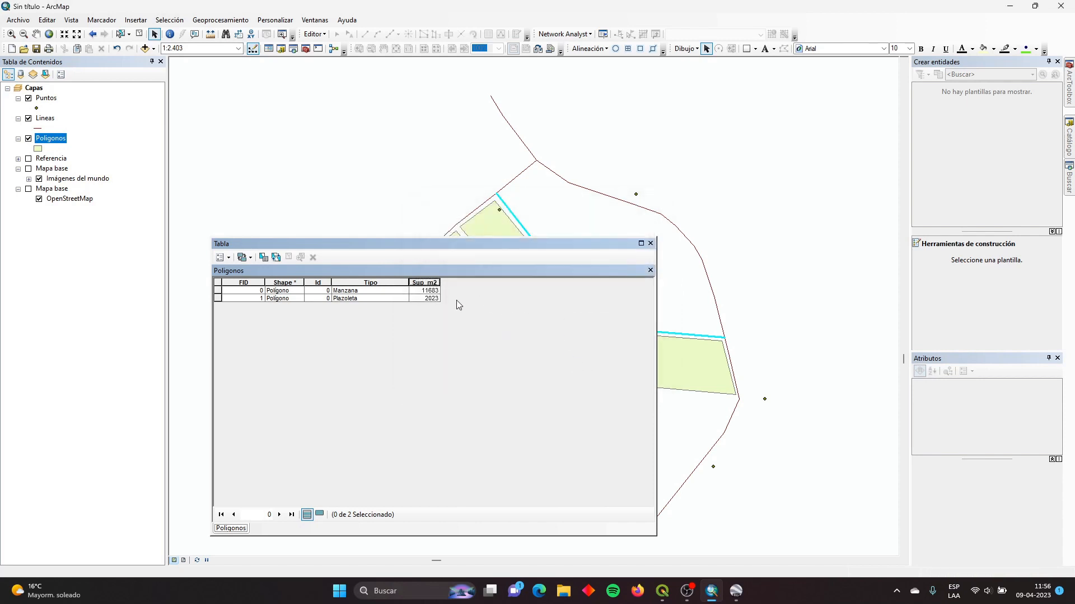
Widen the Sup_m2 column to read the areas, and close the Poligonos table after shrinking its window.
{"action": "left_click_drag", "start_coordinate": [440, 284], "coordinate": [480, 291]}
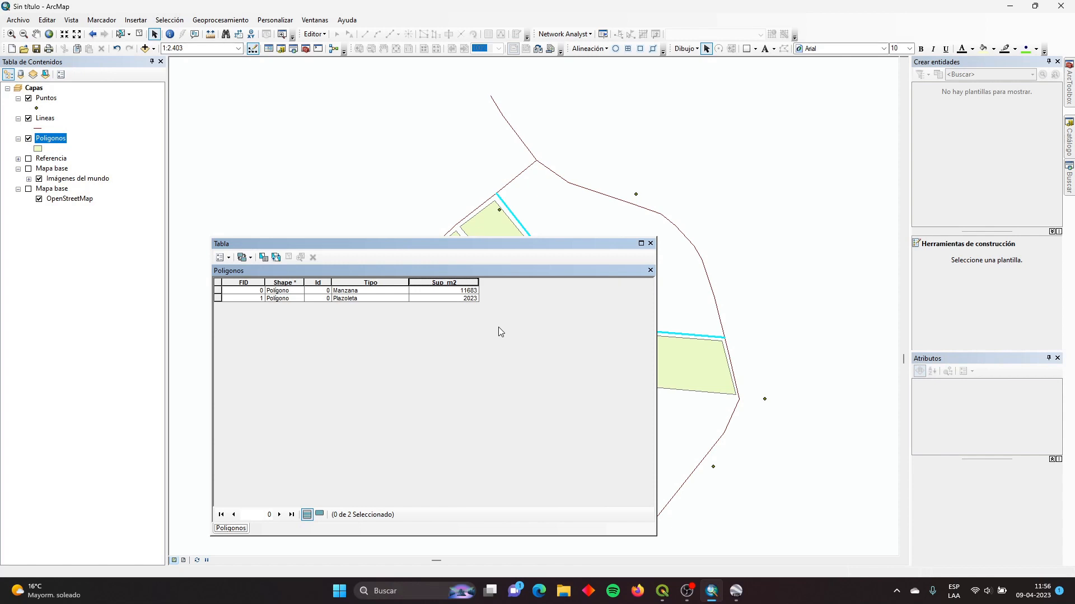
{"action": "left_click_drag", "start_coordinate": [656, 536], "coordinate": [491, 336]}
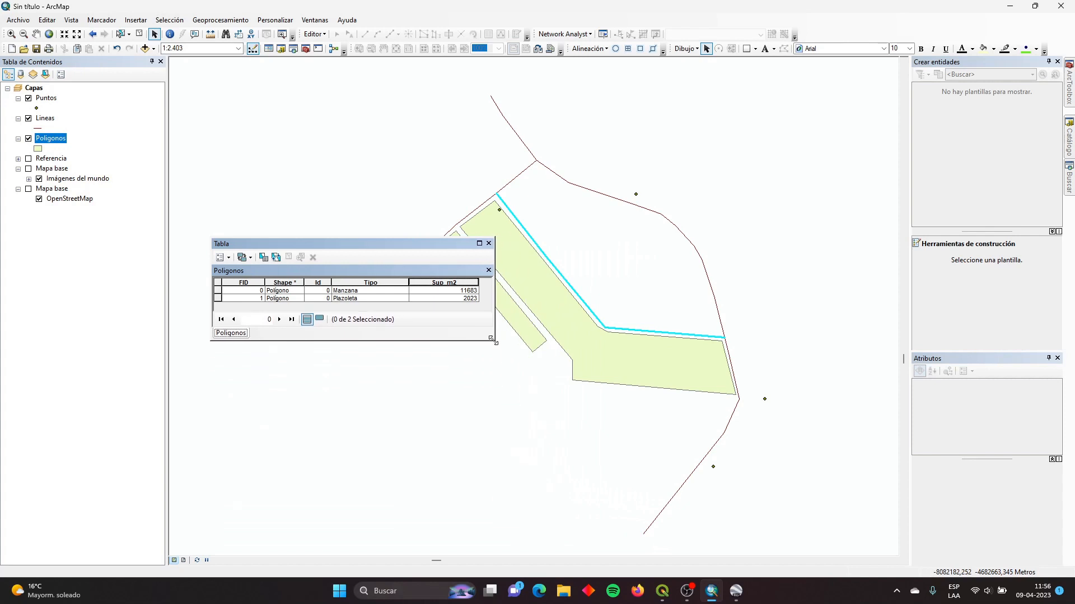
{"action": "left_click", "coordinate": [488, 244]}
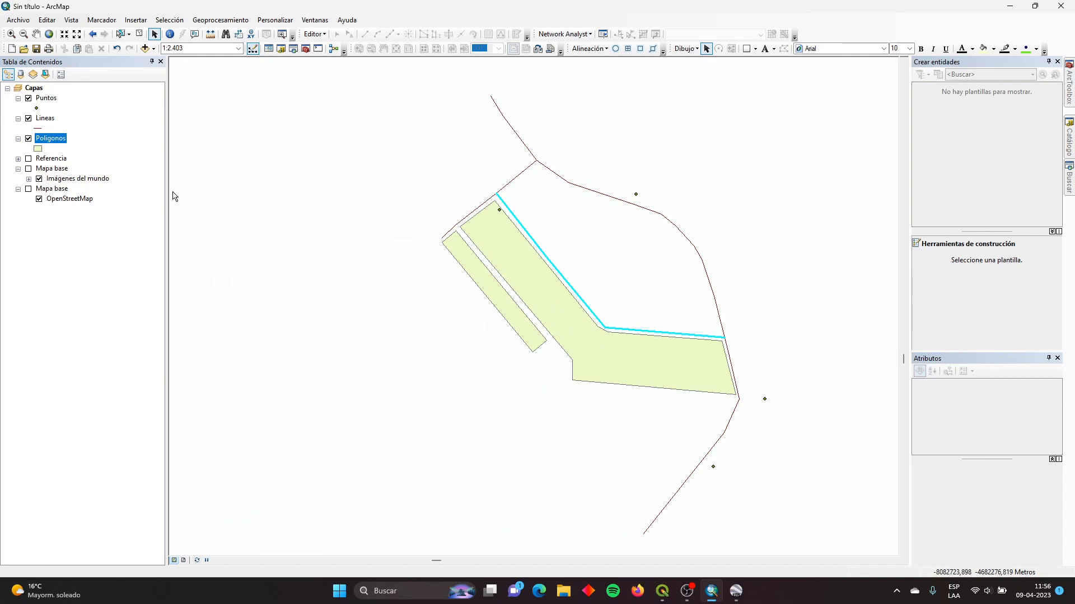
Change the Lineas symbol to Rampa de carretera and the Puntos symbol to the green Círculo 2.
{"action": "left_click", "coordinate": [37, 129]}
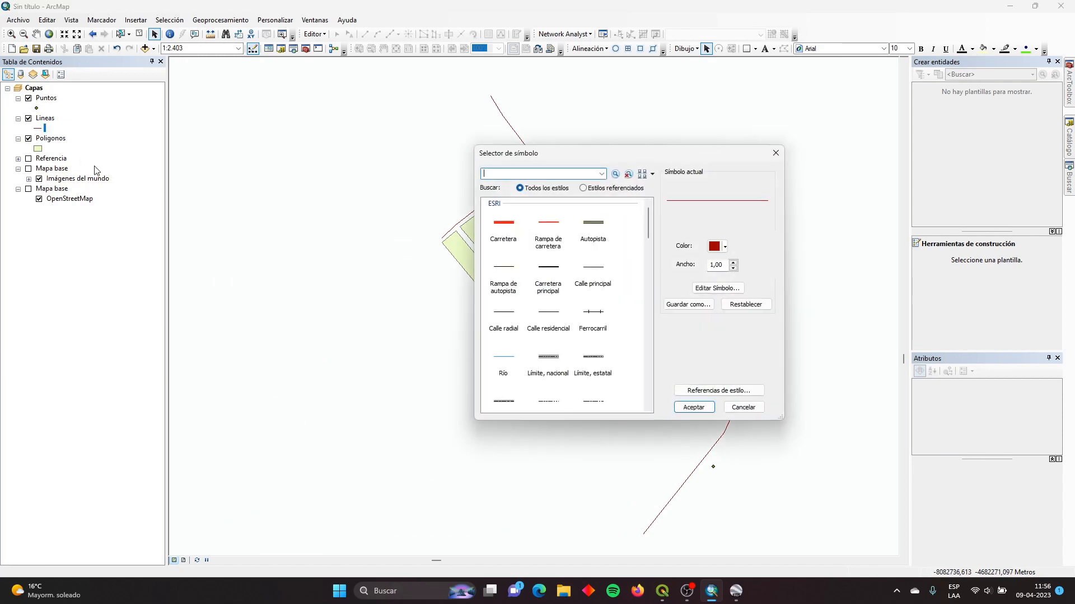
{"action": "left_click", "coordinate": [548, 233]}
{"action": "double_click", "coordinate": [548, 233]}
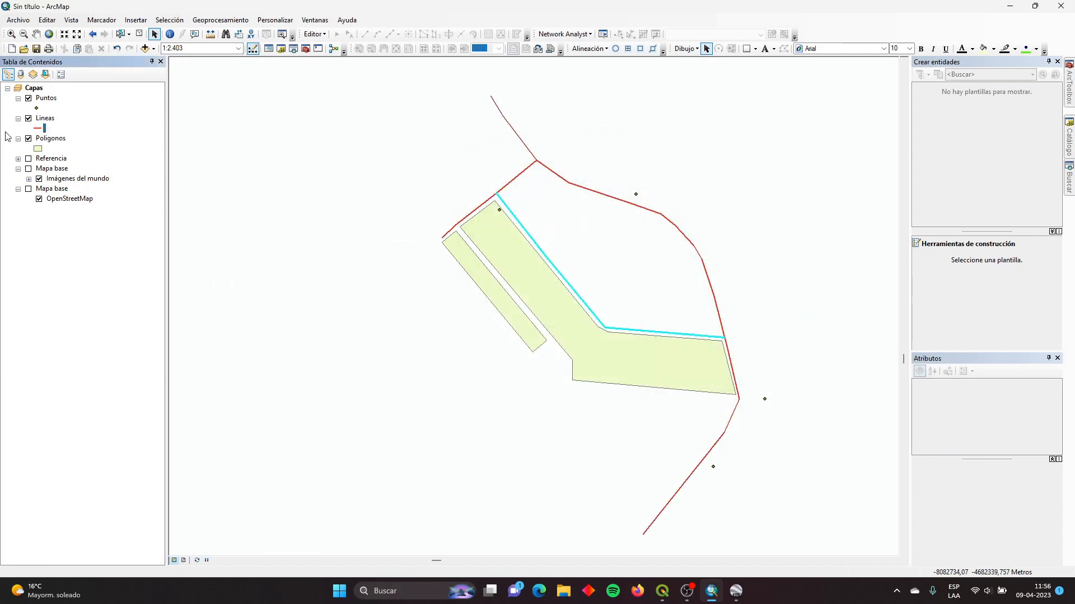
{"action": "left_click", "coordinate": [37, 108]}
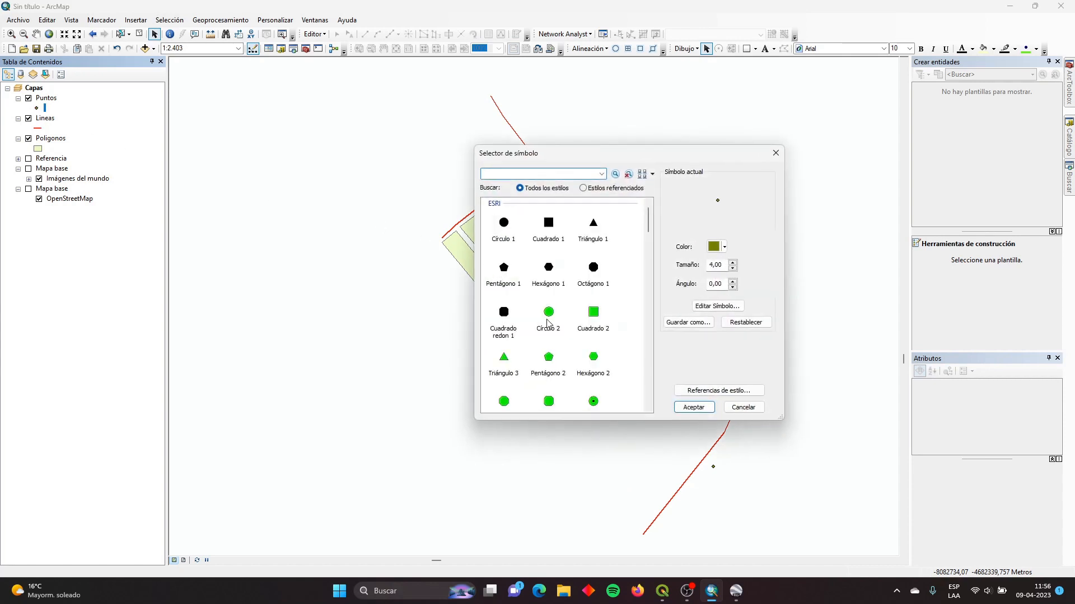
{"action": "double_click", "coordinate": [546, 324]}
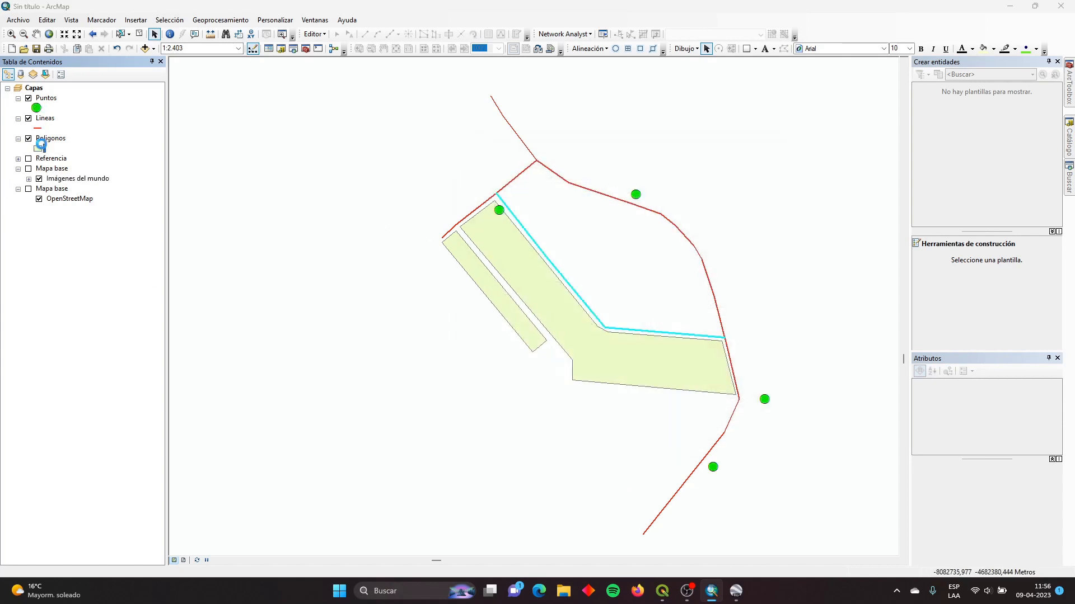
Change the Poligonos fill symbol to Naranja lt.
{"action": "left_click", "coordinate": [38, 148]}
{"action": "scroll", "coordinate": [571, 337], "scroll_direction": "down", "scroll_amount": 5}
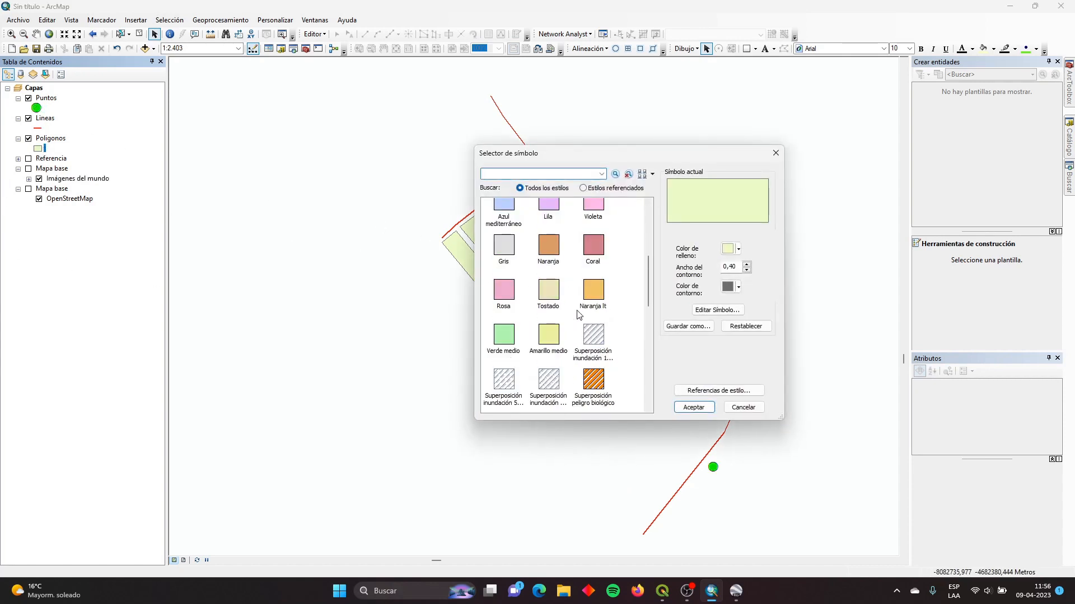
{"action": "double_click", "coordinate": [592, 288]}
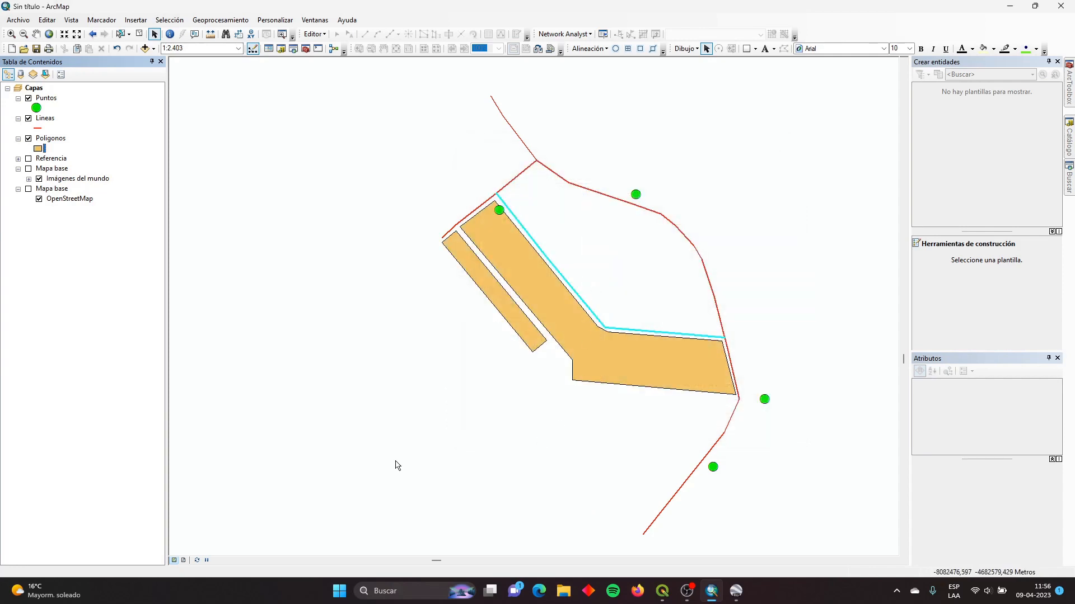
Show the Imágenes del mundo satellite basemap beneath the layers and clear the selected features.
{"action": "left_click", "coordinate": [29, 189]}
{"action": "left_click", "coordinate": [28, 190]}
{"action": "left_click", "coordinate": [29, 169]}
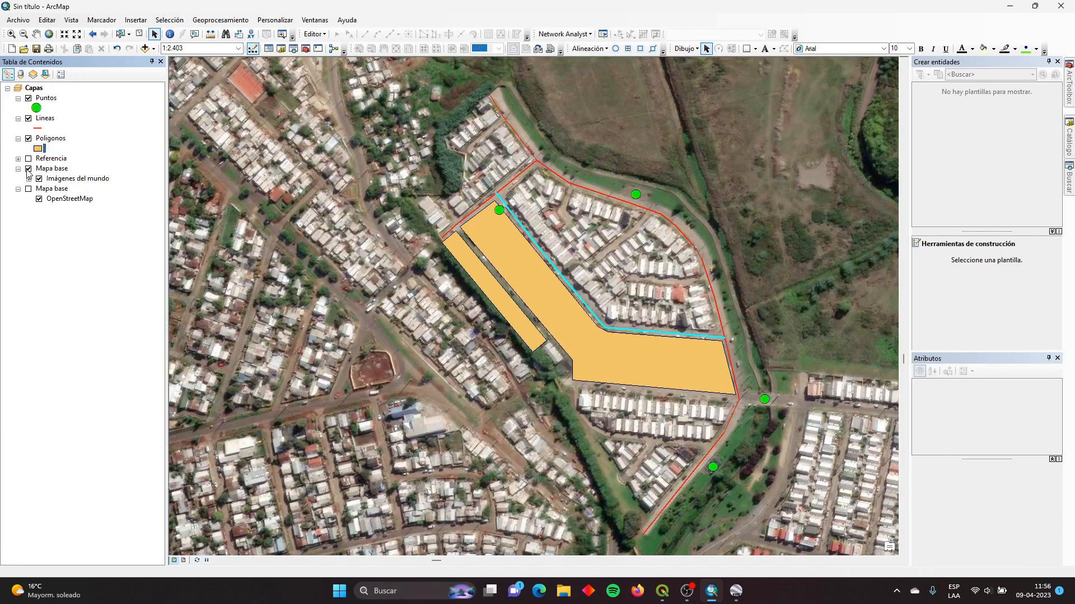
{"action": "left_click", "coordinate": [139, 35]}
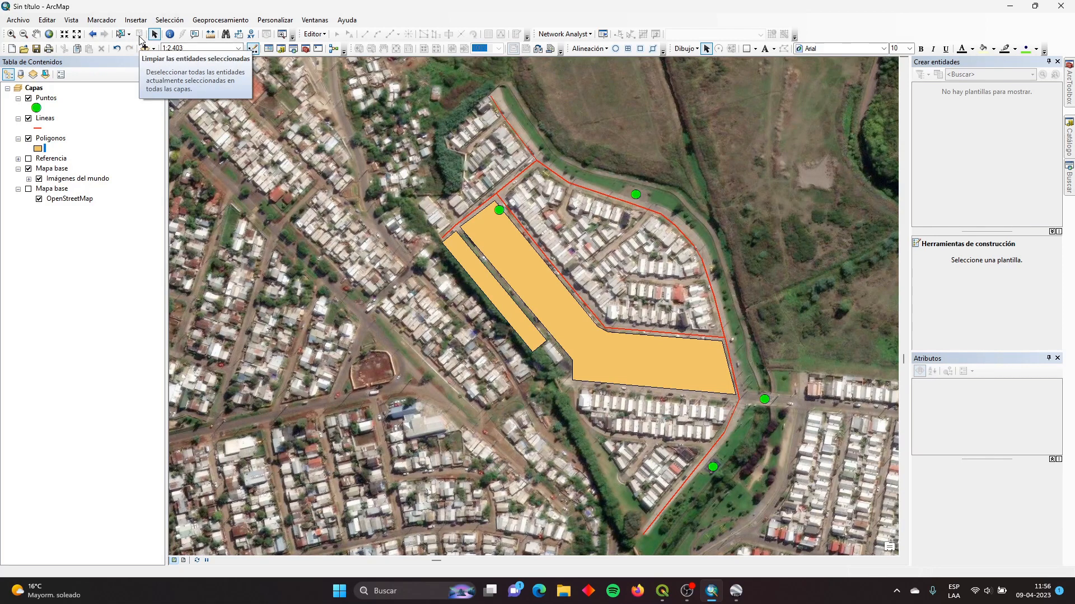
Start saving the map document and browse from the desktop through Cursos SIG, Territorio SIG and ArcGIS semestral to the folder beginning "Creación de capas para puntos líneas".
{"action": "left_click", "coordinate": [29, 21]}
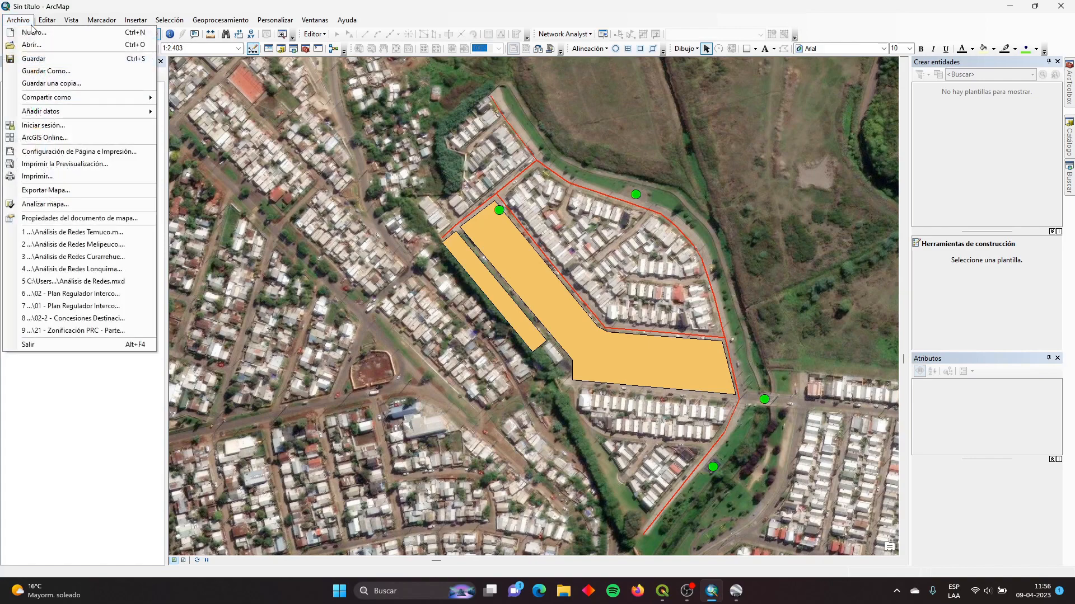
{"action": "left_click", "coordinate": [34, 59]}
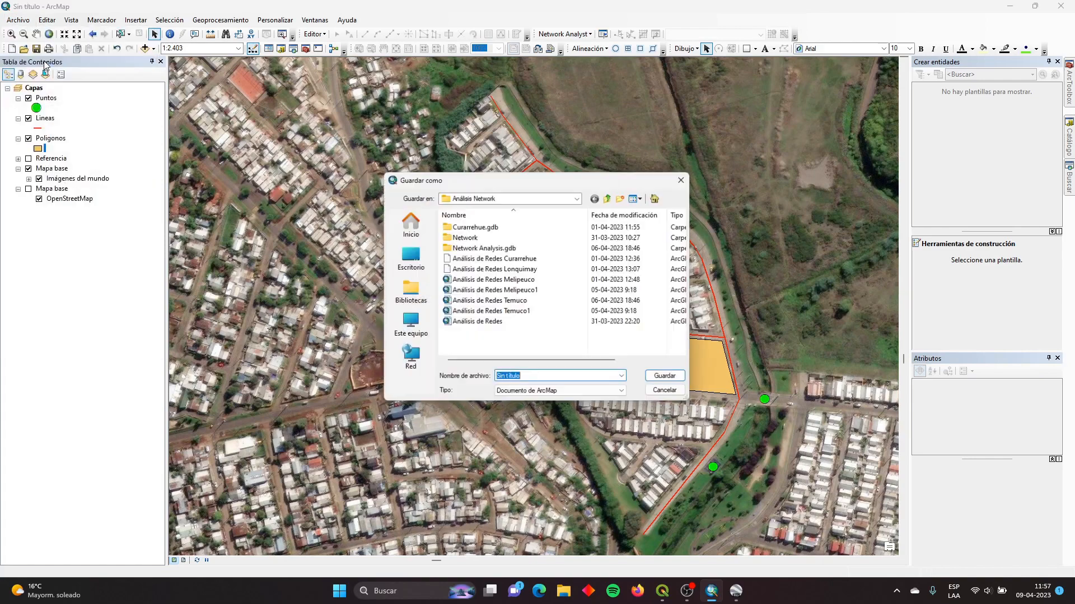
{"action": "left_click", "coordinate": [491, 348]}
{"action": "key", "text": "BackSpace"}
{"action": "key", "text": "BackSpace"}
{"action": "key", "text": "BackSpace"}
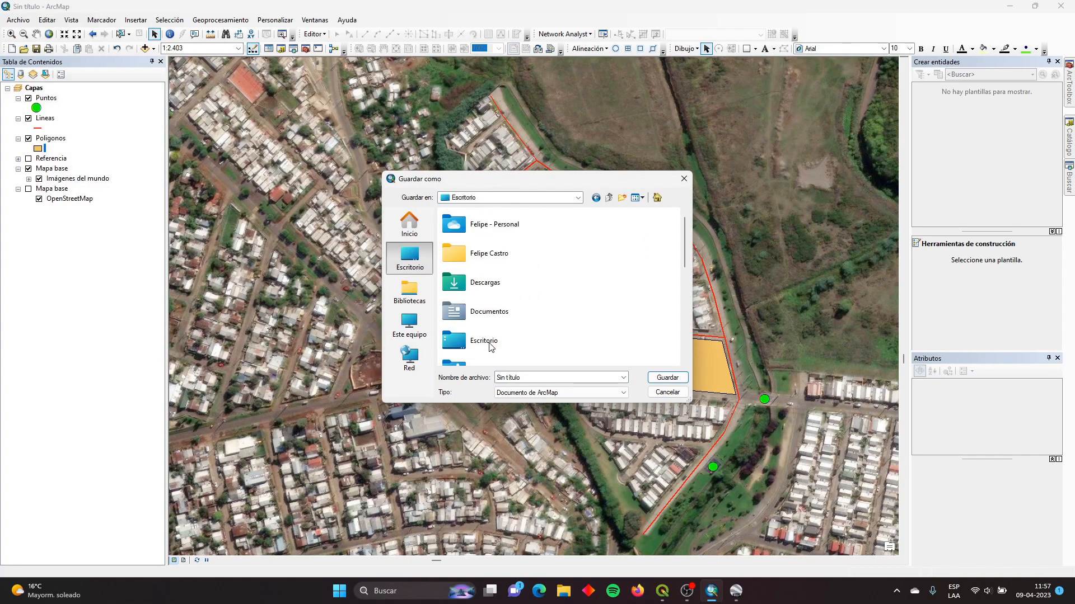
{"action": "scroll", "coordinate": [549, 288], "scroll_direction": "down", "scroll_amount": 5}
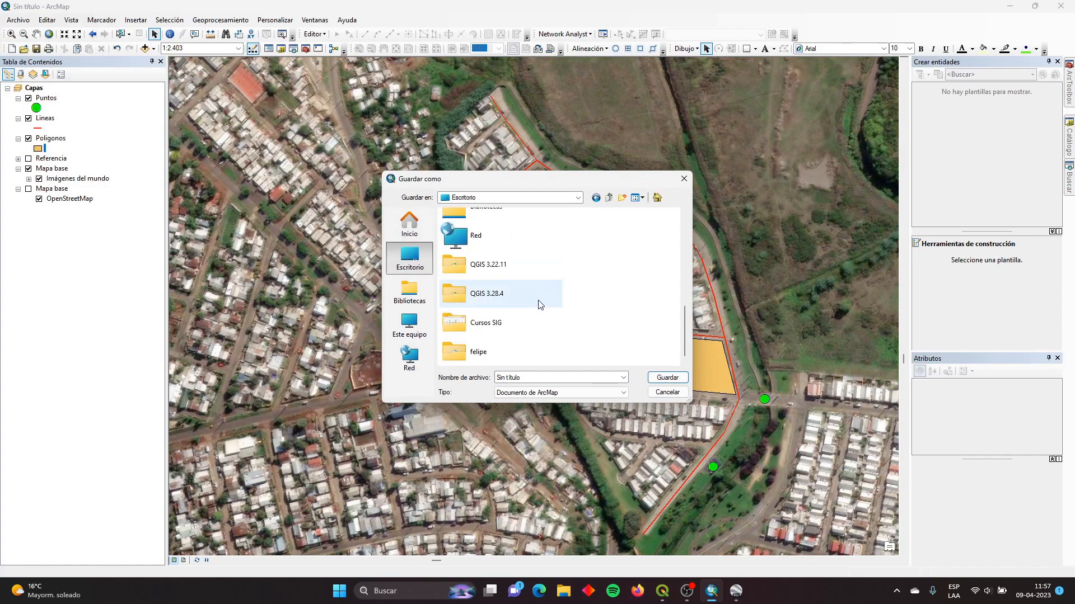
{"action": "scroll", "coordinate": [509, 283], "scroll_direction": "up", "scroll_amount": 2}
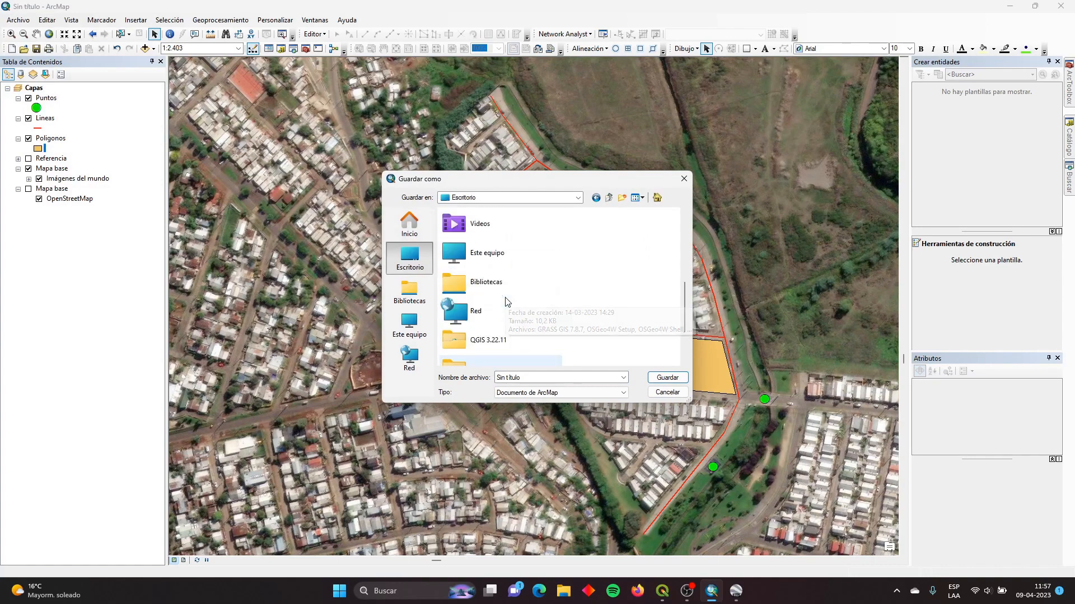
{"action": "scroll", "coordinate": [507, 285], "scroll_direction": "down", "scroll_amount": 2}
{"action": "double_click", "coordinate": [504, 327]}
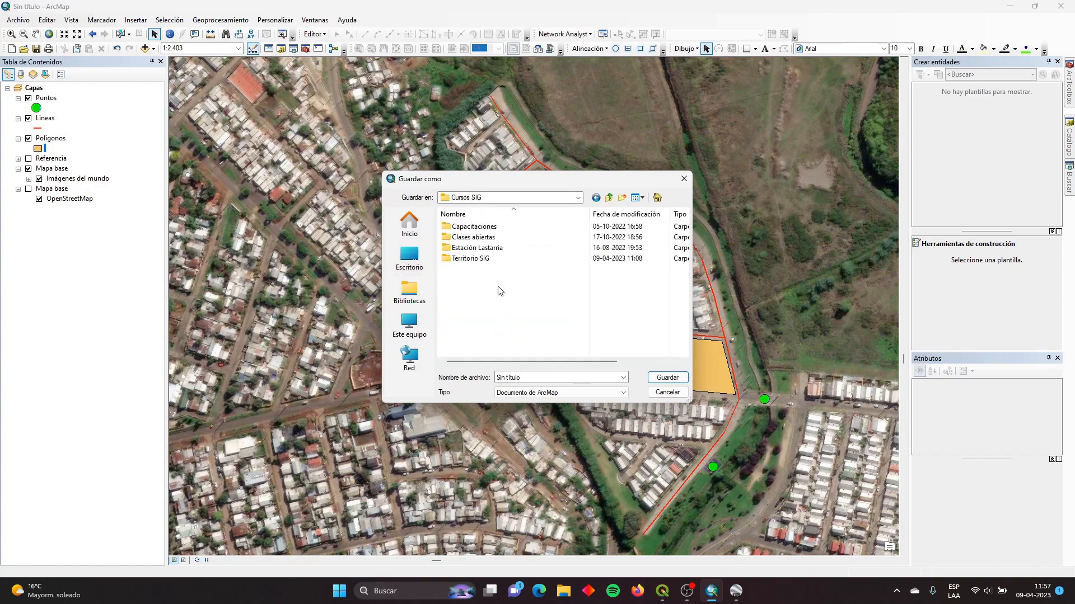
{"action": "double_click", "coordinate": [485, 248]}
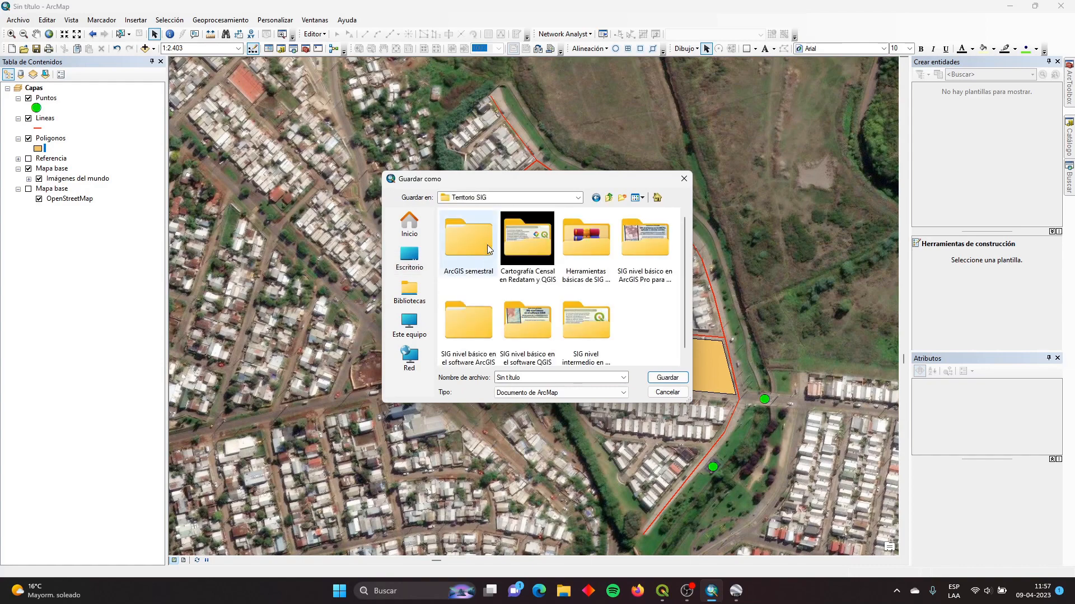
{"action": "double_click", "coordinate": [489, 250]}
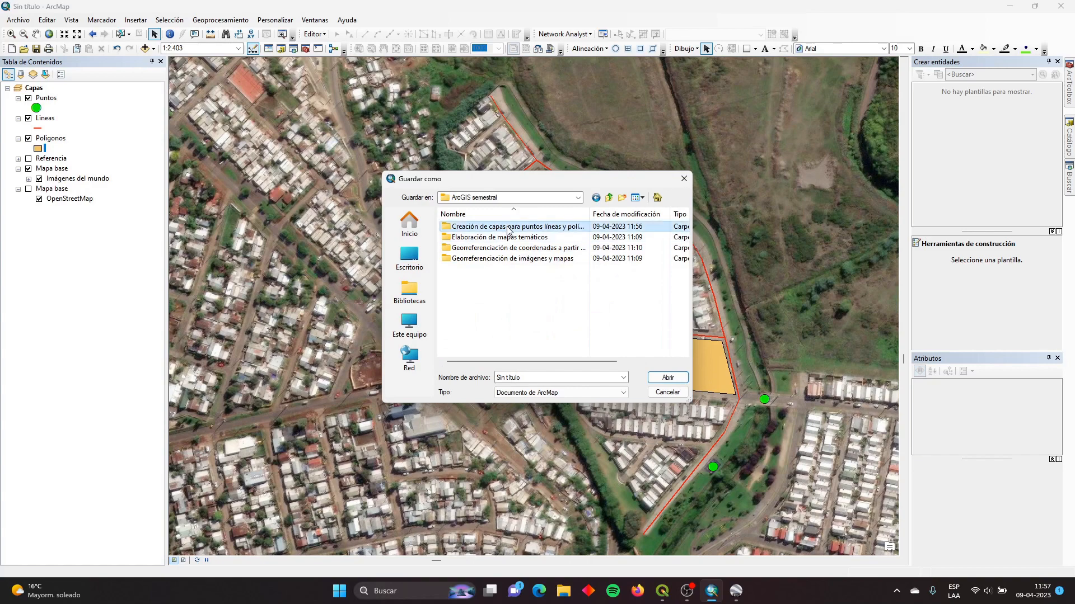
{"action": "double_click", "coordinate": [504, 226]}
Name the ArcMap document "Clase 1 creación de capas" and save it in the chosen folder.
{"action": "left_click", "coordinate": [529, 378]}
{"action": "type", "text": "Clase 1 creac"}
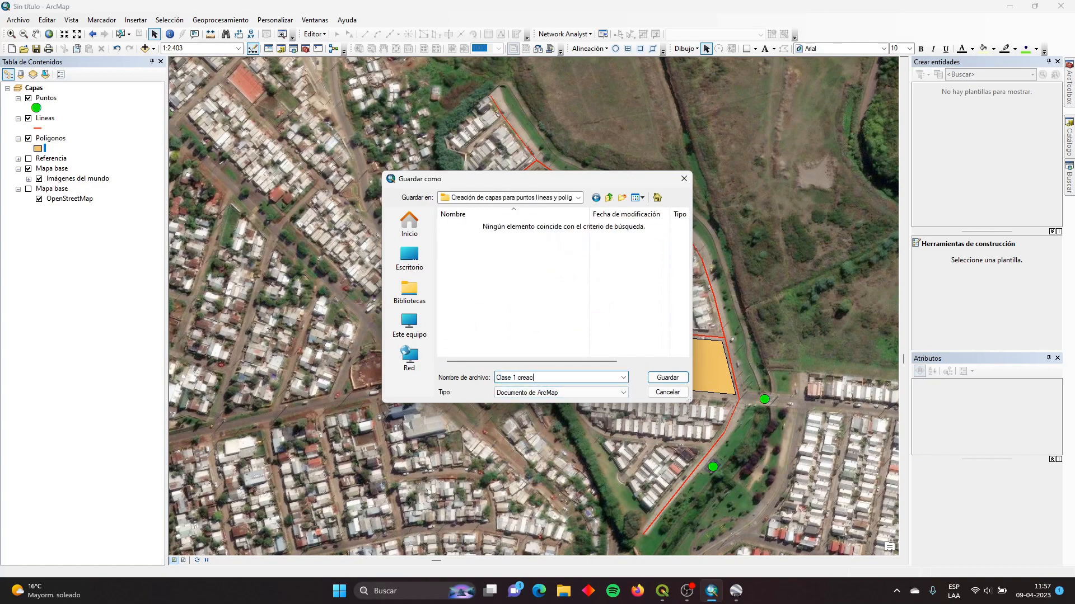
{"action": "type", "text": "ión de capas"}
{"action": "left_click", "coordinate": [678, 377]}
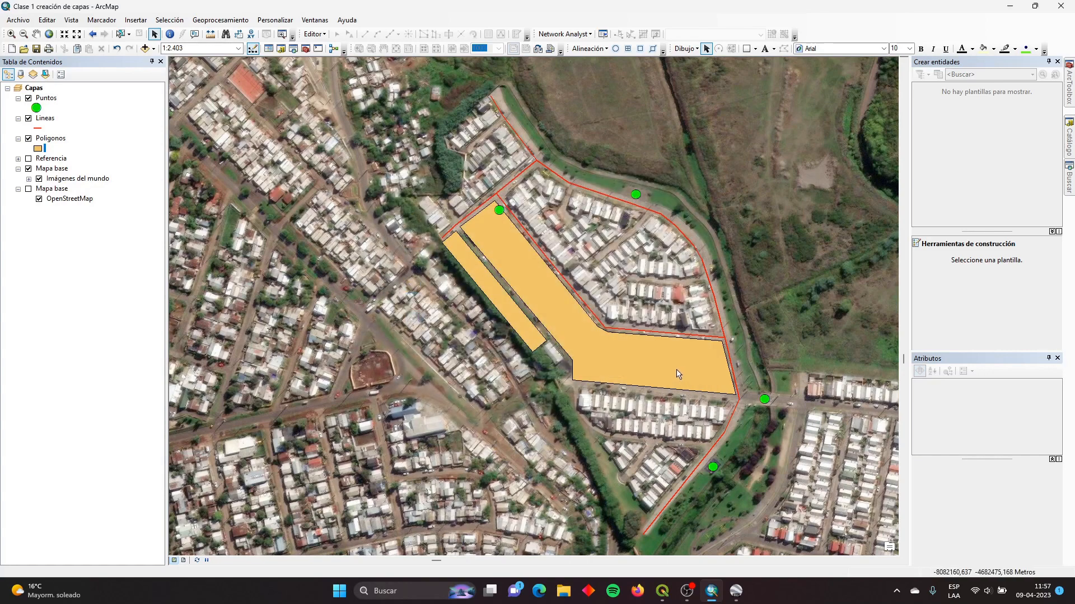